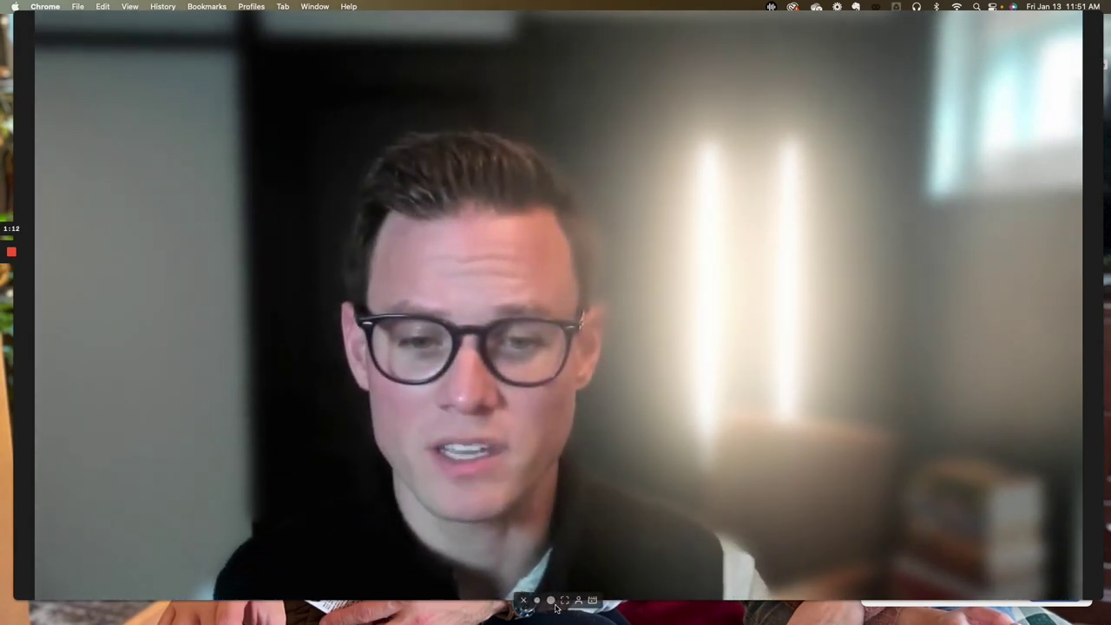
Switch to ChatGPT and submit "Can you write me a list of questions I can ask a local business owner/chef for a video interview for my instagram?".
click(550, 604)
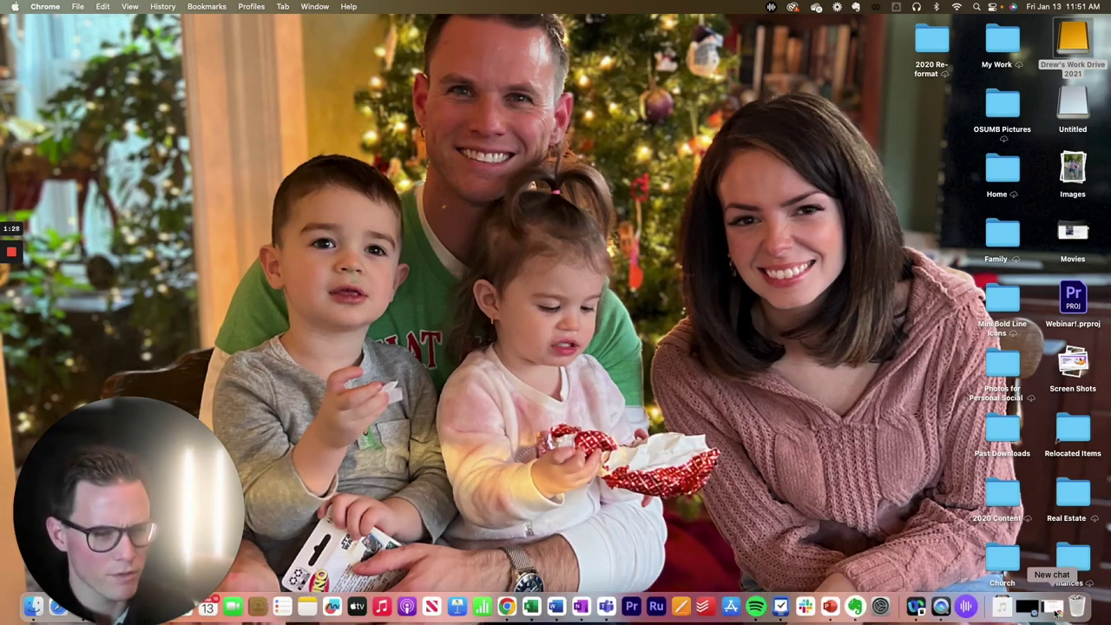
click(1057, 612)
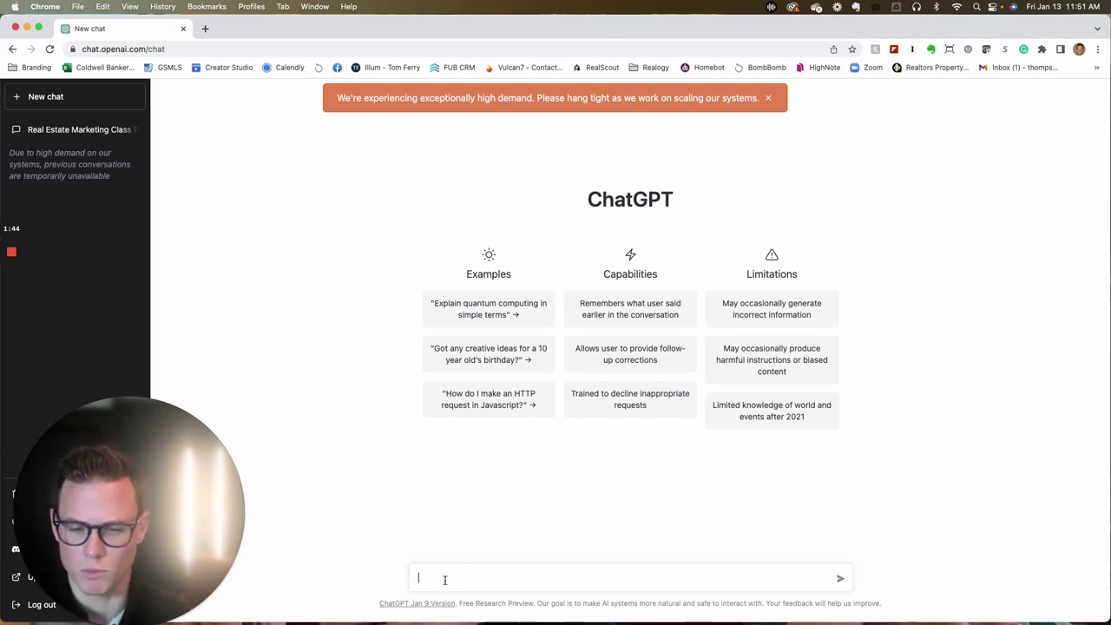
text(W)
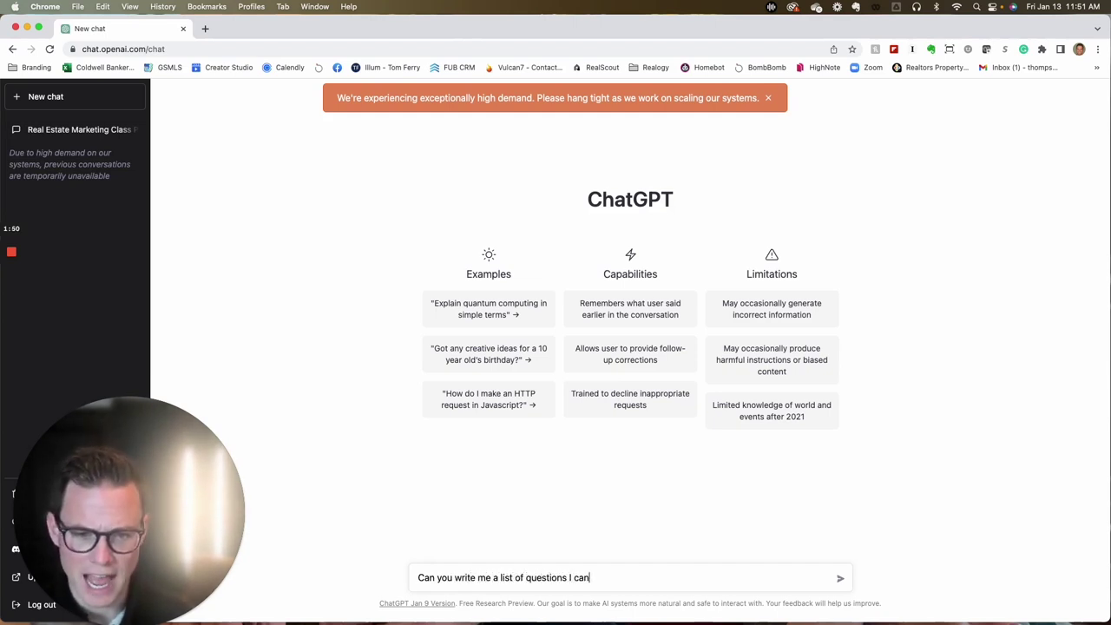
text(k a local business owner)
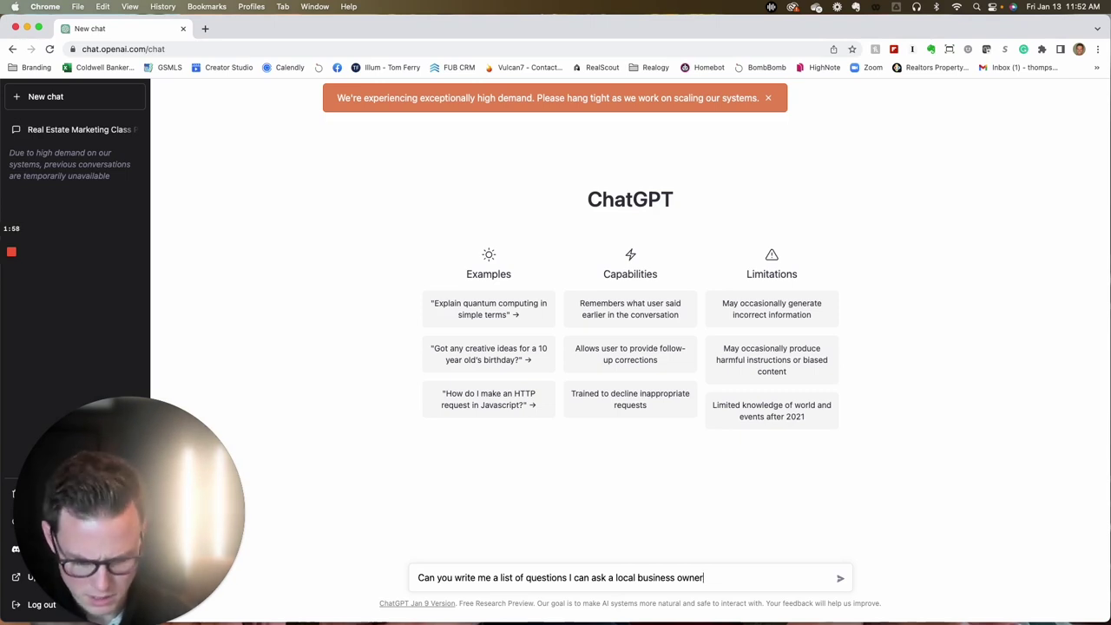
text(hef )
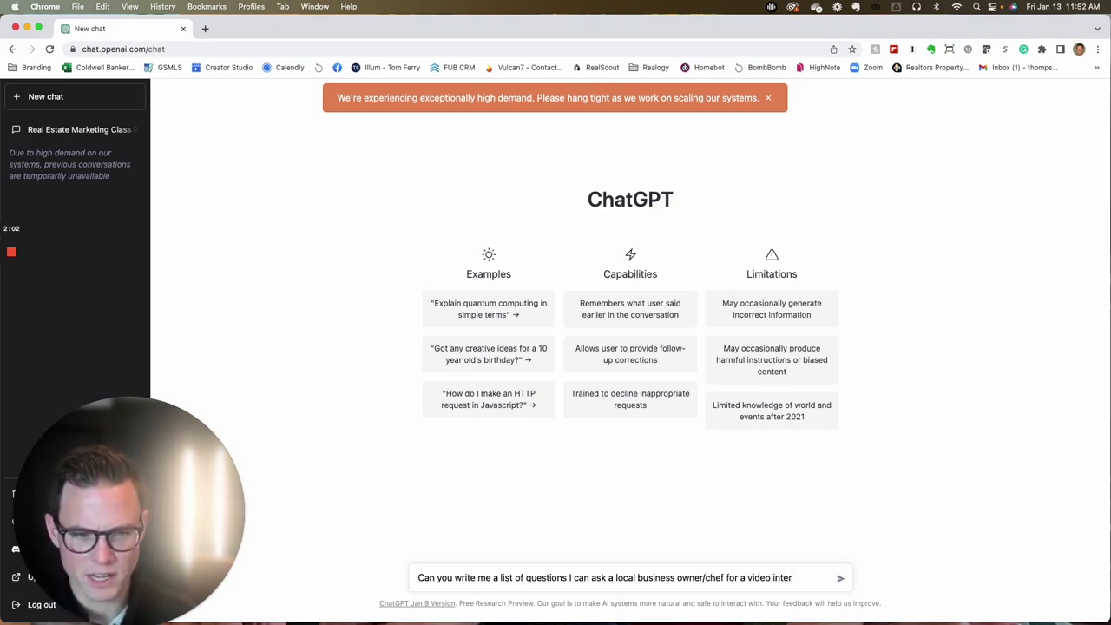
text(for my instagram?)
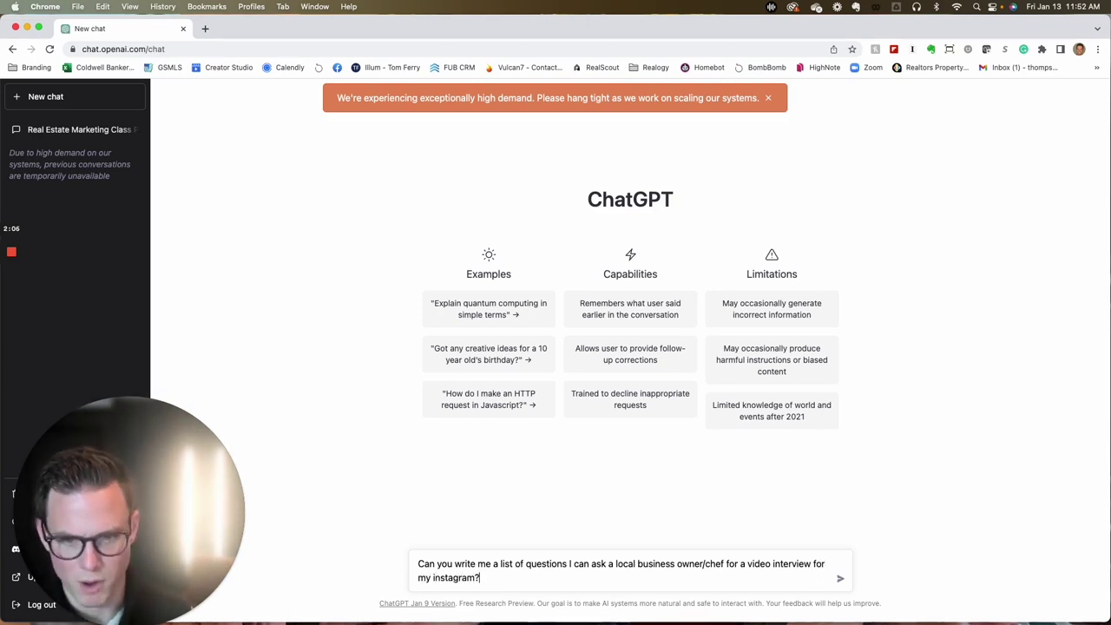
key(Return)
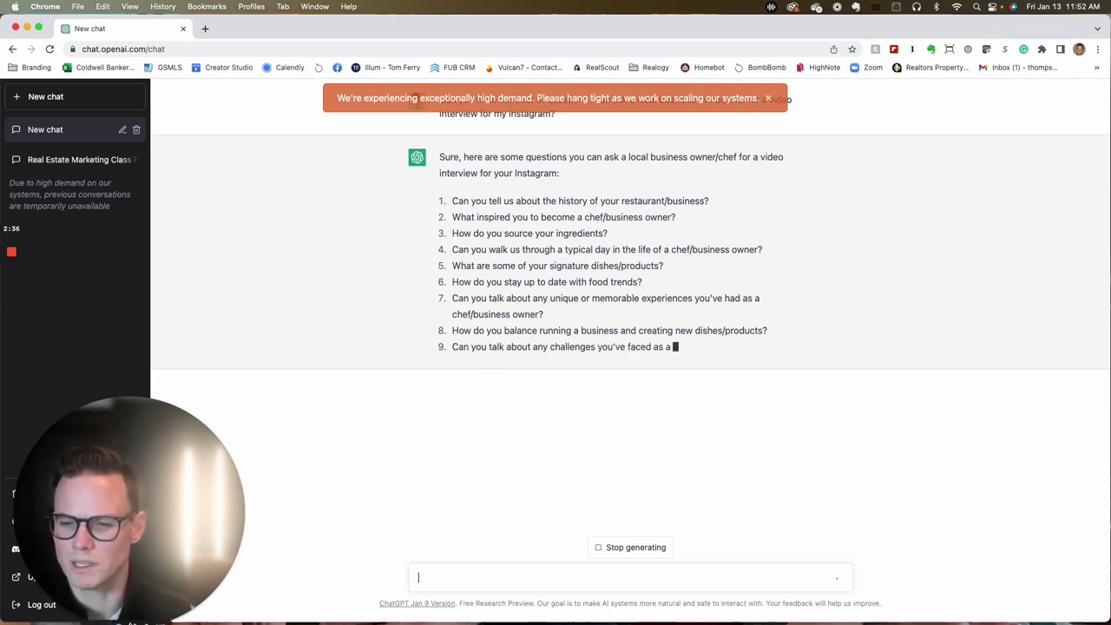
mouse_move(131, 623)
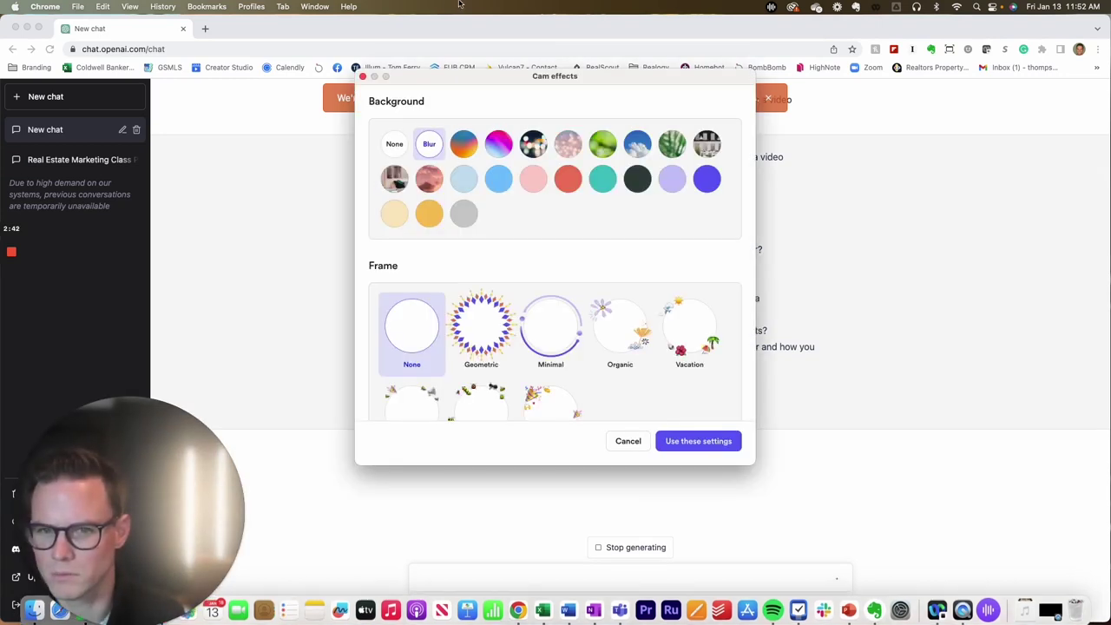
click(628, 441)
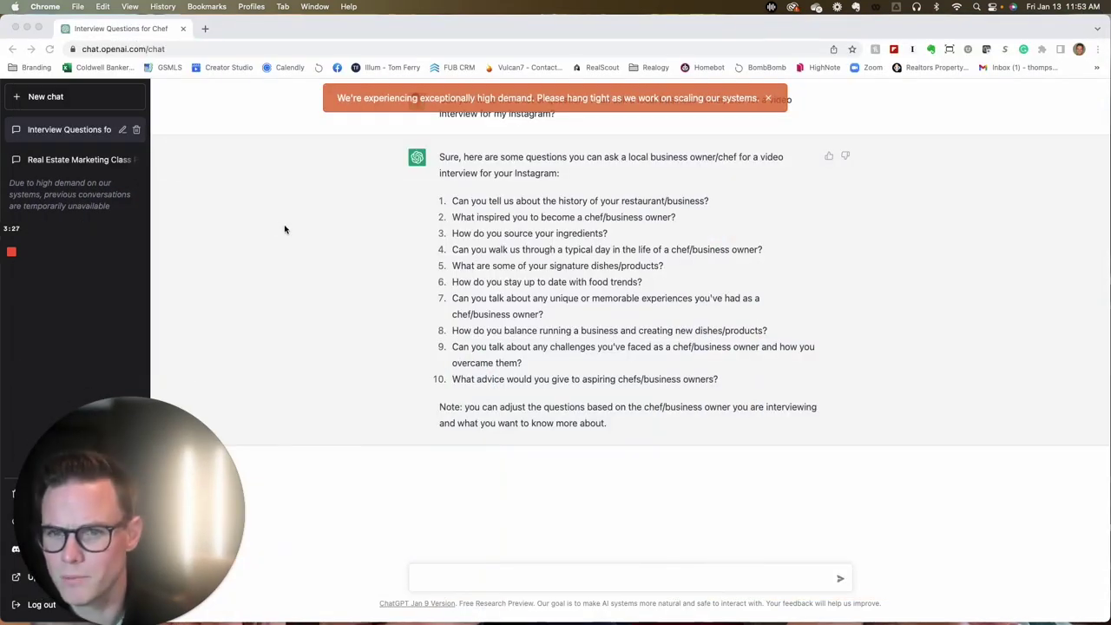
click(562, 195)
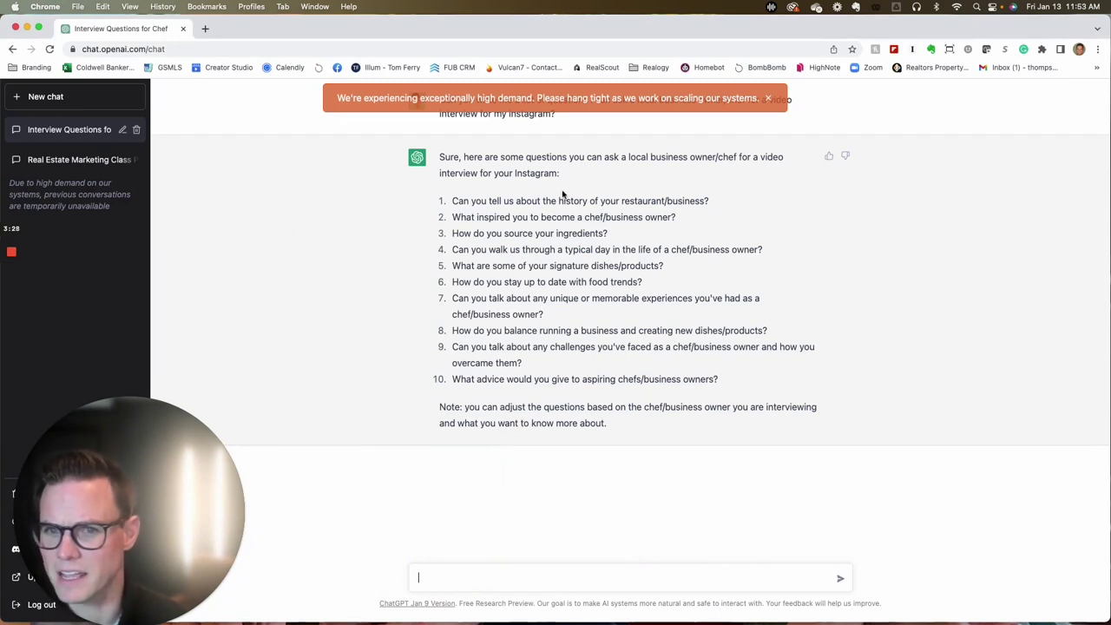
Minimize the chat window, switch to Premiere Rush and start a new project.
click(27, 29)
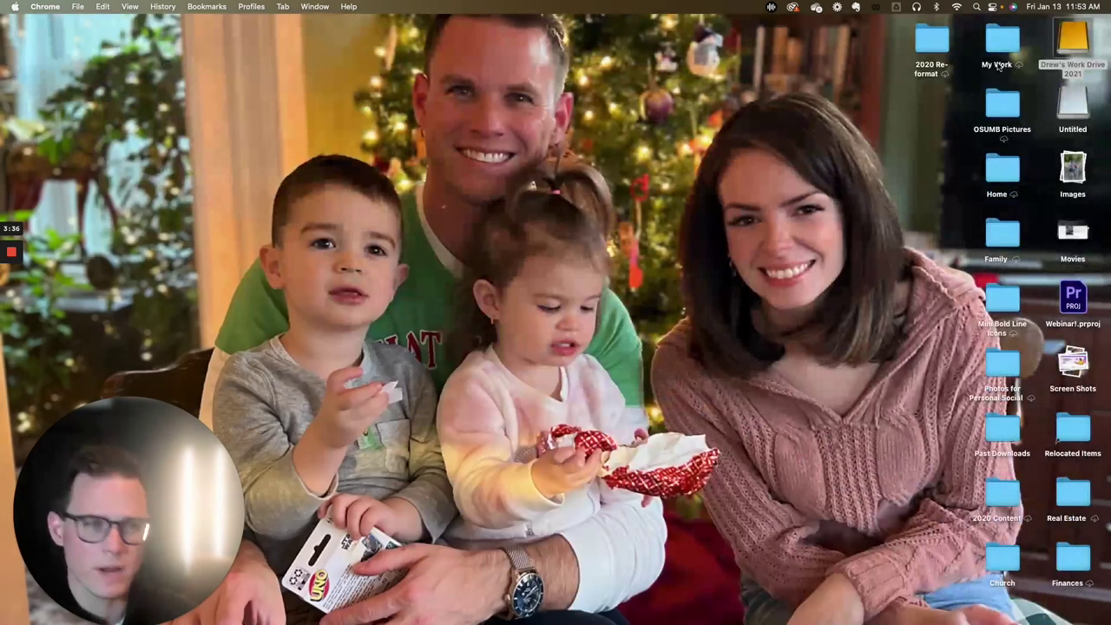
mouse_move(708, 620)
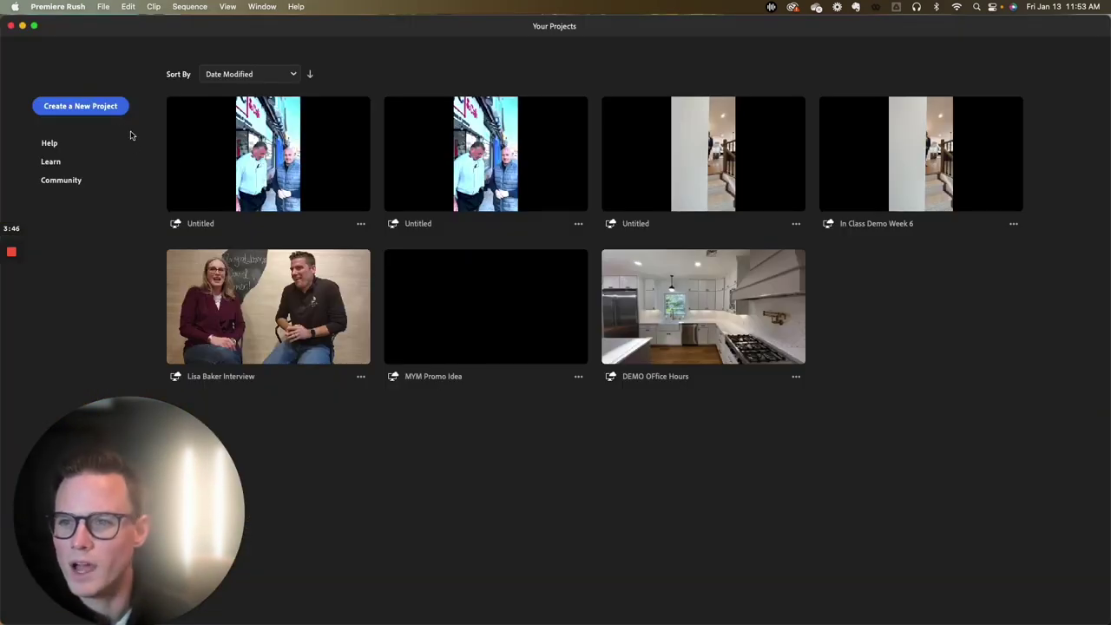
click(95, 108)
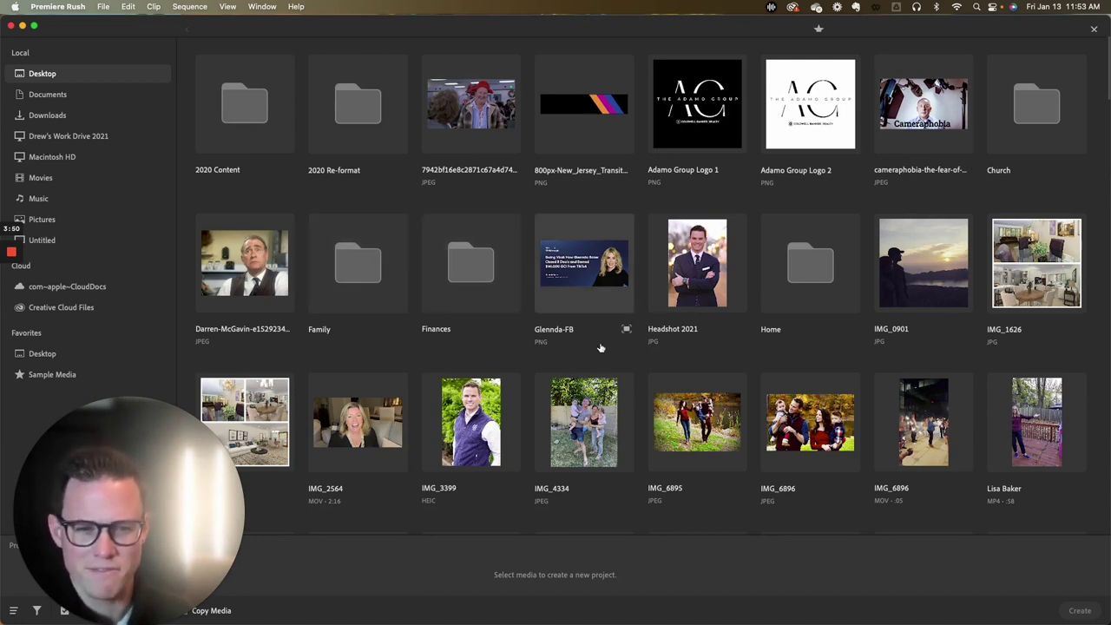
Browse the 2021 work drive through Real Estate 2023, FMM, Agent Videos, the agent's folder and 02 Media to the 01 Video folder.
click(79, 137)
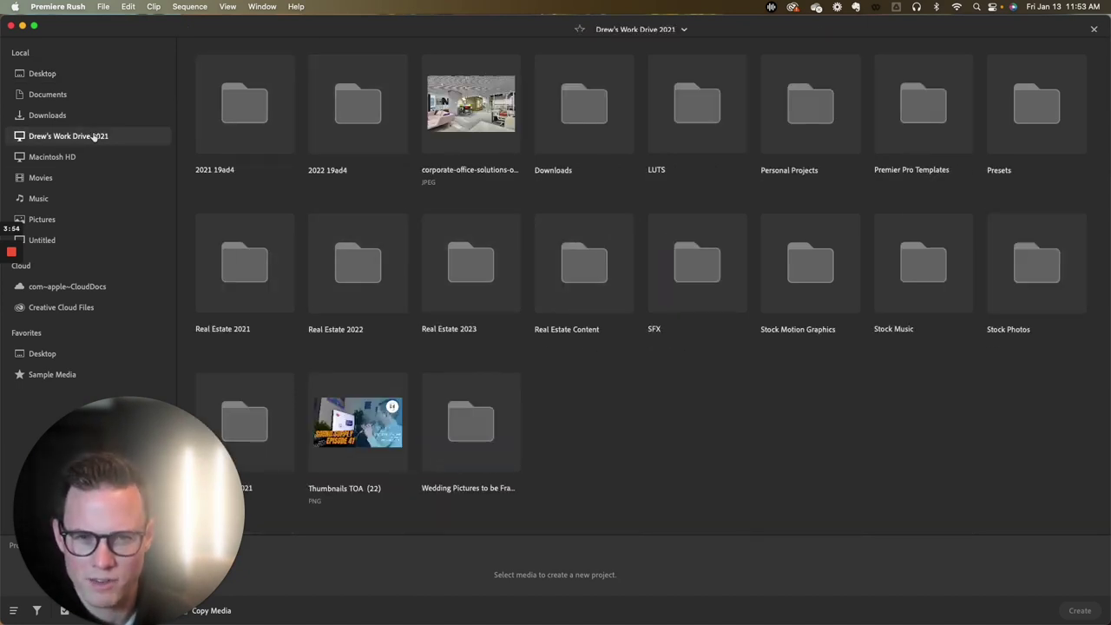
double_click(457, 261)
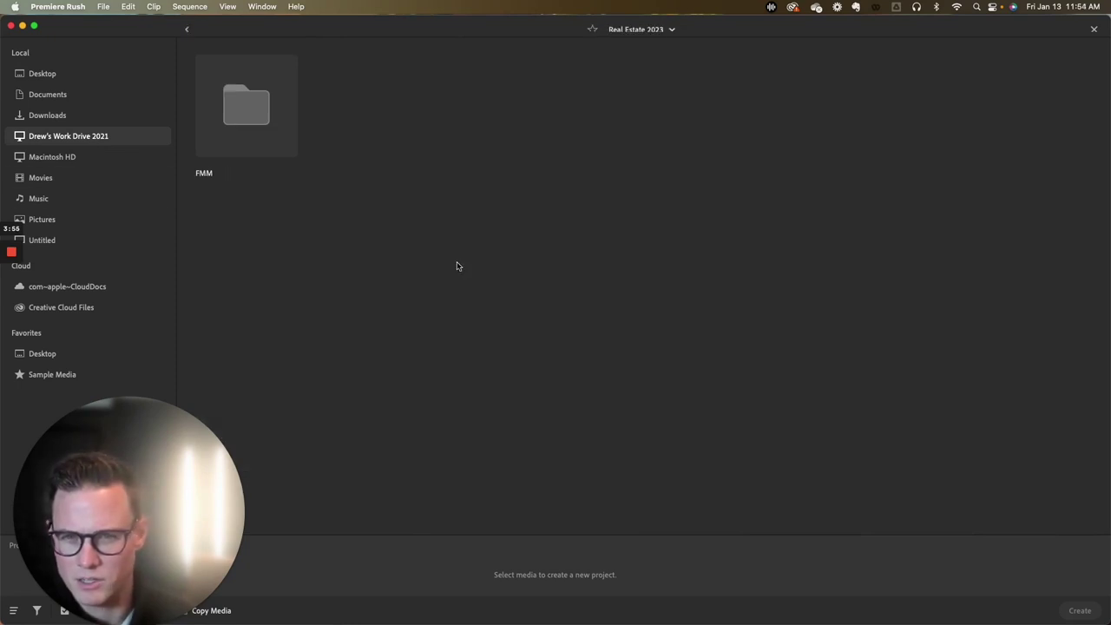
double_click(253, 119)
double_click(266, 117)
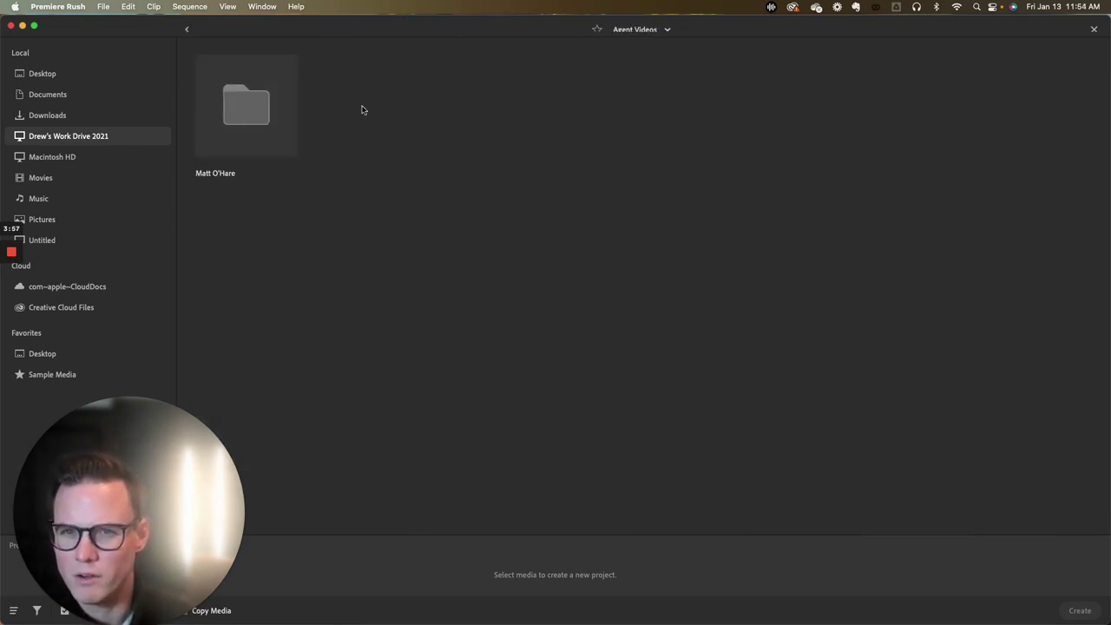
double_click(210, 137)
double_click(351, 127)
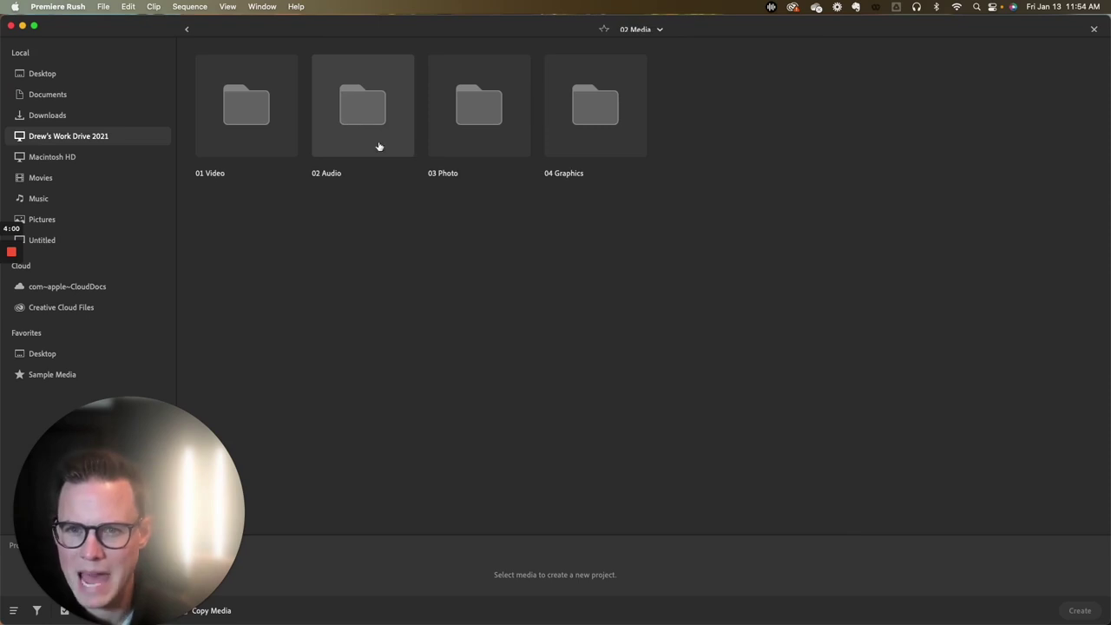
double_click(261, 116)
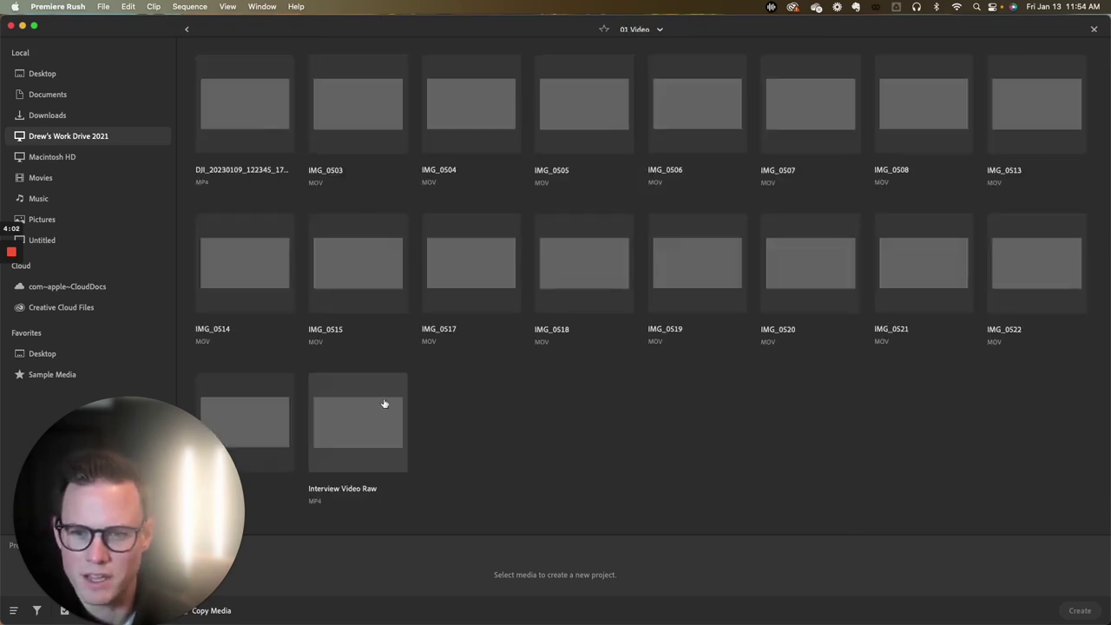
Create the project from the Interview Video Raw clip, naming it with the agent's first name in the possessive followed by Video.
click(365, 440)
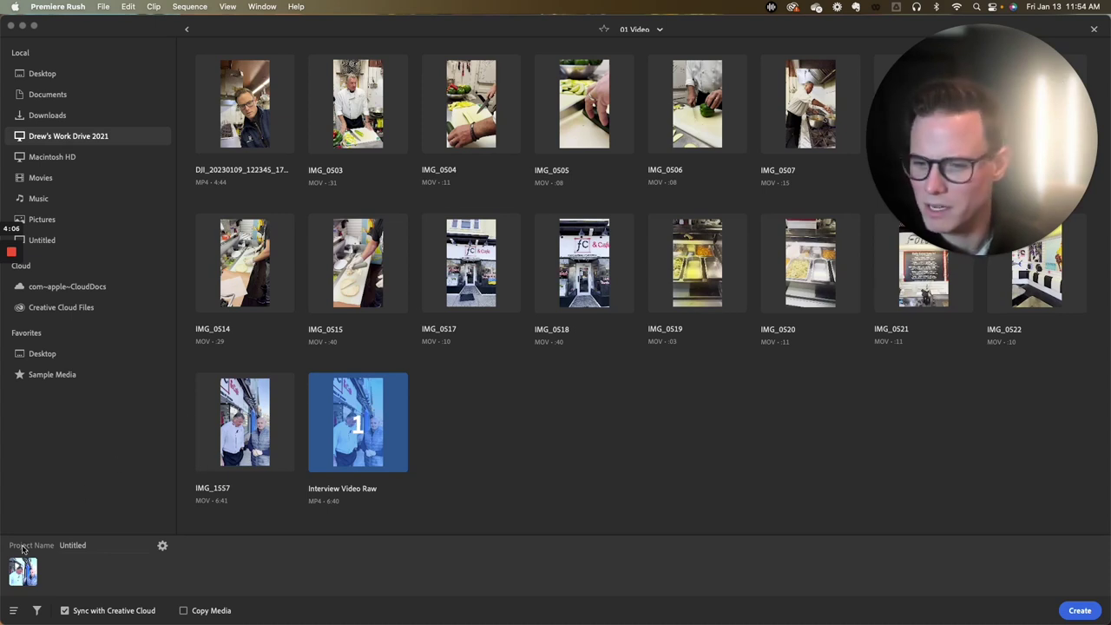
click(102, 546)
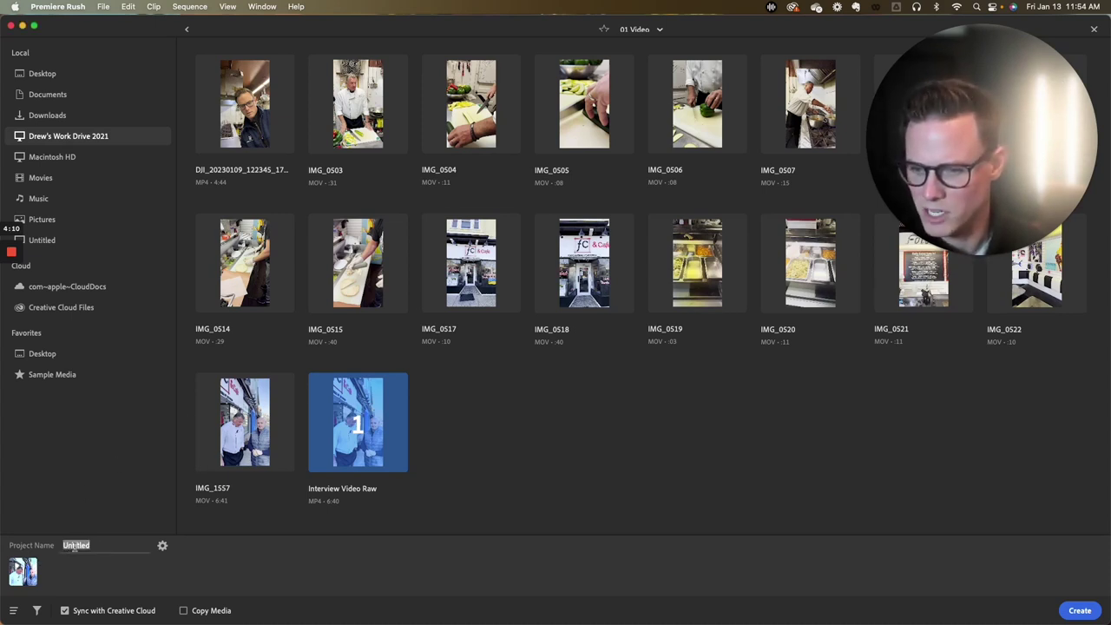
text(Matt's Video)
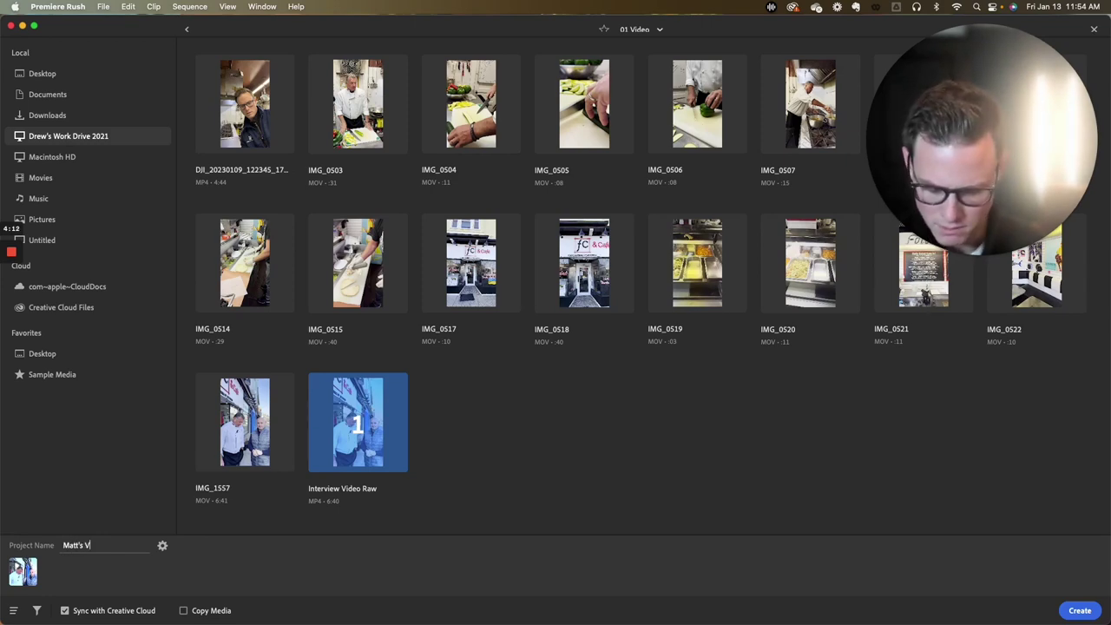
click(1080, 610)
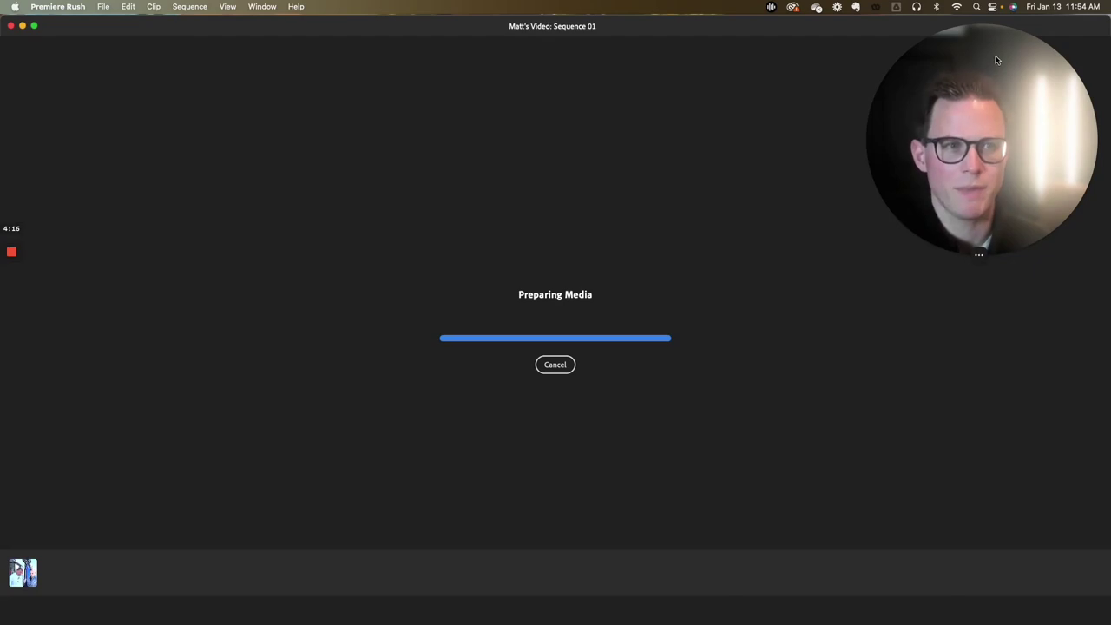
click(962, 255)
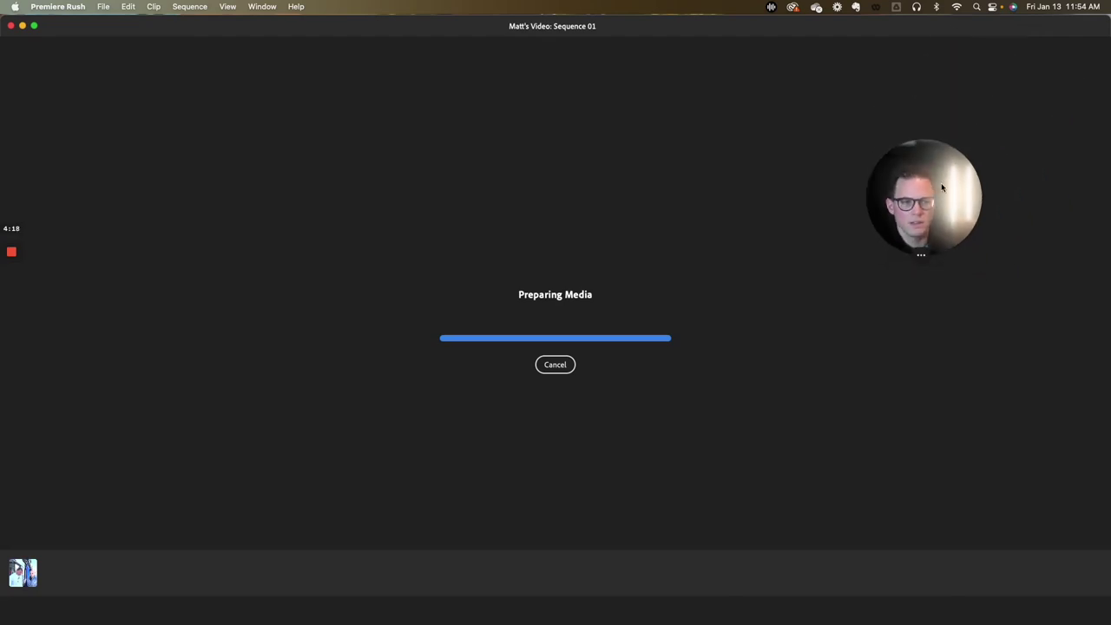
drag(945, 177, 962, 78)
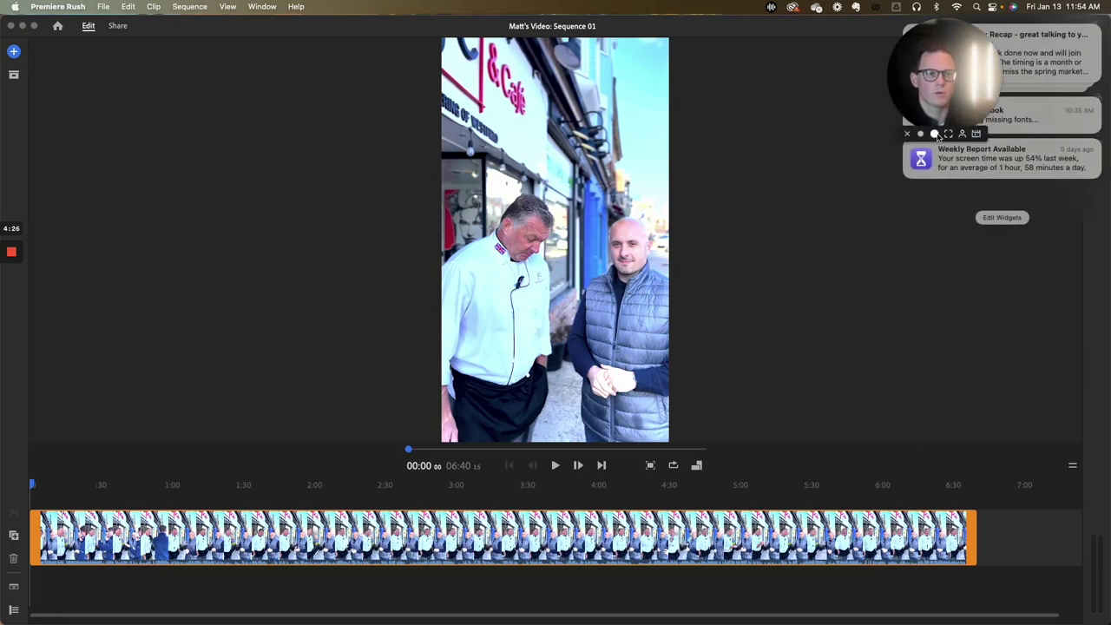
click(937, 137)
drag(829, 239, 802, 239)
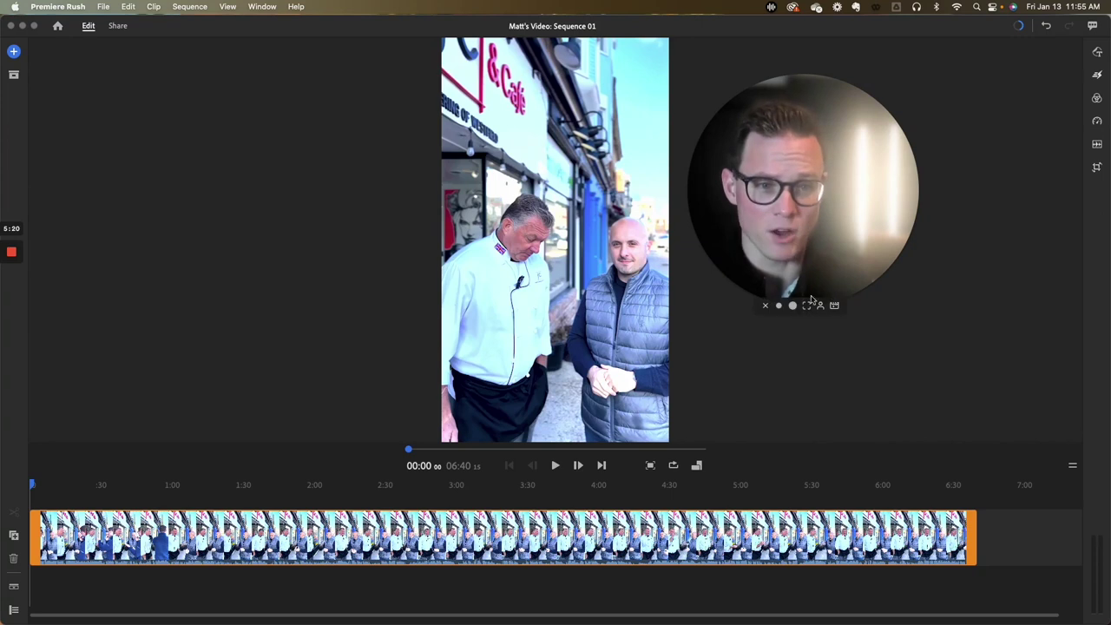
click(784, 307)
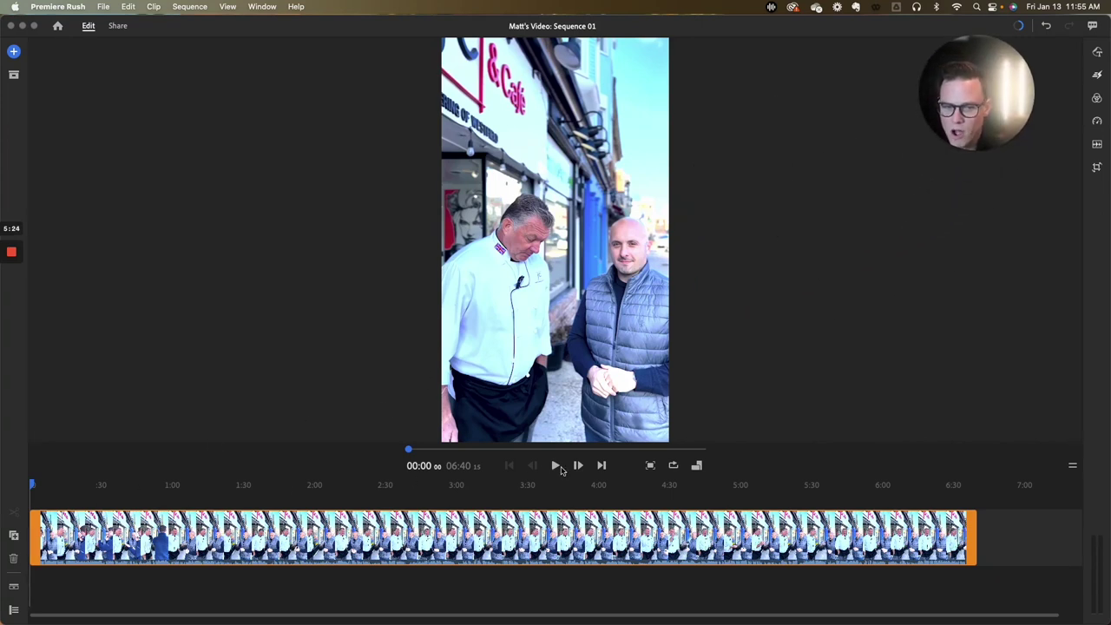
Play the raw interview clip from its start, pausing at about 0:26 and 0:45, to review the setup footage.
click(556, 467)
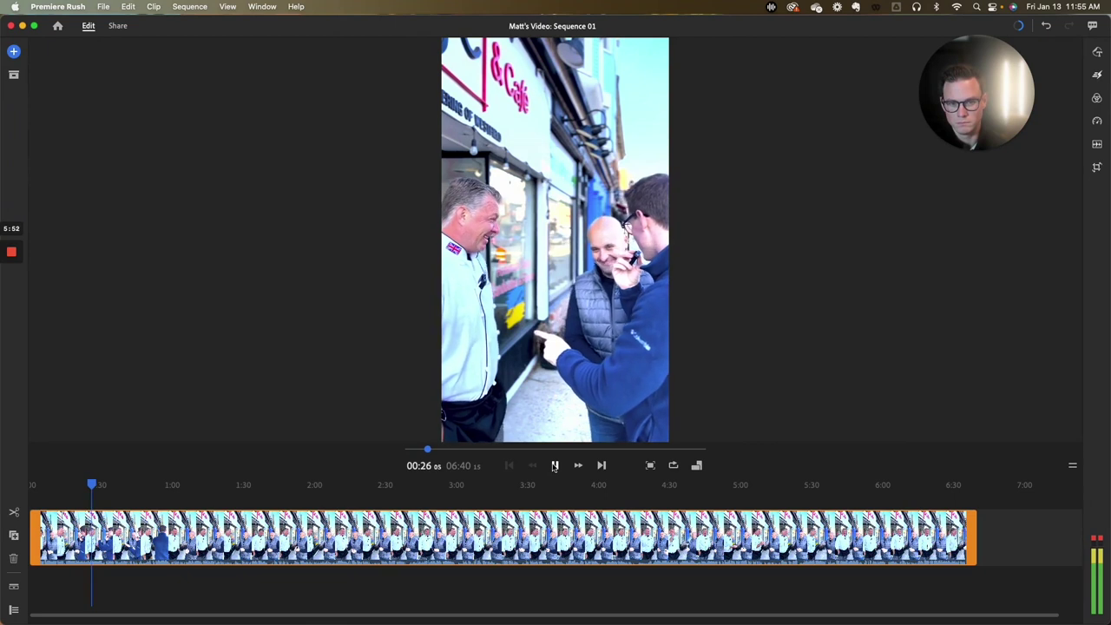
click(555, 465)
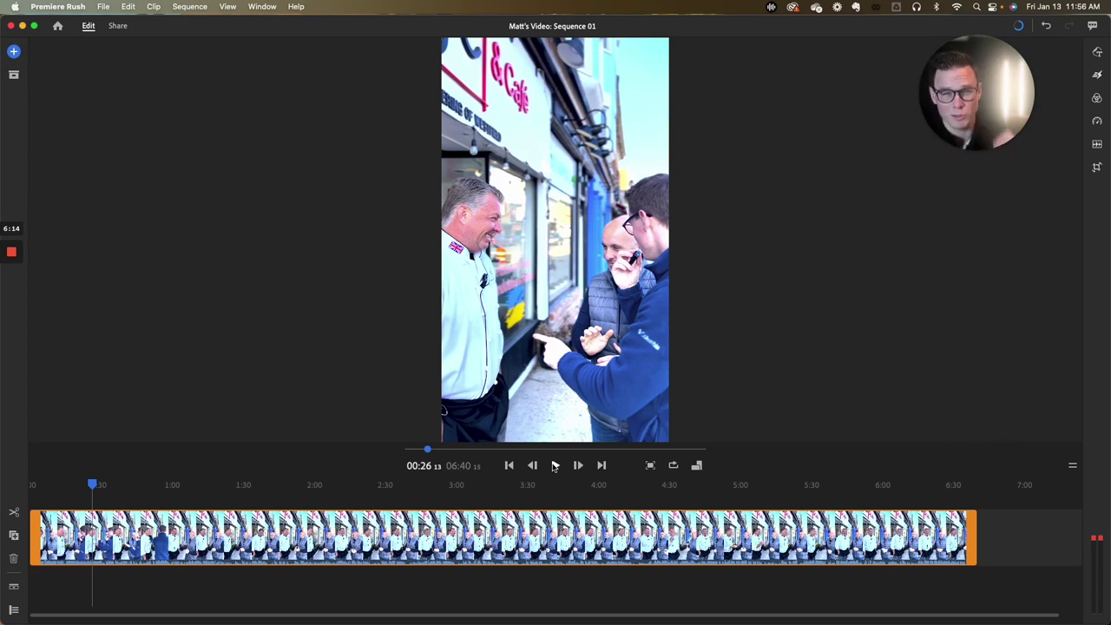
click(555, 466)
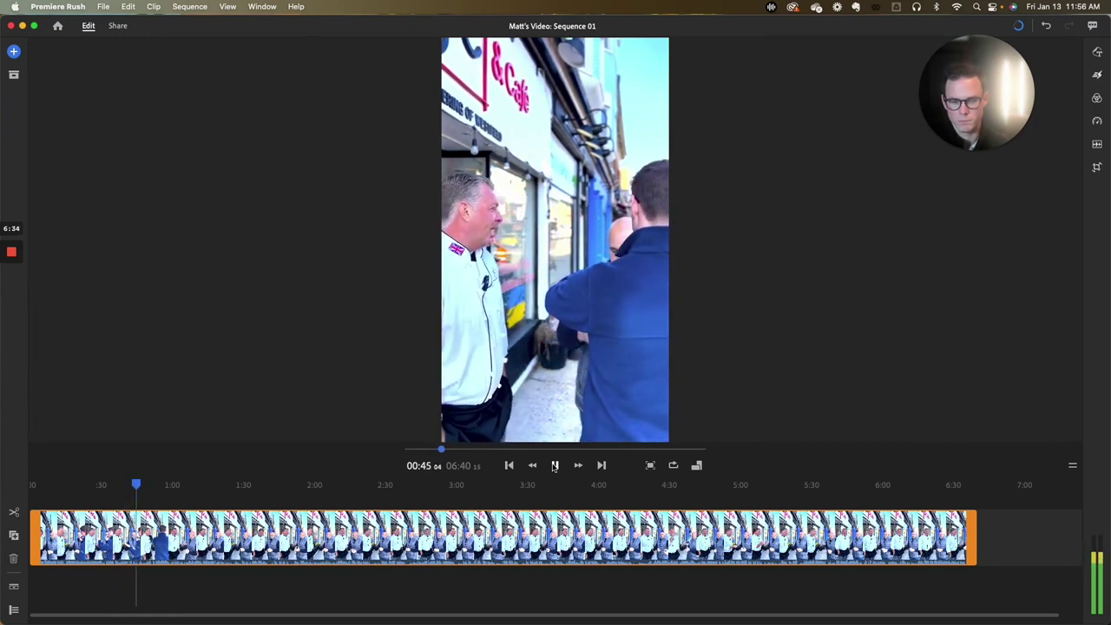
click(555, 465)
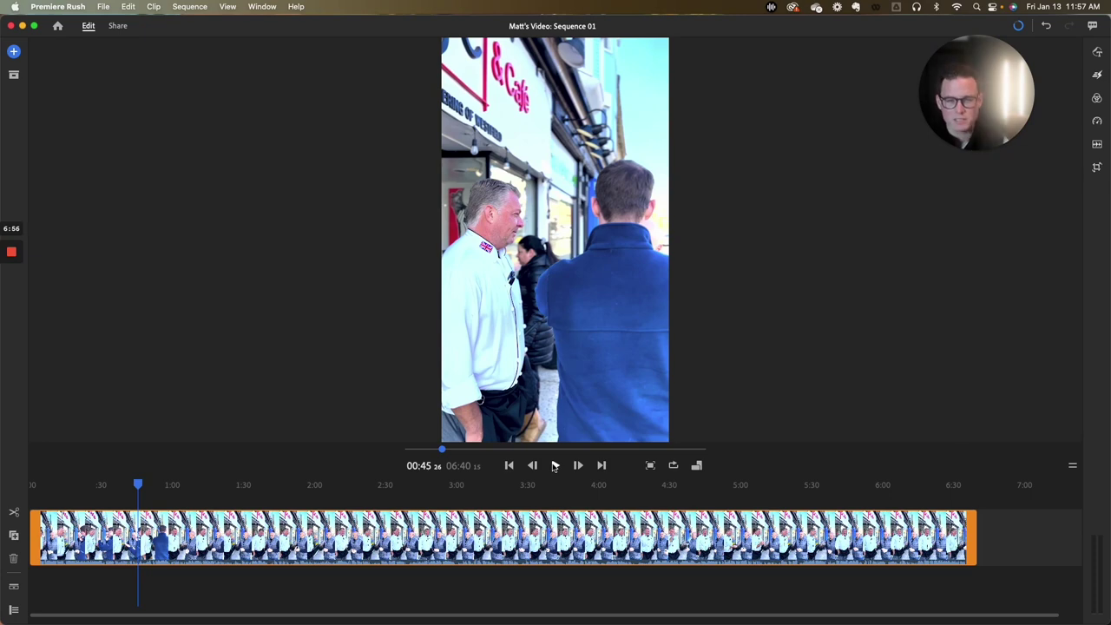
click(555, 466)
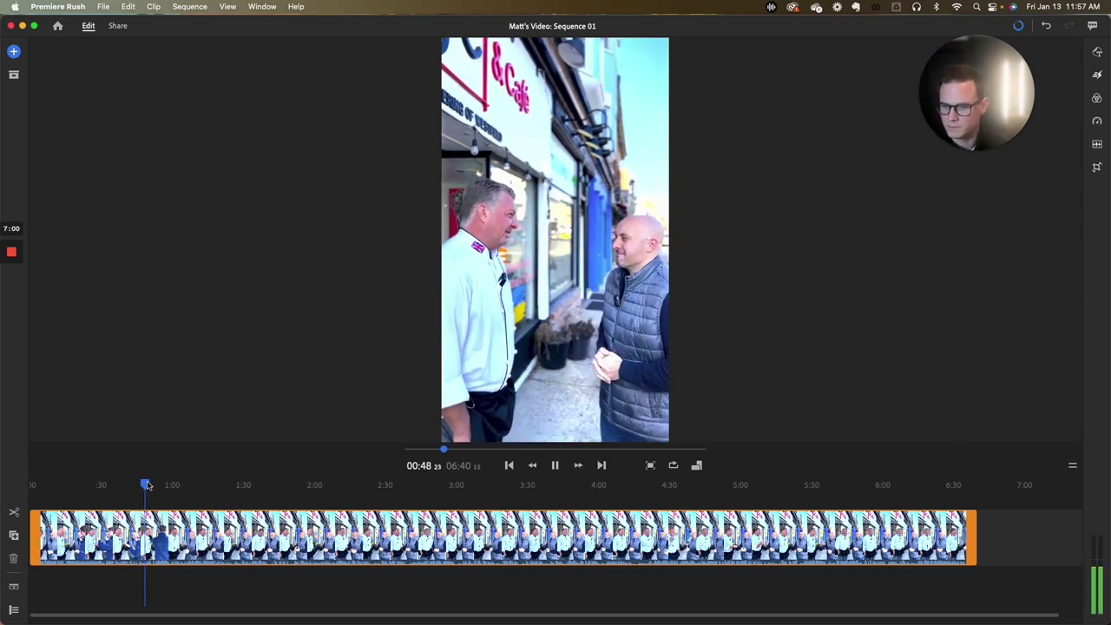
Scrub and replay the clip between about 0:53 and 1:09 to find the introduction, pausing the playhead at about 1:04.
drag(144, 484, 156, 486)
key(space)
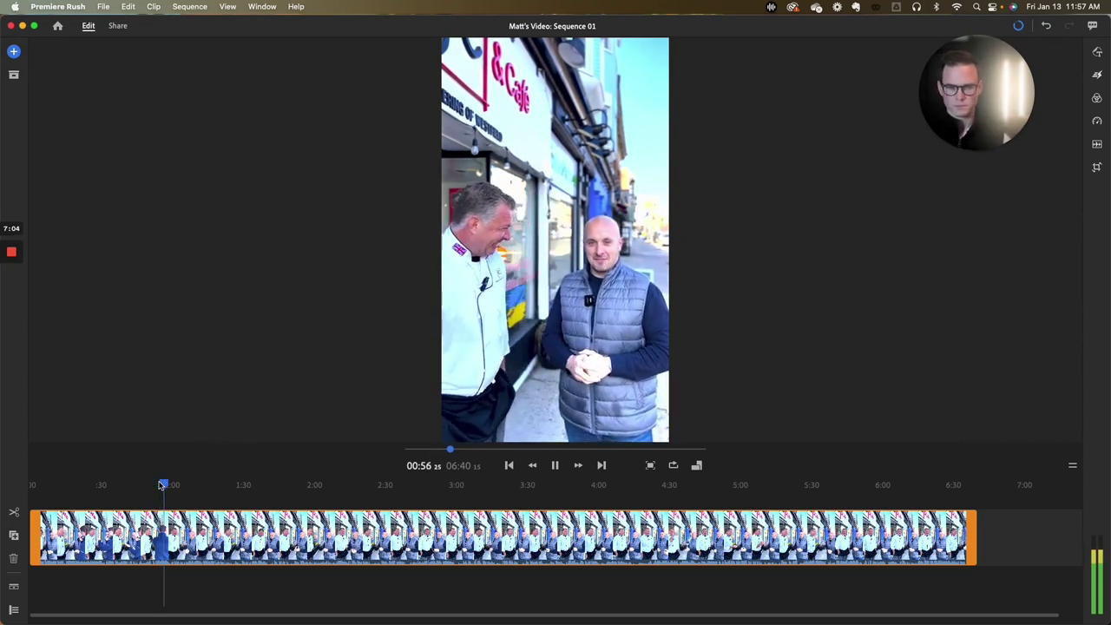
click(555, 466)
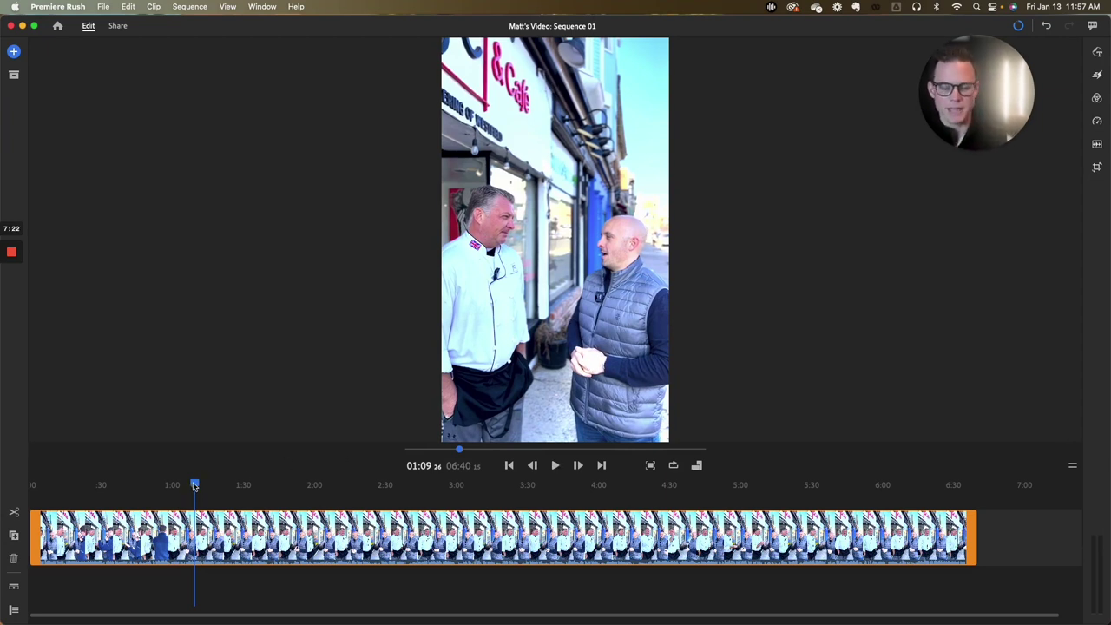
drag(195, 487, 176, 487)
key(space)
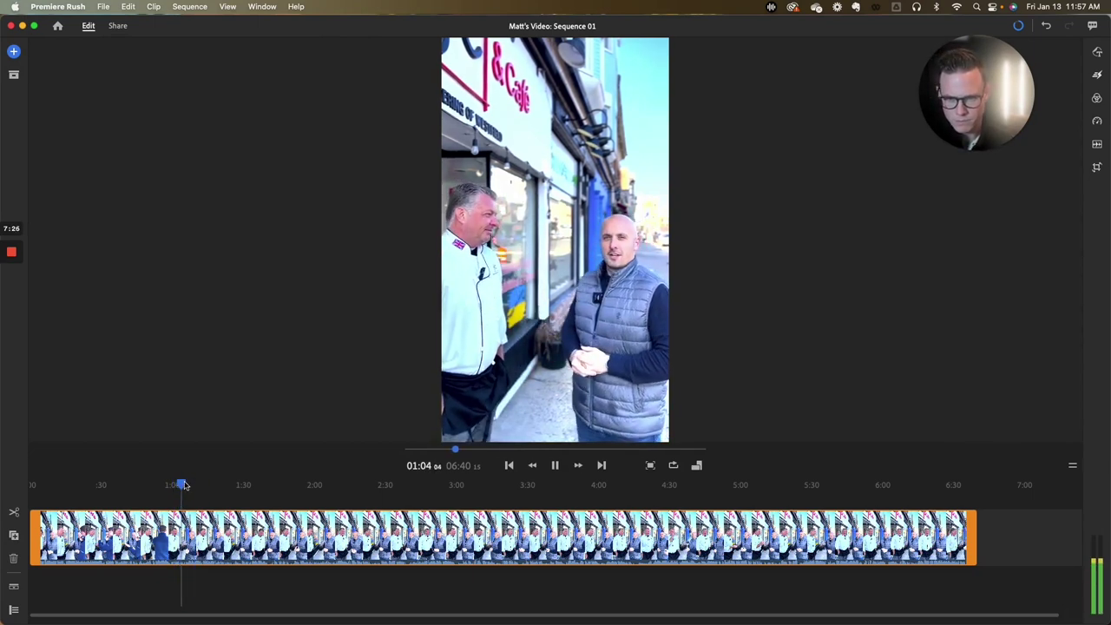
key(space)
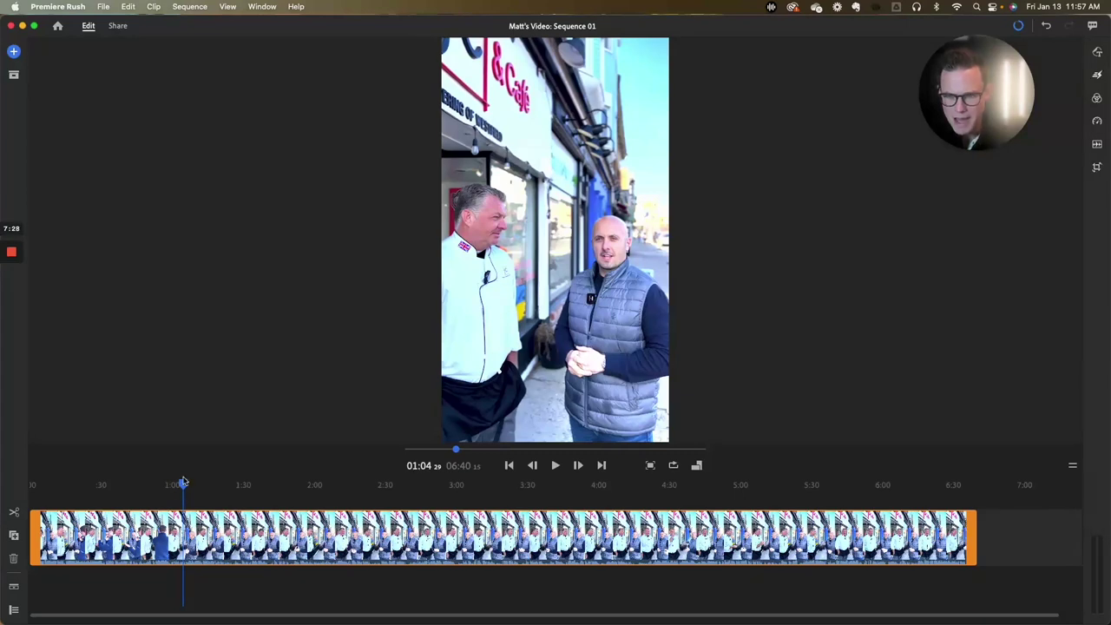
Split the raw interview clip at 01:07 02, just before the interview begins, and delete the setup footage before the cut.
drag(184, 485, 179, 484)
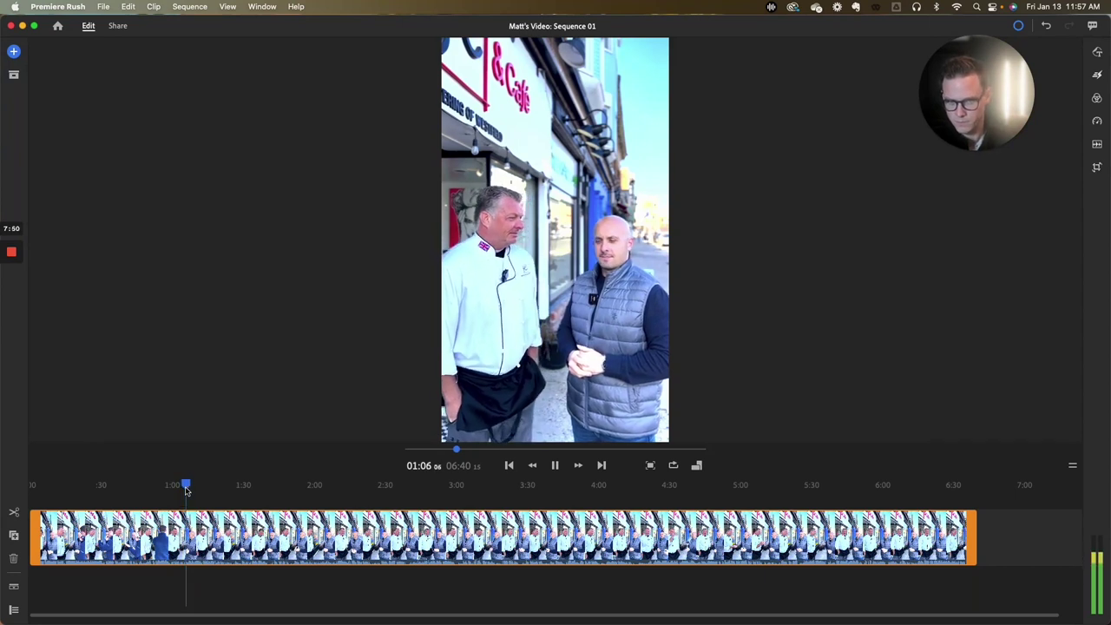
key(space)
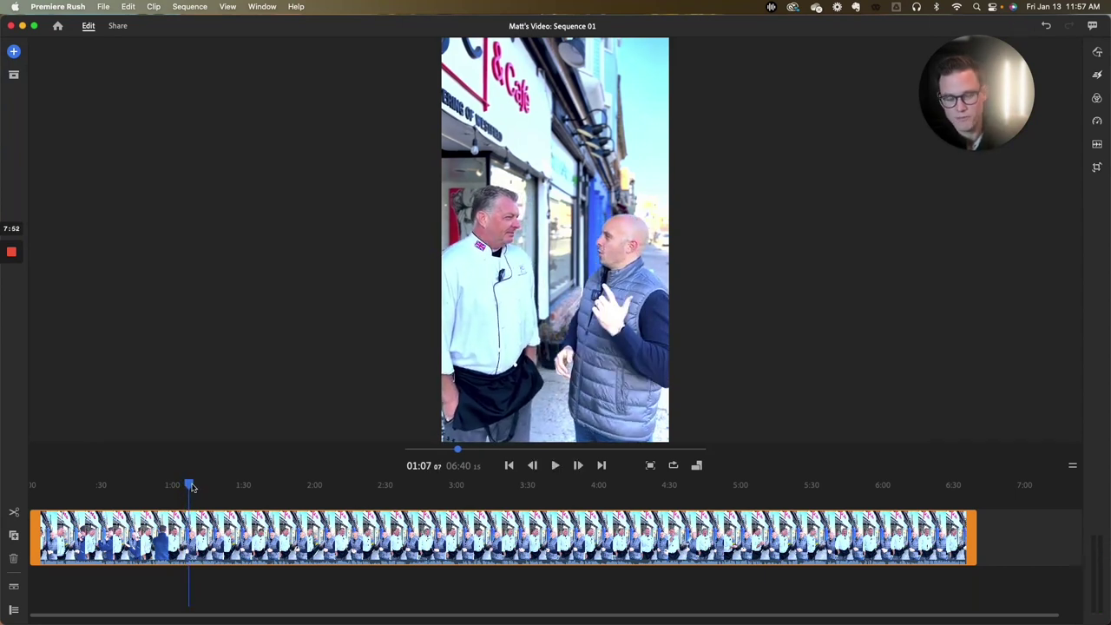
drag(190, 484, 187, 484)
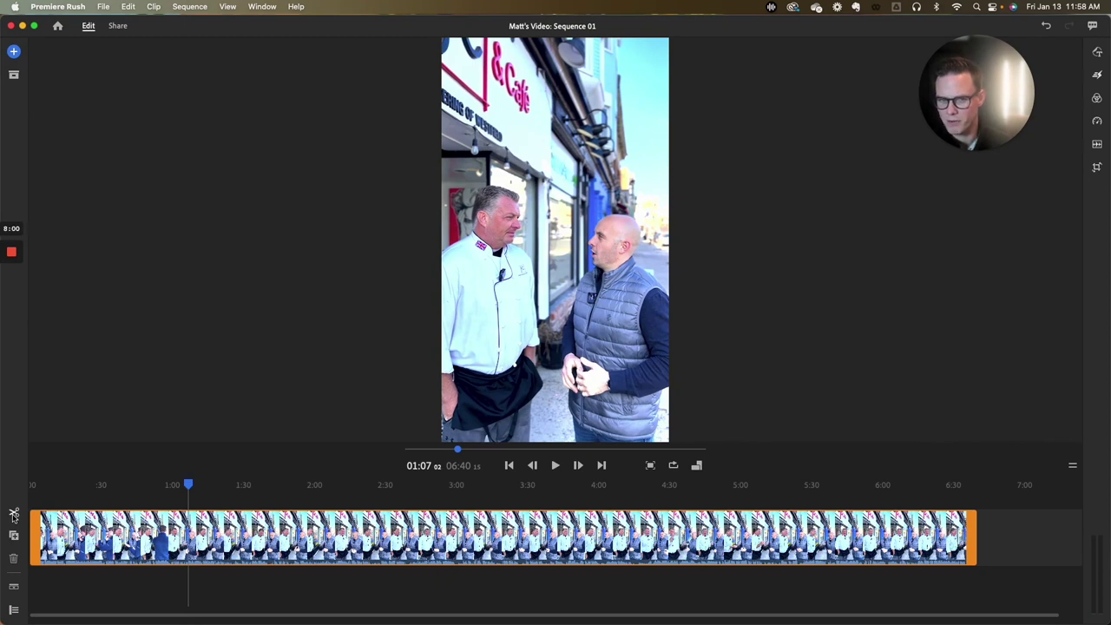
mouse_move(974, 155)
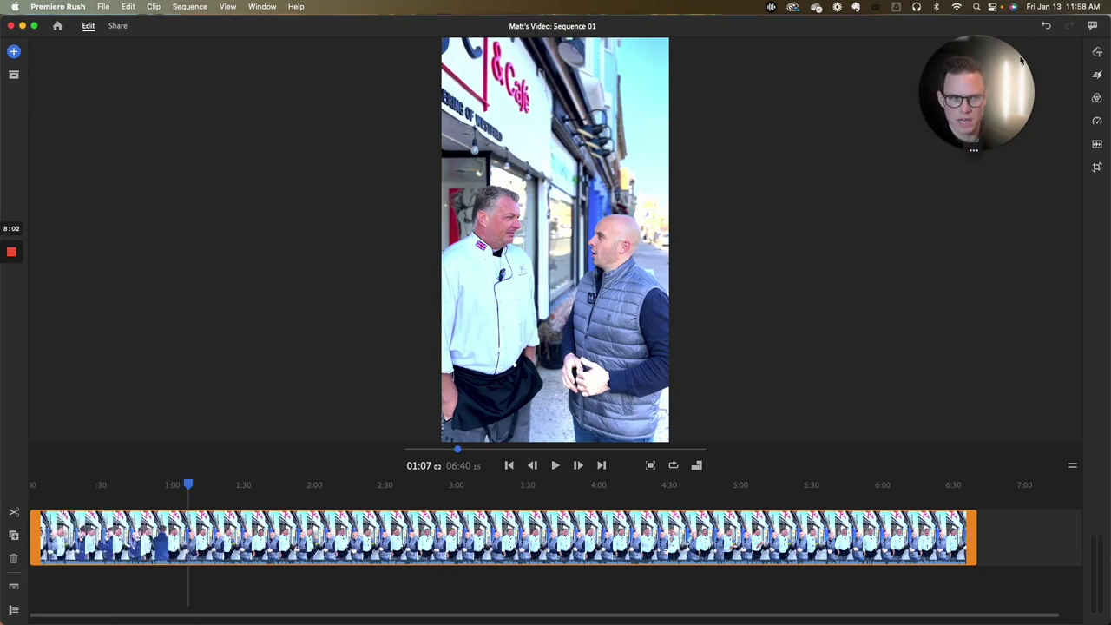
click(969, 152)
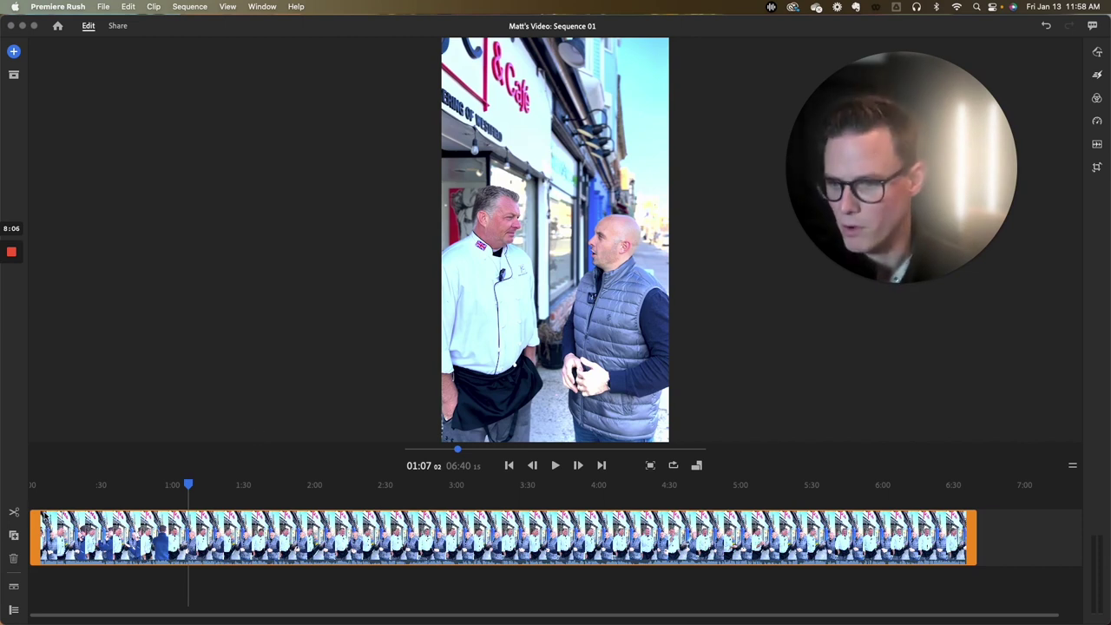
click(14, 515)
click(13, 516)
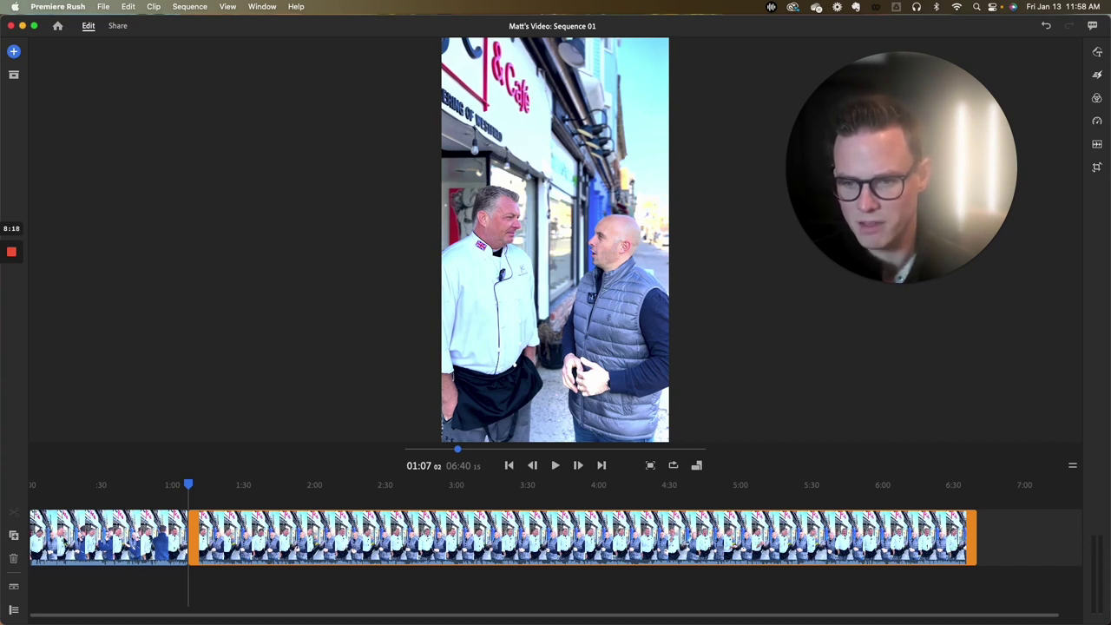
click(88, 540)
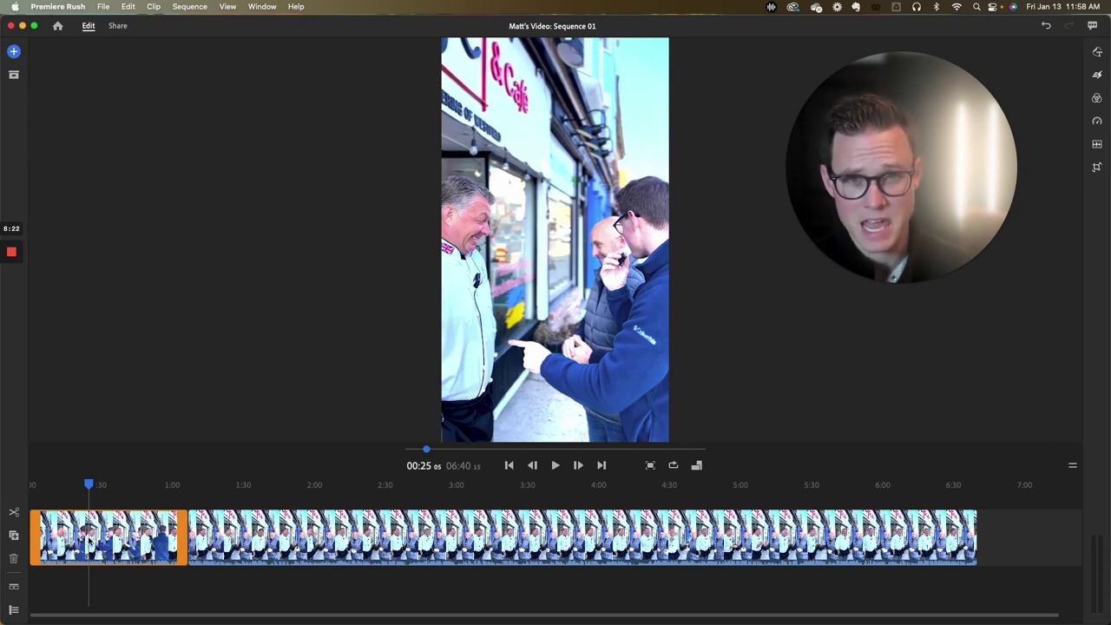
key(Delete)
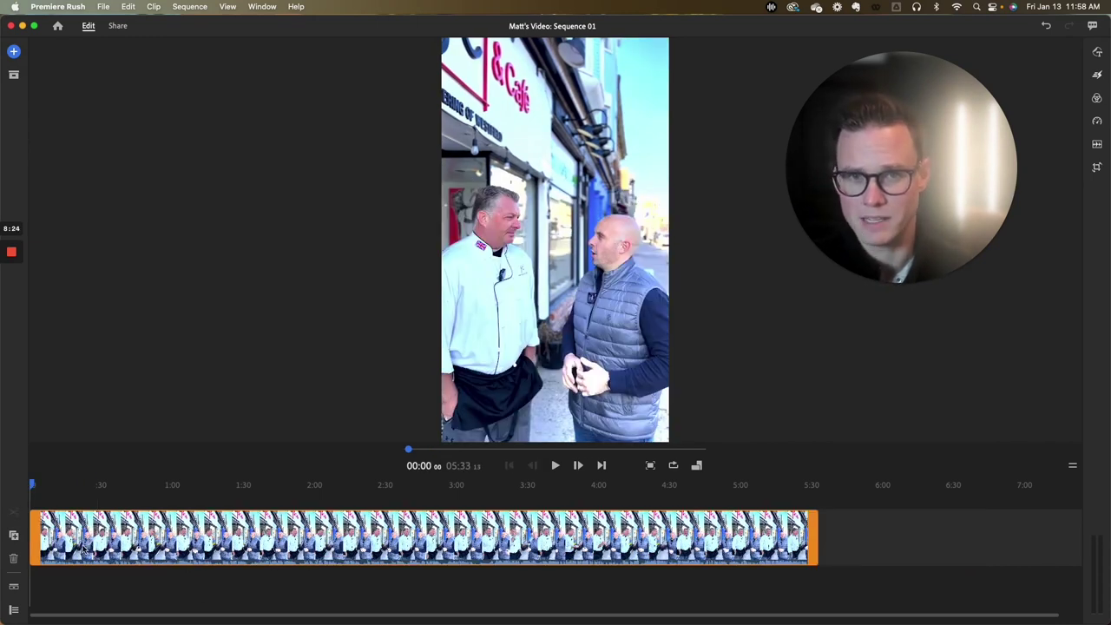
Split the clip at 00:02 21, right where the interviewer's opening line ends.
key(space)
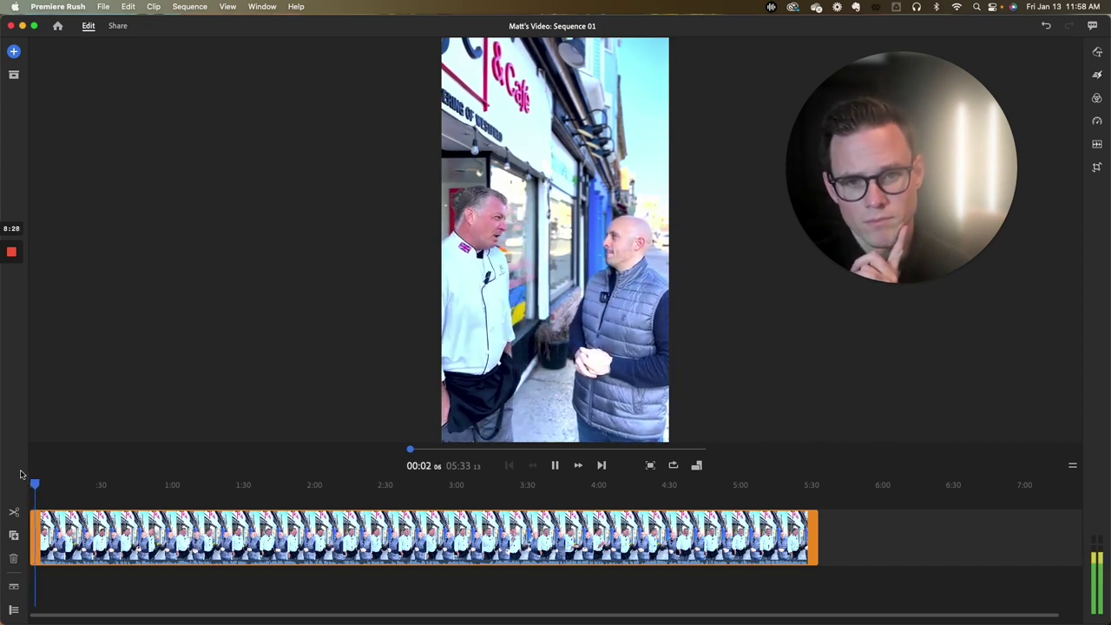
key(space)
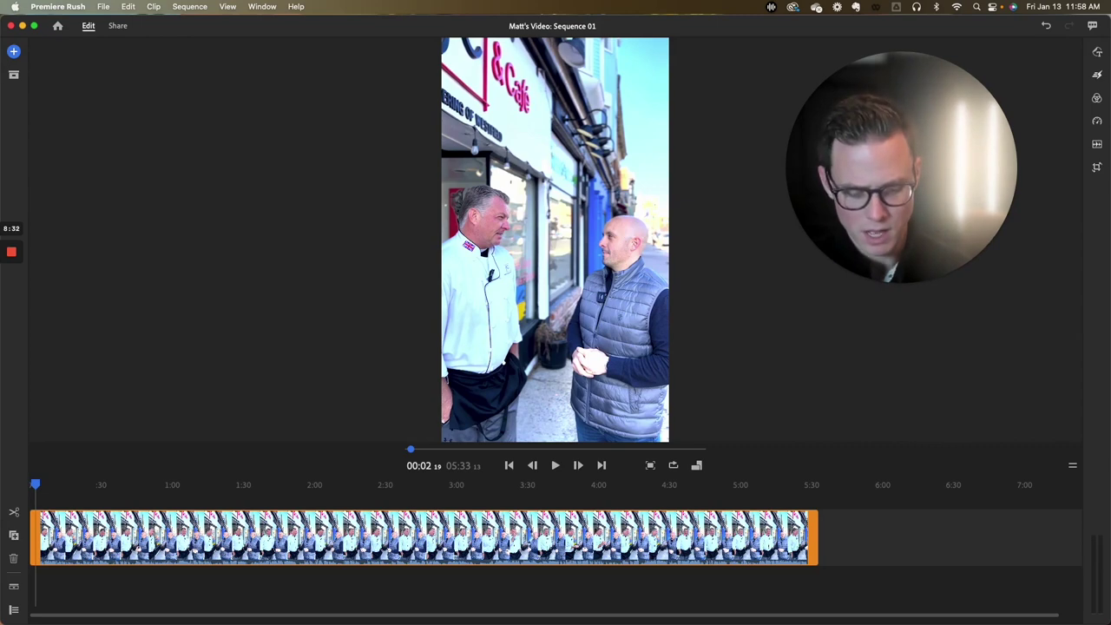
key(=)
key(=)
key(=)
key(=)
key(=)
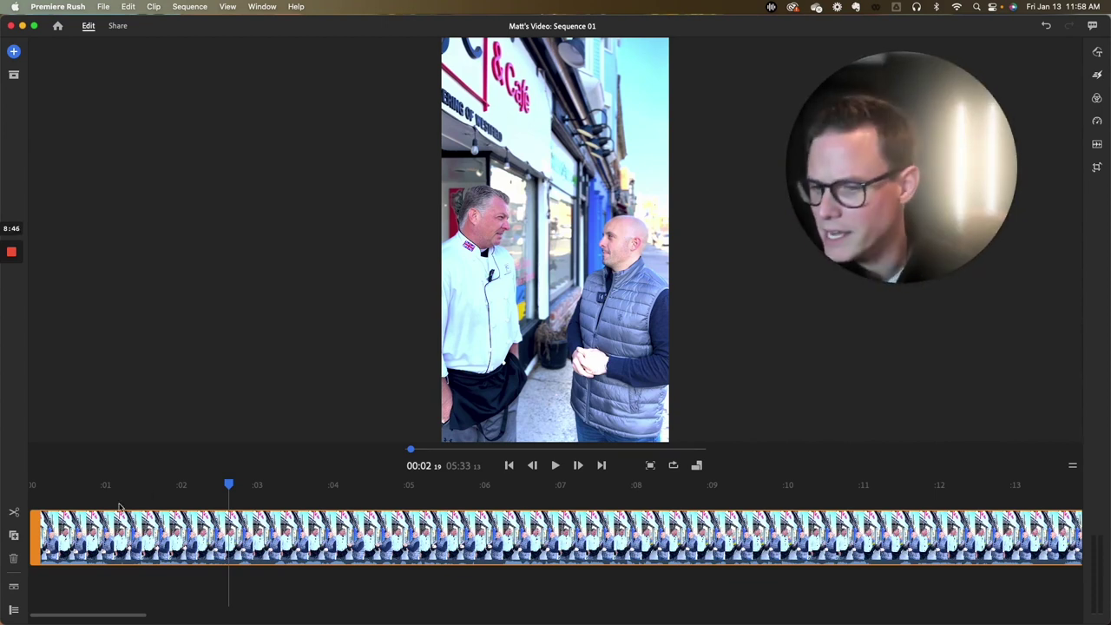
drag(232, 484, 182, 486)
key(space)
key(space)
key(space)
key(space)
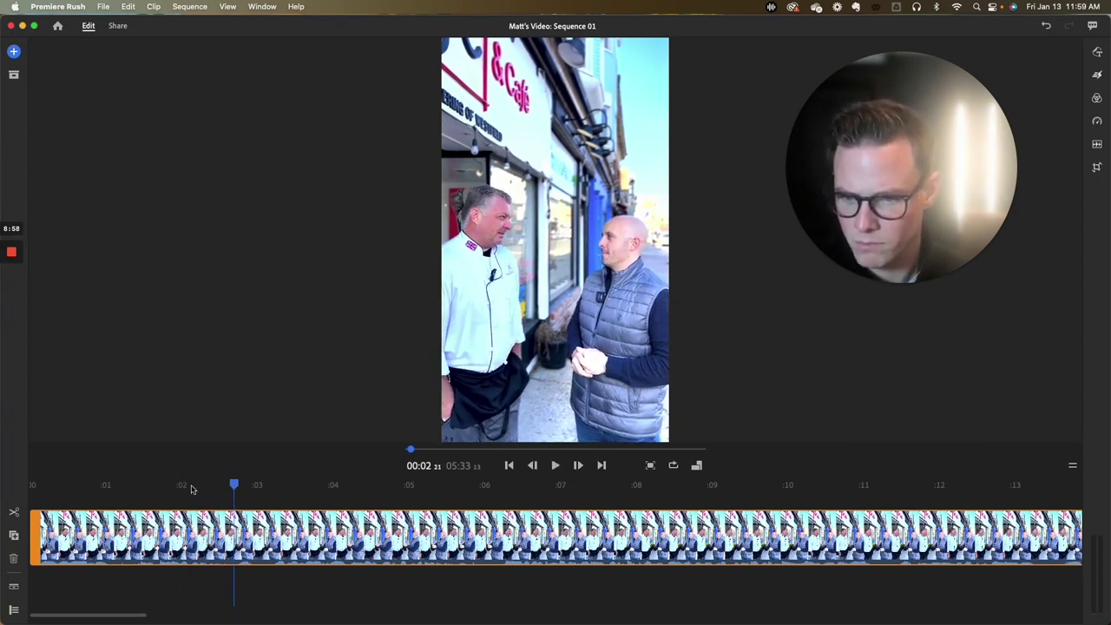
click(14, 515)
Replay the short opening segment from the start, pausing at 00:02 19, to check where it ends.
drag(243, 485, 1, 489)
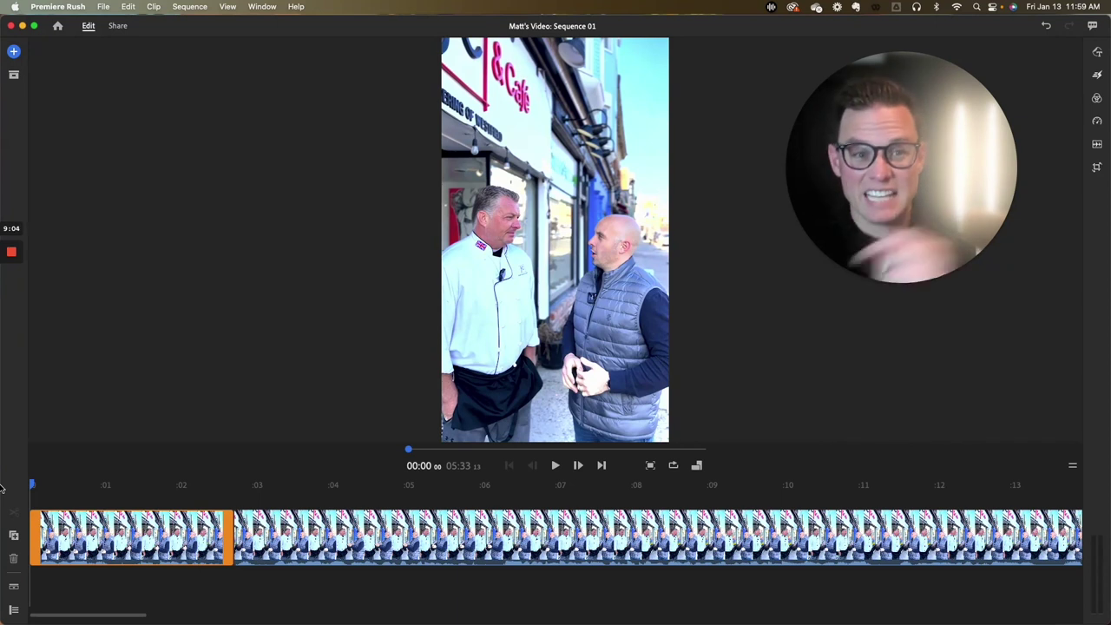
key(space)
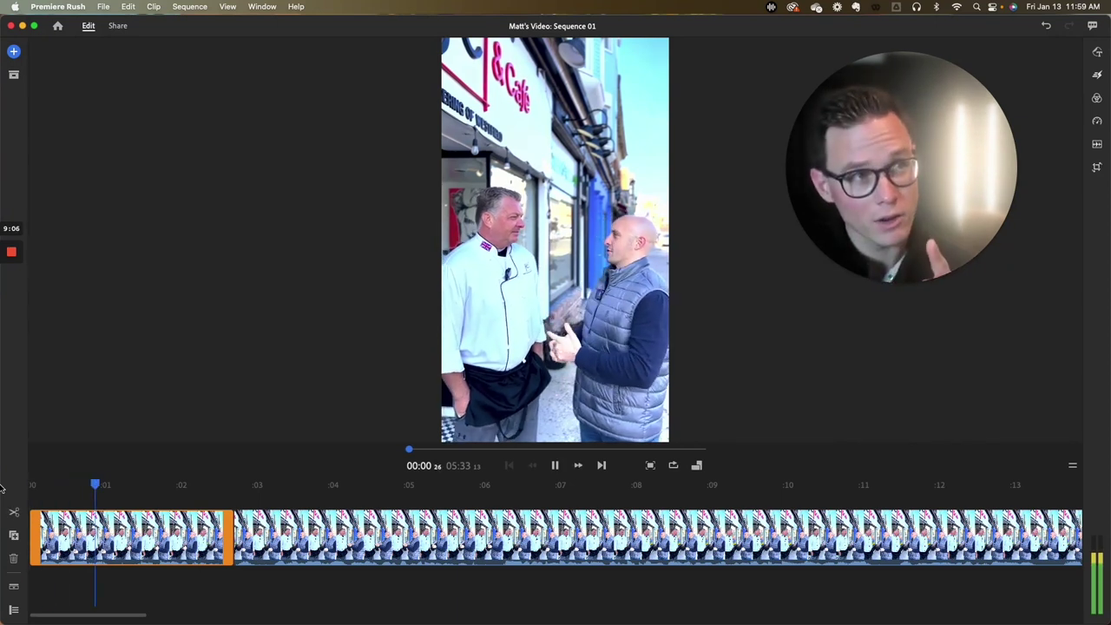
key(space)
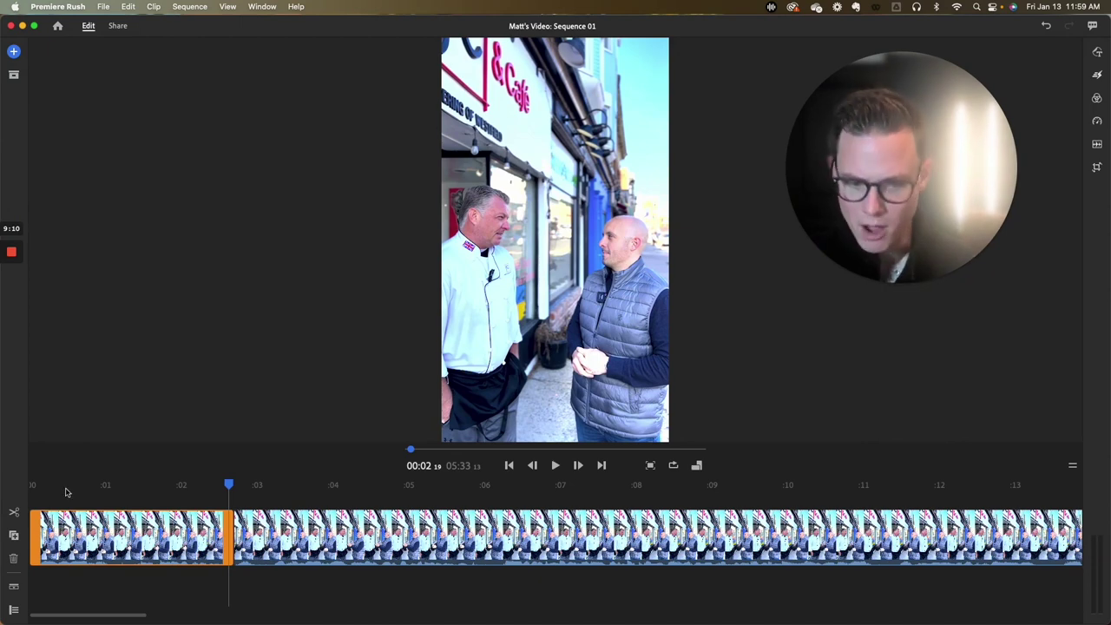
scroll(71, 492, down, 2)
scroll(73, 494, down, 1)
scroll(34, 488, down, 1)
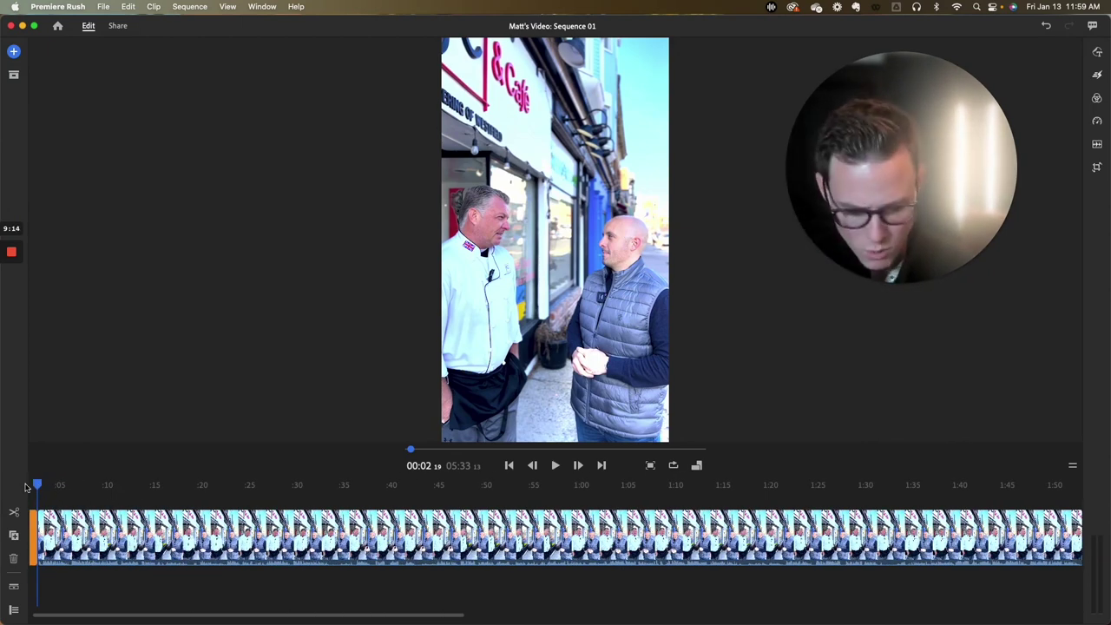
scroll(25, 488, up, 1)
scroll(25, 488, up, 1)
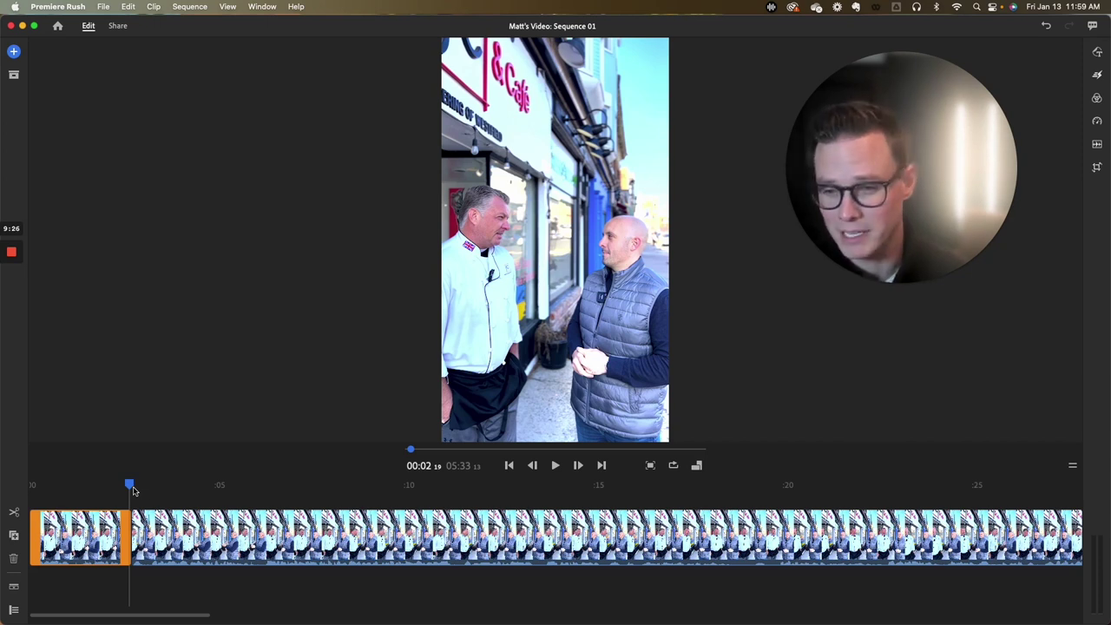
Play the chef's reply from 00:02 19 to about 0:12 and advance frame by frame to 00:12 24.
key(space)
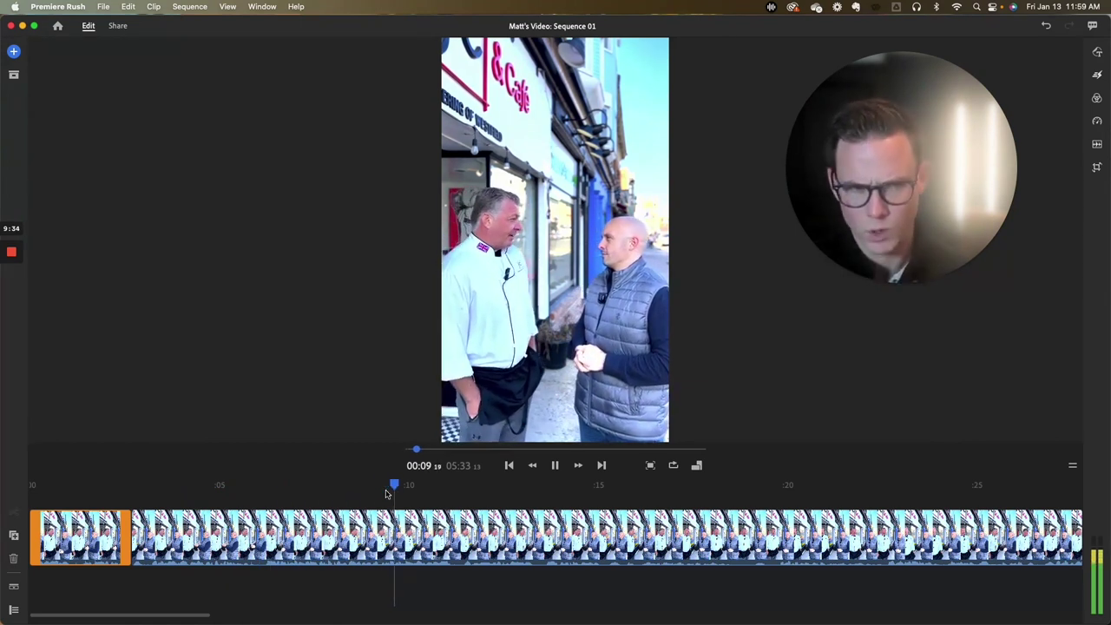
click(556, 466)
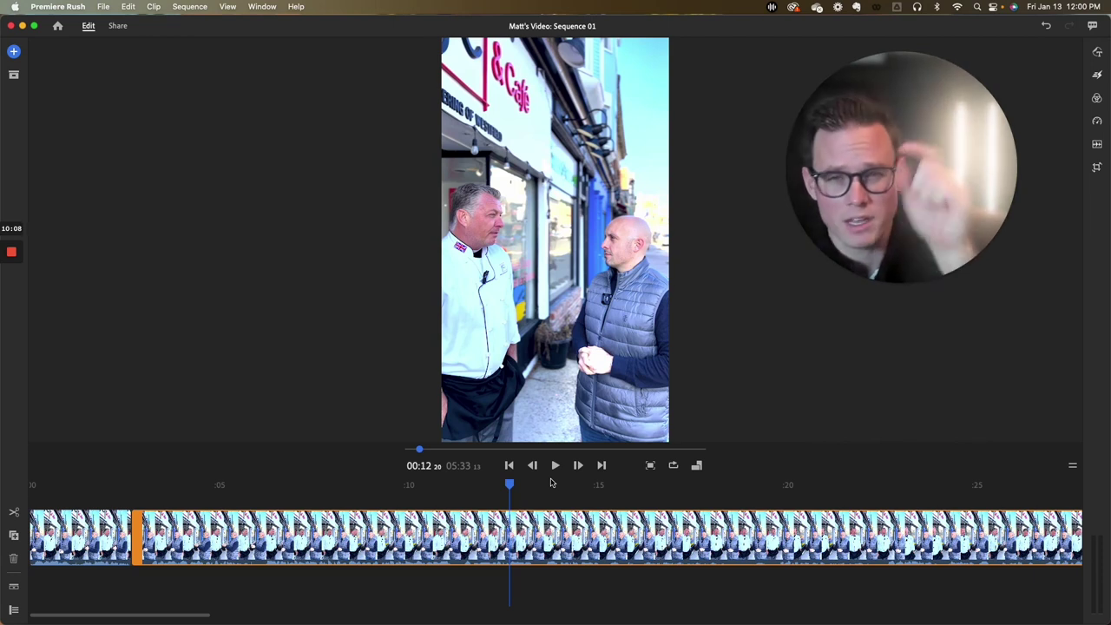
key(Right)
key(Right)
key(Right)
key(Right)
Scrub ahead to about 2:10 and play the footage to find where the interviewer resumes speaking.
scroll(553, 487, down, 3)
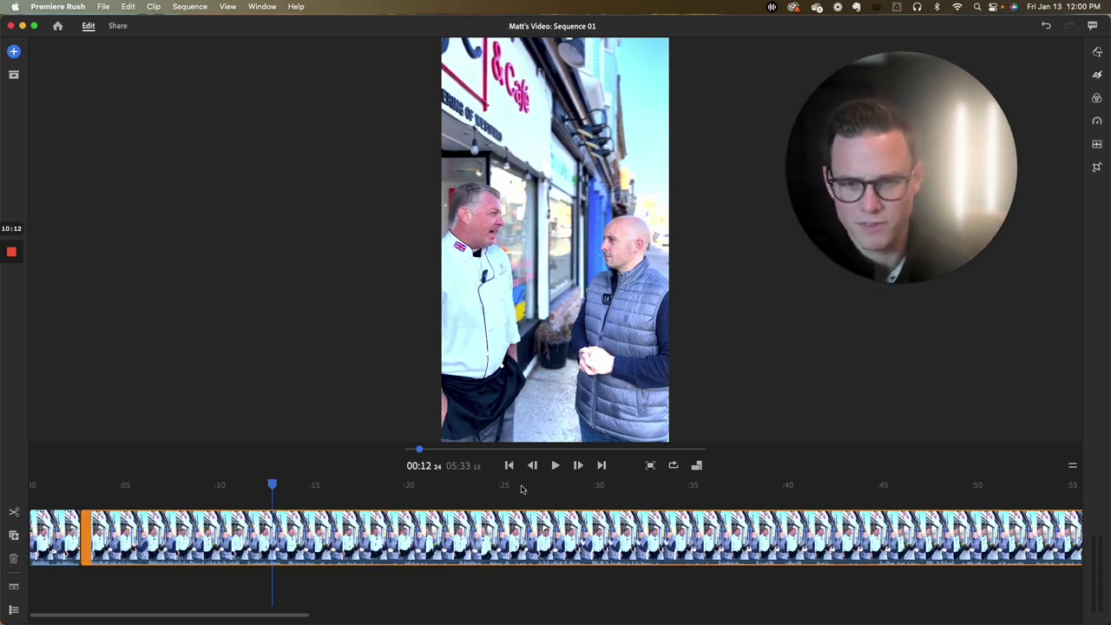
scroll(306, 486, down, 3)
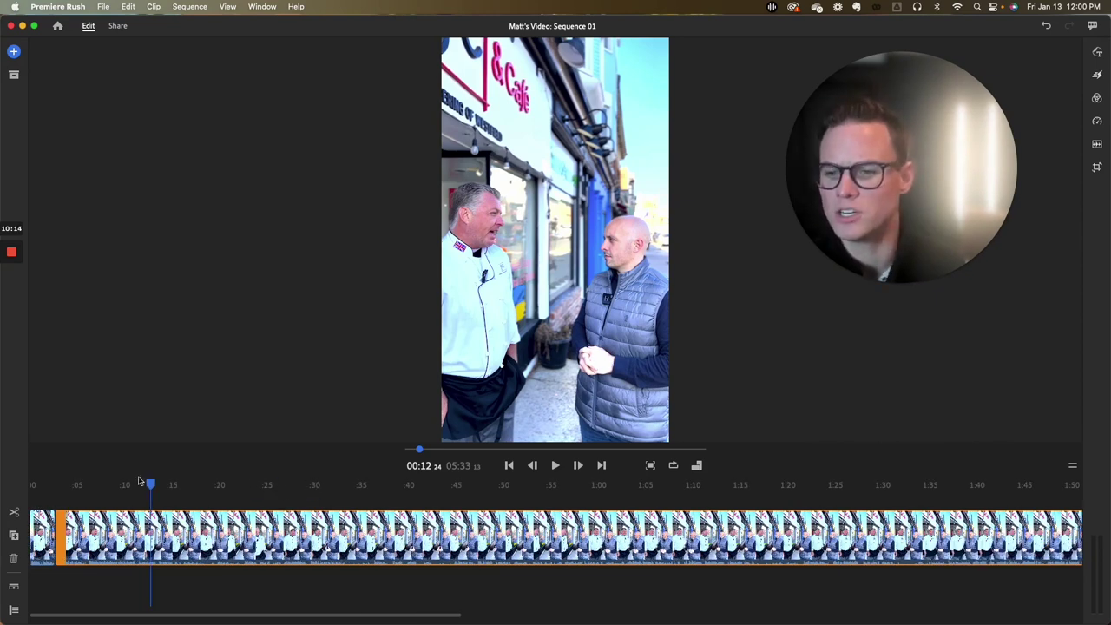
scroll(144, 480, down, 3)
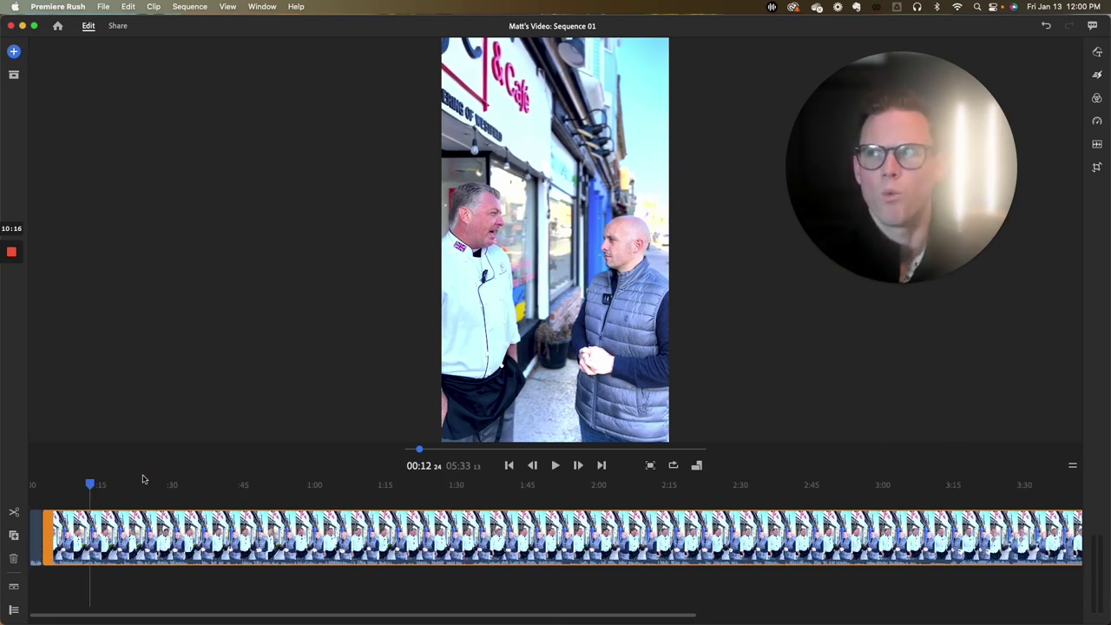
drag(92, 485, 651, 485)
key(space)
key(space)
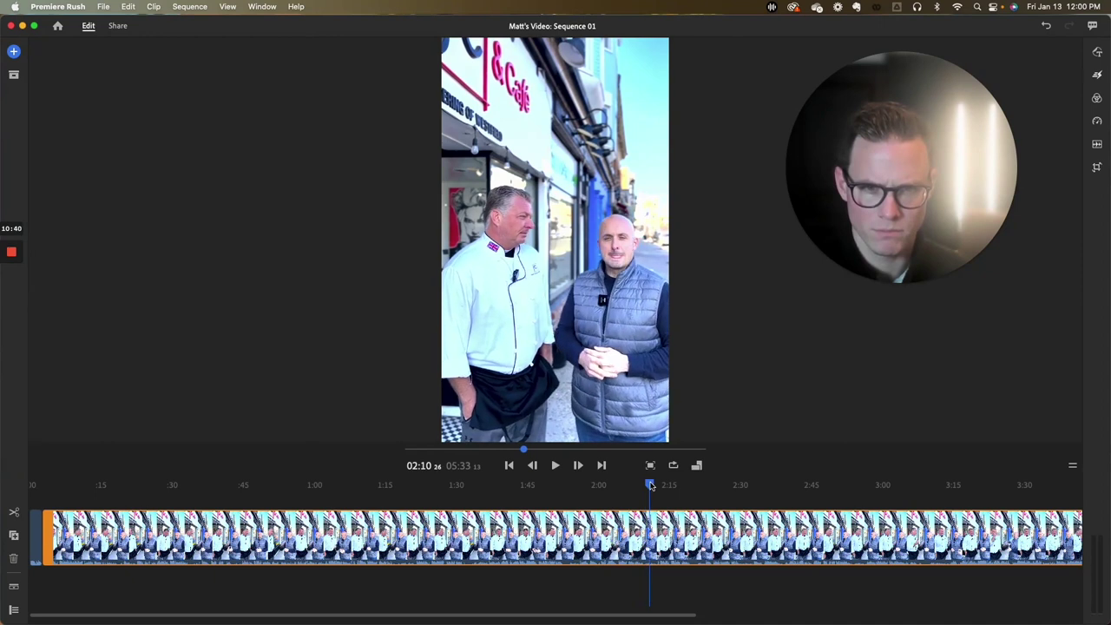
key(space)
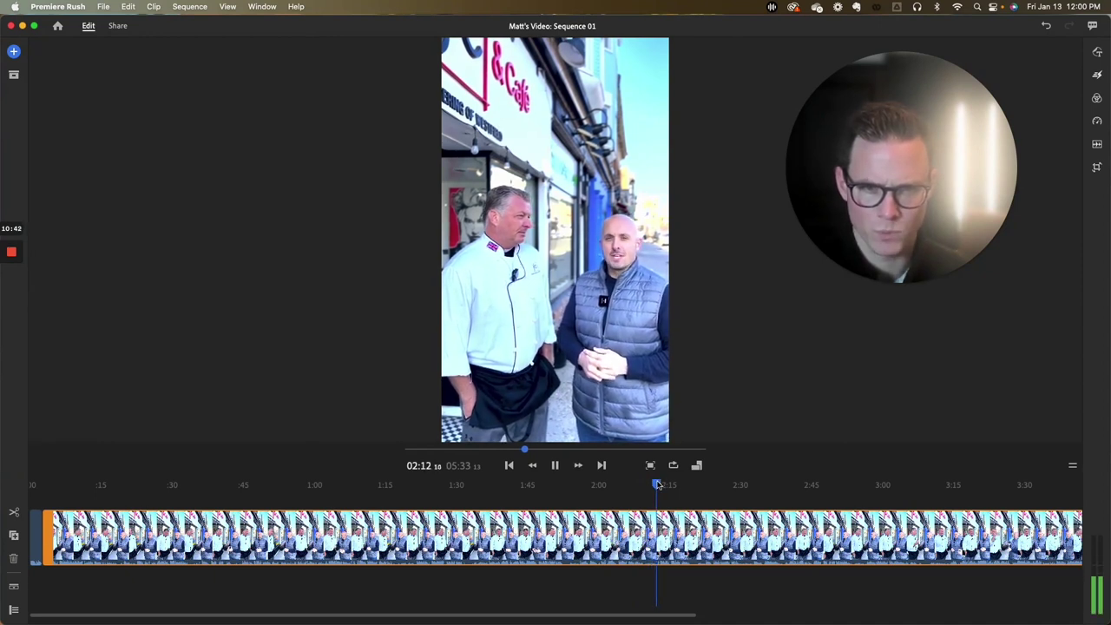
click(556, 466)
Split the clip at 02:12 06 and delete the section between the opening segment and this cut.
drag(688, 483, 658, 487)
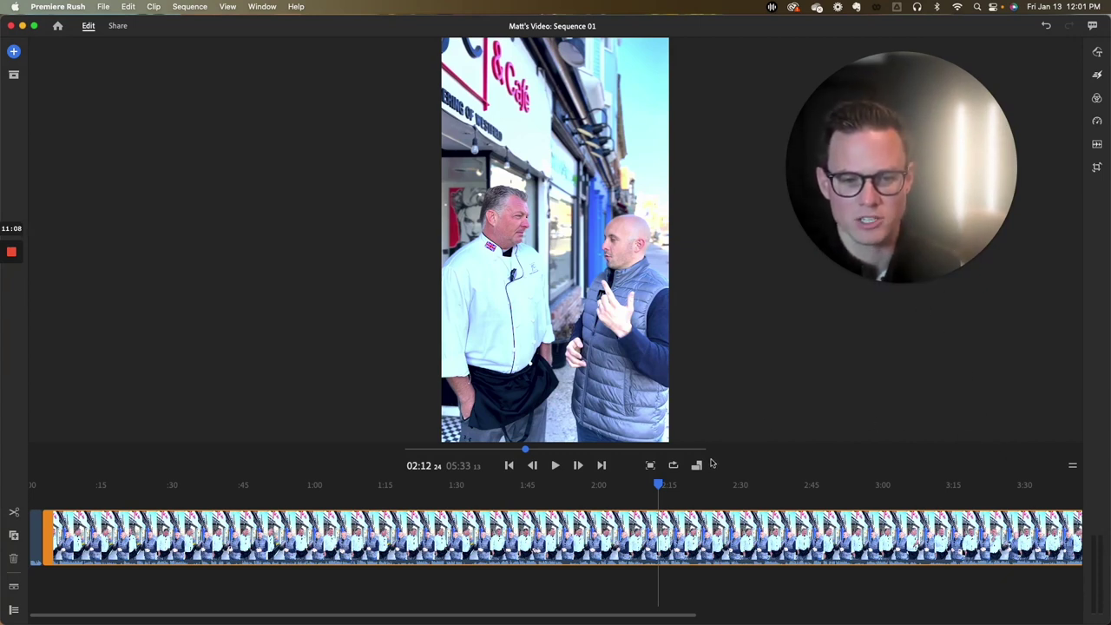
drag(658, 485, 656, 487)
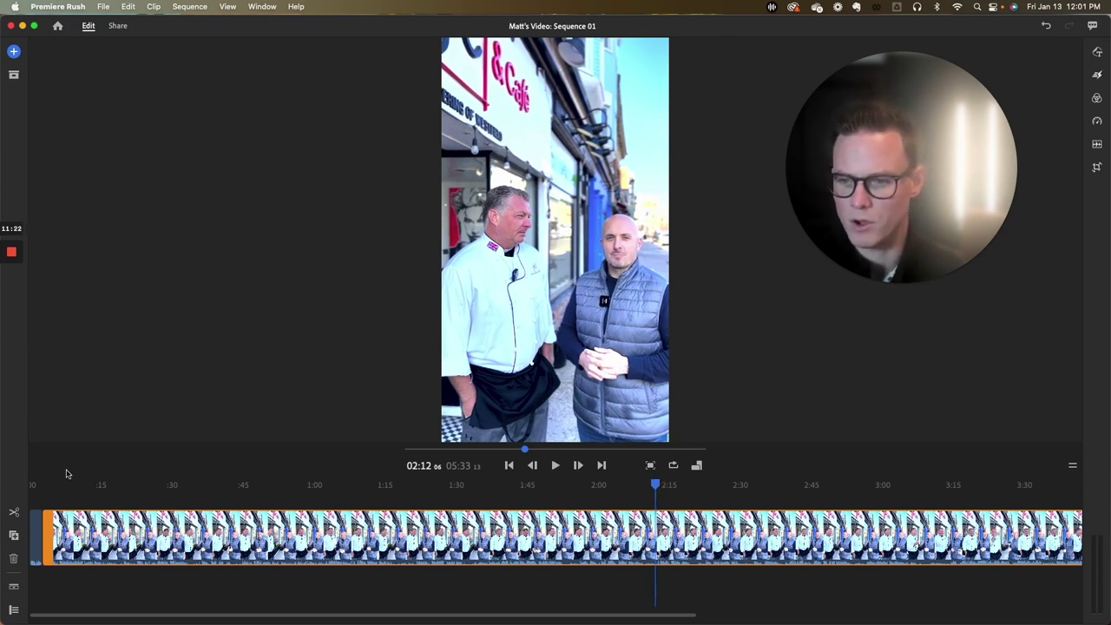
click(14, 512)
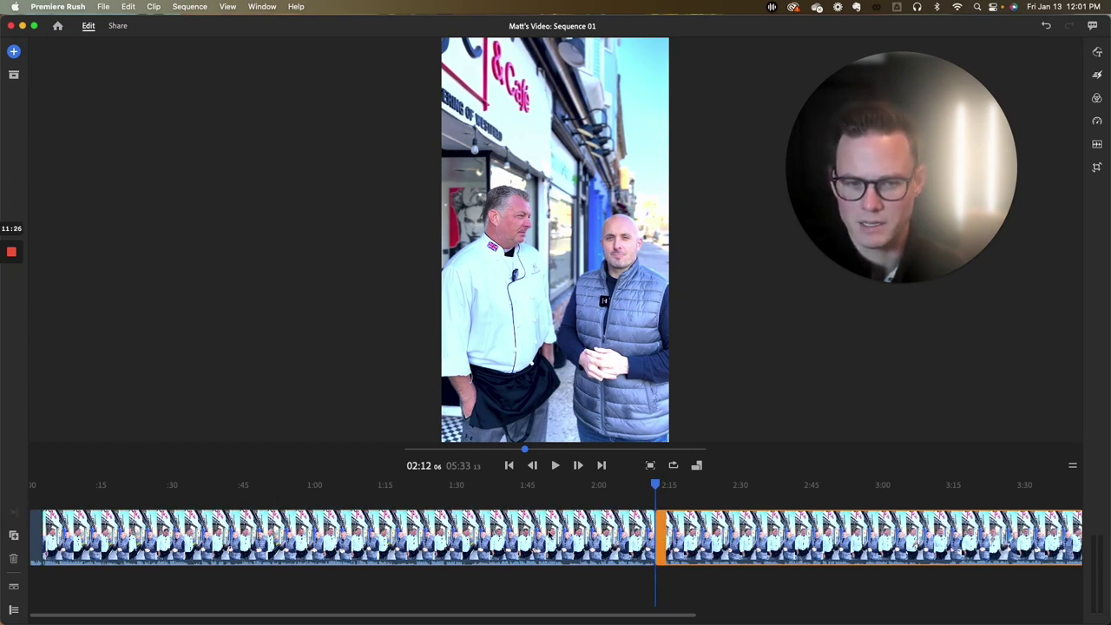
click(551, 537)
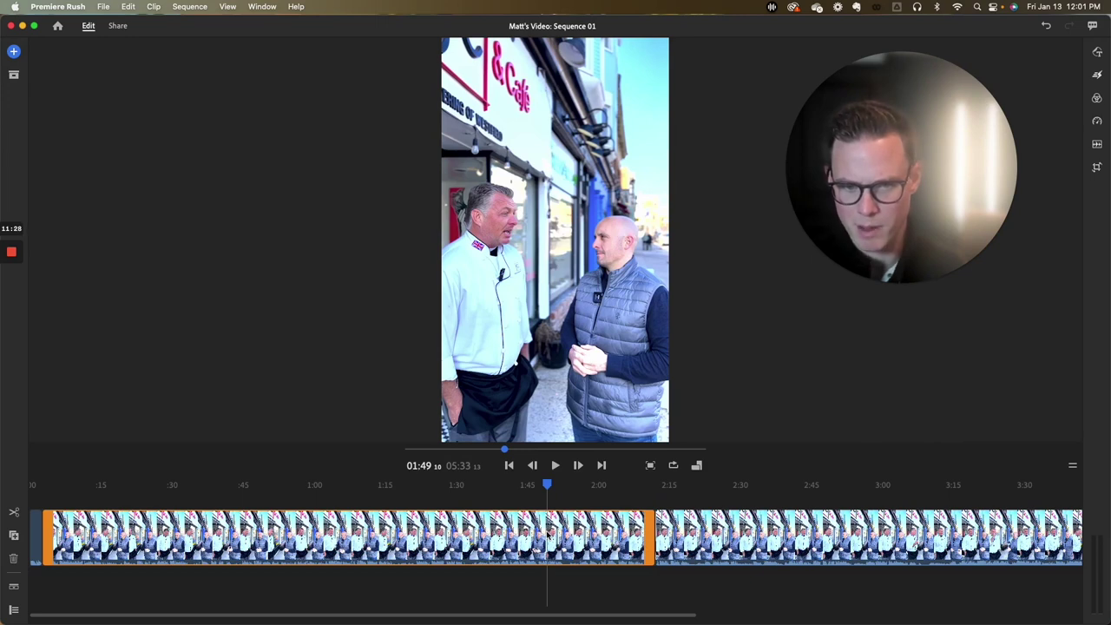
key(Delete)
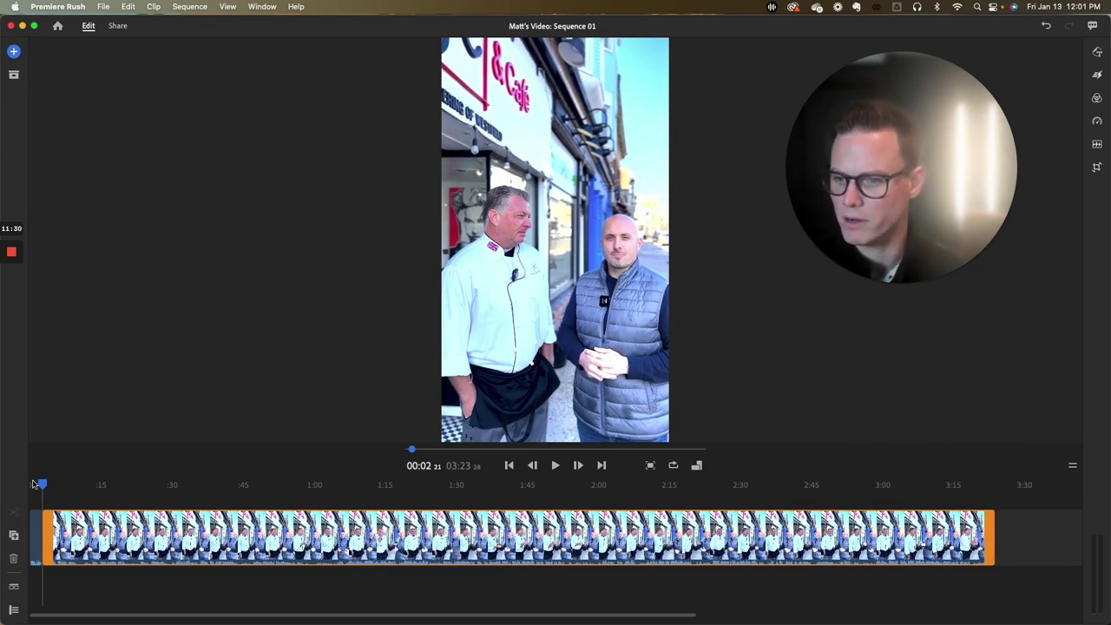
Replay the join between the opening segment and the second clip up to 00:04 20 to check for dead space.
key(space)
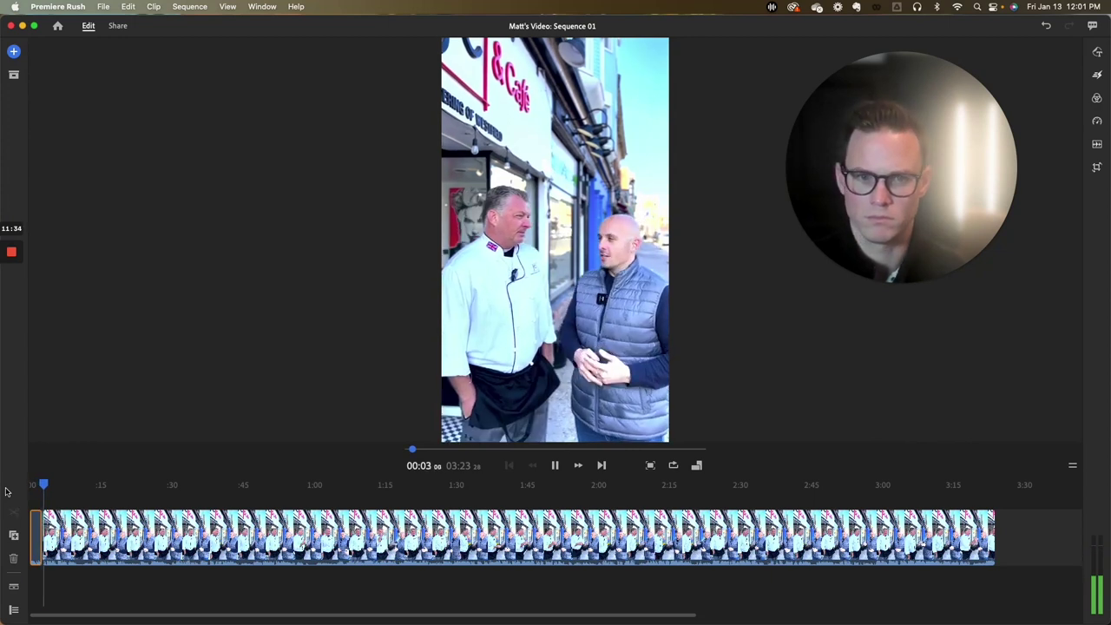
key(space)
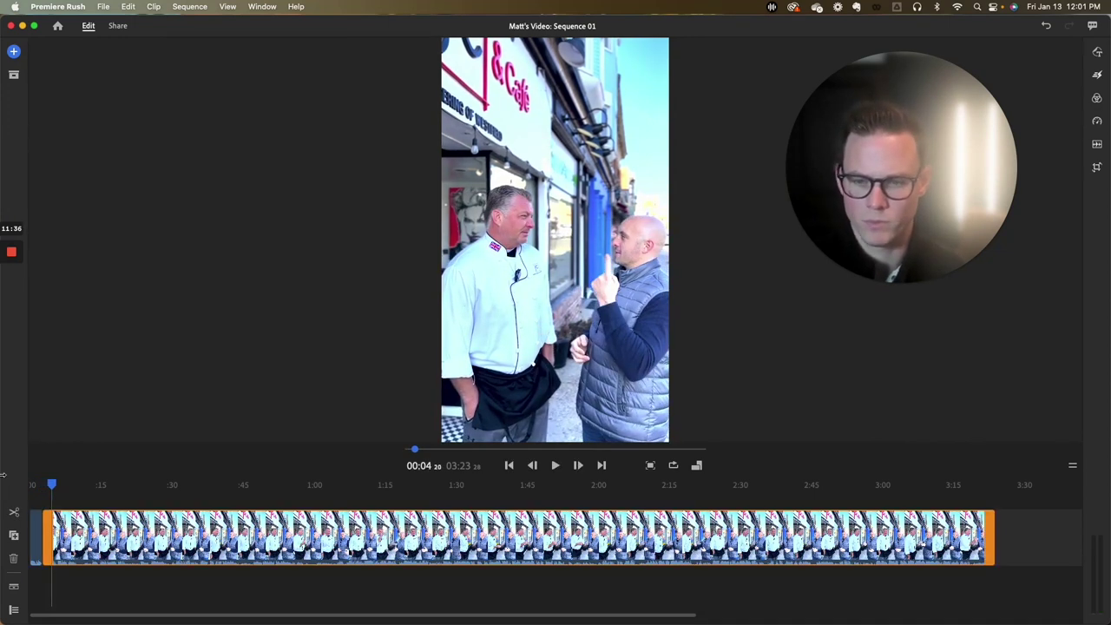
key(=)
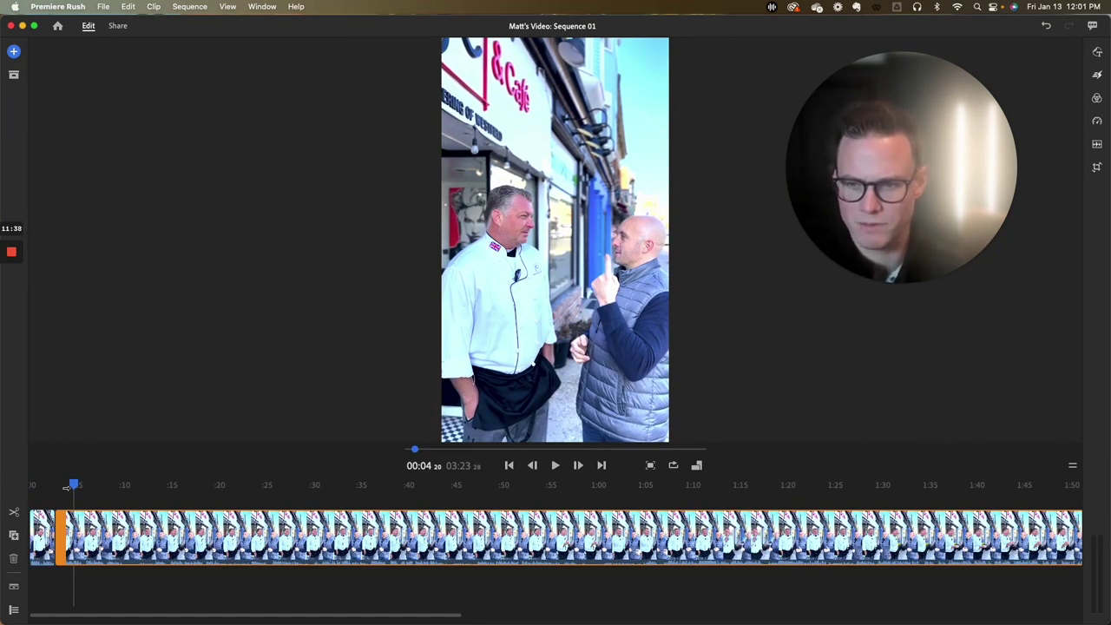
key(=)
key(=)
key(minus)
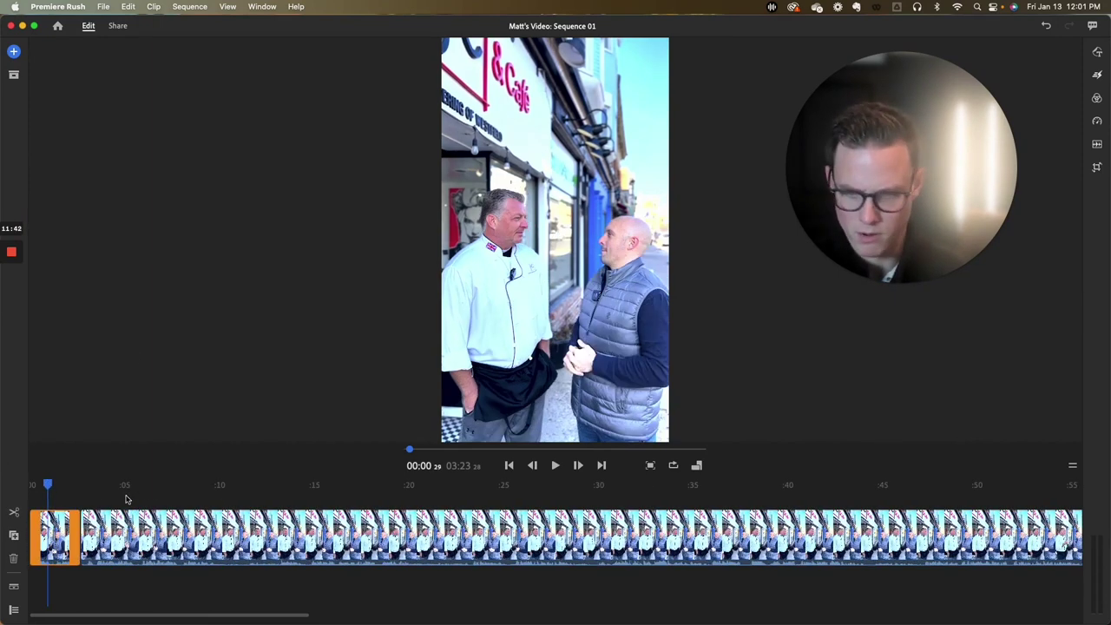
key(minus)
drag(39, 486, 54, 483)
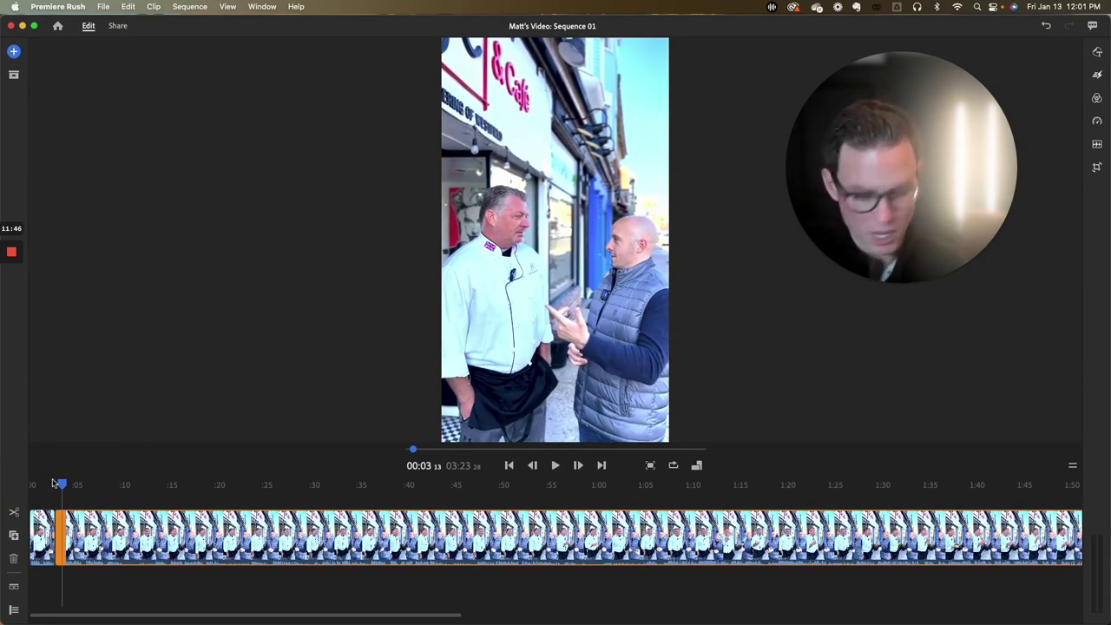
Cut the second clip at 00:03 01 and remove the short piece between the opening segment and this point.
key(equal)
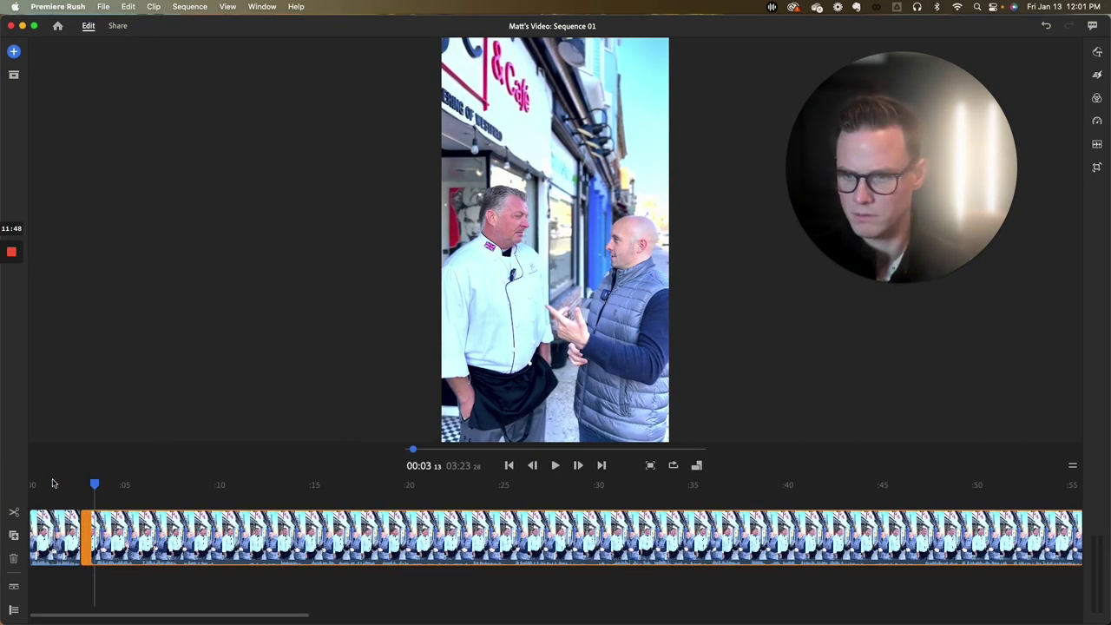
key(equal)
key(equal)
drag(288, 486, 239, 487)
key(space)
mouse_move(274, 487)
mouse_down()
mouse_move(238, 486)
mouse_move(258, 485)
mouse_up()
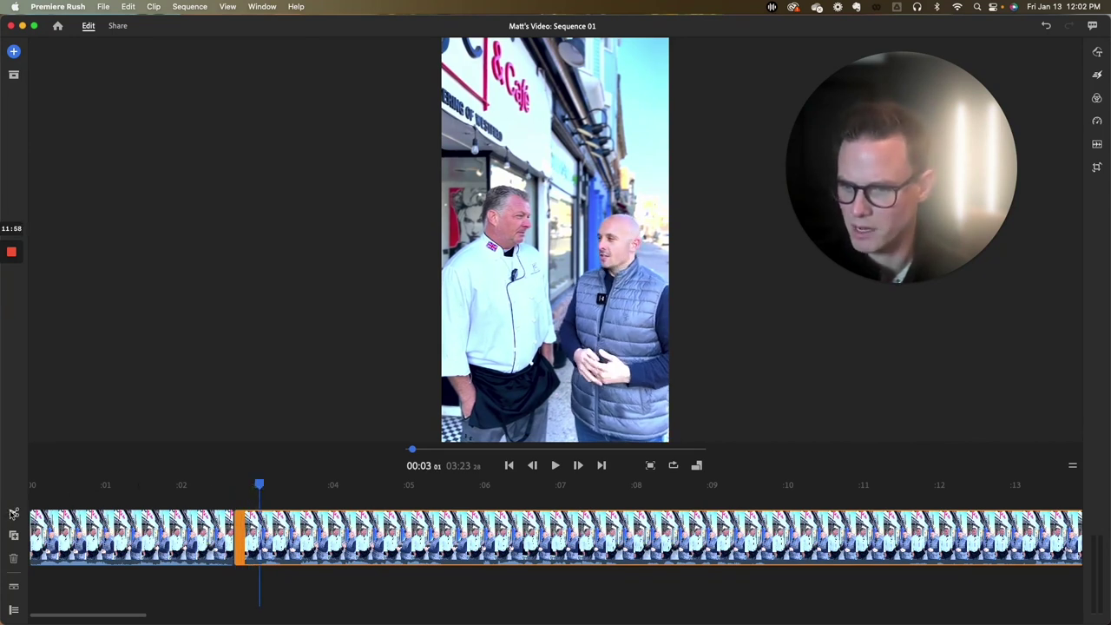
click(13, 512)
drag(266, 538, 243, 538)
Play across the tightened join from 00:02 02 to 00:04 15 to check the cut.
click(186, 484)
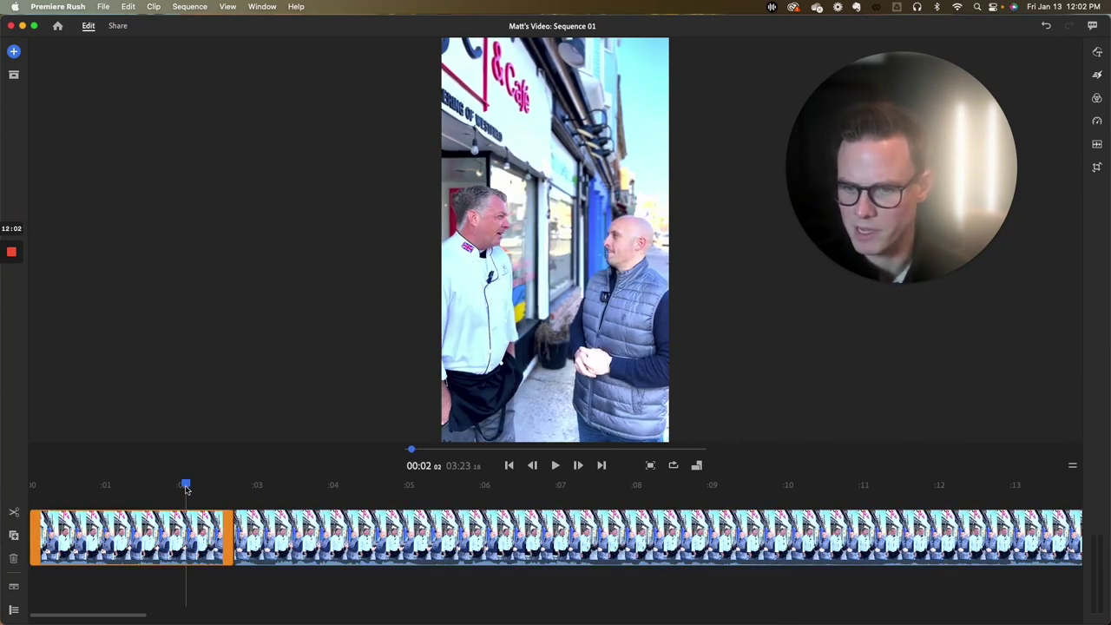
key(space)
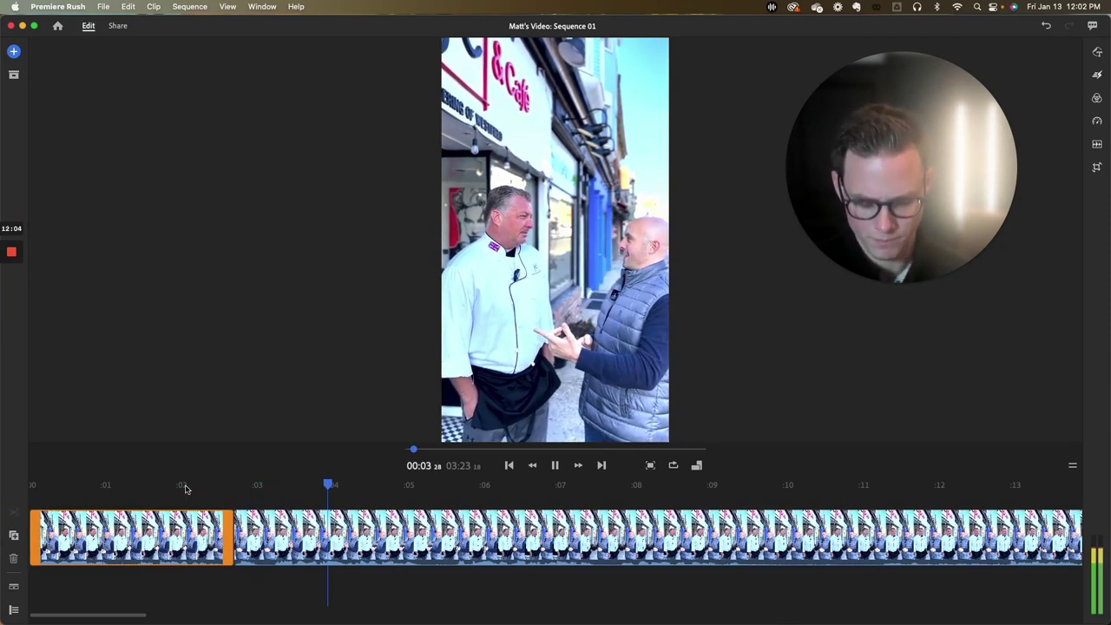
key(space)
key(minus)
key(minus)
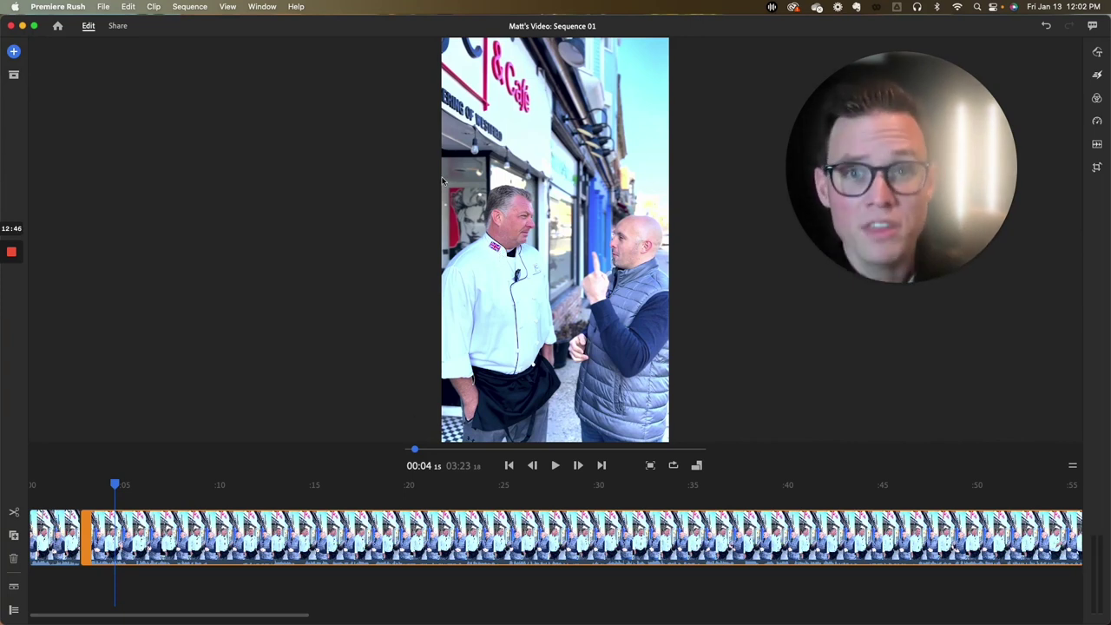
Play the sequence from 00:02 03 to about 0:09 to find where the second clip should end.
drag(117, 484, 71, 488)
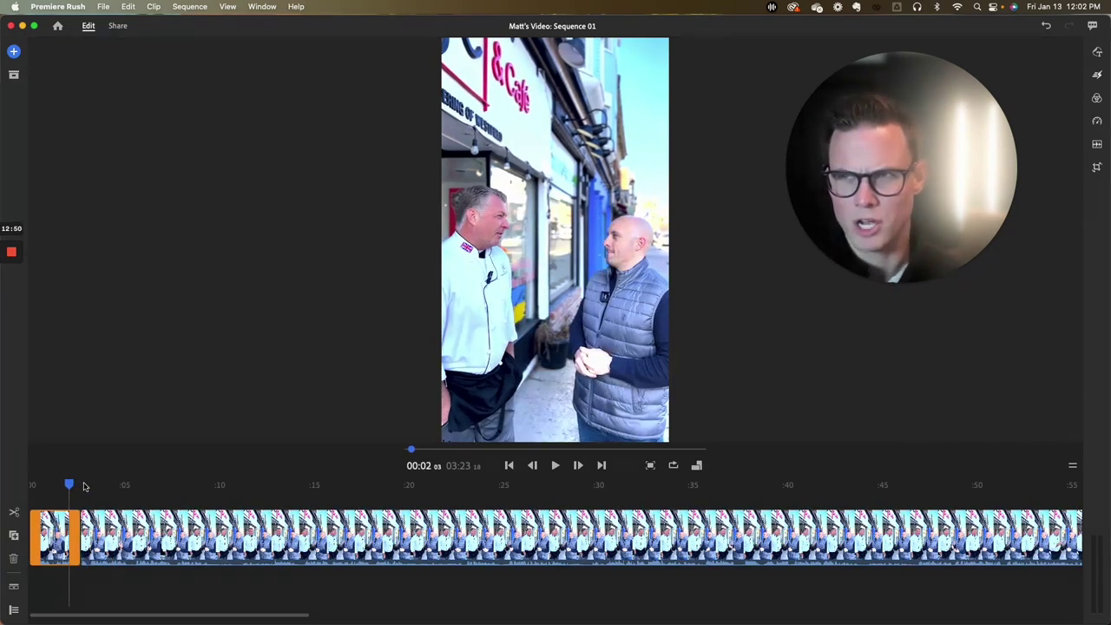
key(space)
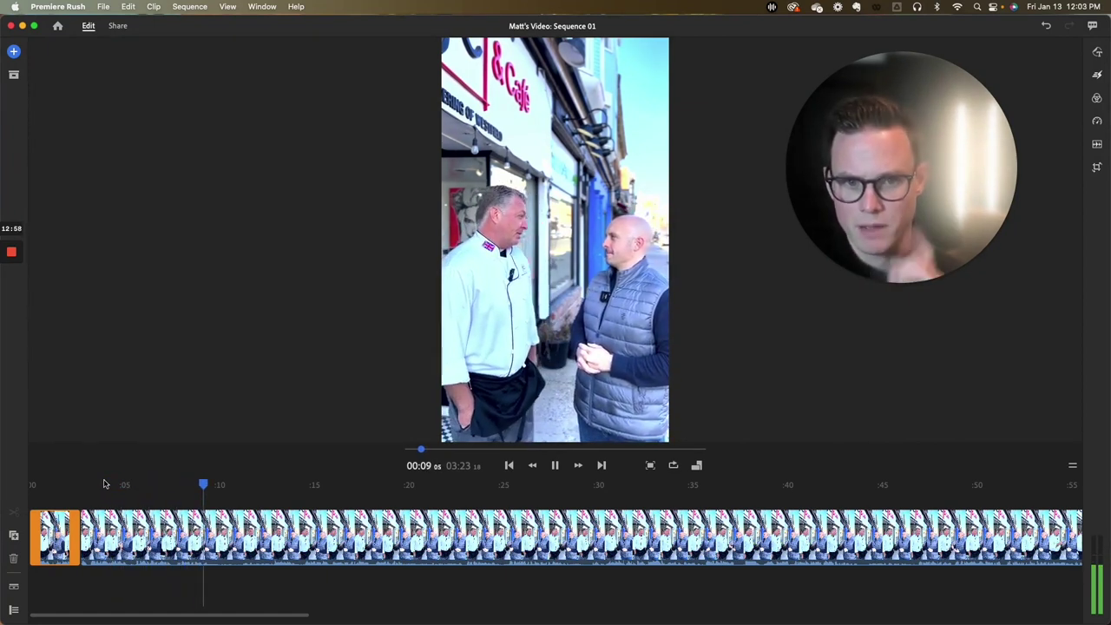
key(space)
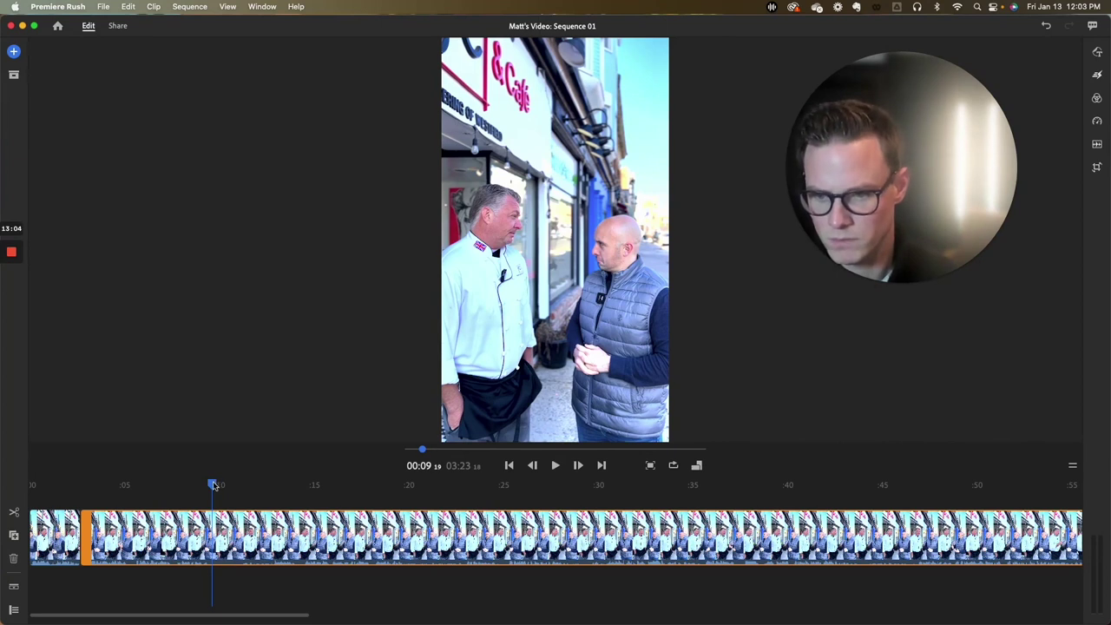
key(space)
key(space)
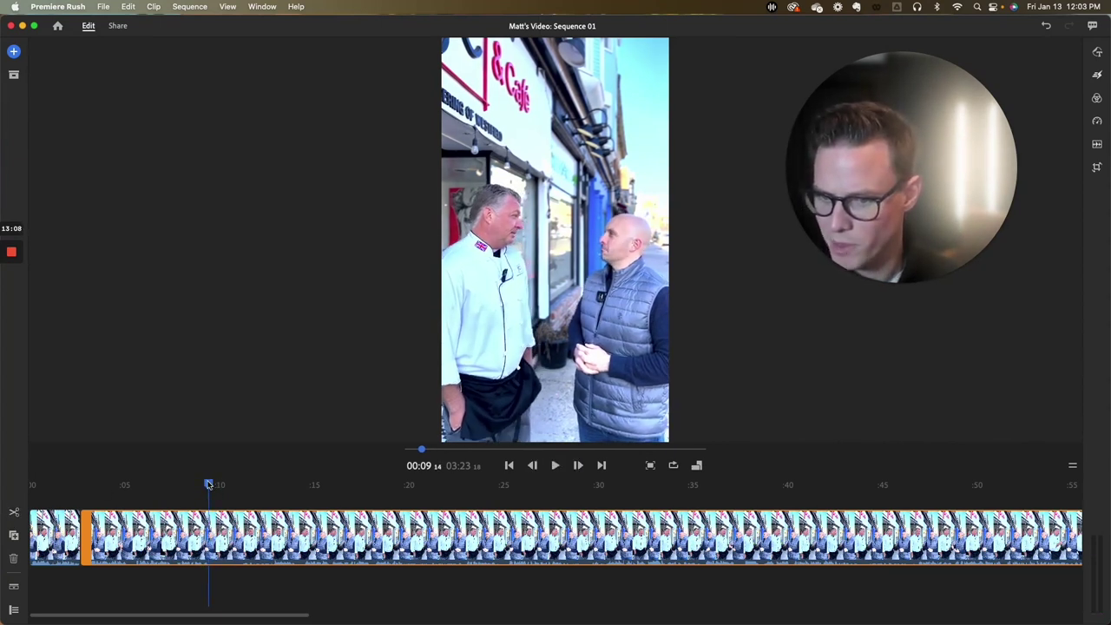
Replay the passage just before 0:10 and split the second clip at 00:09 21.
drag(210, 484, 186, 484)
key(space)
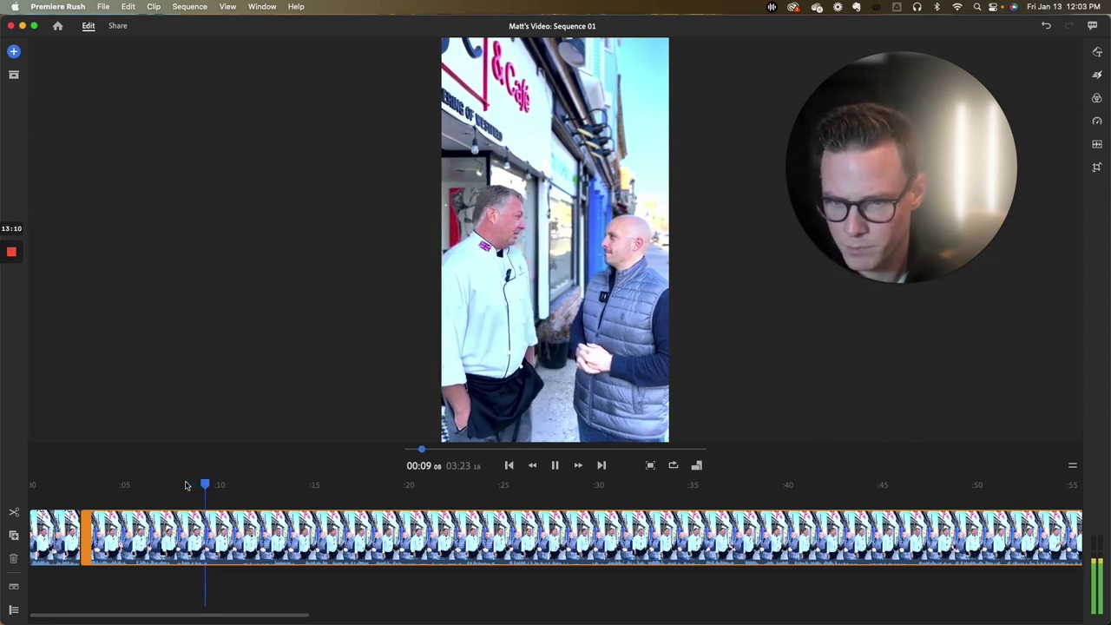
key(space)
drag(217, 484, 213, 485)
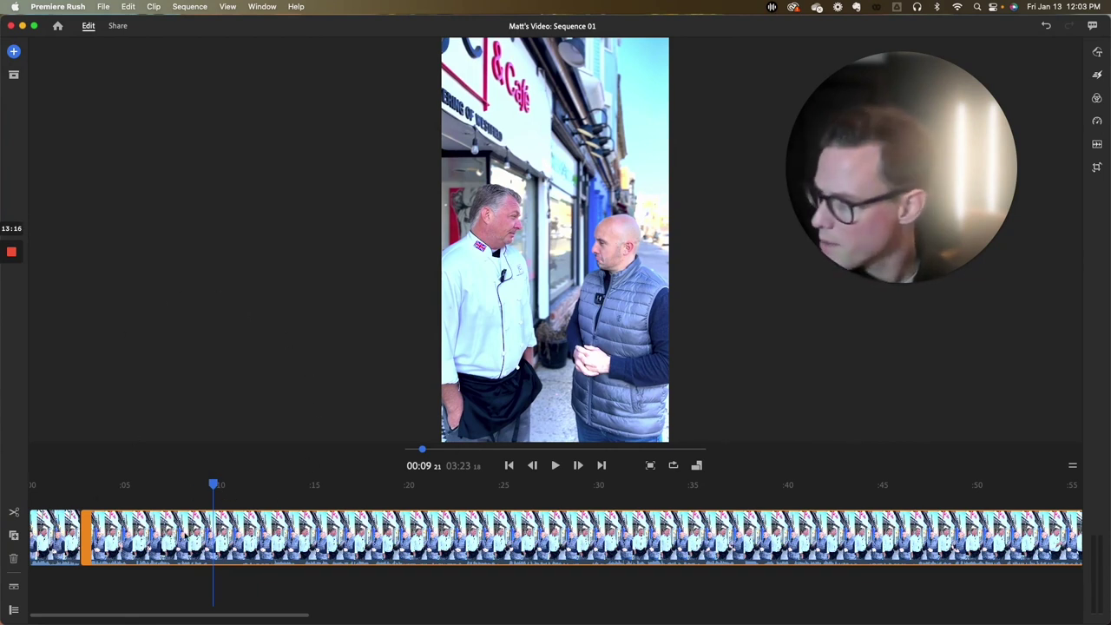
click(13, 513)
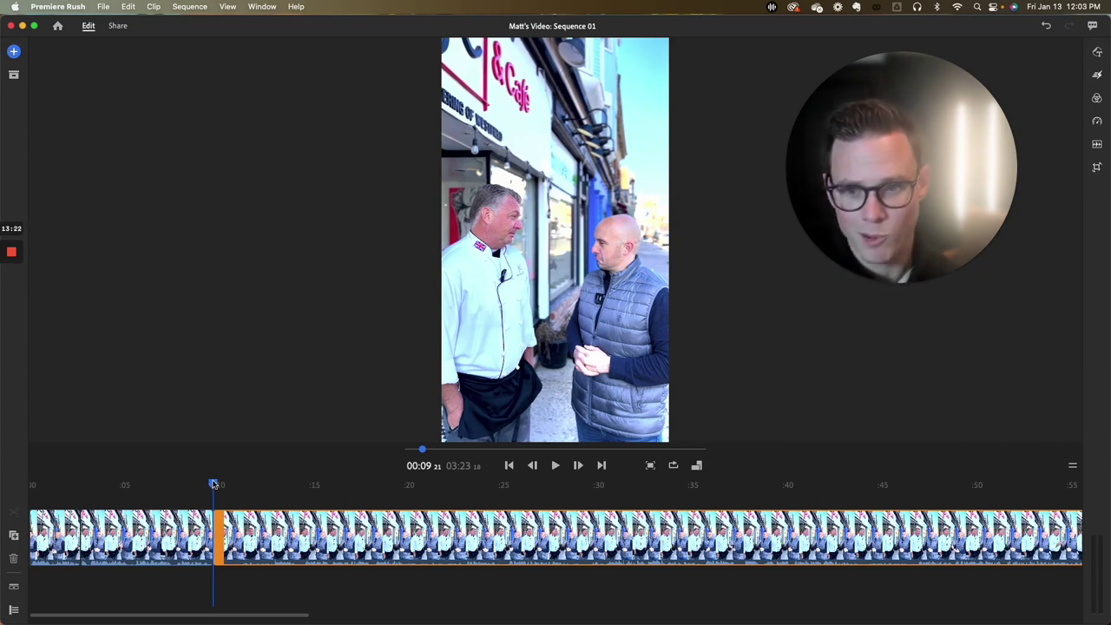
Play the edit from the start of the sequence to 00:09 14 to review it.
drag(213, 487, 33, 496)
key(space)
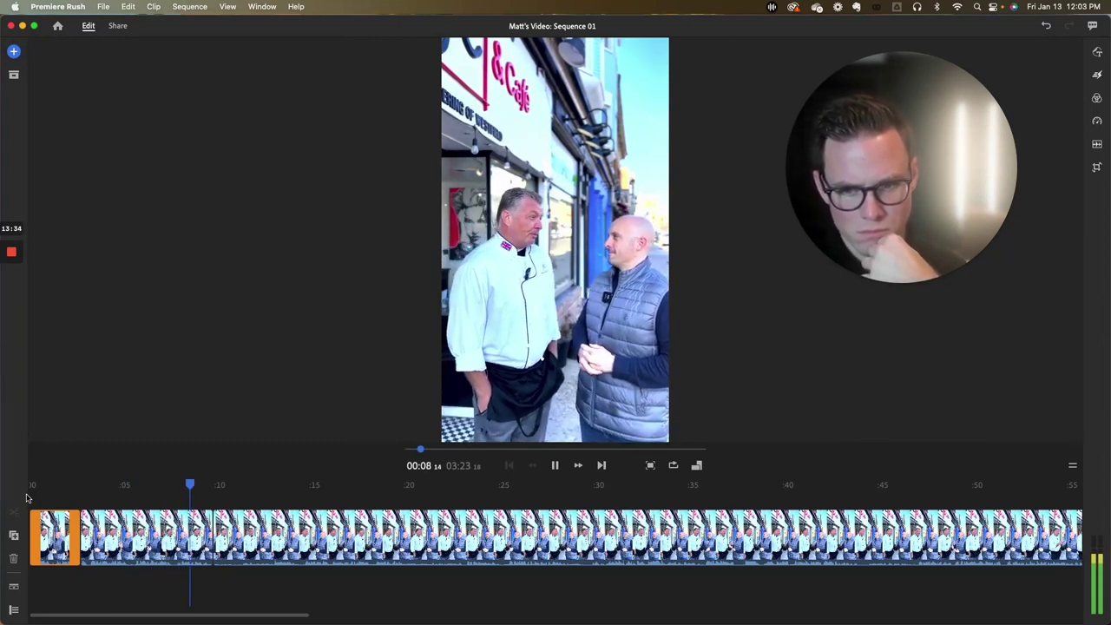
key(super+k)
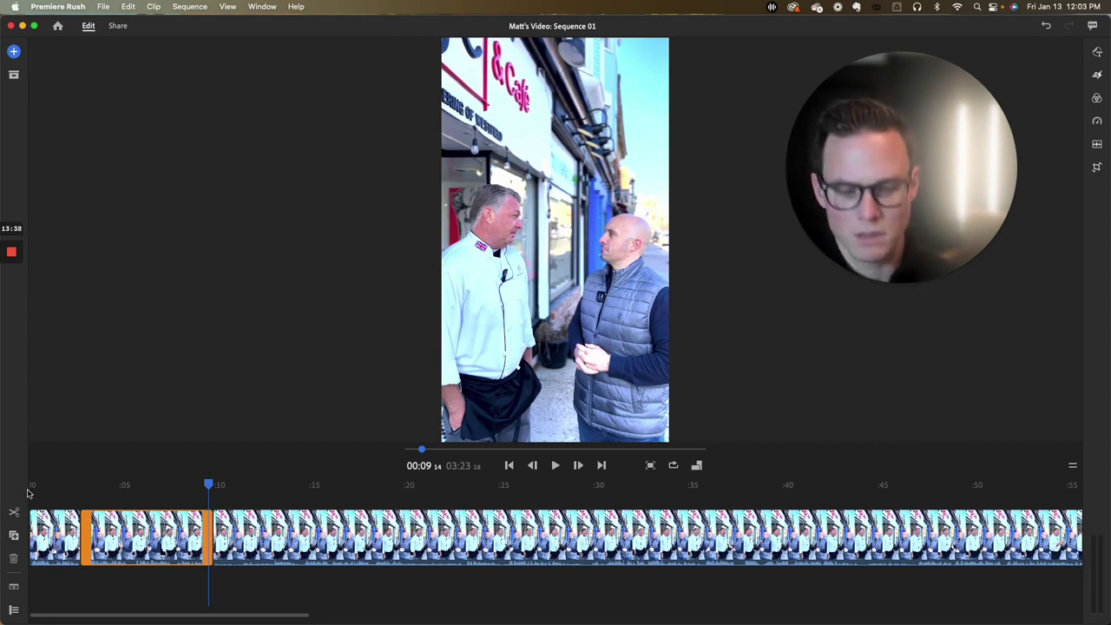
key(backslash)
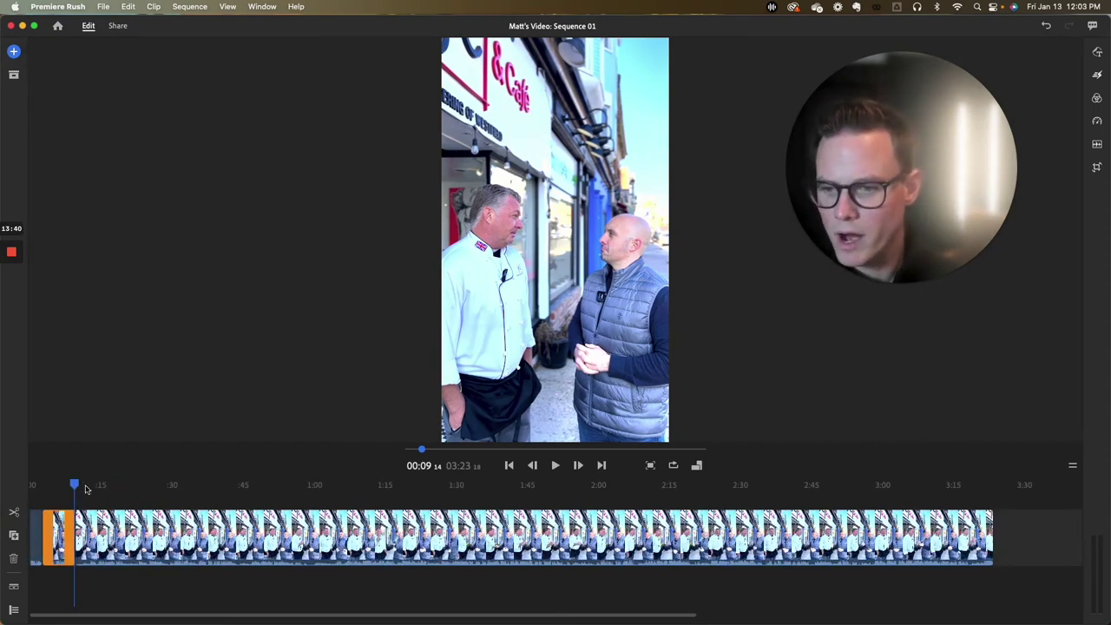
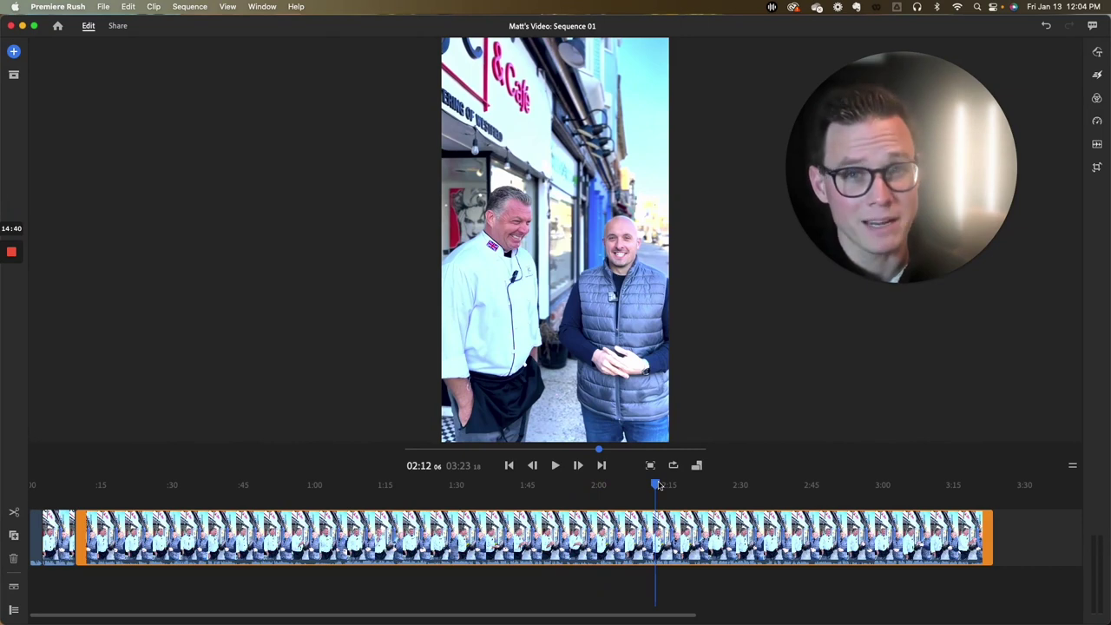
Play the later footage from 02:11 07 to 02:20 19 to locate the next part to keep.
drag(659, 486, 654, 486)
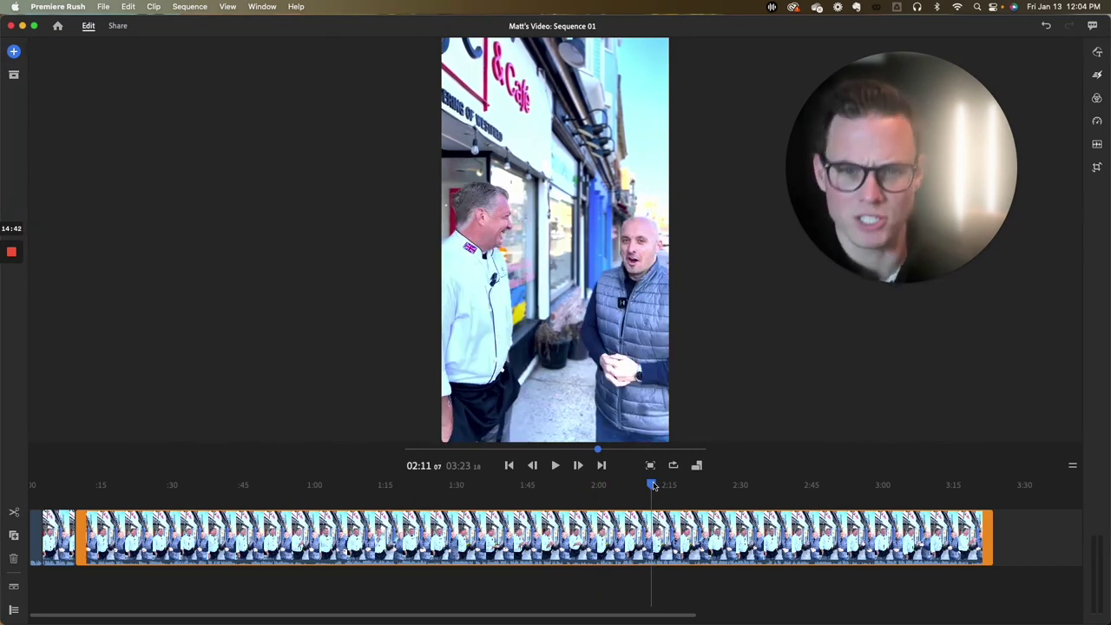
key(space)
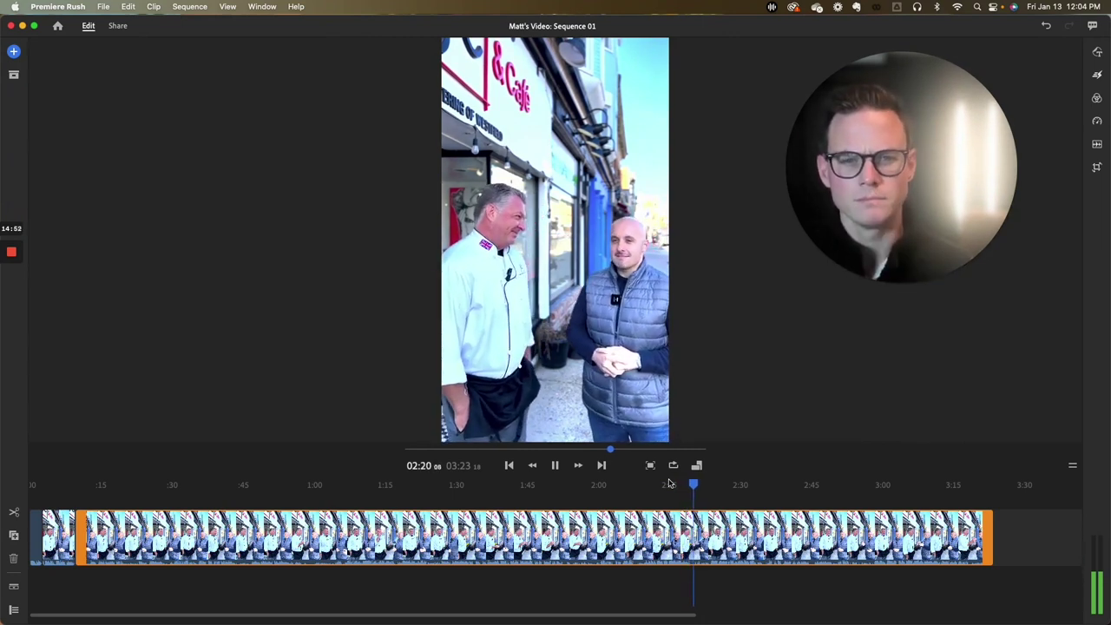
key(space)
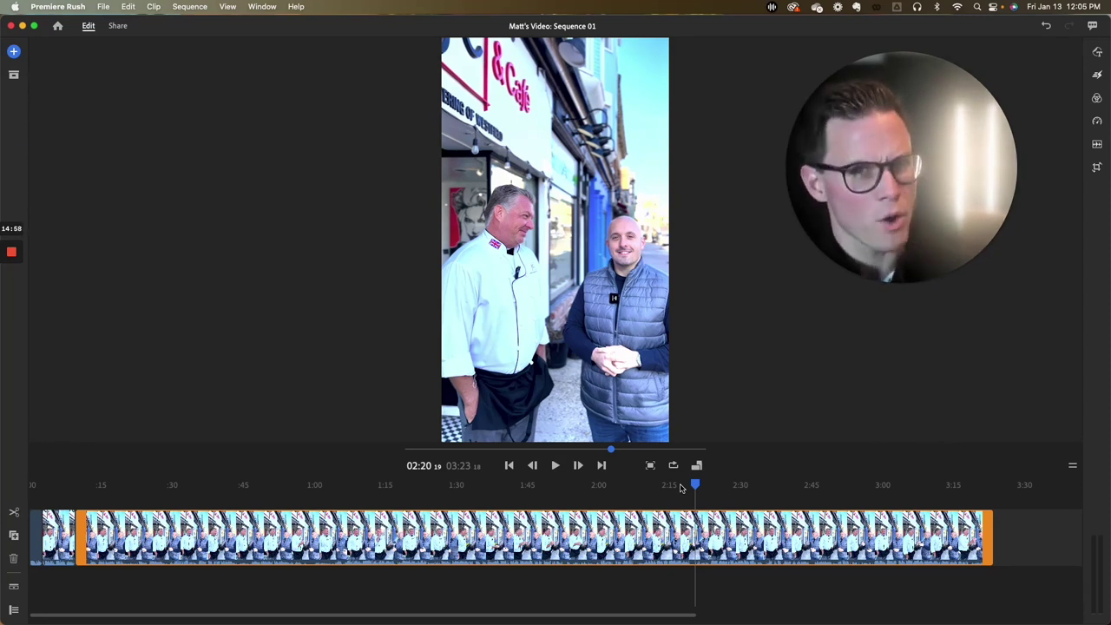
Split the long clip at 02:14 12 and delete the section between 00:09 21 and this cut.
drag(695, 488, 659, 486)
key(space)
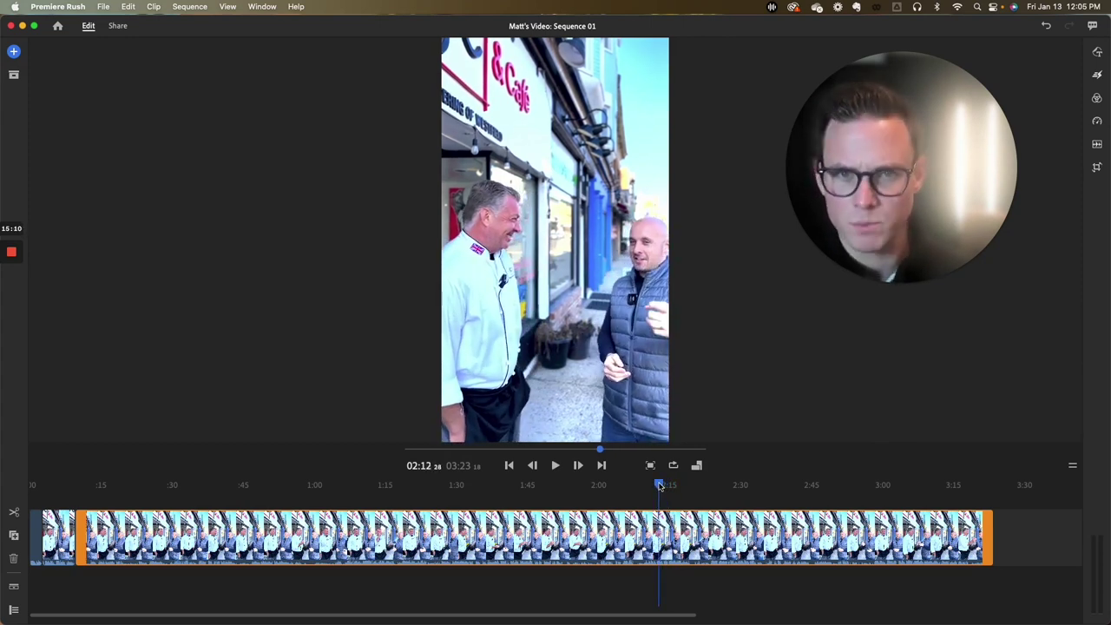
key(space)
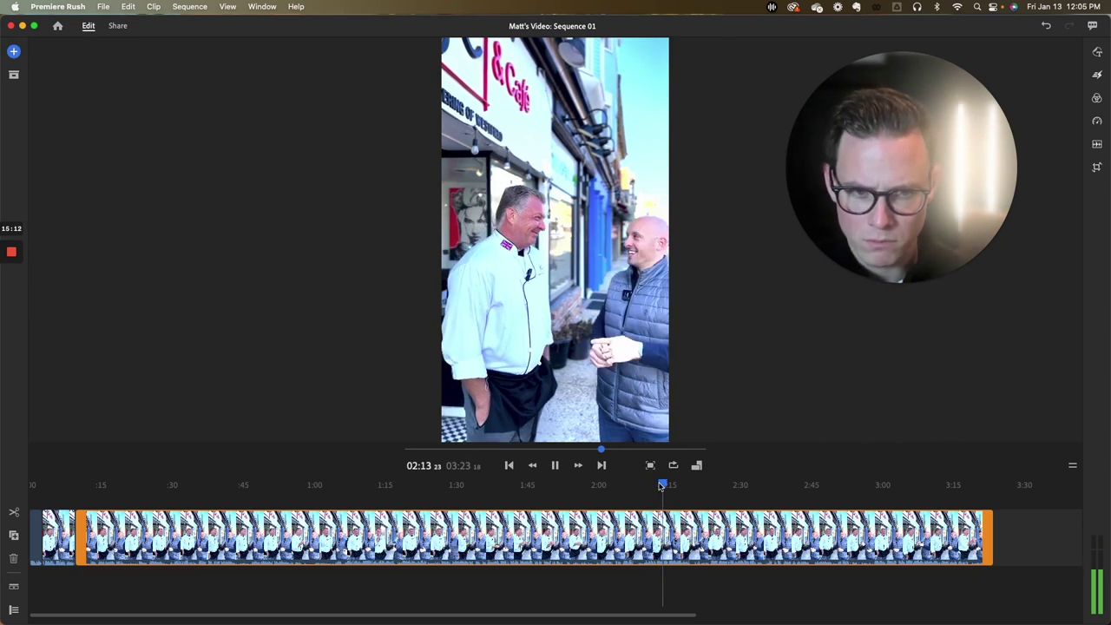
key(space)
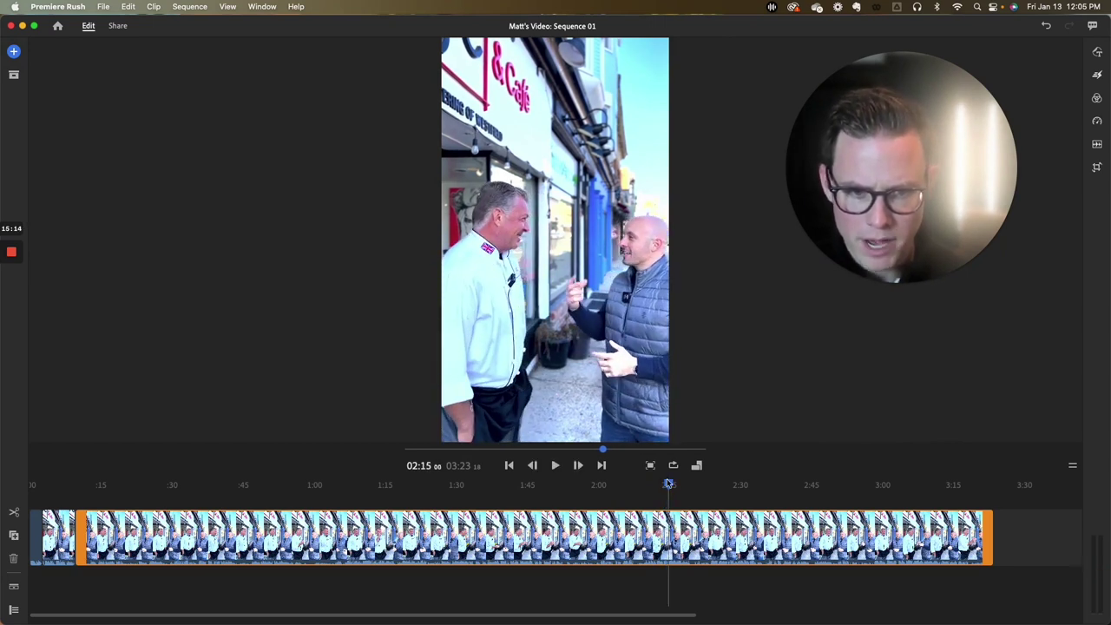
drag(668, 484, 666, 484)
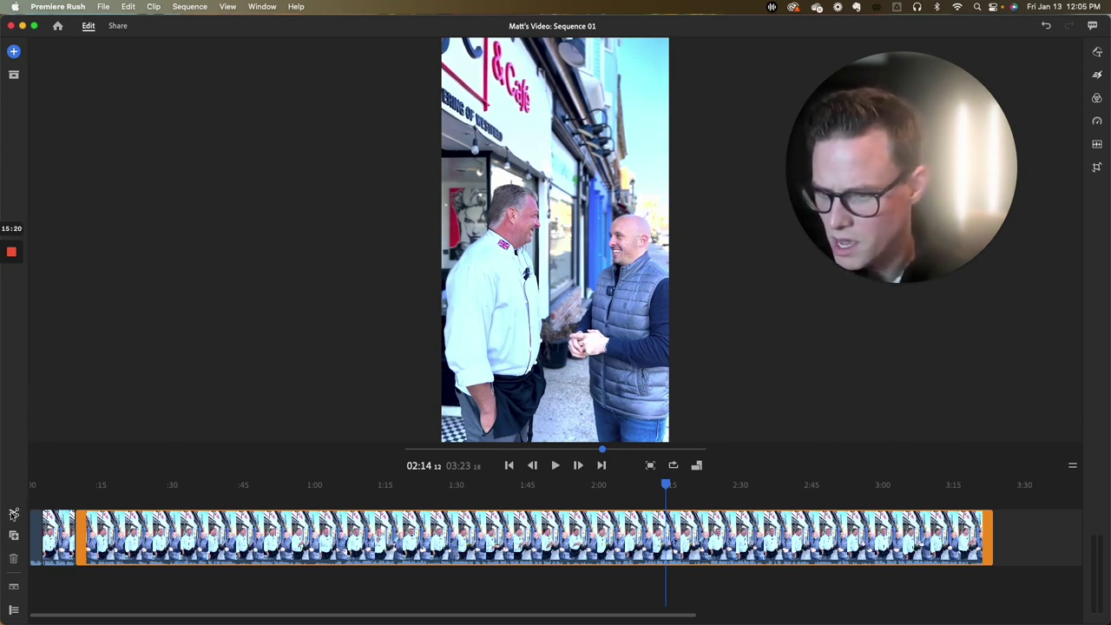
click(13, 514)
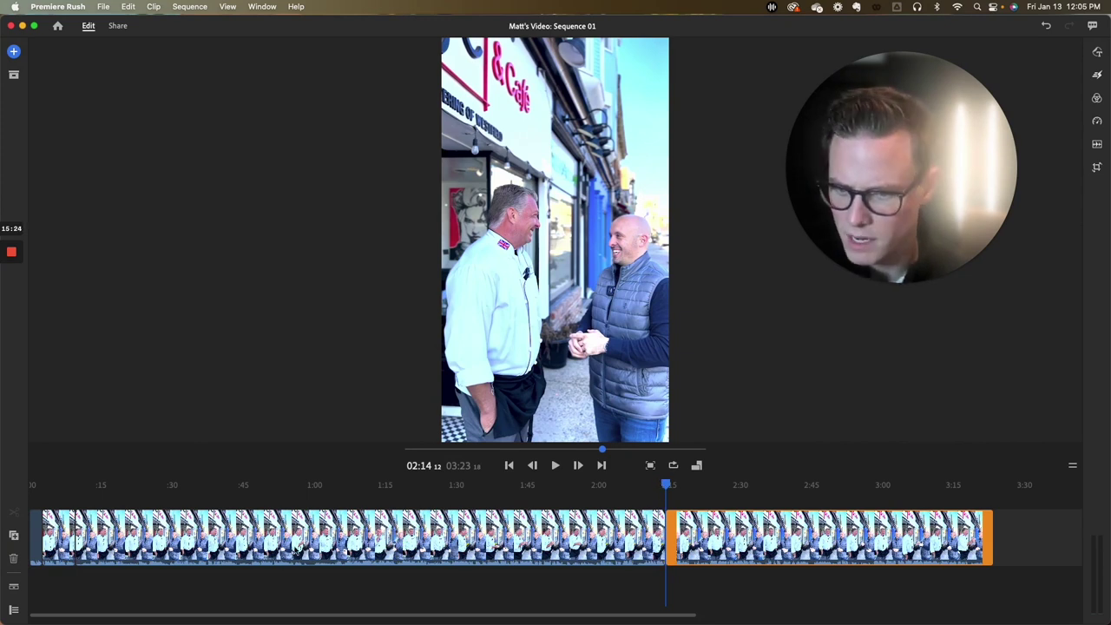
click(296, 543)
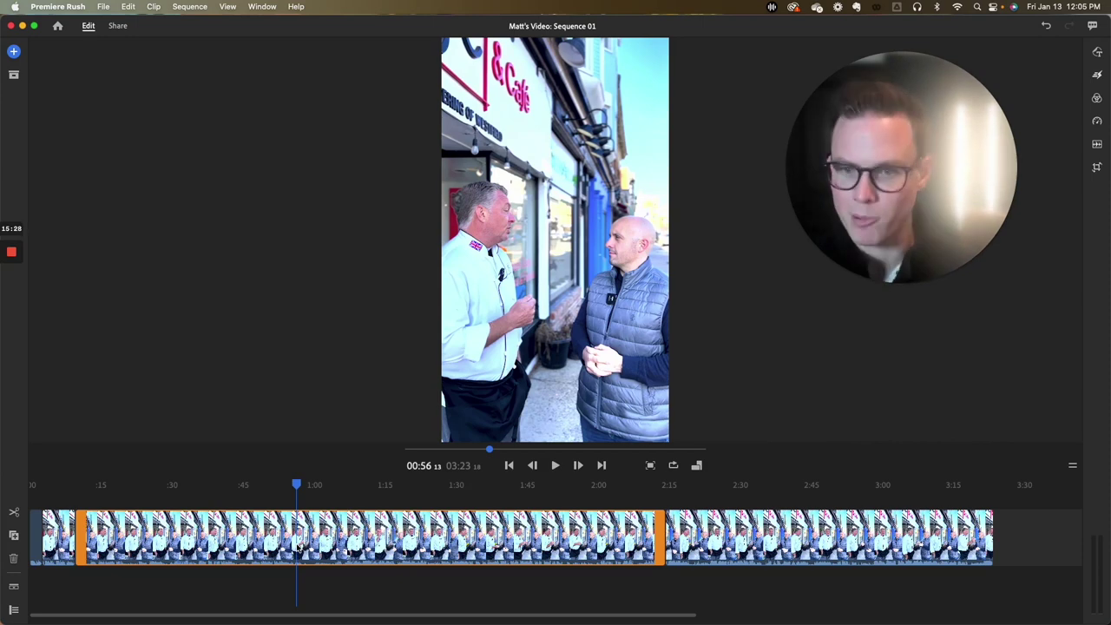
key(Delete)
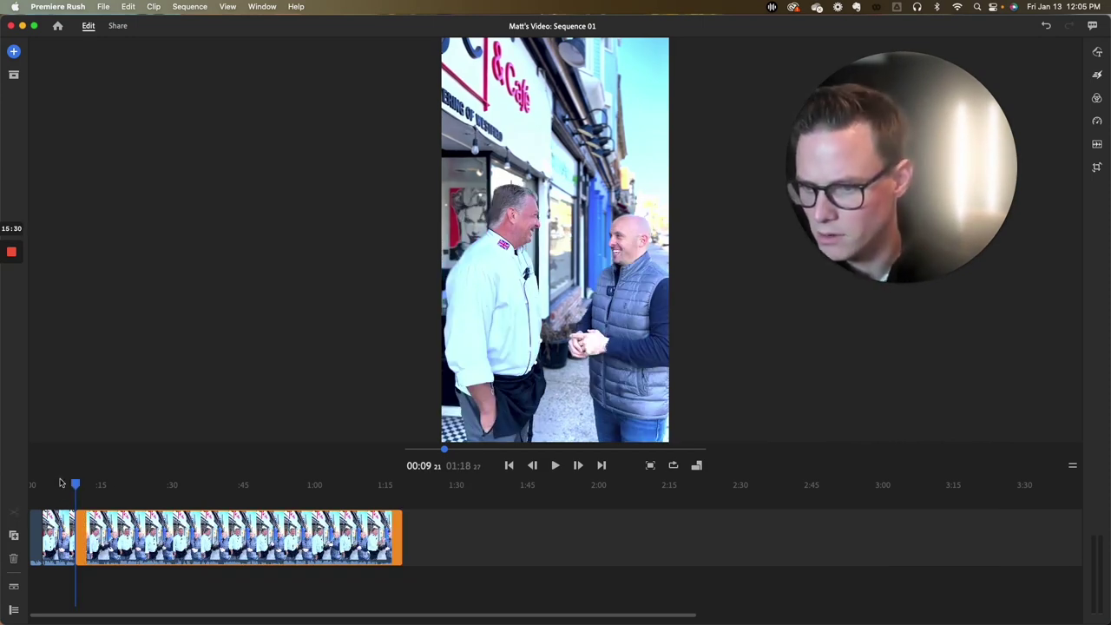
Play across the new join at 00:09 21, pause at 00:11 09 and inspect the timeline closely around it.
drag(77, 486, 64, 485)
key(space)
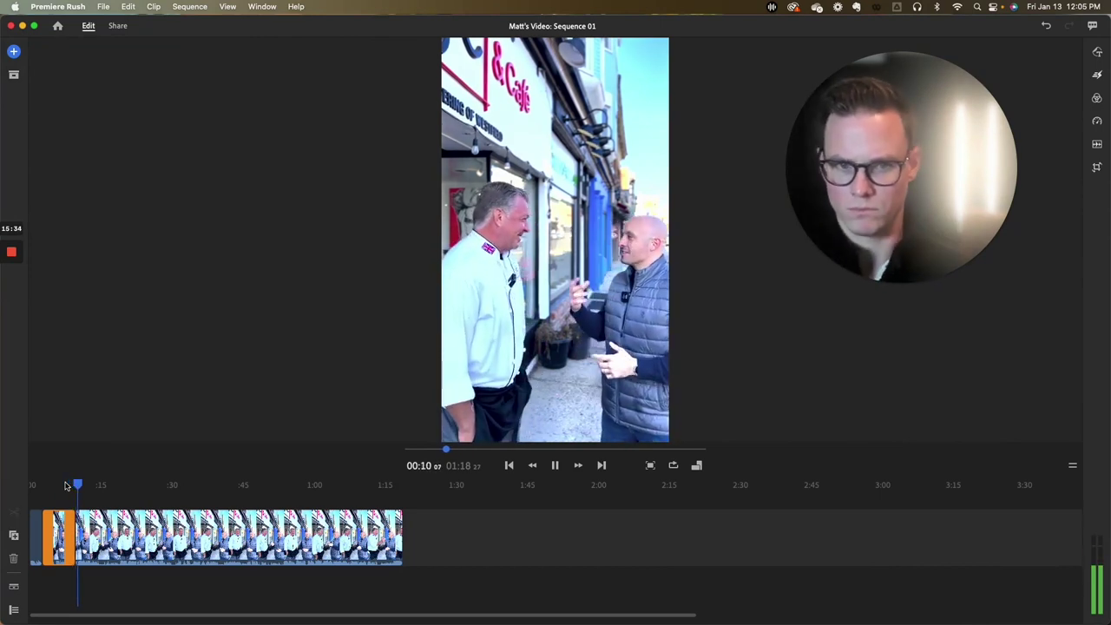
key(space)
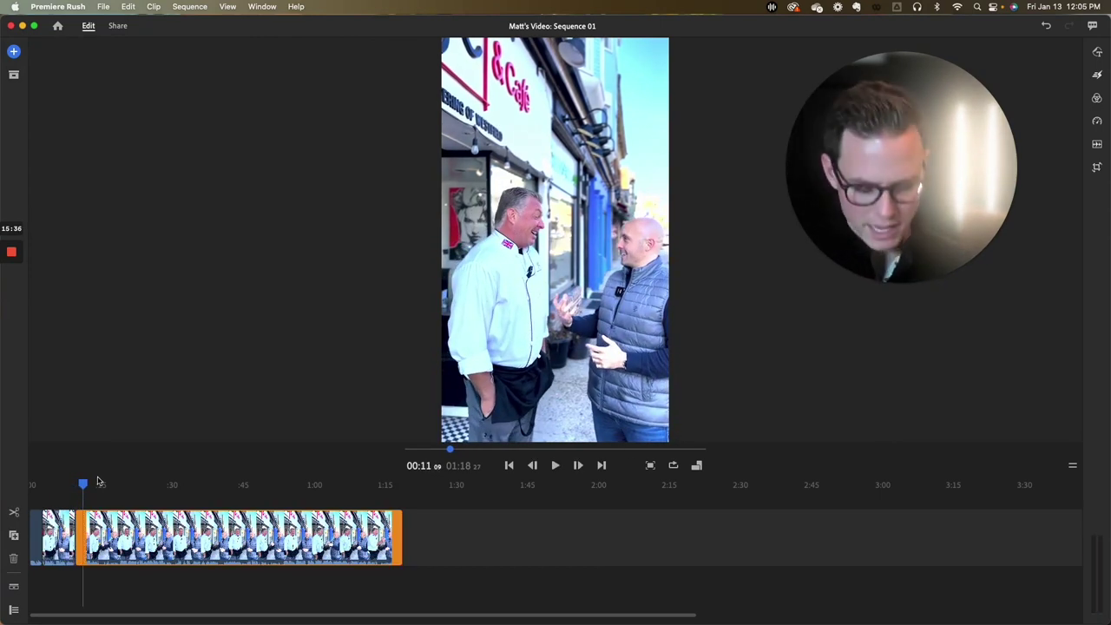
key(super+equal)
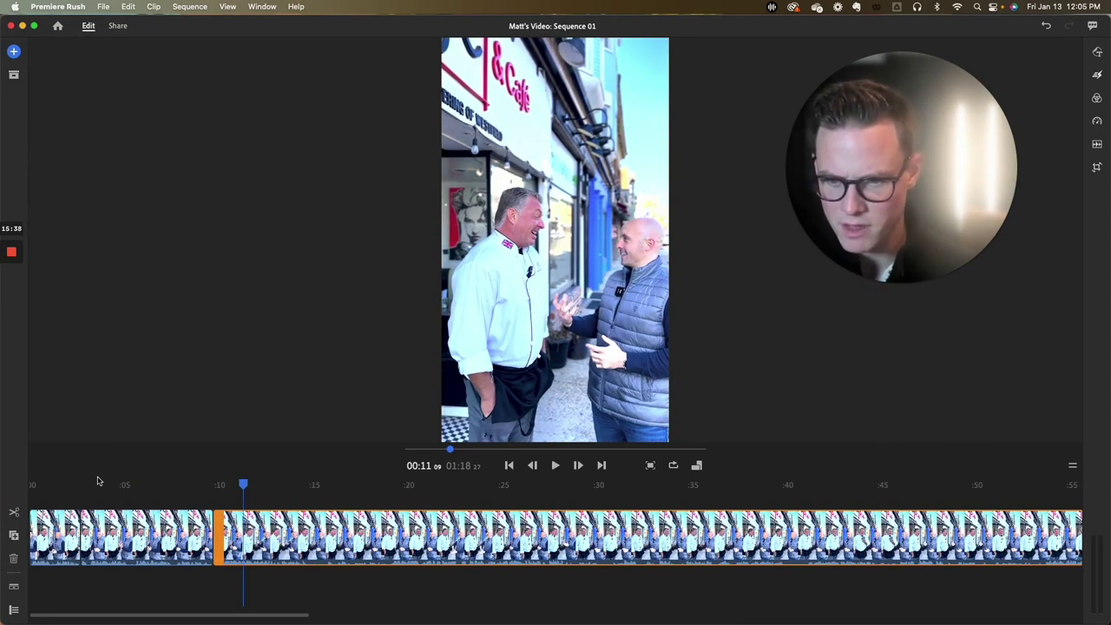
key(super+equal)
key(super+equal)
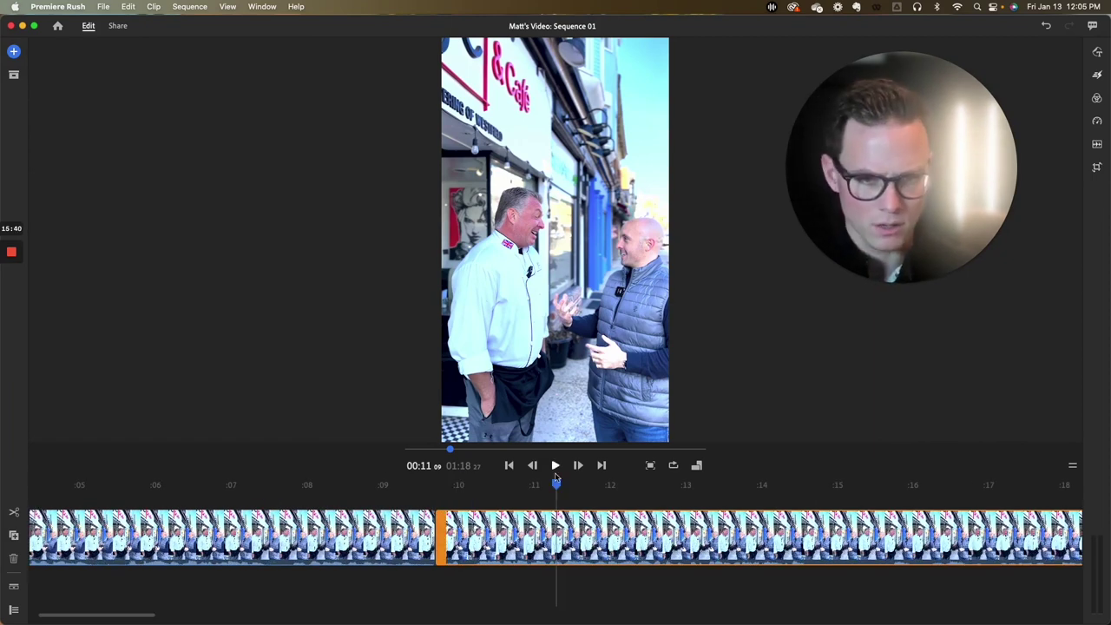
Split the long clip at 00:10 04 and delete the short piece between 00:09 21 and this cut.
drag(553, 486, 468, 484)
key(space)
key(space)
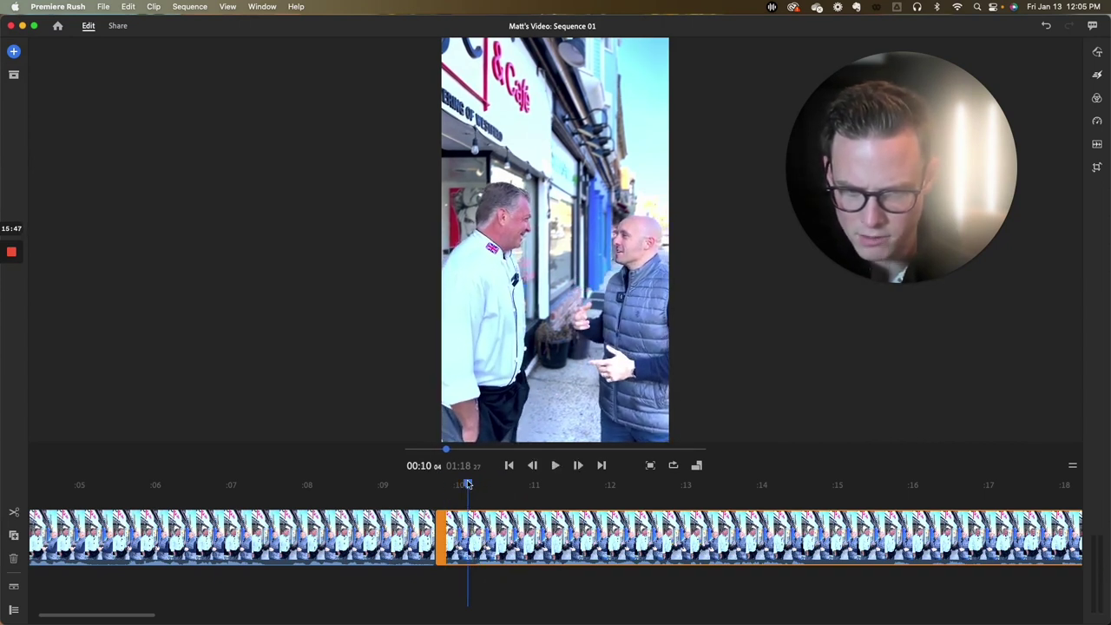
click(14, 514)
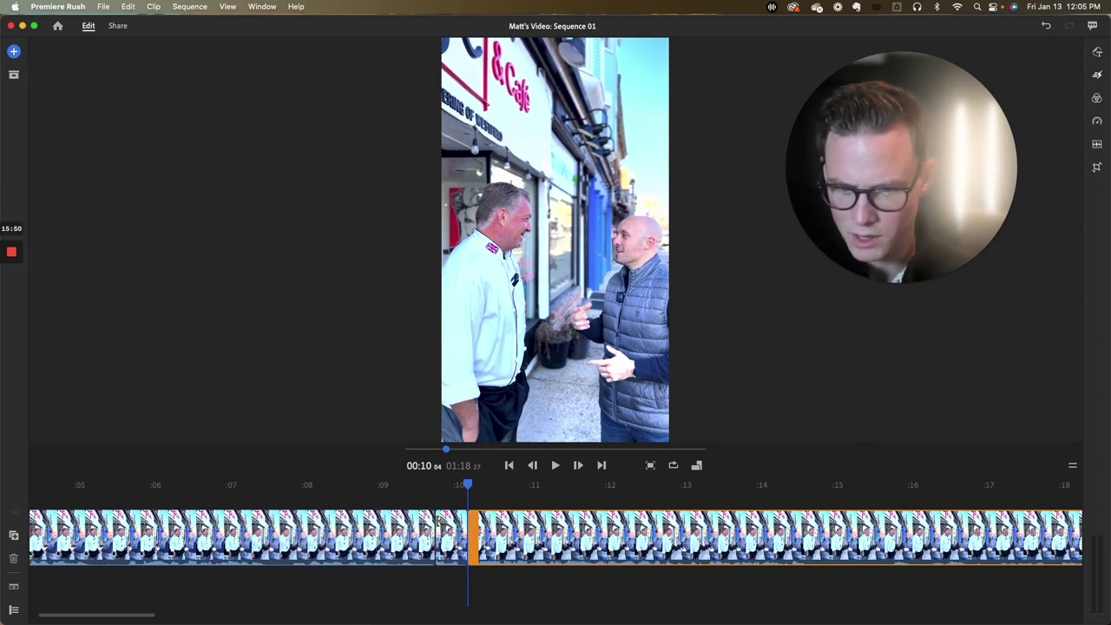
click(445, 532)
key(Delete)
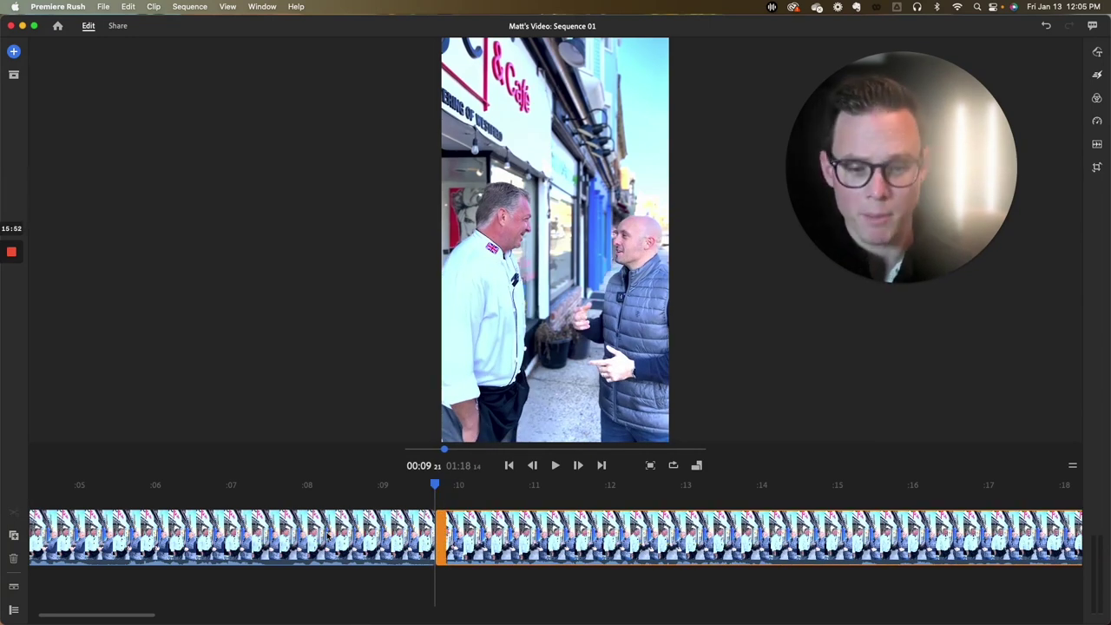
Play the edit across the join at 00:09 21 and pause at 00:14 12.
key(minus)
key(minus)
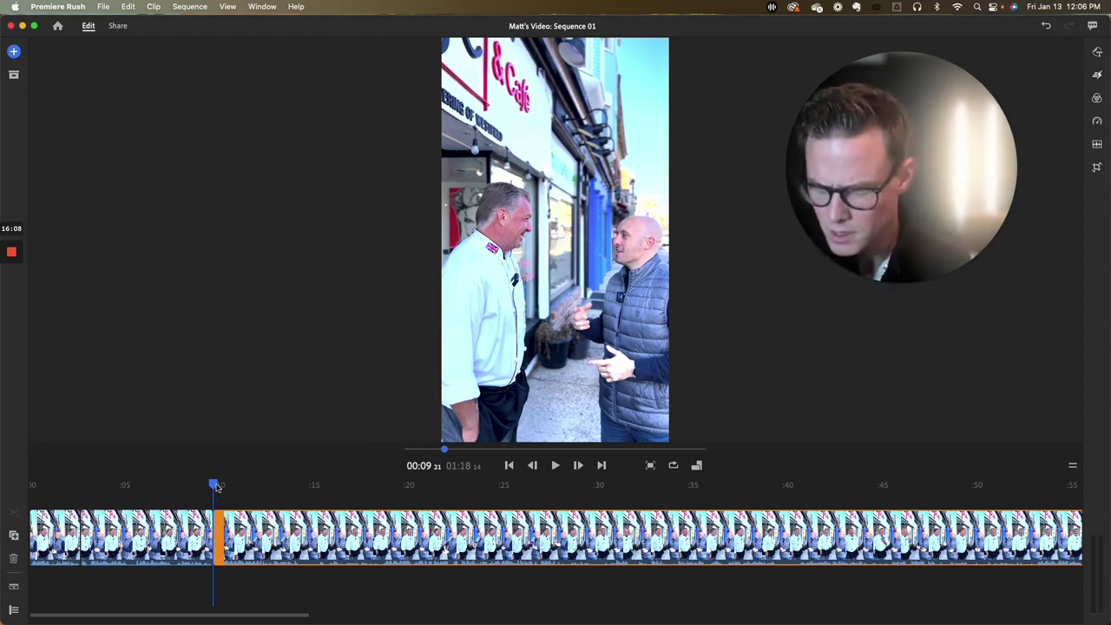
click(189, 488)
key(space)
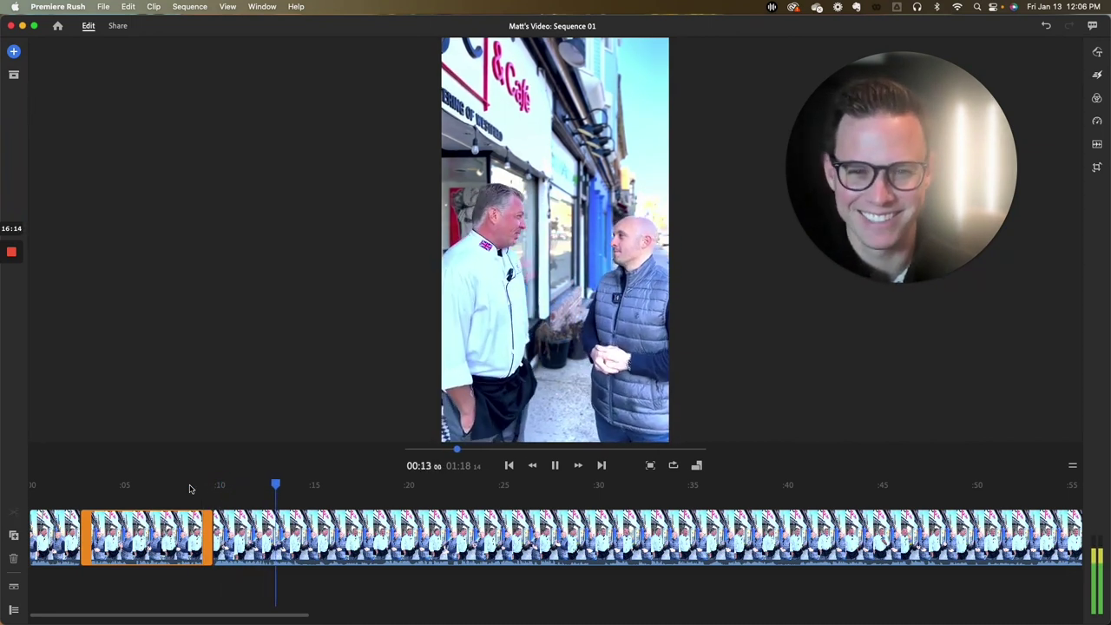
key(space)
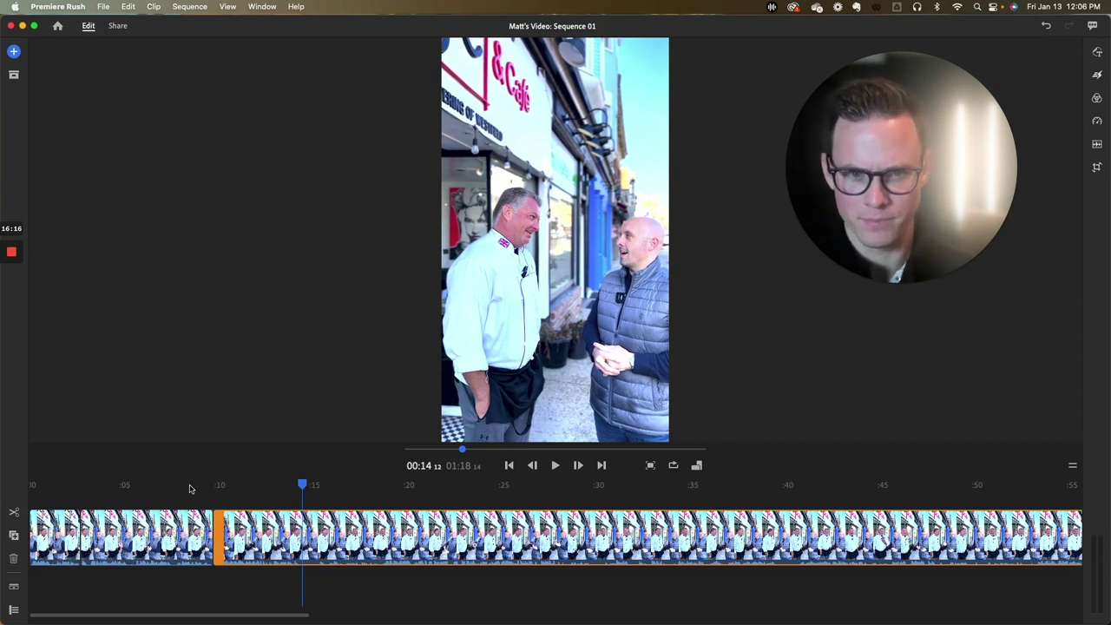
Find the end of the spoken part just before 00:15 and split the long clip at 00:14 11.
key(space)
key(space)
mouse_move(318, 486)
mouse_down()
mouse_move(292, 486)
mouse_move(308, 487)
mouse_up()
key(Right)
key(Right)
key(Right)
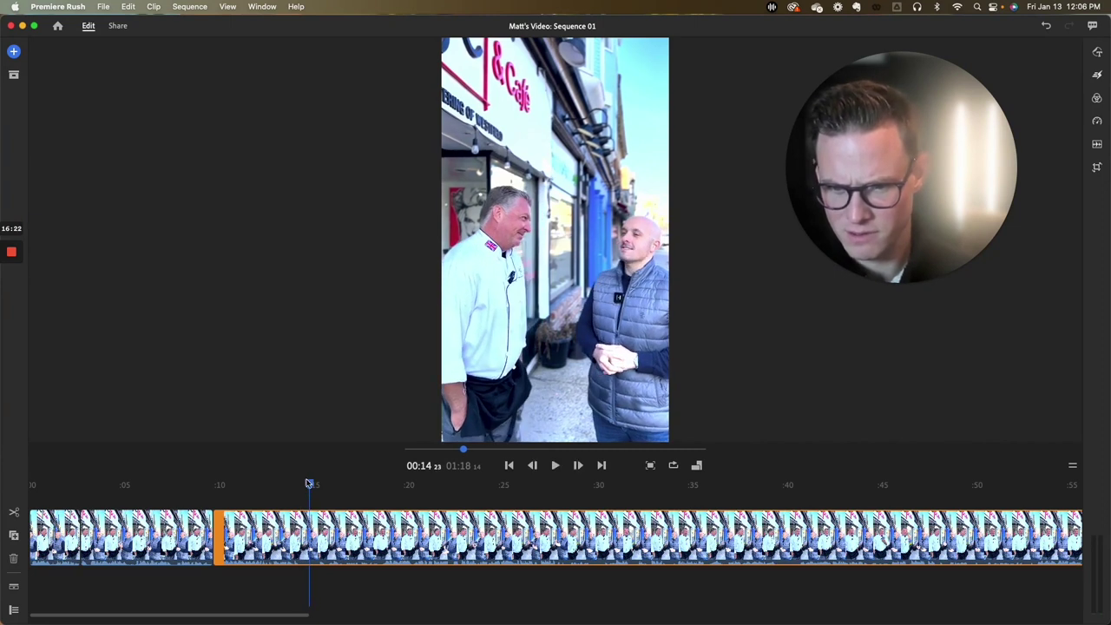
mouse_move(309, 484)
mouse_down()
mouse_move(287, 484)
mouse_move(302, 484)
mouse_up()
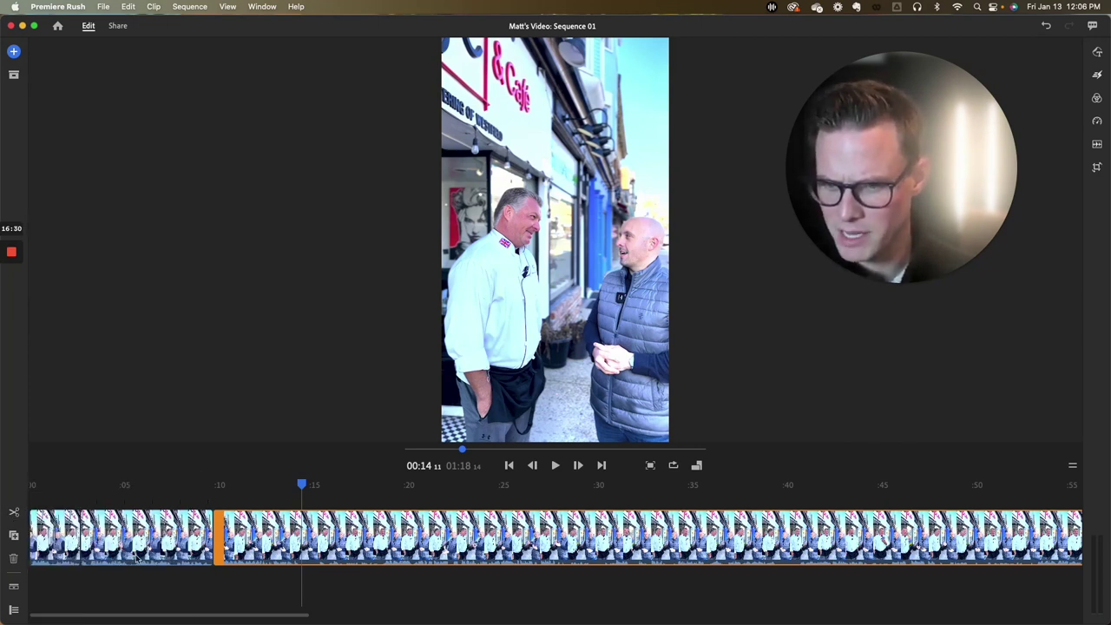
click(15, 516)
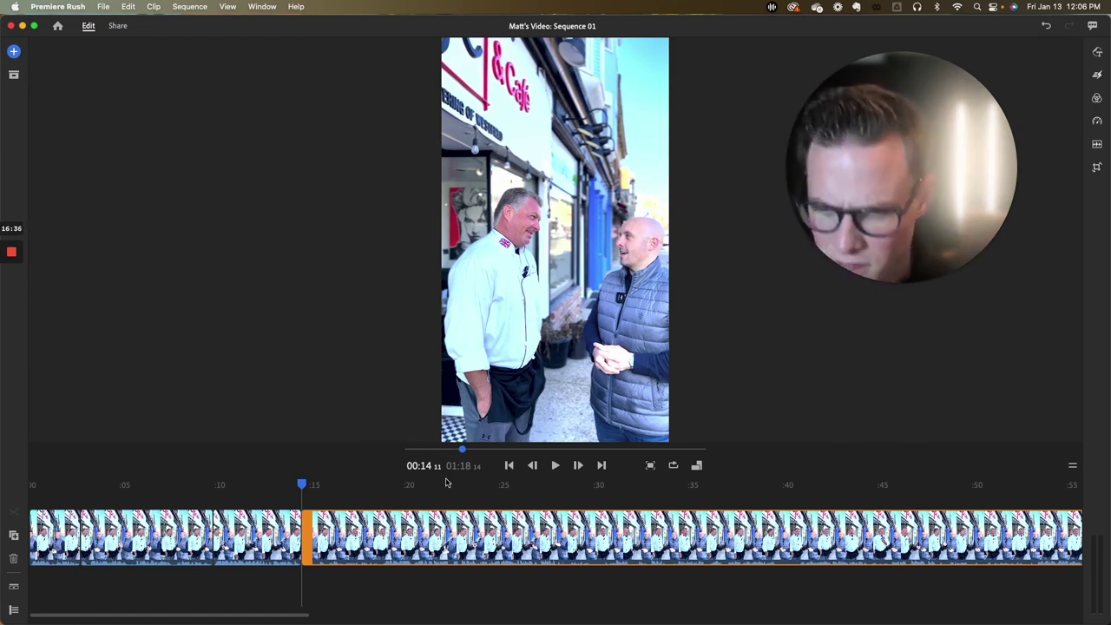
Play and scan the footage after 00:14 11 up to 00:37 20 to locate the next part to keep.
scroll(446, 483, down, 3)
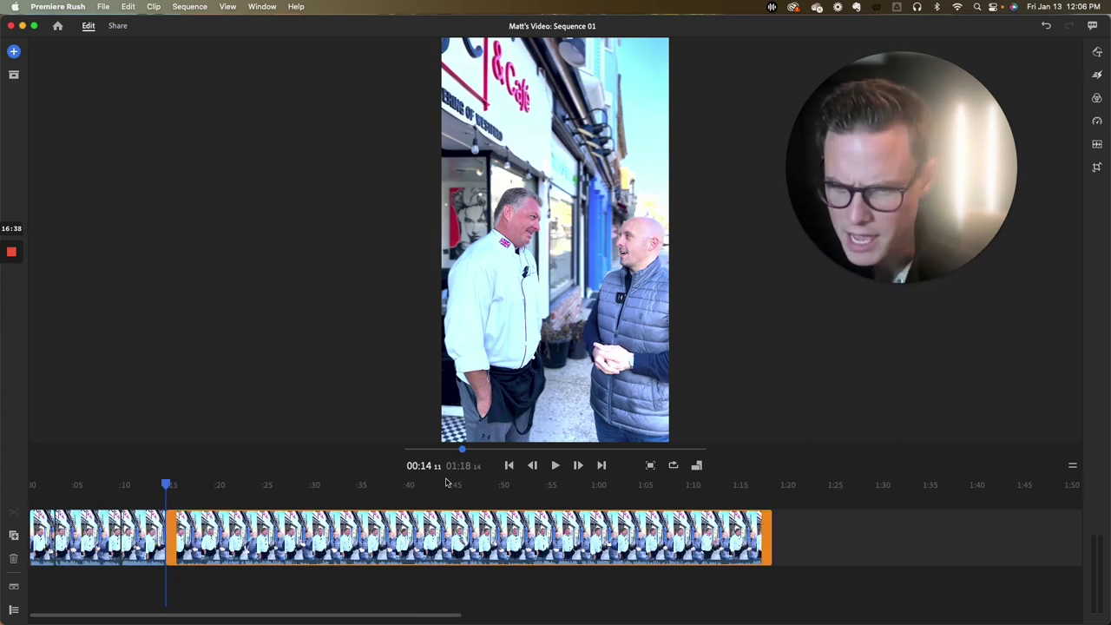
key(space)
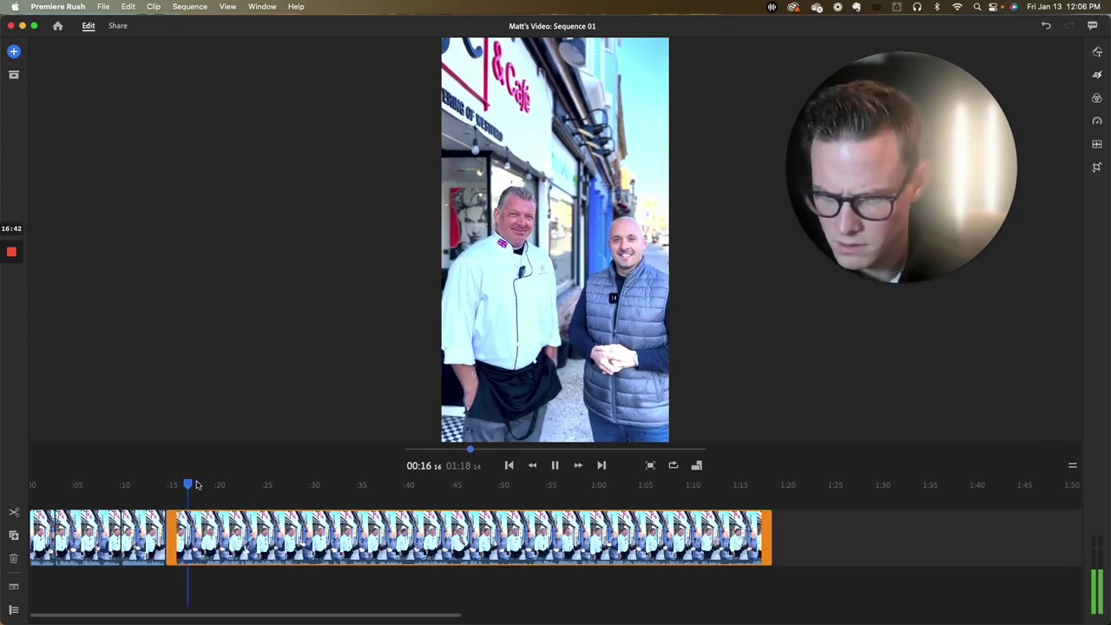
drag(183, 484, 312, 482)
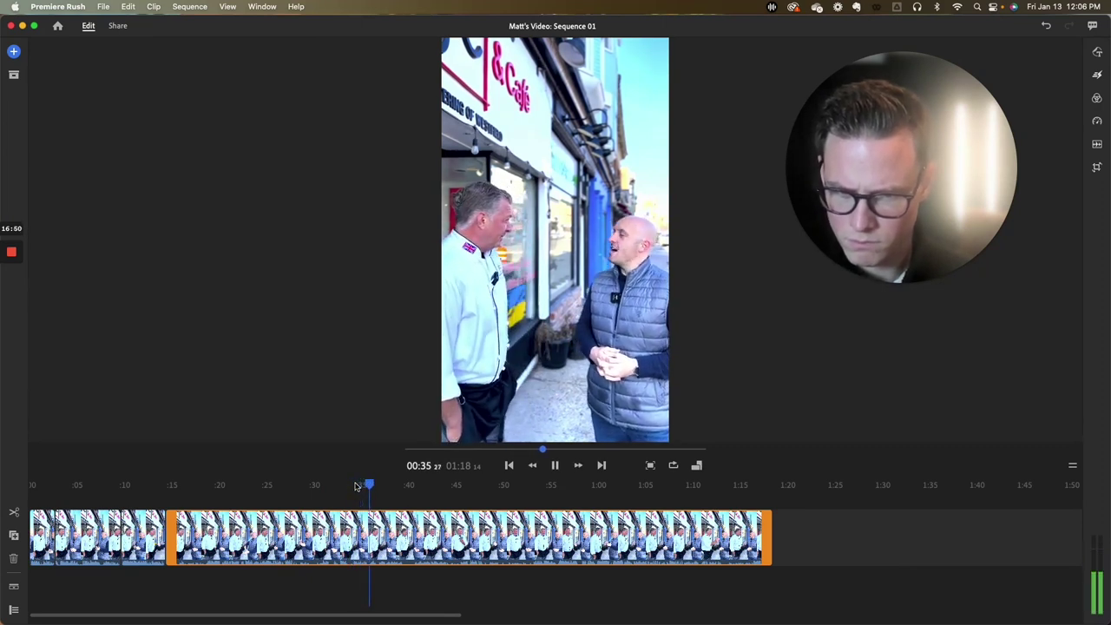
key(space)
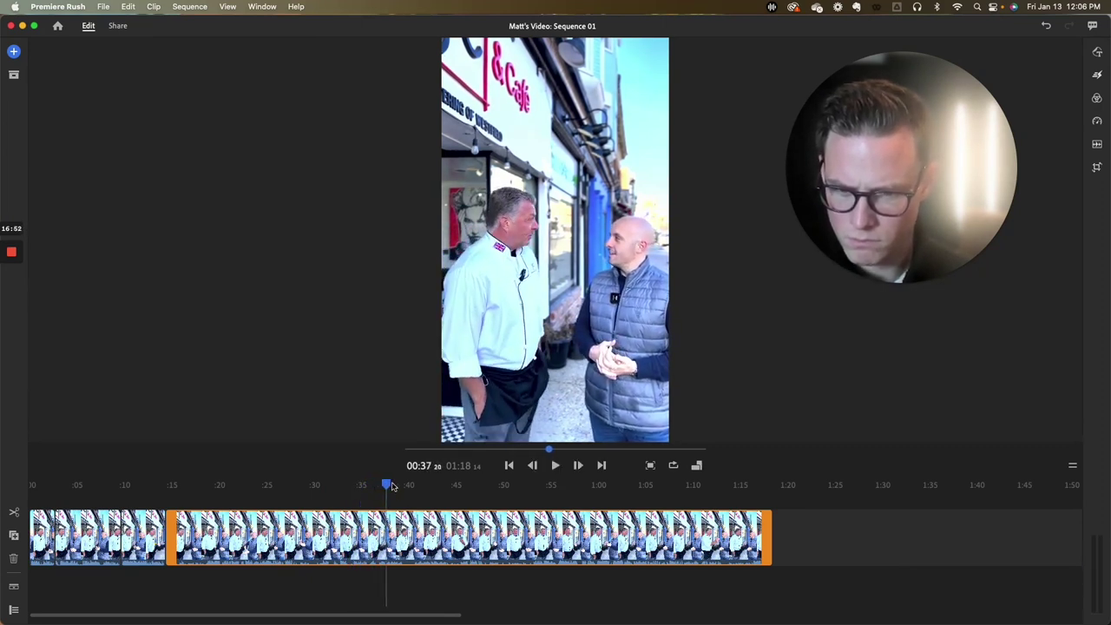
Split the long clip at 00:34 14 and delete the section between 00:14 11 and this cut.
drag(387, 486, 360, 484)
key(space)
click(330, 485)
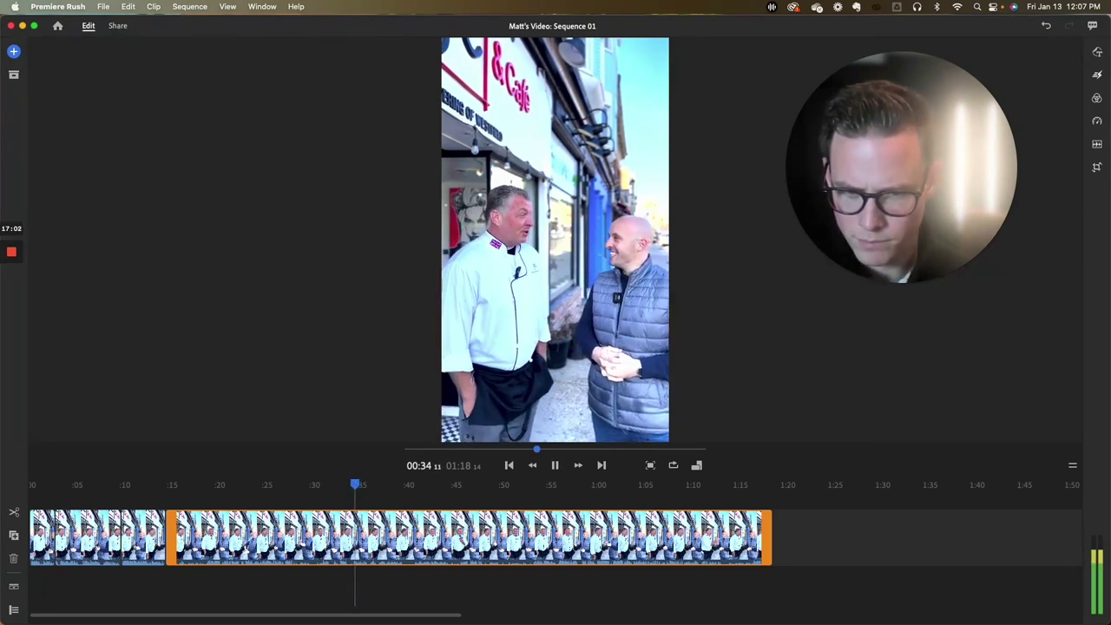
key(space)
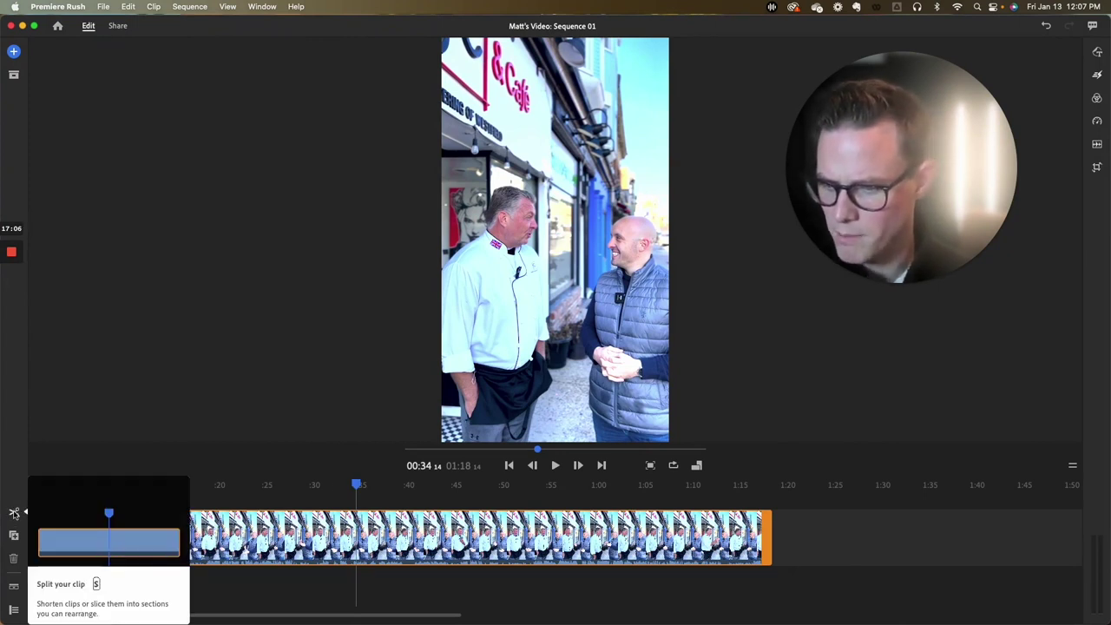
click(14, 513)
click(309, 540)
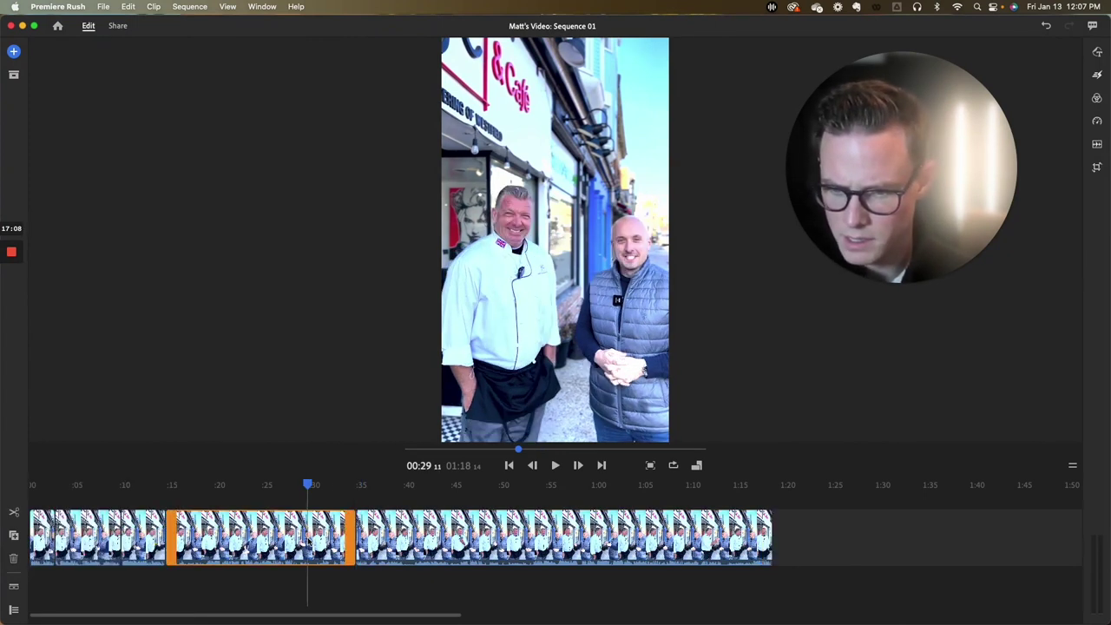
key(Delete)
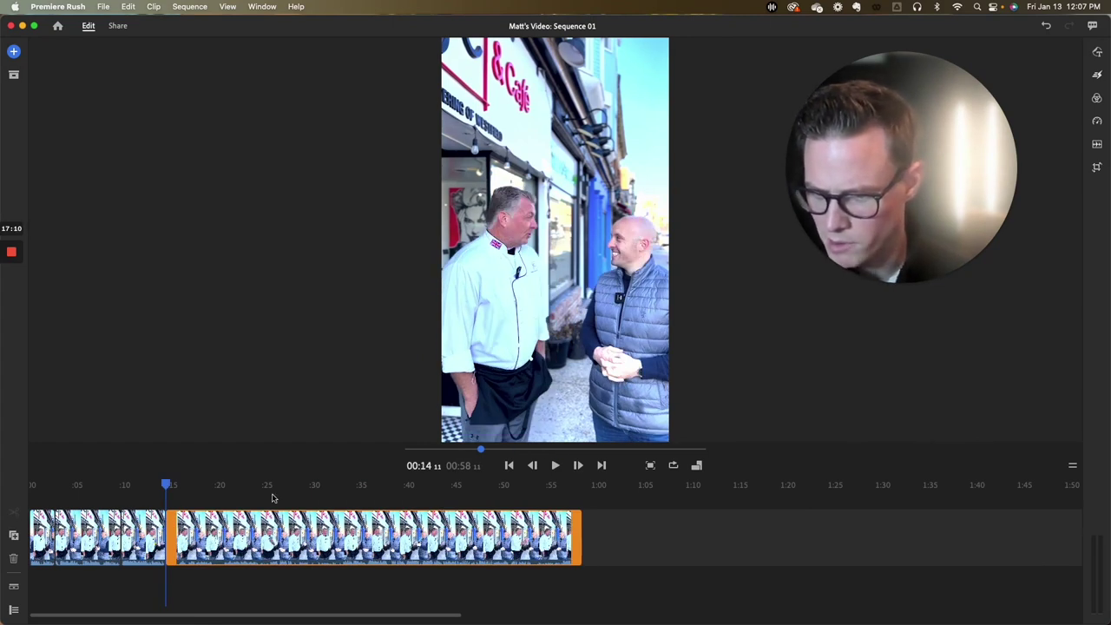
Play across the join at 00:14 11 and extend the start of the following clip by about six frames.
click(149, 484)
key(space)
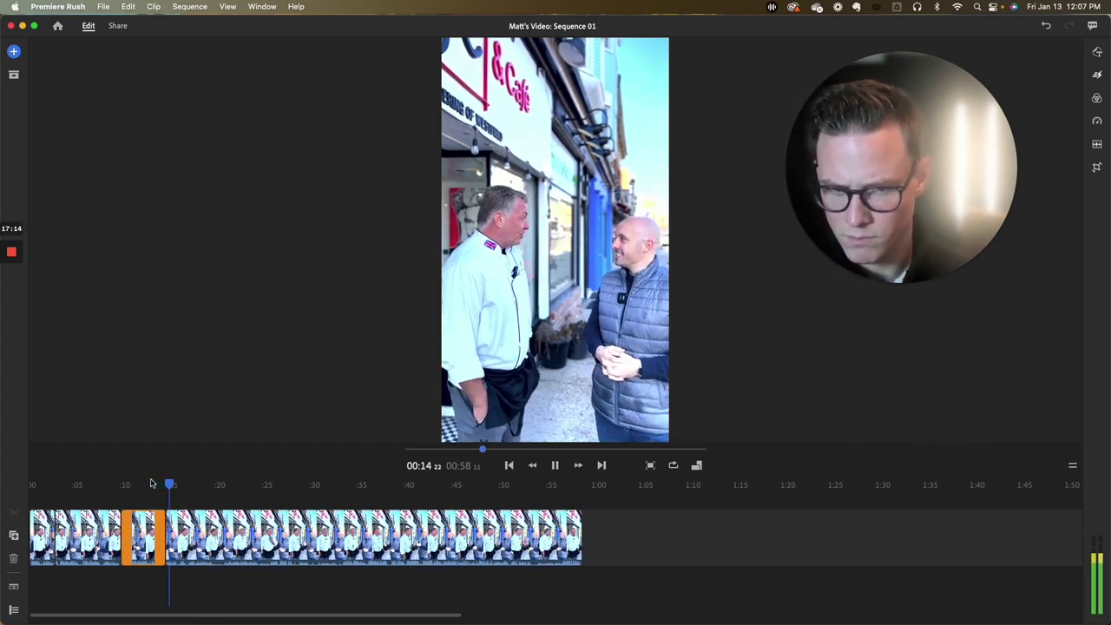
click(200, 539)
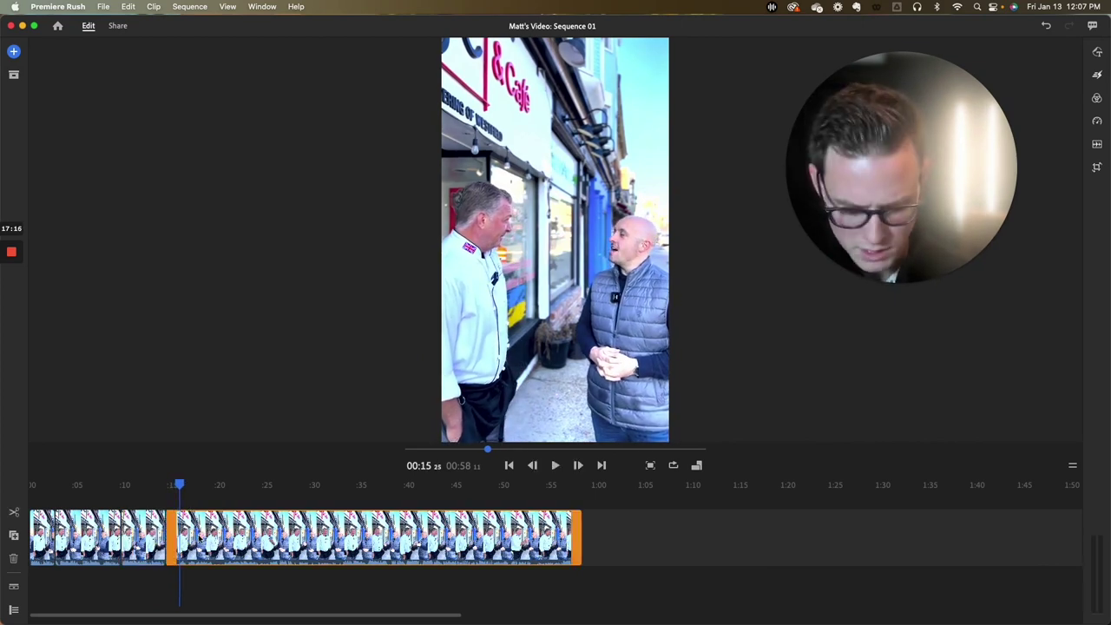
key(equal)
key(equal)
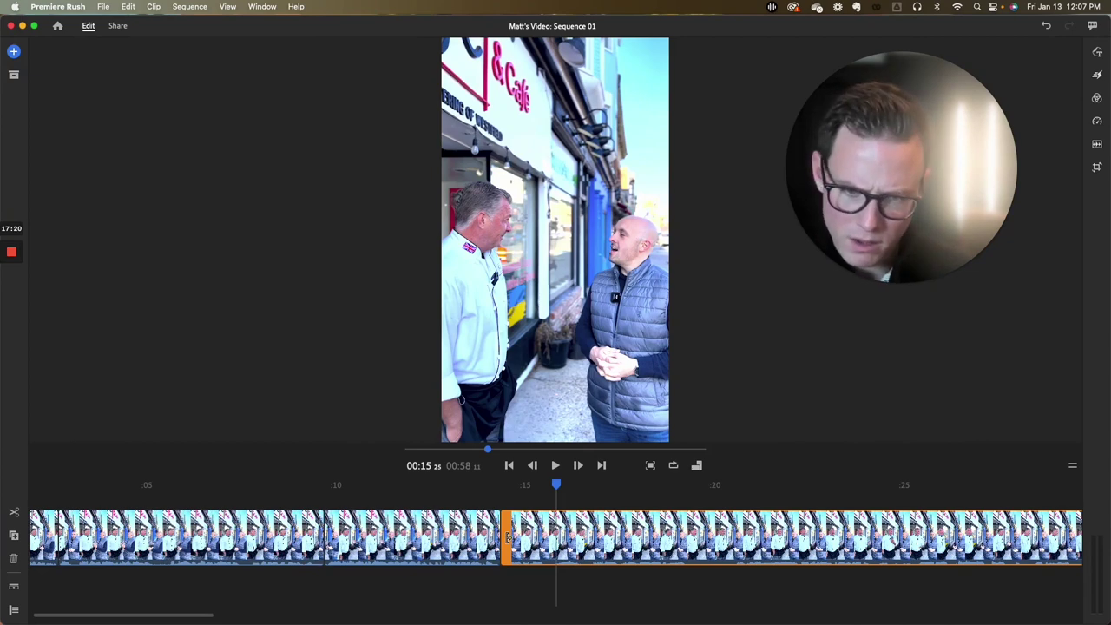
drag(508, 538, 501, 538)
Play across the adjusted join from just before it and pause at 00:18 16.
drag(555, 487, 481, 489)
key(space)
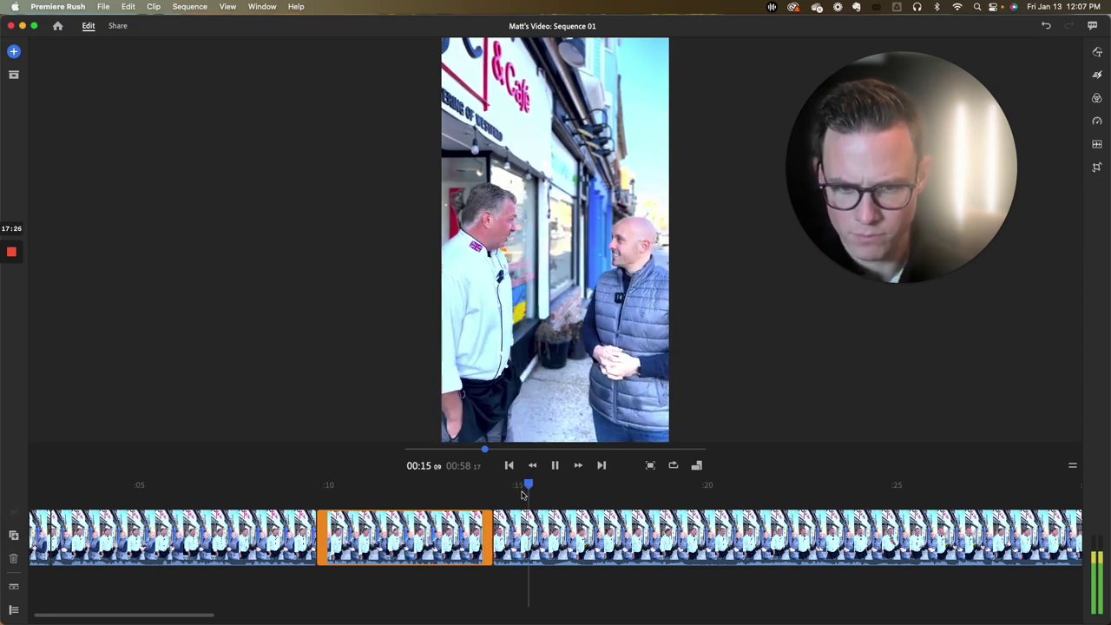
scroll(556, 502, down, 5)
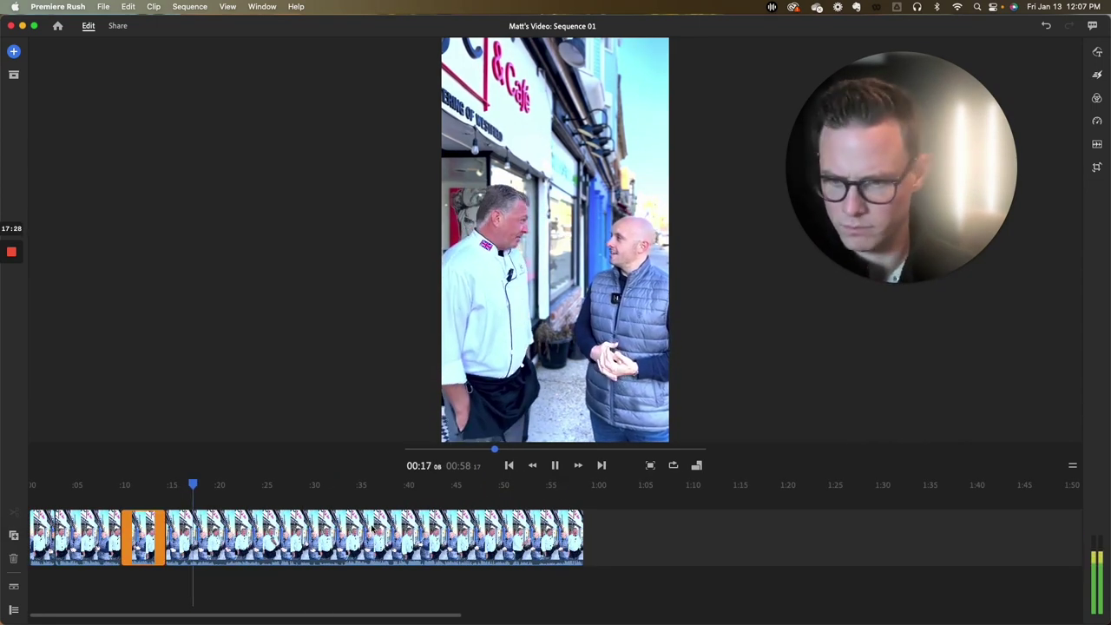
click(199, 486)
key(space)
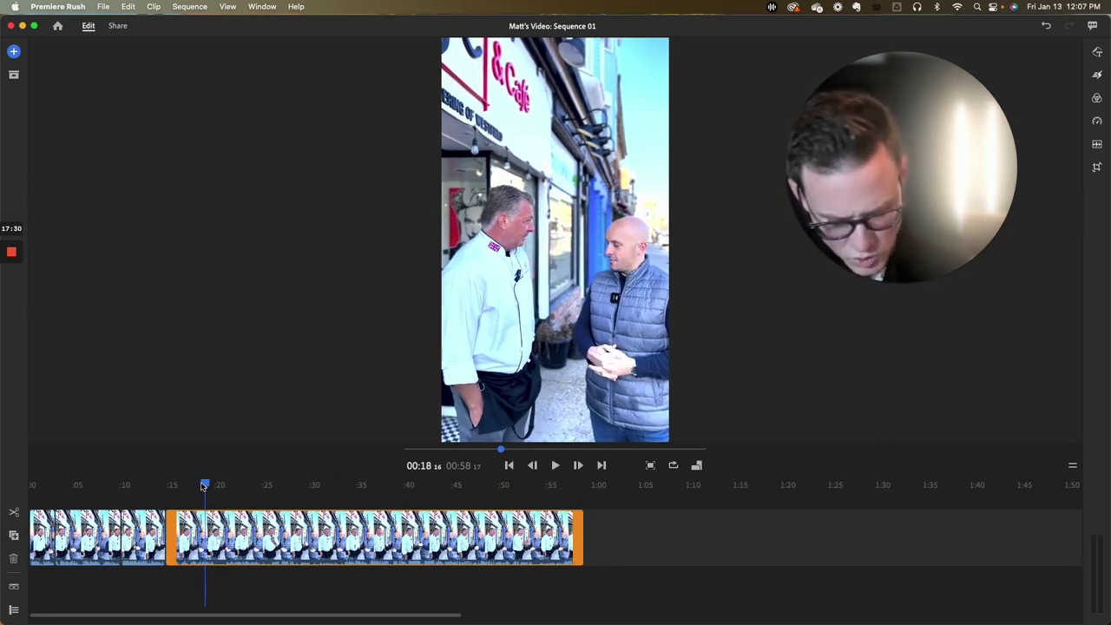
Replay the footage from 00:16 00 to find the end of the spoken part and split the long clip at 00:17 18.
scroll(201, 486, up, 5)
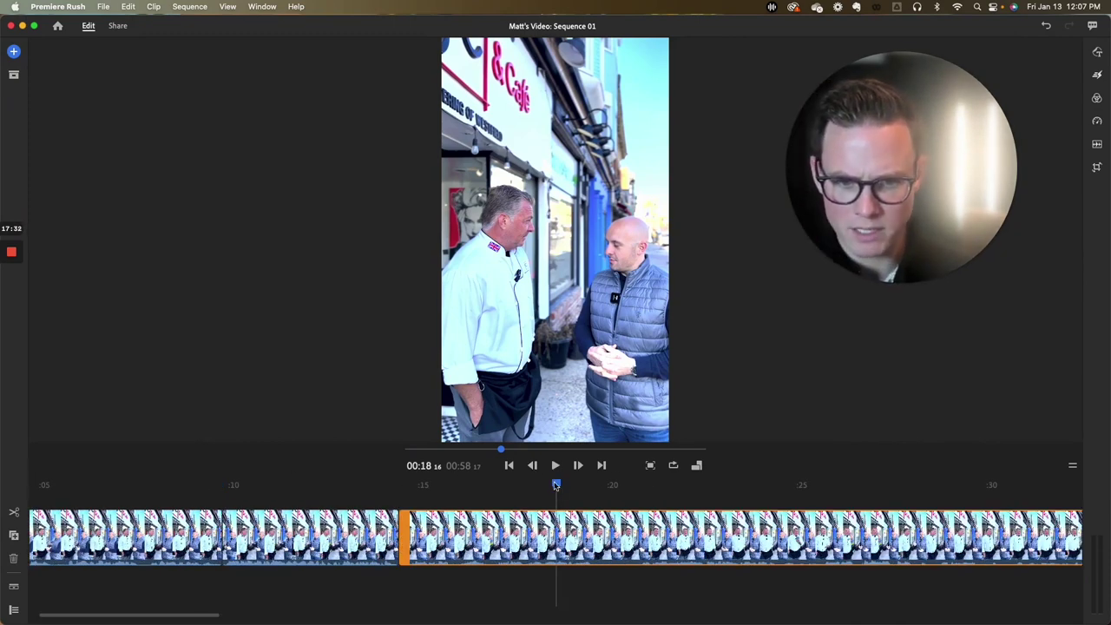
drag(556, 486, 460, 485)
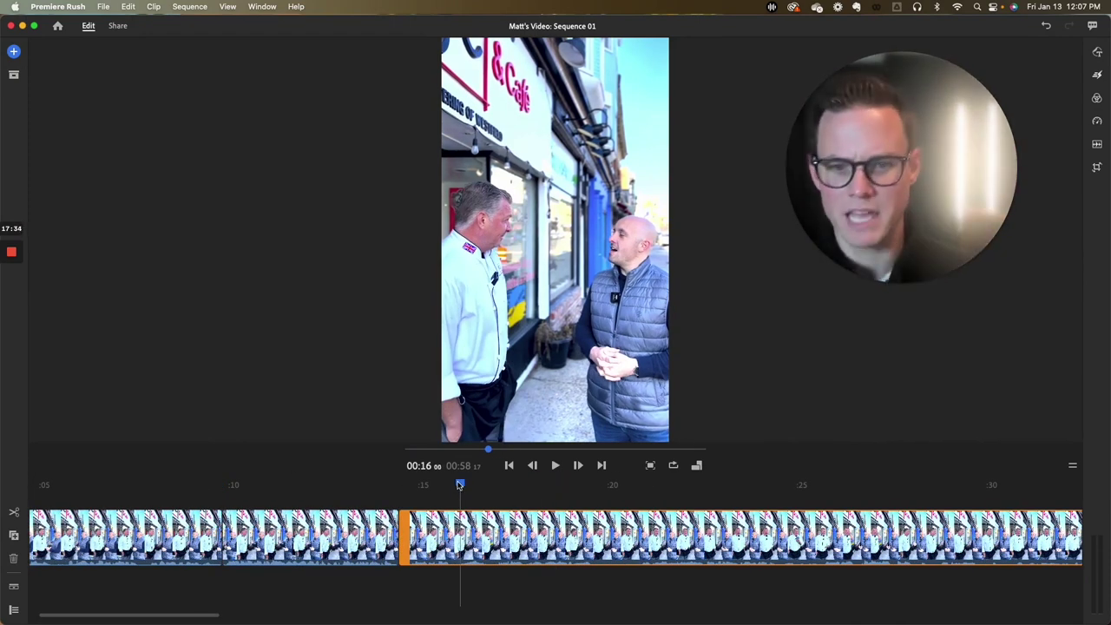
key(space)
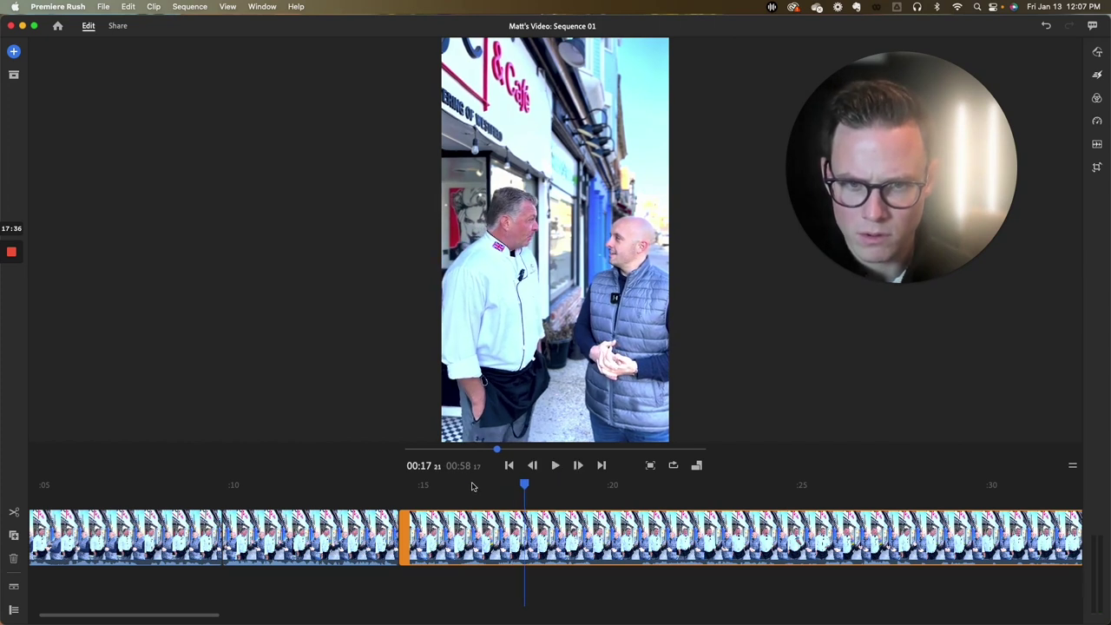
drag(524, 483, 521, 483)
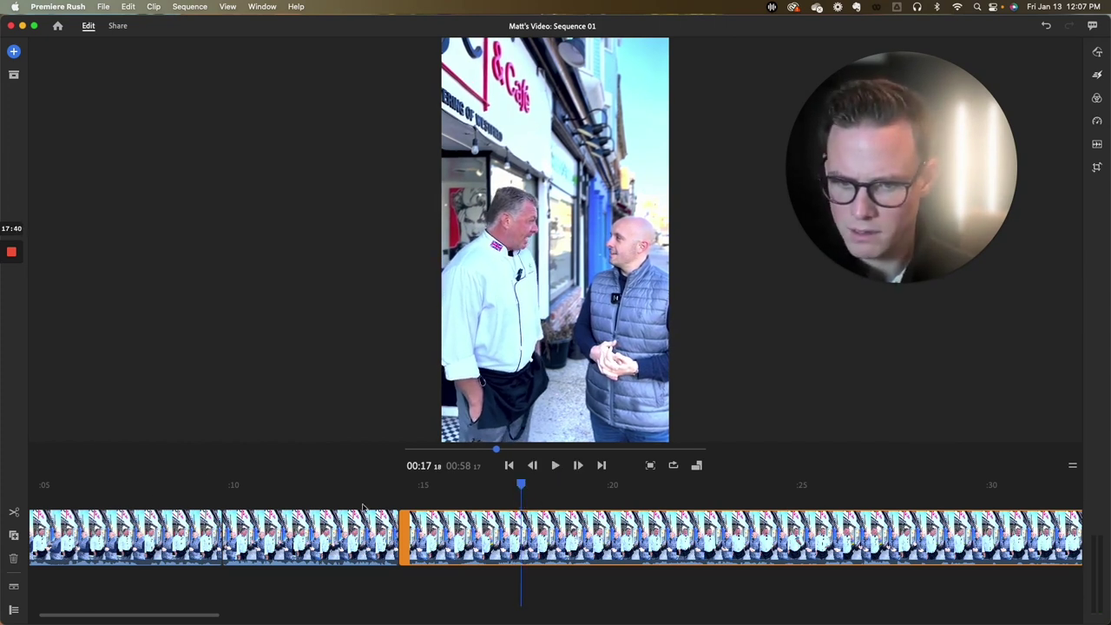
click(13, 514)
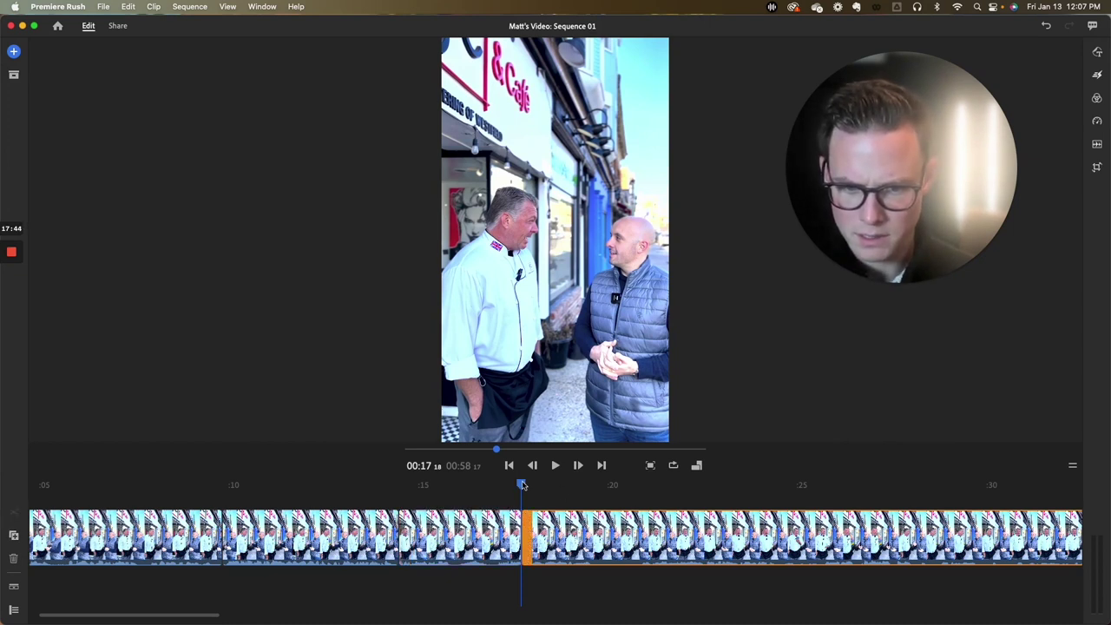
Play and scan the footage from 00:17 18 to 00:41 01 to locate the next part to keep.
key(space)
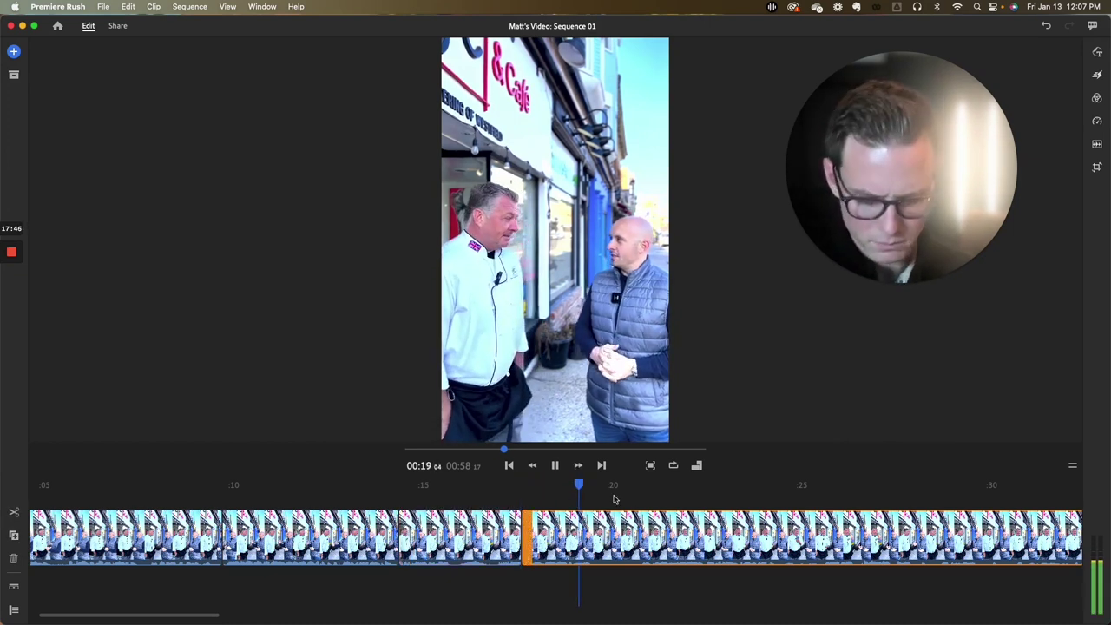
key(minus)
drag(420, 486, 693, 488)
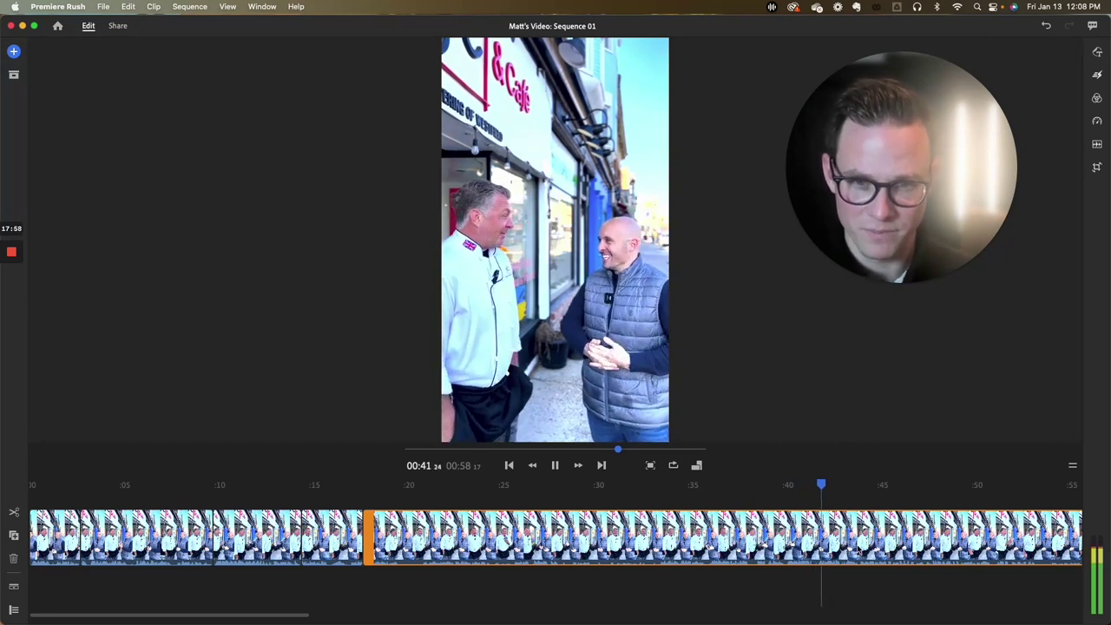
drag(851, 486, 796, 487)
click(845, 486)
key(space)
key(space)
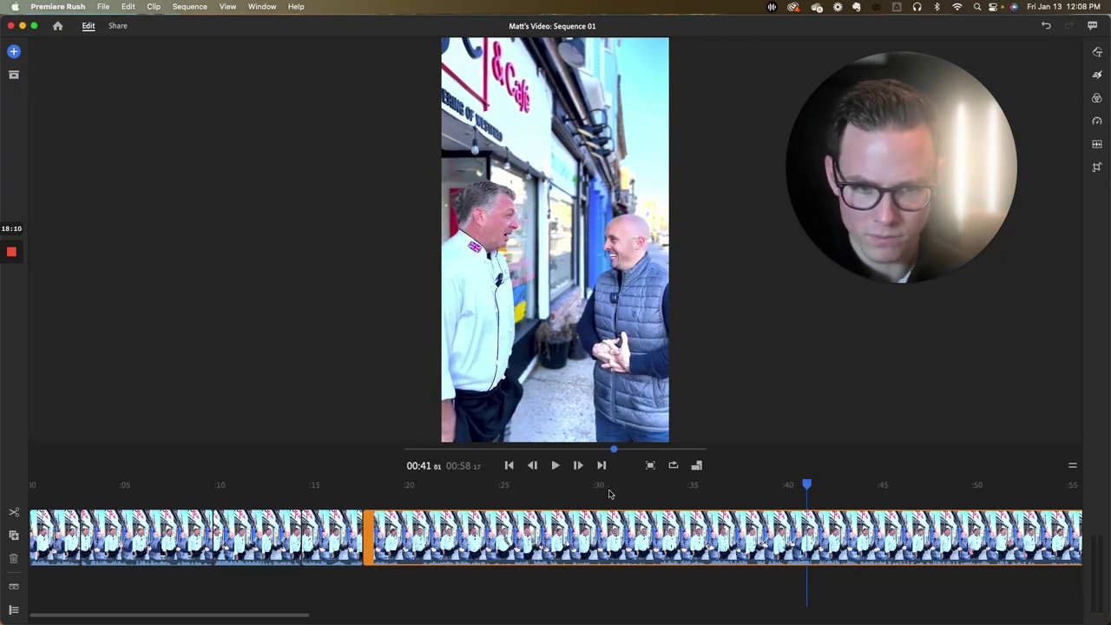
Split the long clip at 00:41 20 and delete the section between 00:17 18 and this cut.
key(space)
key(space)
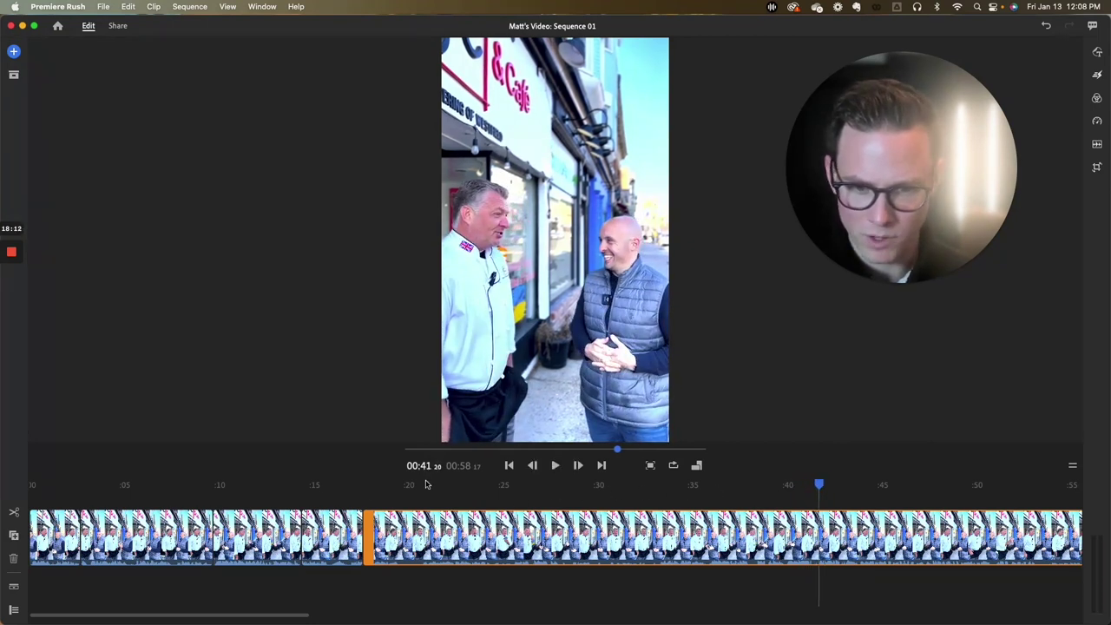
click(13, 512)
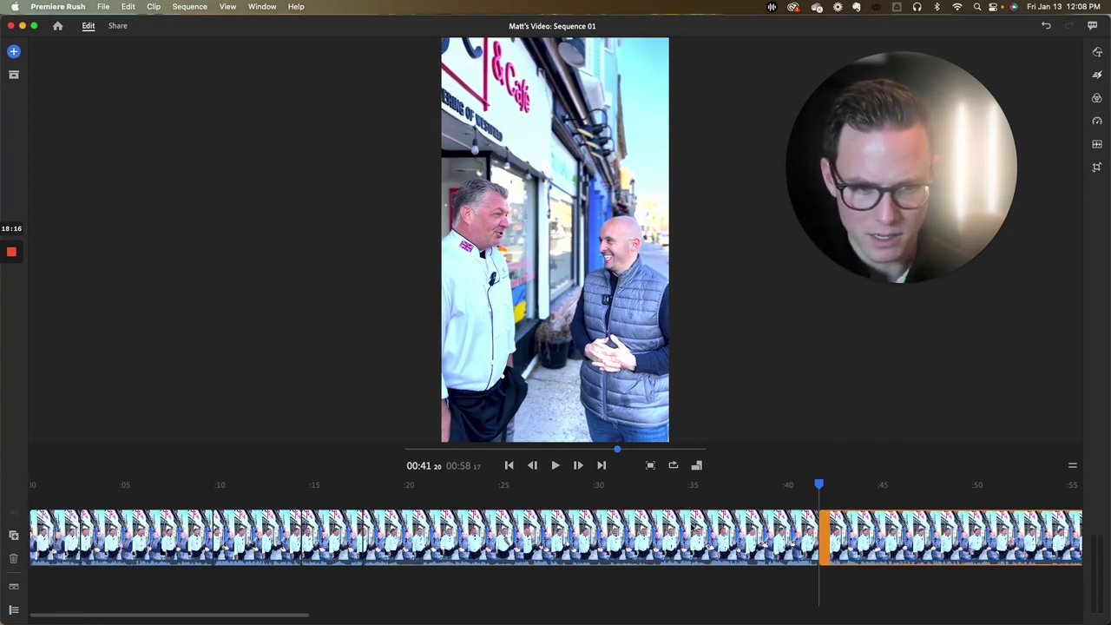
click(693, 528)
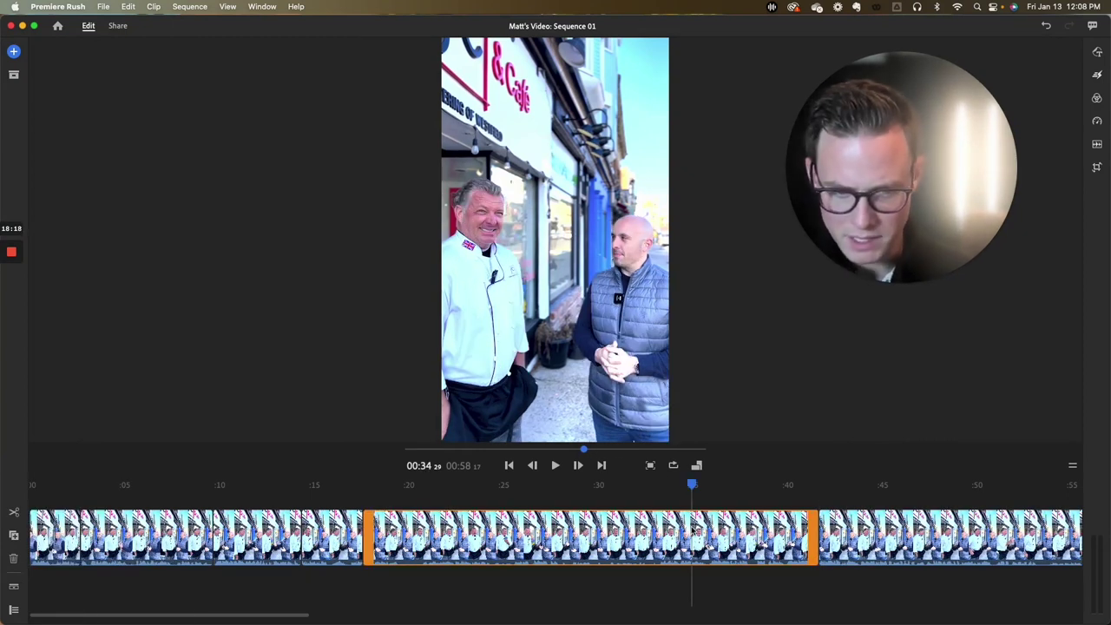
key(Delete)
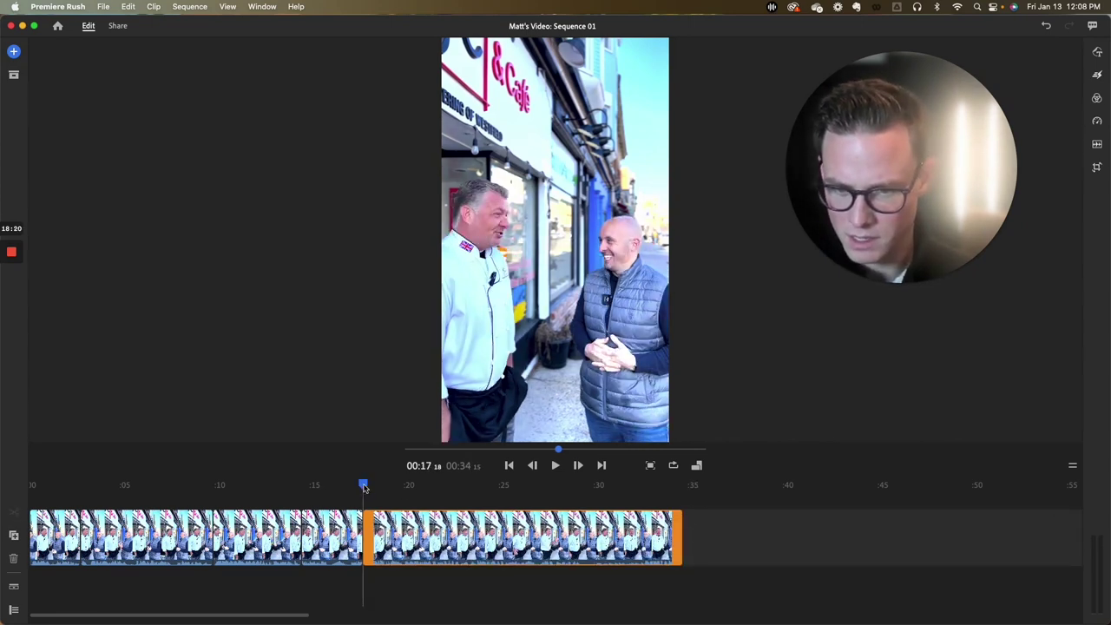
Play the last clip from 00:17 18, split it at 00:29 12 and delete the remainder behind the cut.
key(space)
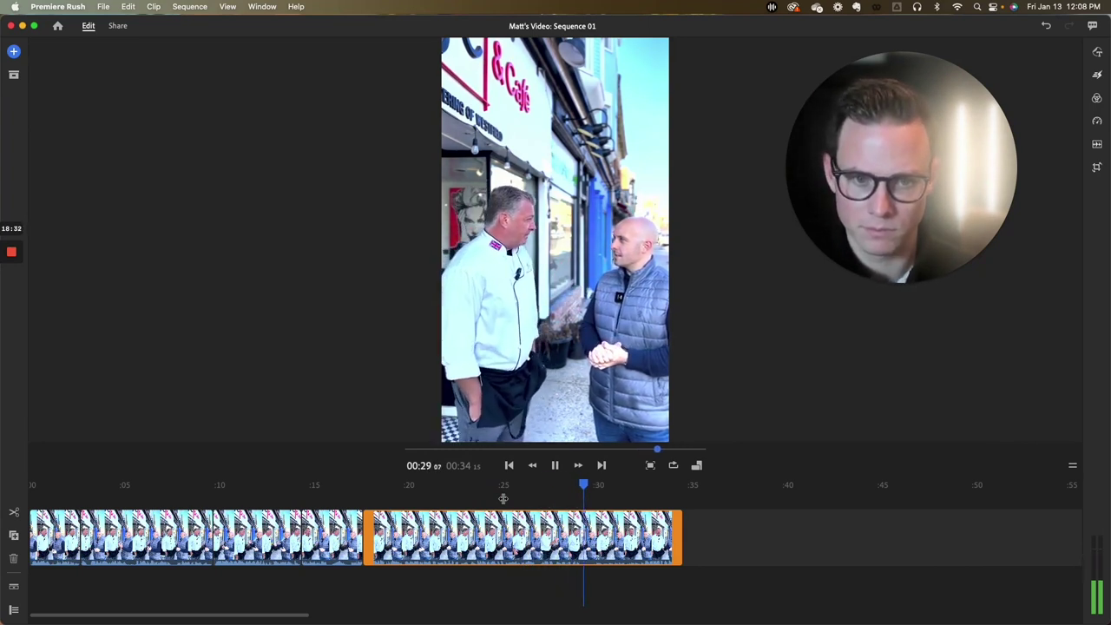
key(space)
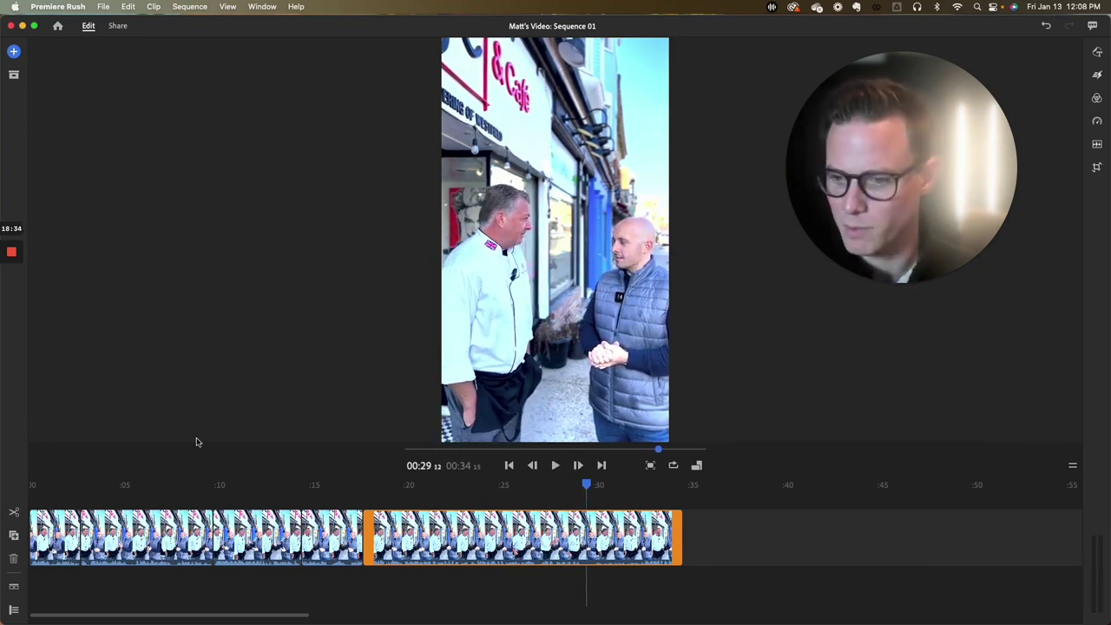
click(14, 513)
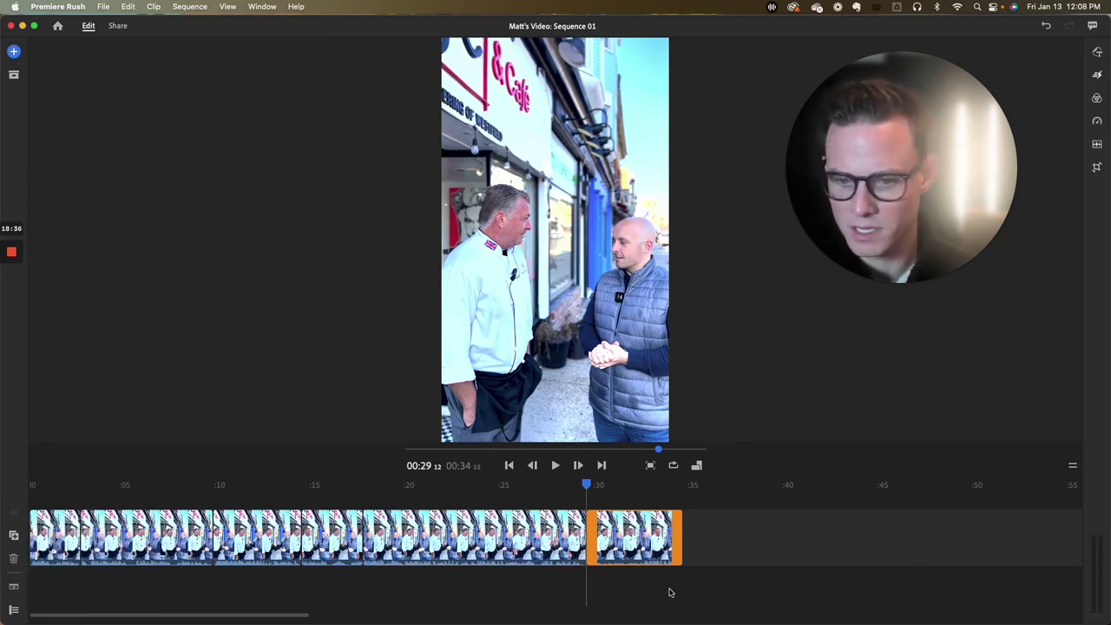
click(639, 544)
key(Delete)
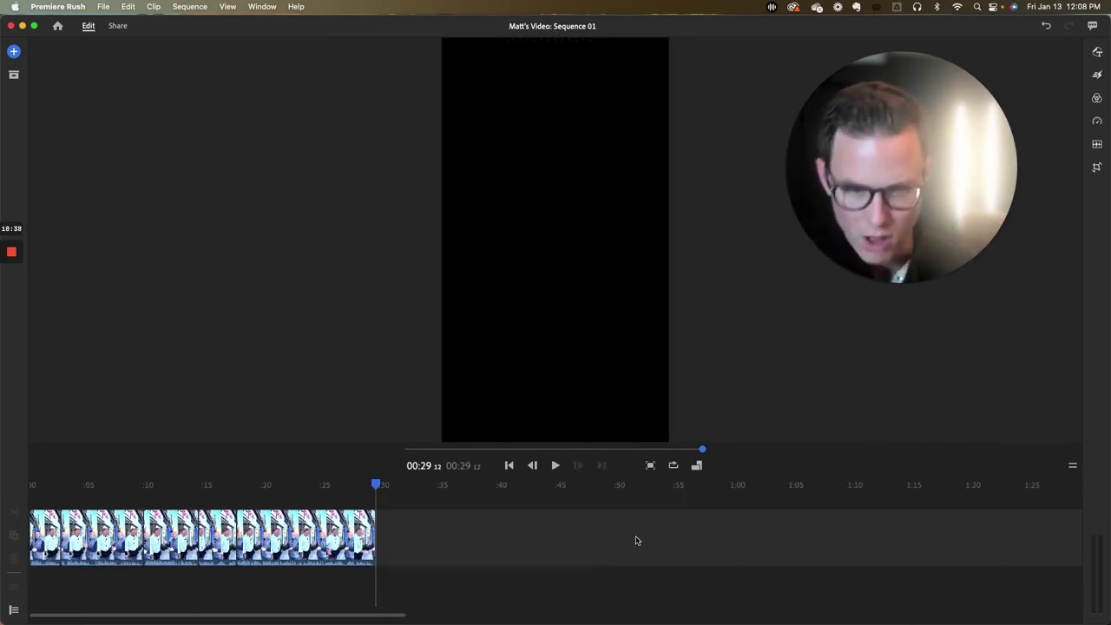
Play the edited sequence from the start to review the cuts, pausing the second playback at 00:01 18.
drag(378, 485, 3, 489)
key(space)
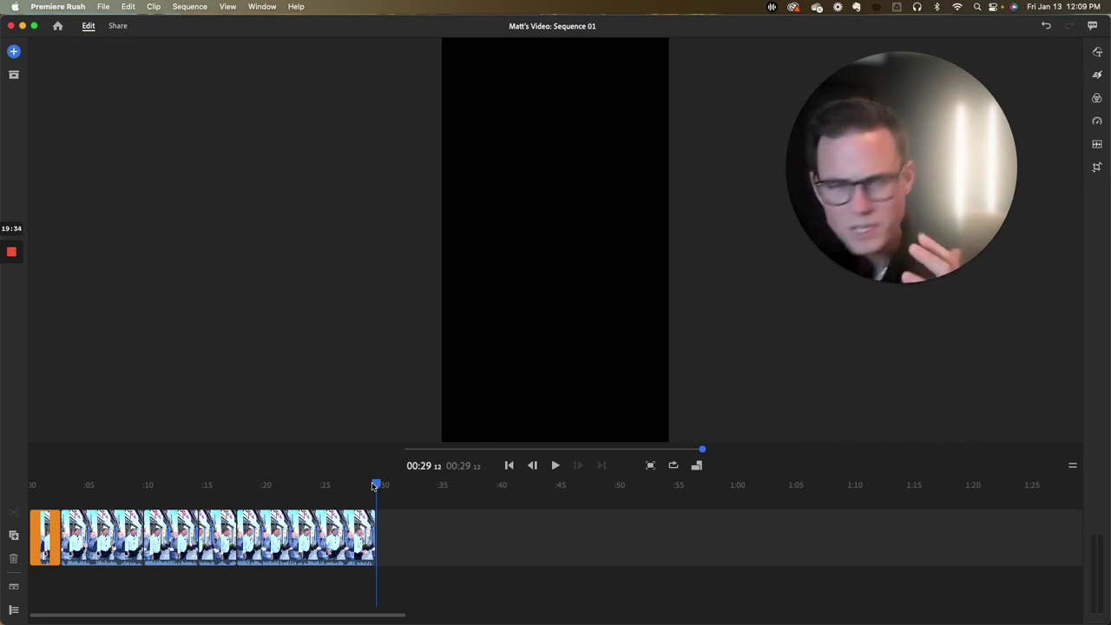
drag(375, 486, 30, 488)
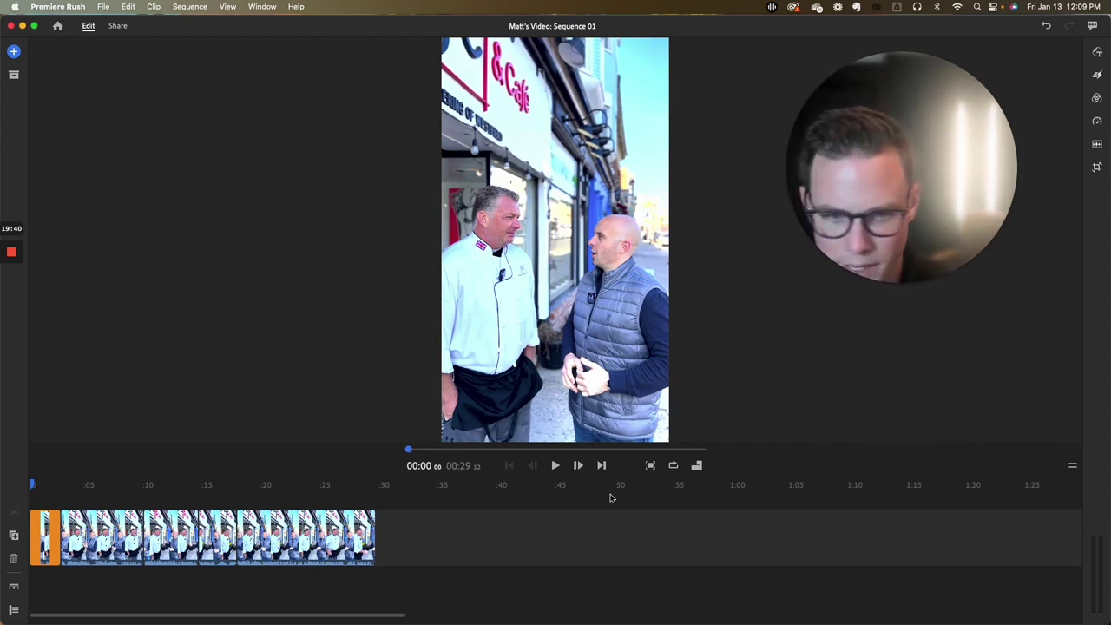
key(space)
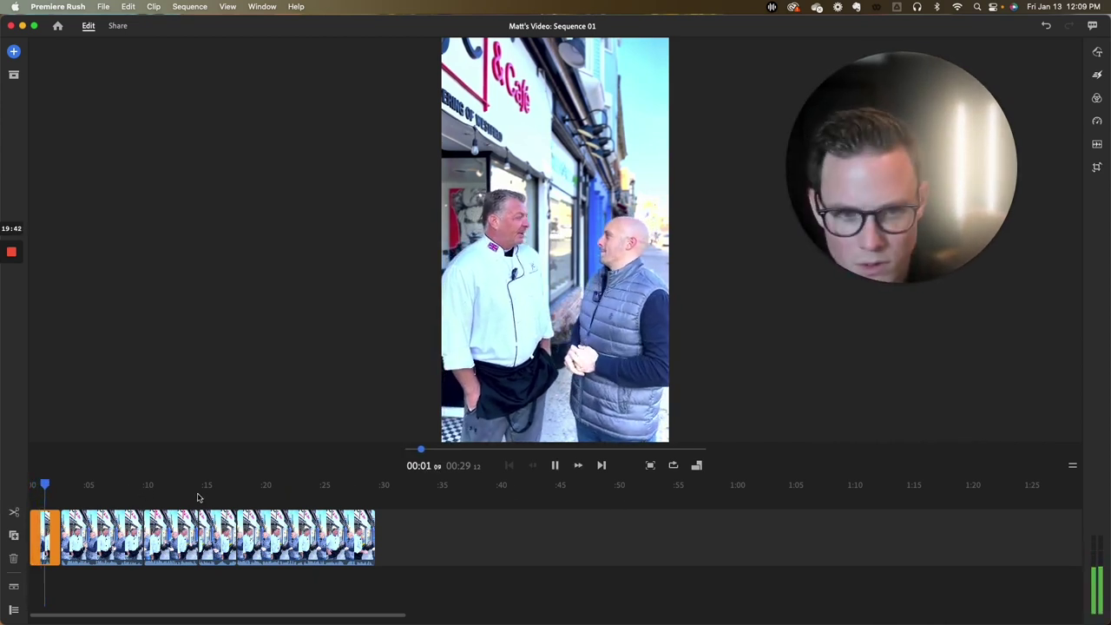
key(space)
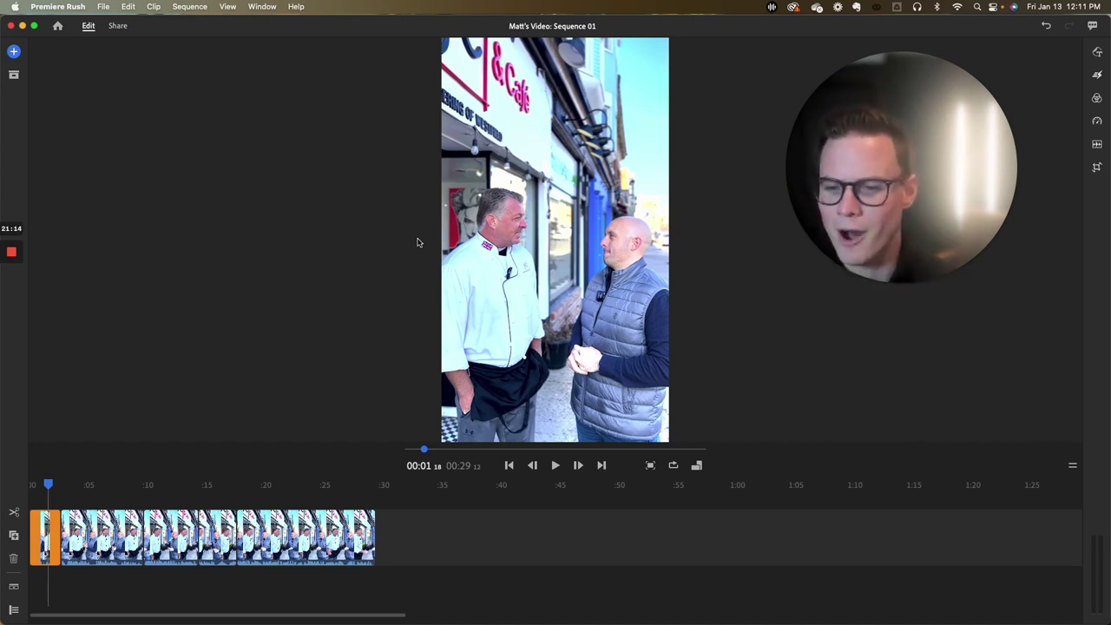
Add Ido Maimon - JB.mp3 from the work drive's Stock Music folder to the timeline beneath the video clips.
drag(773, 28, 665, 29)
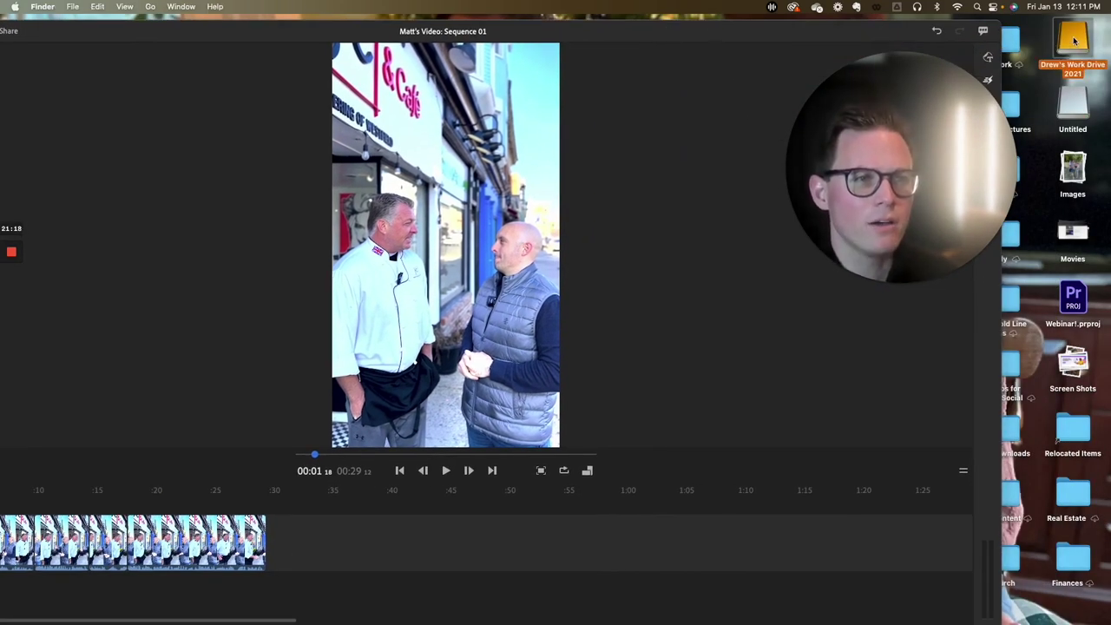
double_click(1074, 39)
scroll(178, 286, down, 5)
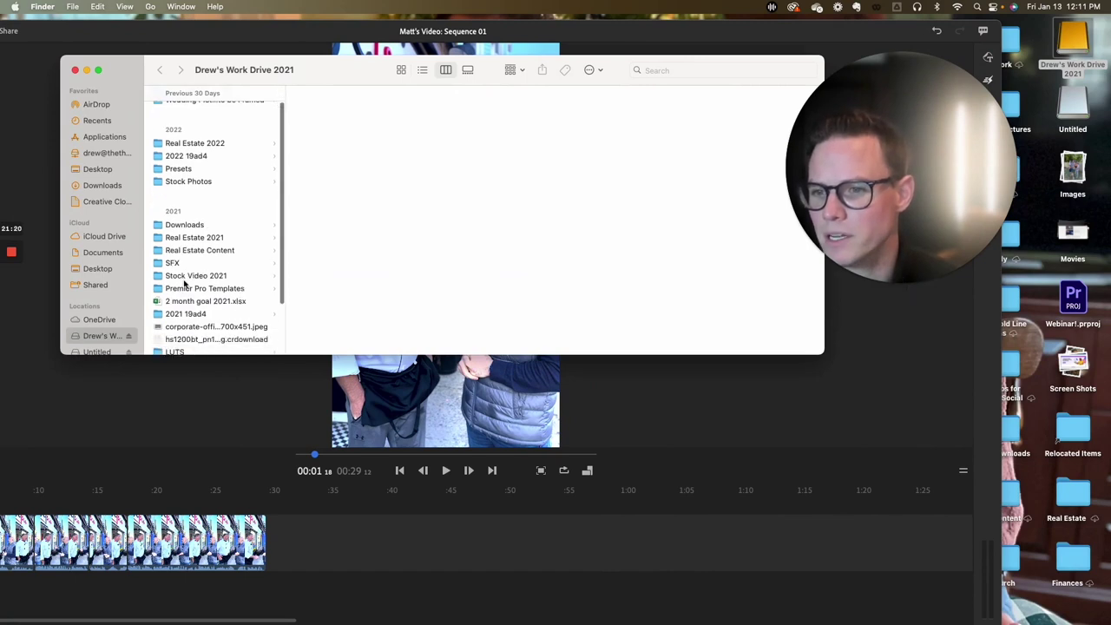
click(189, 317)
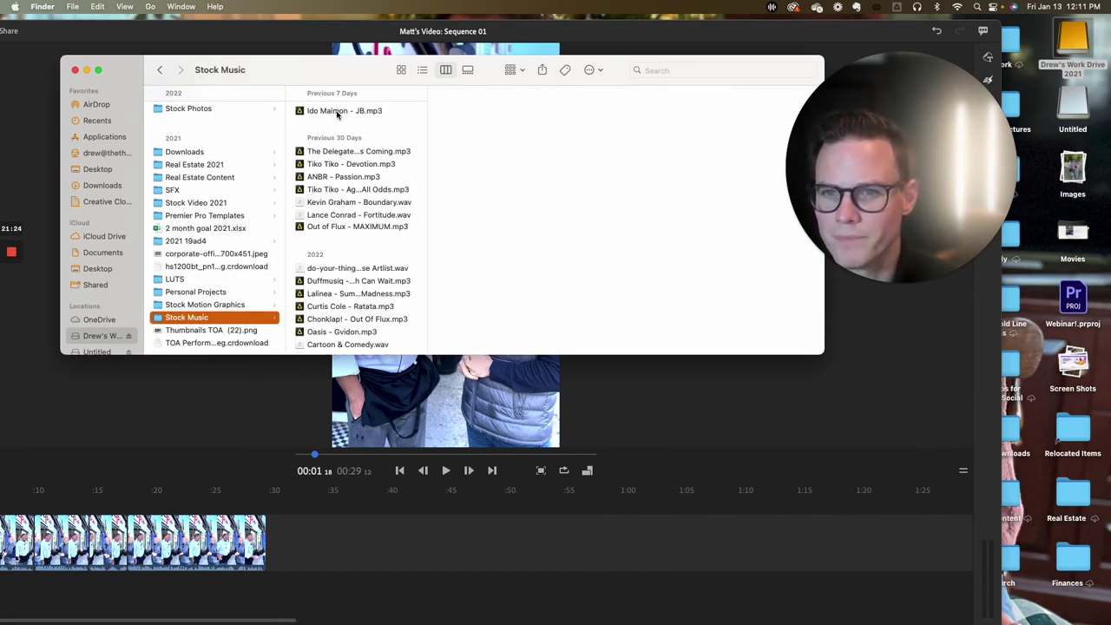
click(337, 113)
drag(330, 113, 35, 580)
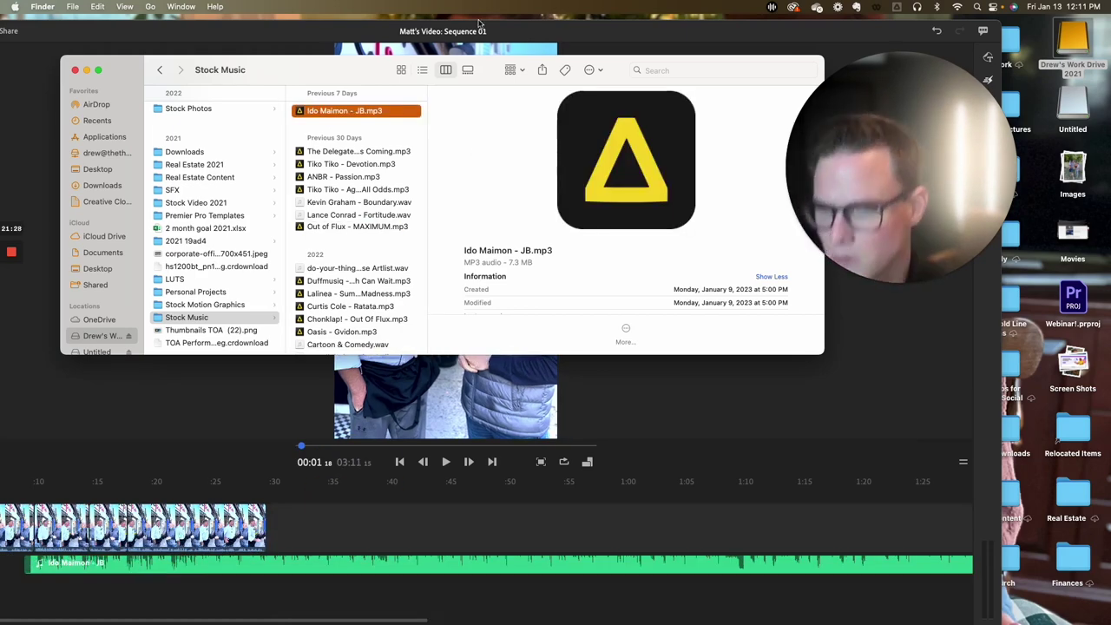
Return to Premiere Rush, align the music clip with the start of the sequence and play the mix from the beginning.
click(460, 44)
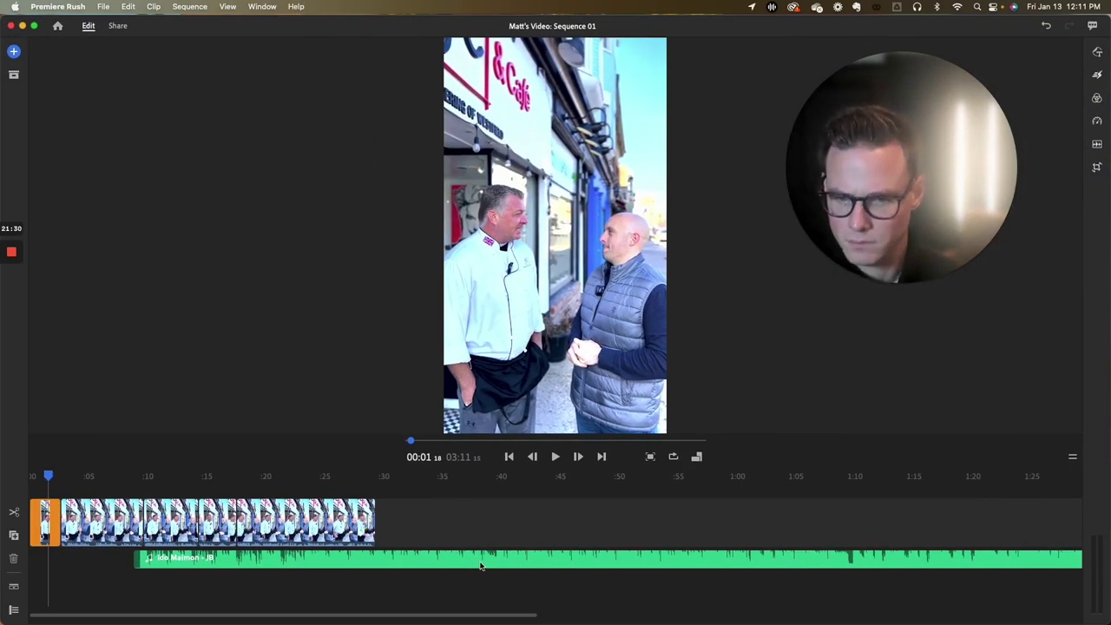
drag(480, 565, 322, 568)
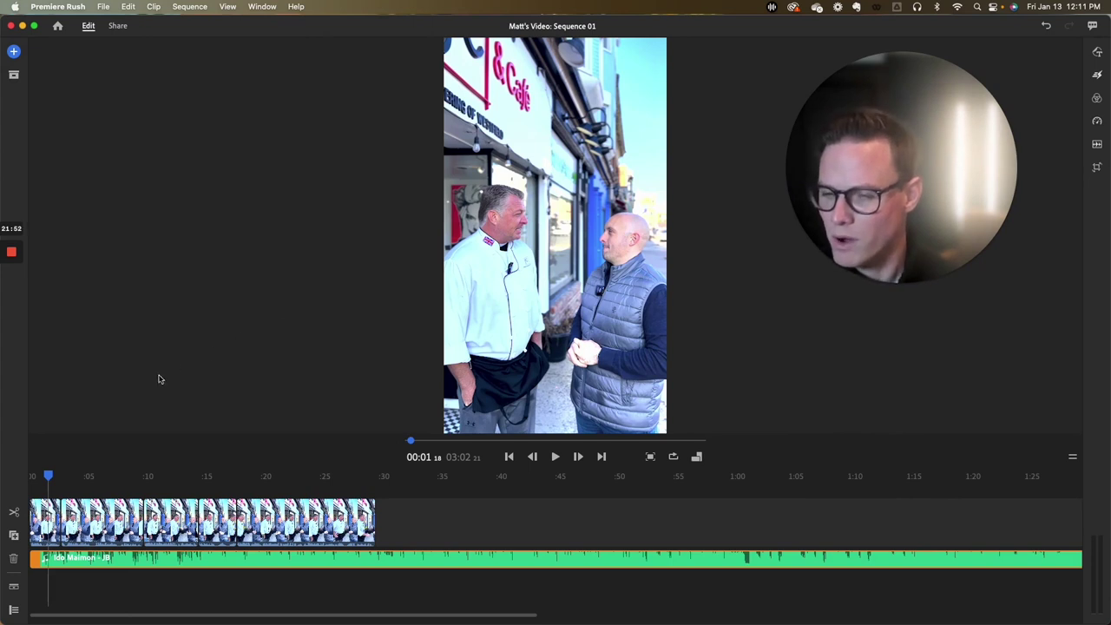
drag(54, 476, 26, 478)
key(space)
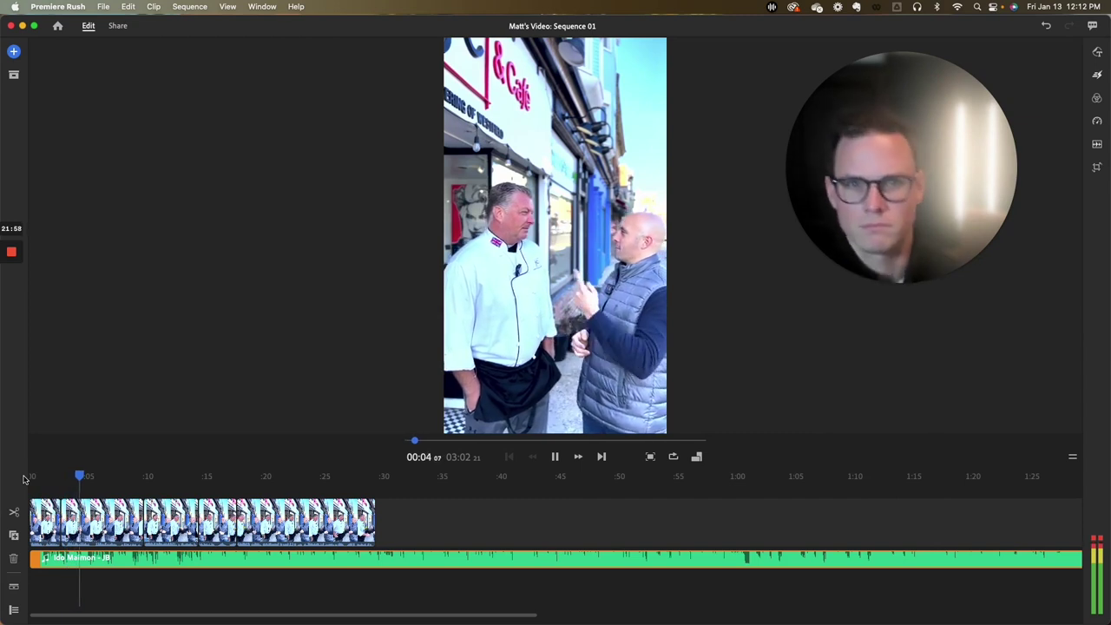
key(space)
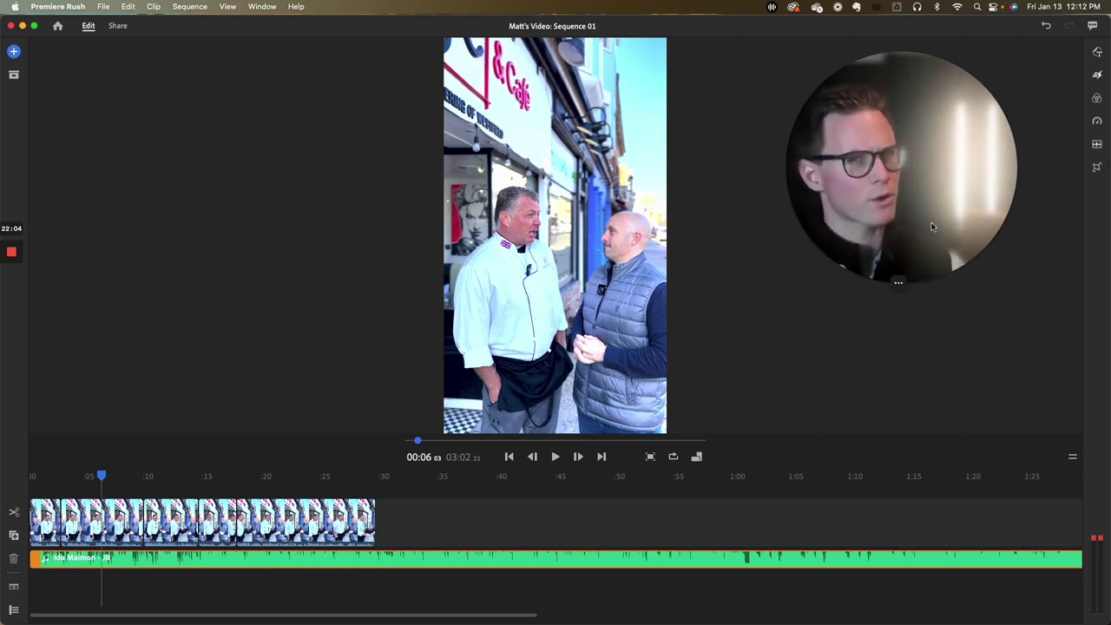
Turn on Auto volume for the music clip and play the sequence from the start to check the sound balance.
click(1098, 144)
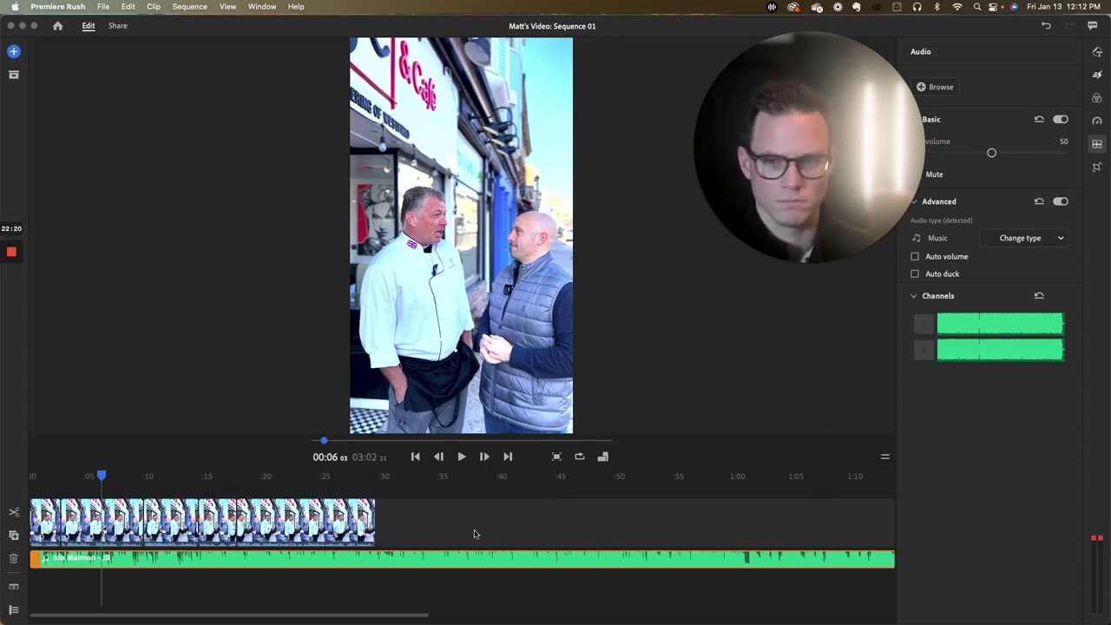
scroll(491, 518, right, 1)
click(482, 555)
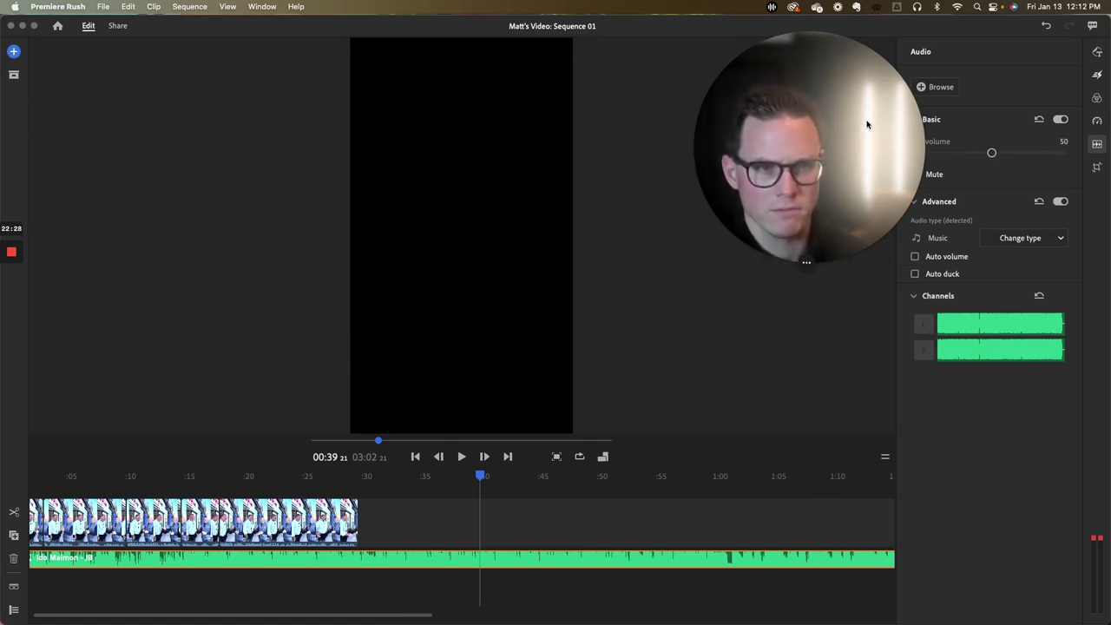
drag(863, 124, 745, 129)
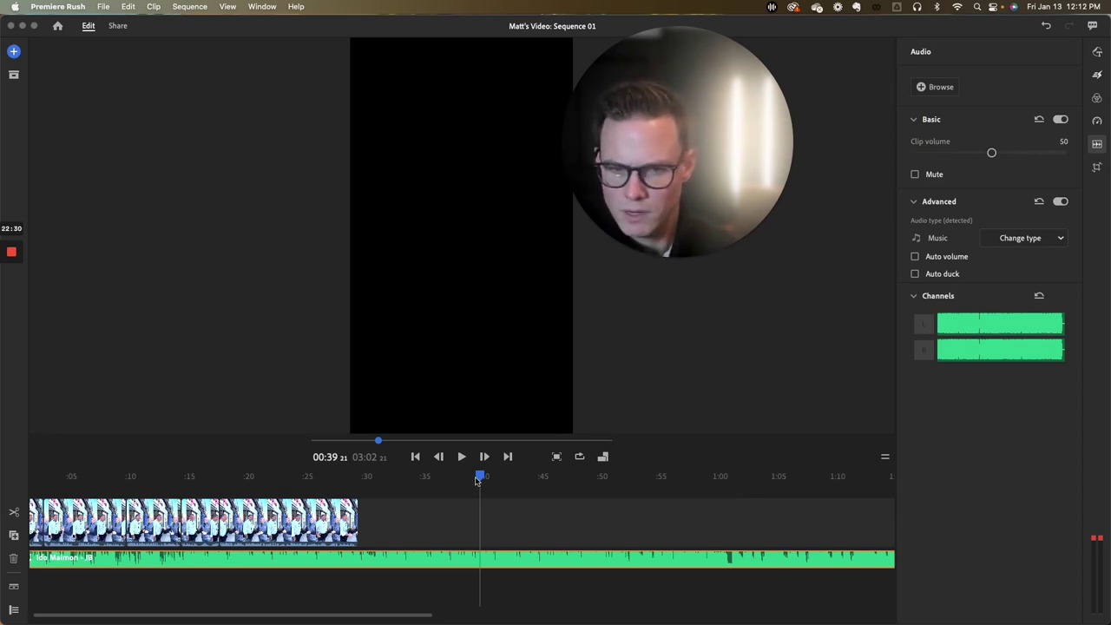
drag(139, 477, 2, 498)
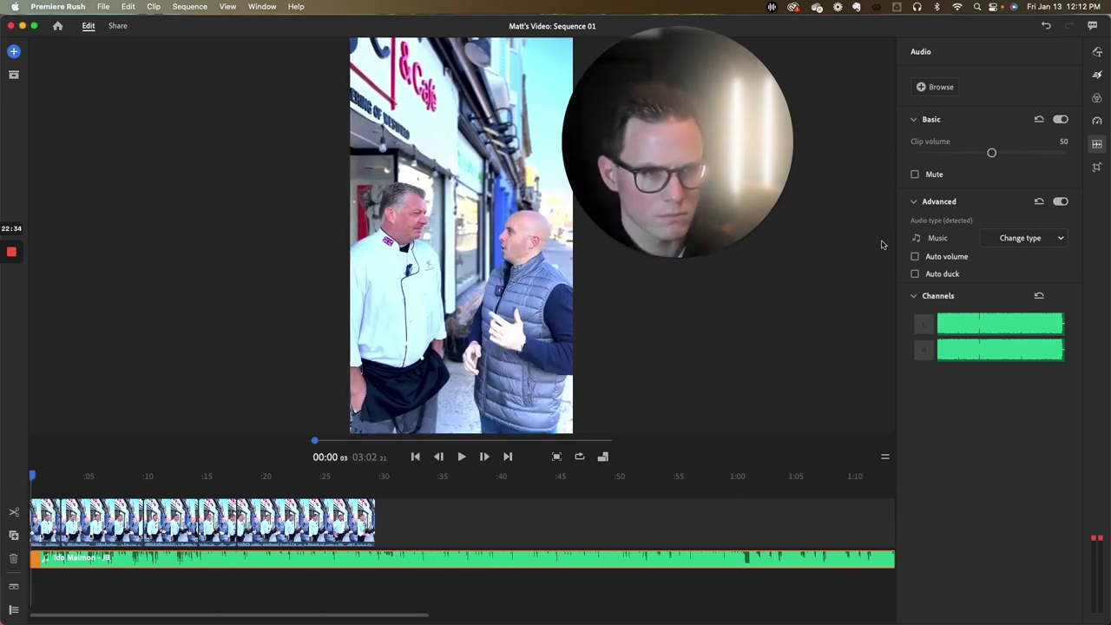
click(916, 257)
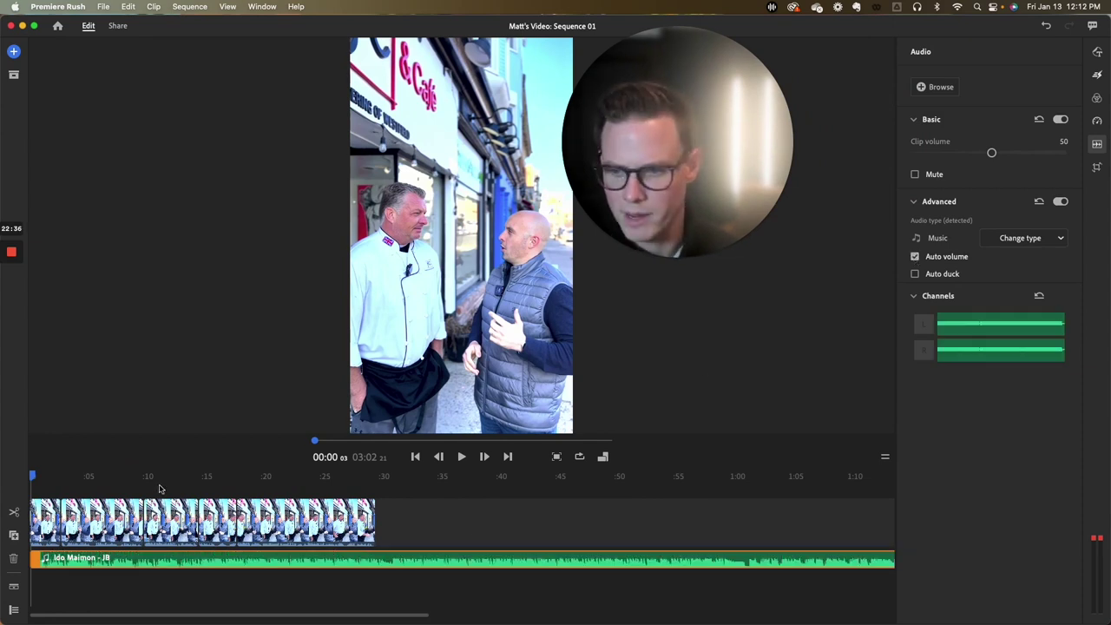
key(space)
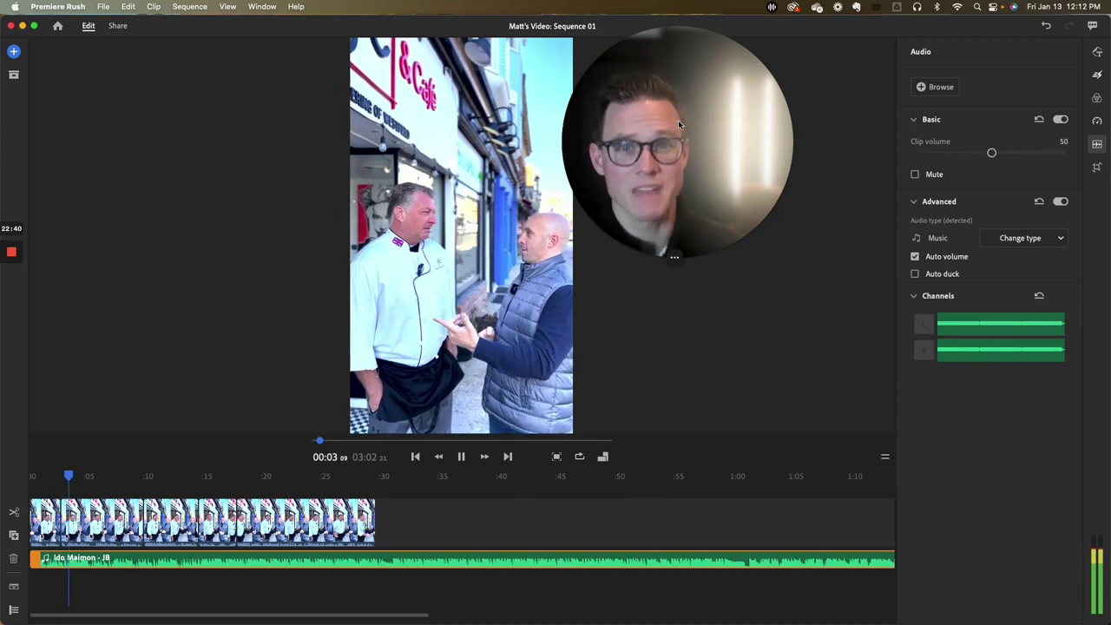
click(461, 457)
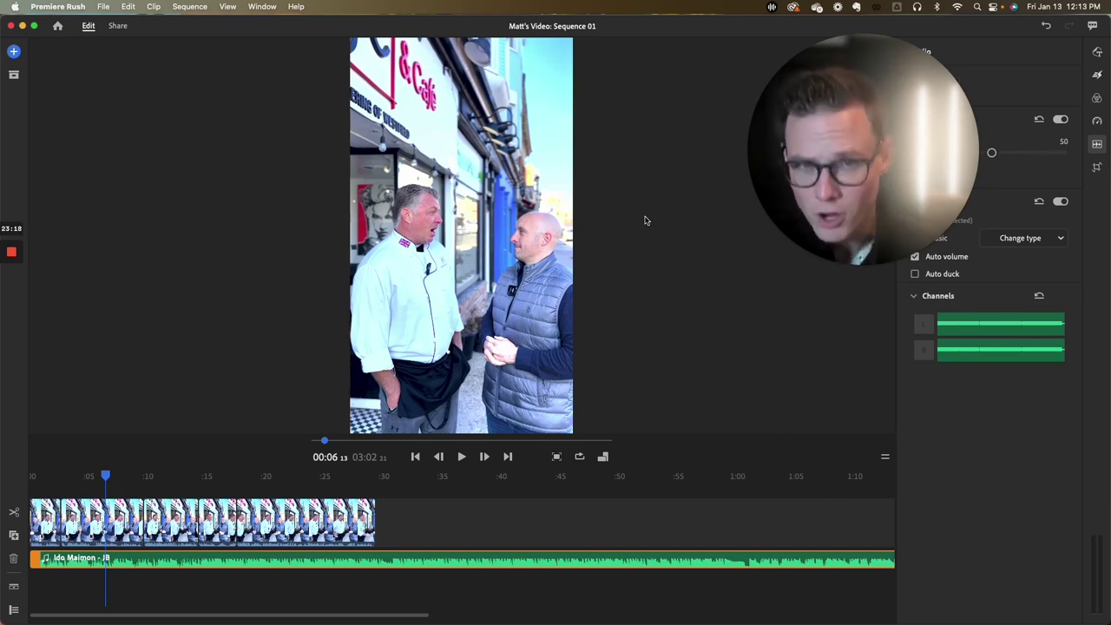
Open the work drive in Finder and browse through Real Estate 2023, FMM and Agent Videos to the agent's 02 Media > 01 Video folder.
key(Down)
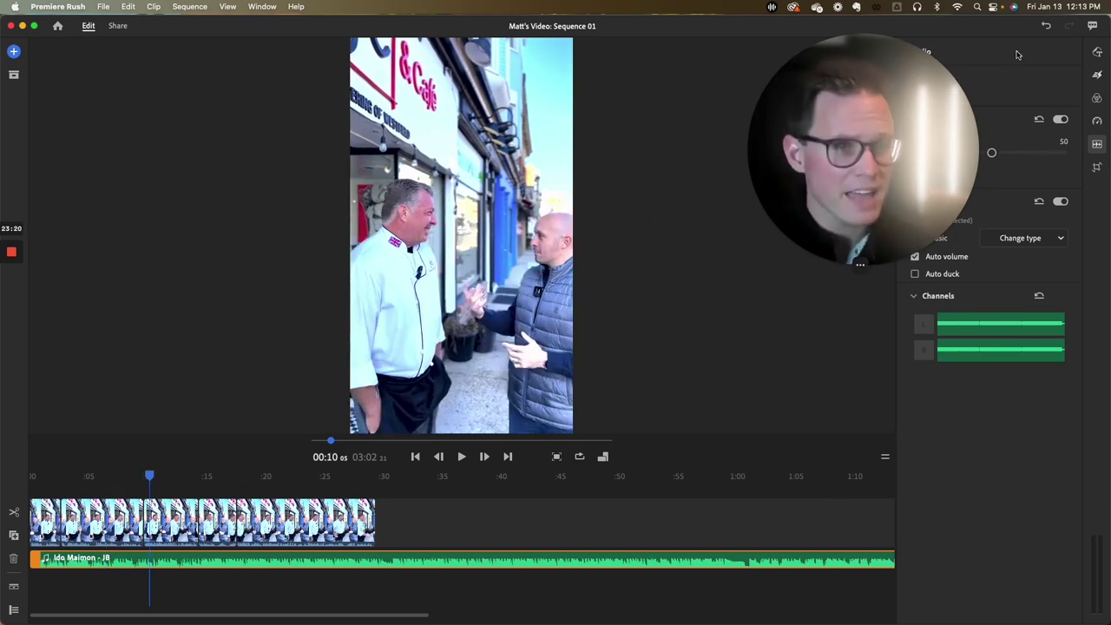
key(F11)
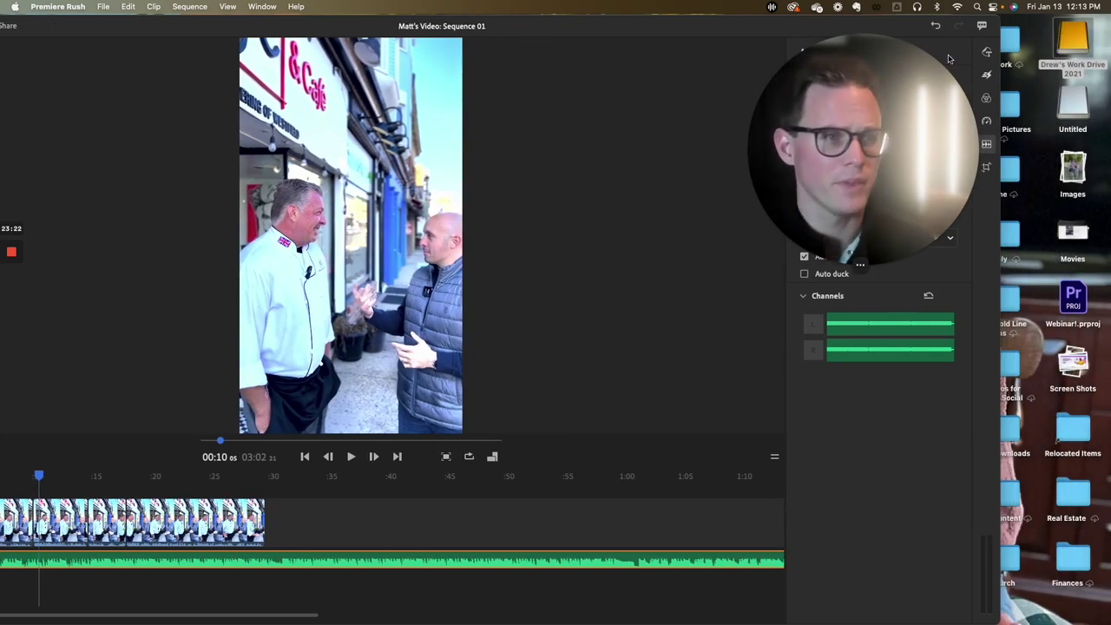
double_click(1073, 54)
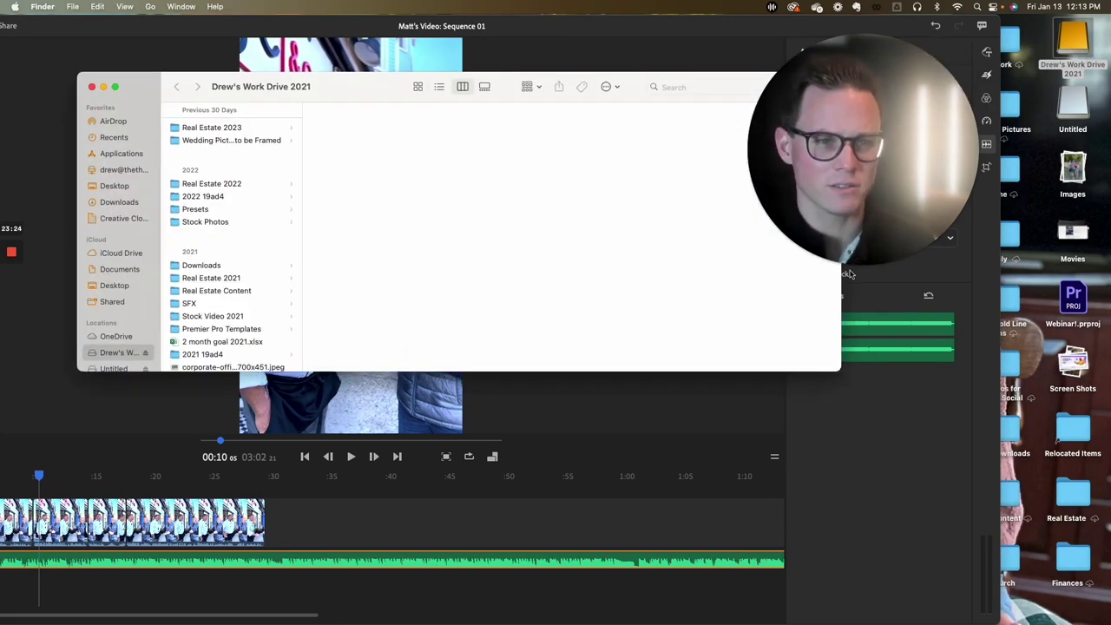
click(842, 266)
drag(807, 208, 1016, 75)
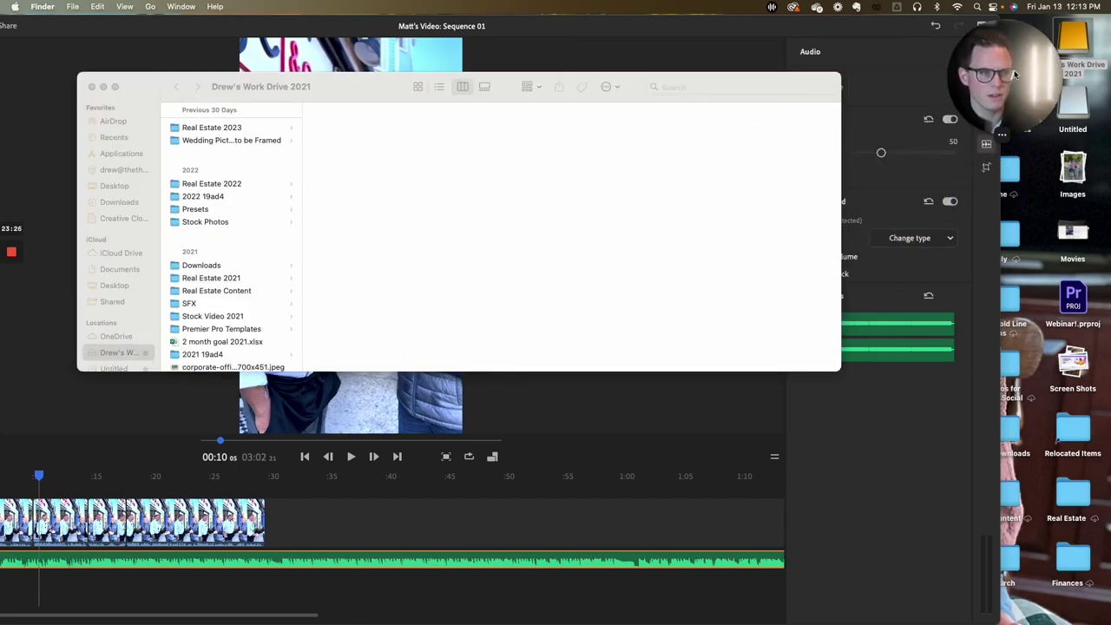
click(215, 128)
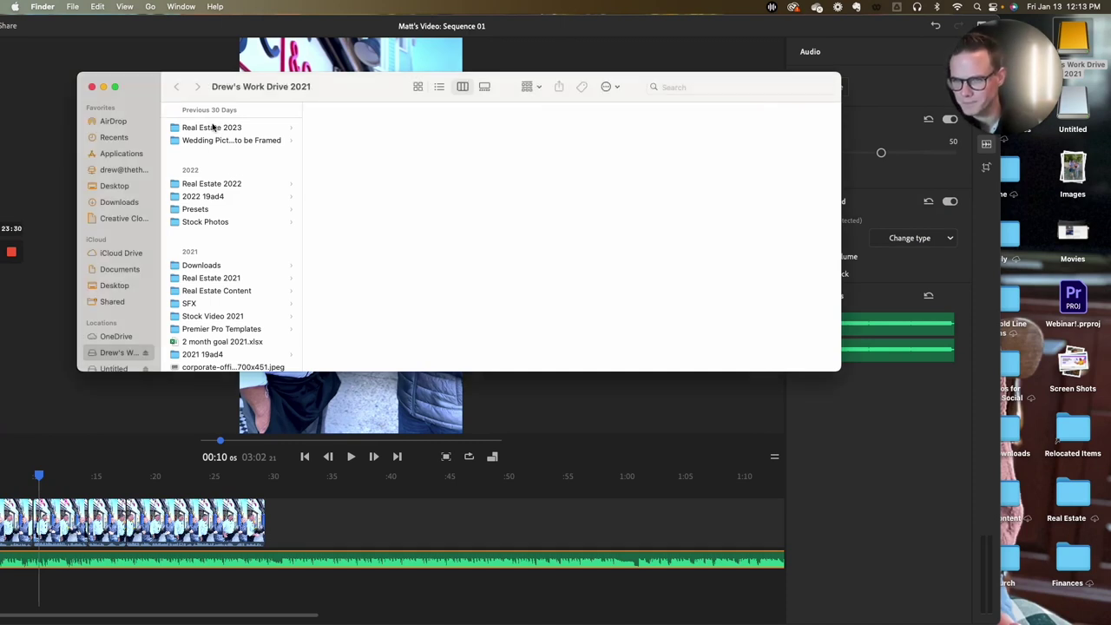
click(334, 128)
click(489, 127)
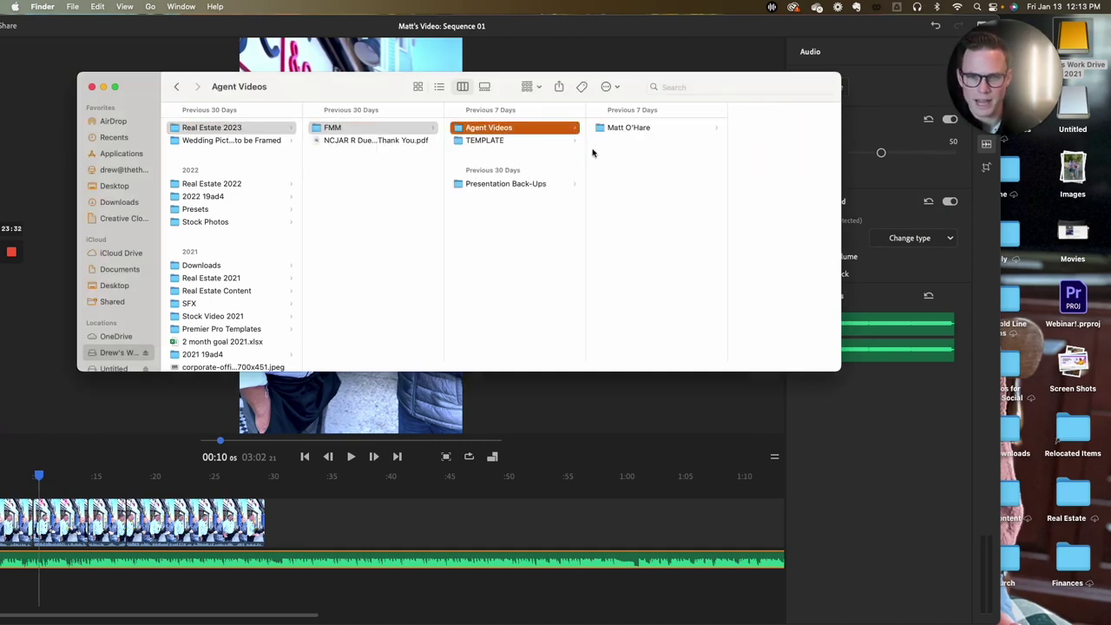
click(620, 130)
click(620, 130)
click(742, 140)
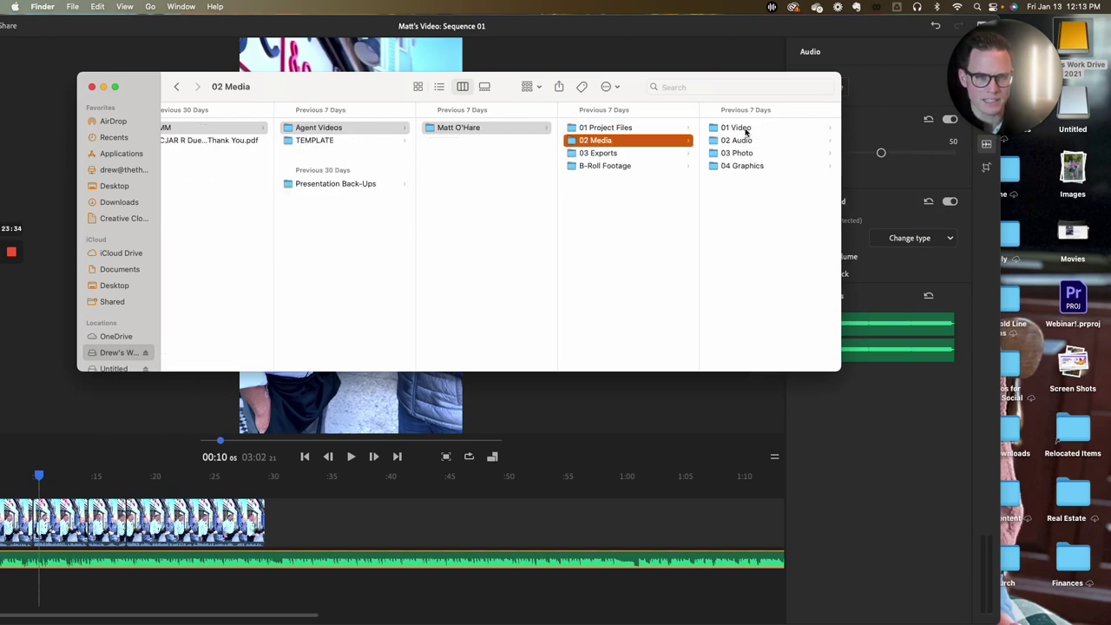
click(734, 130)
Append Interview Video Raw.mp4 to the end of the video track and switch back to Premiere Rush.
drag(745, 344, 356, 521)
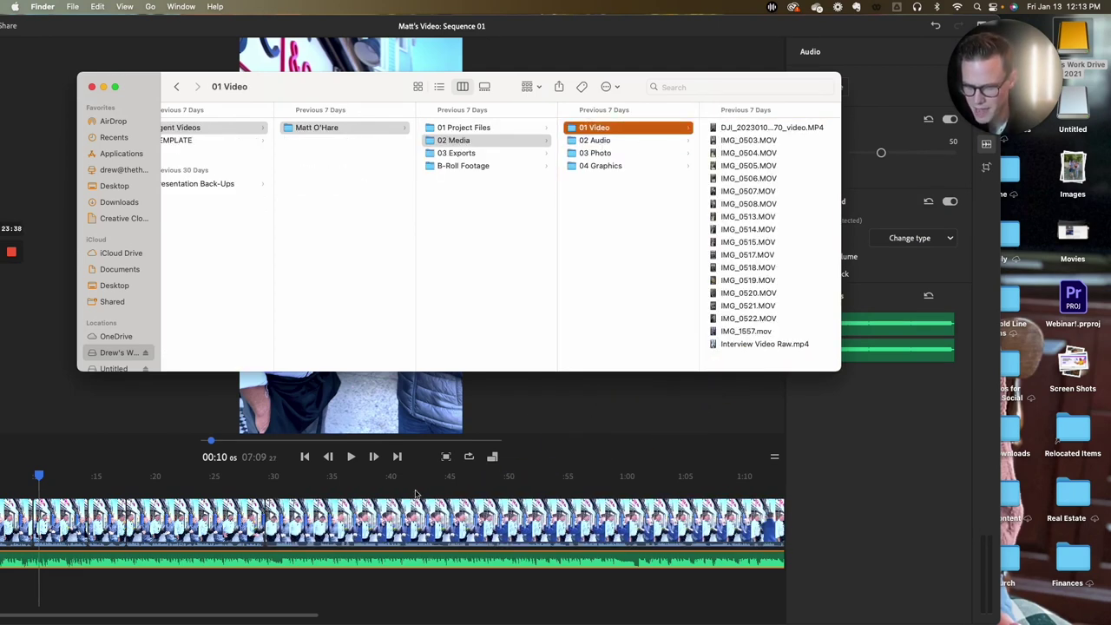
click(660, 24)
double_click(660, 24)
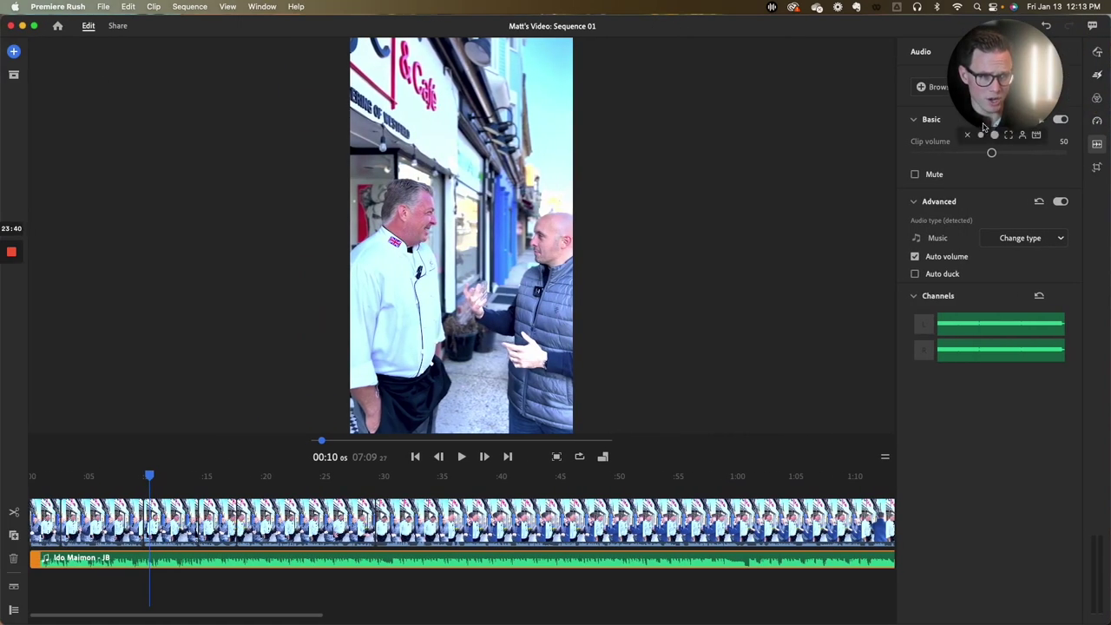
click(995, 135)
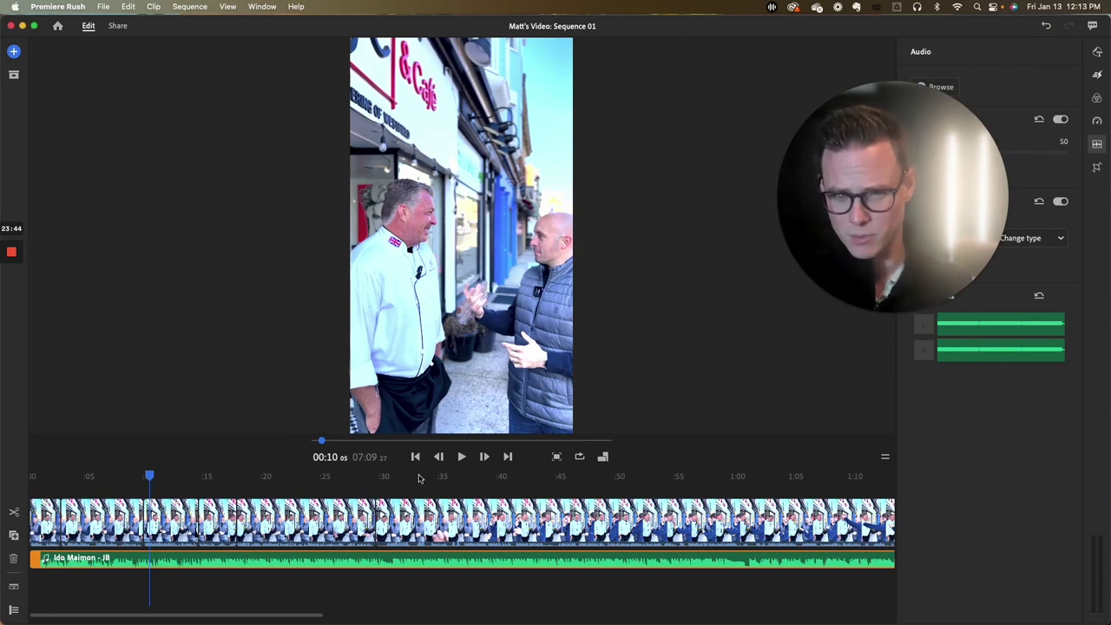
Scrub through the appended raw interview to about 03:36, playing short stretches to look for a lively moment.
drag(408, 476, 477, 476)
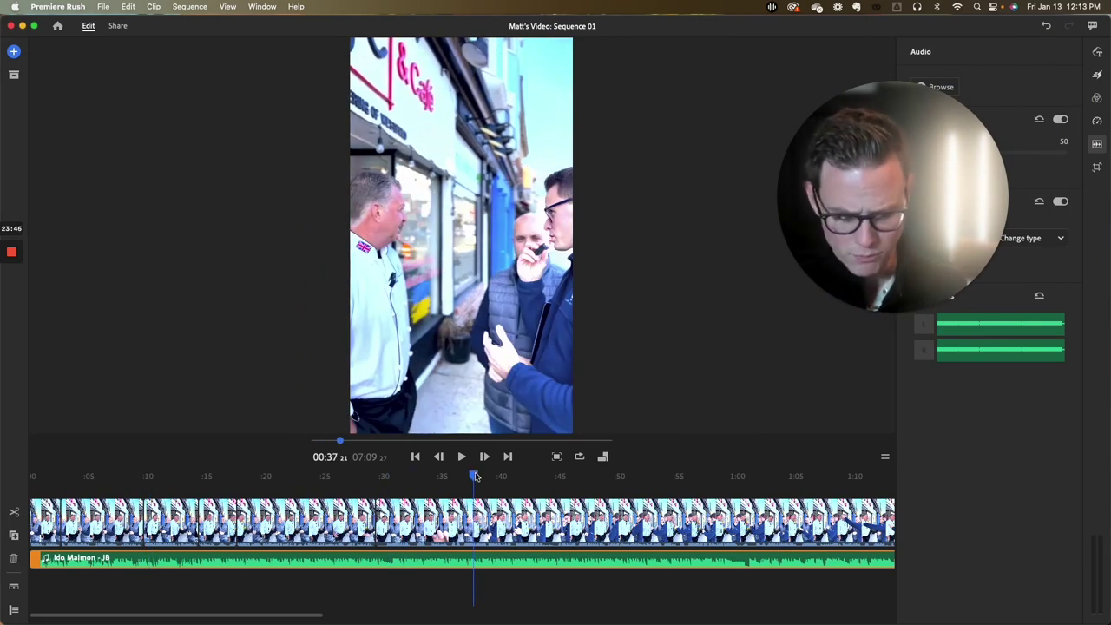
key(minus)
key(minus)
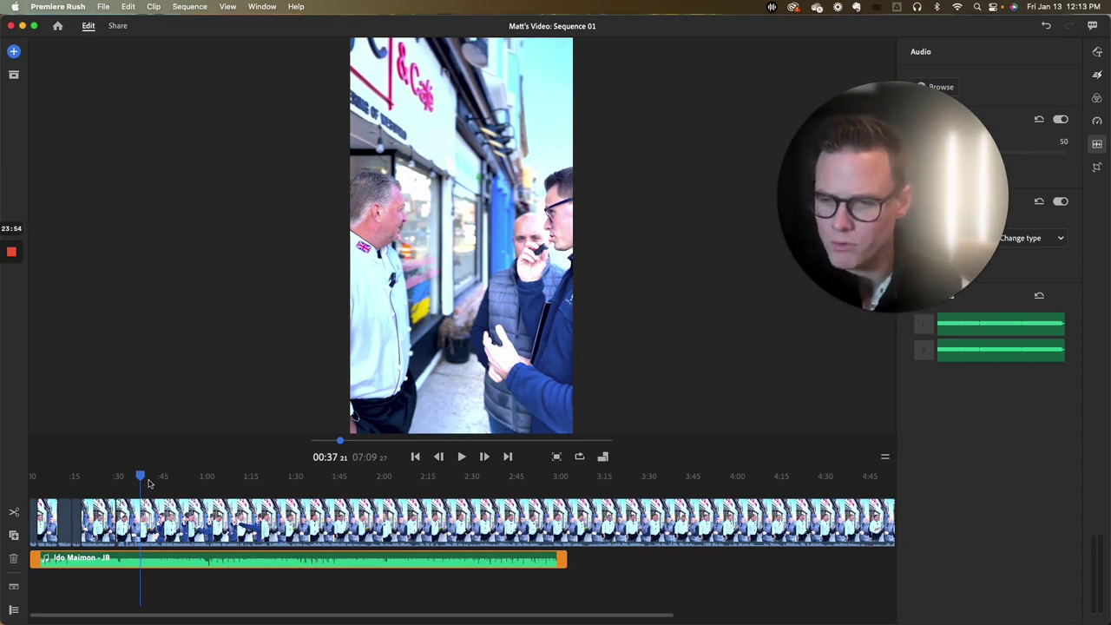
drag(148, 484, 519, 493)
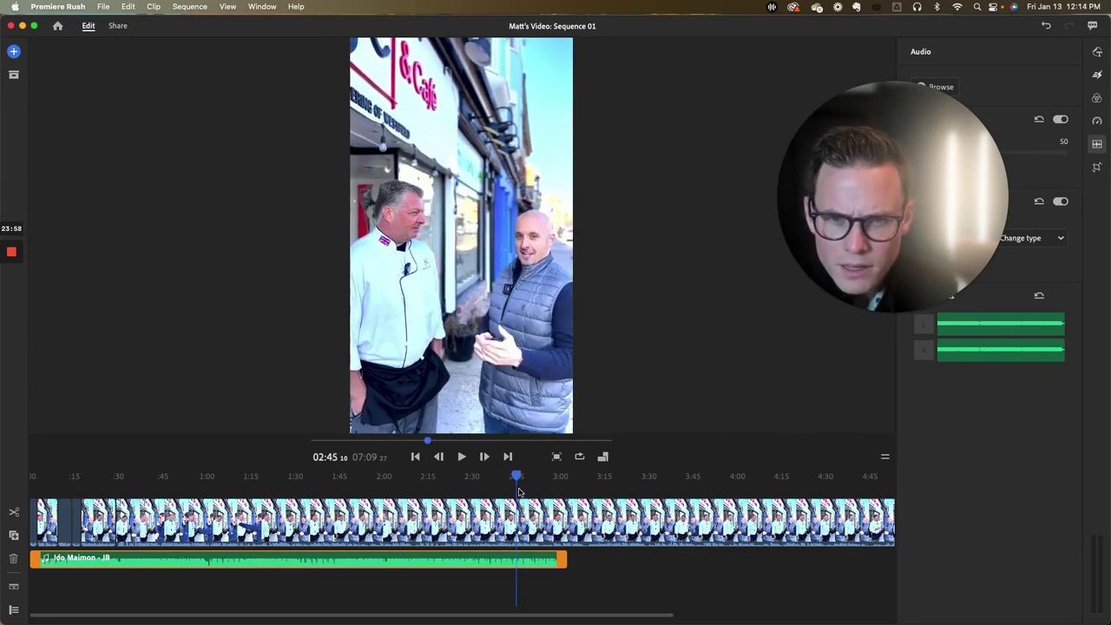
key(space)
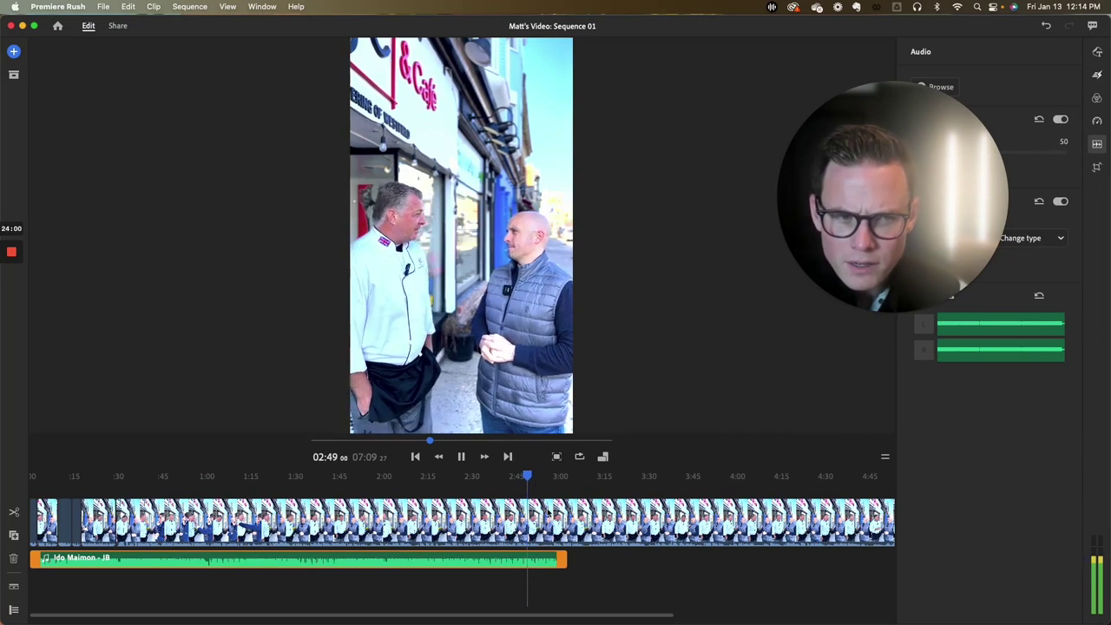
drag(530, 476, 608, 474)
key(space)
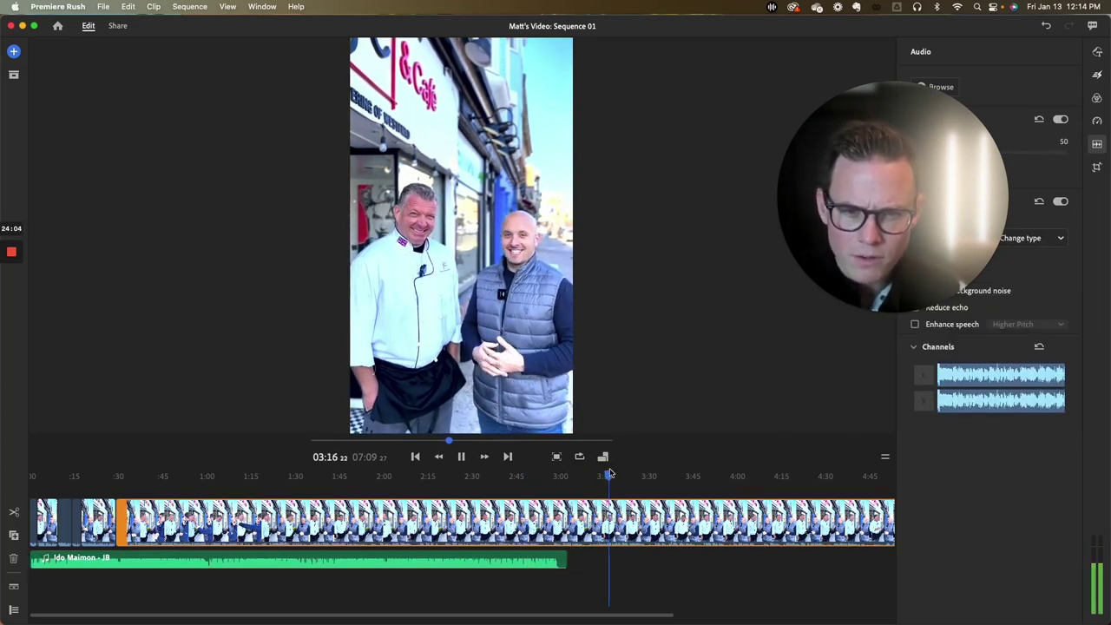
drag(609, 474, 651, 478)
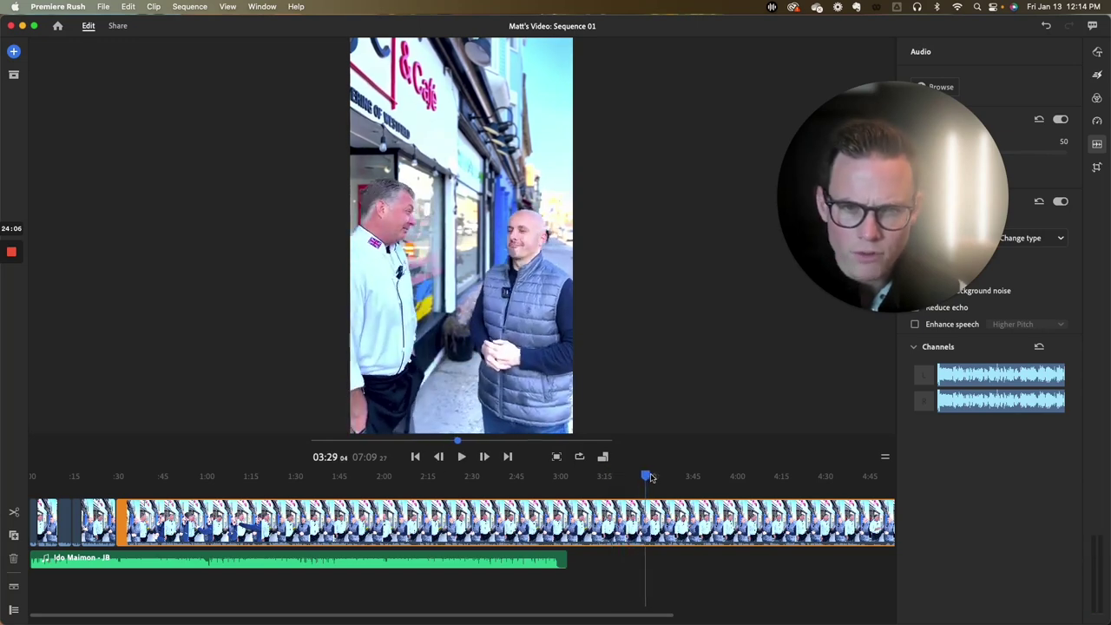
key(space)
key(minus)
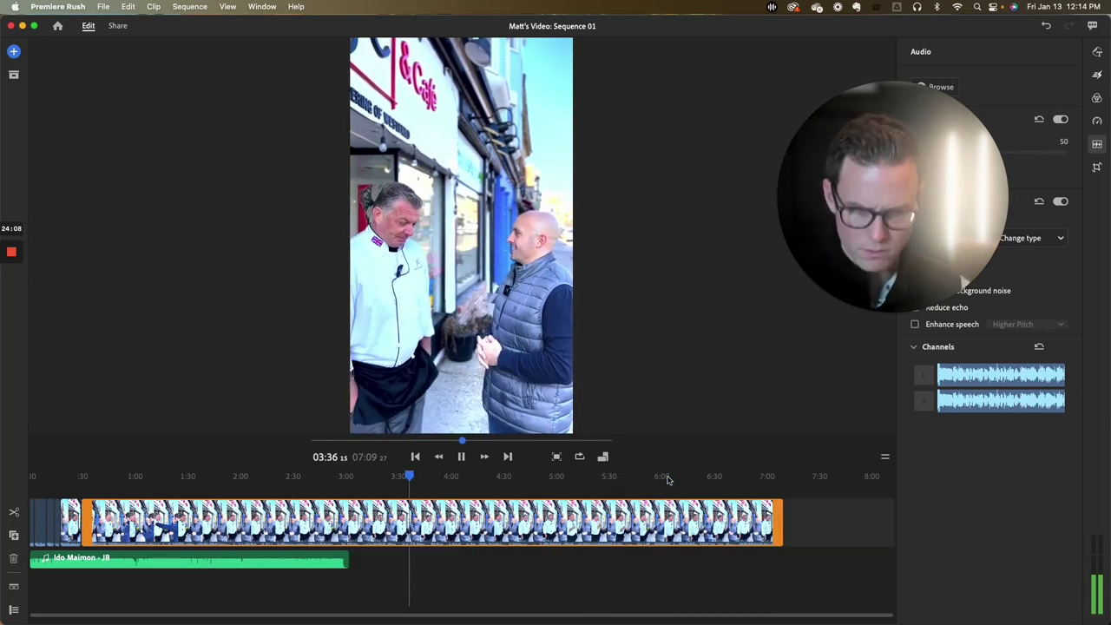
Play and scrub the raw interview between about 03:52 and 04:15 to locate a short reaction between the two men.
drag(425, 476, 438, 476)
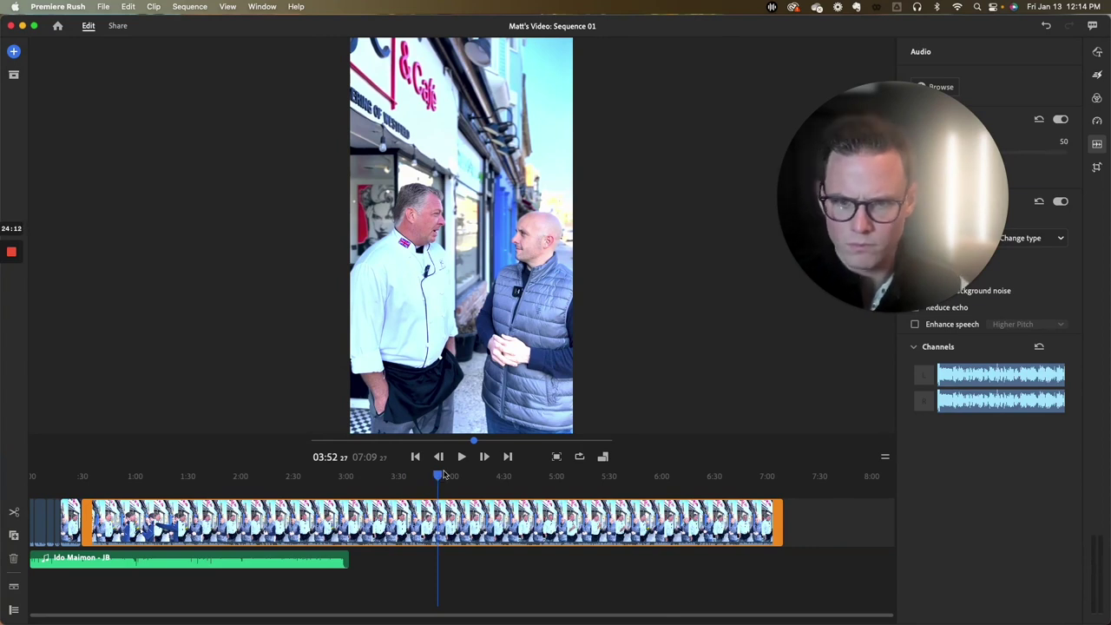
click(462, 457)
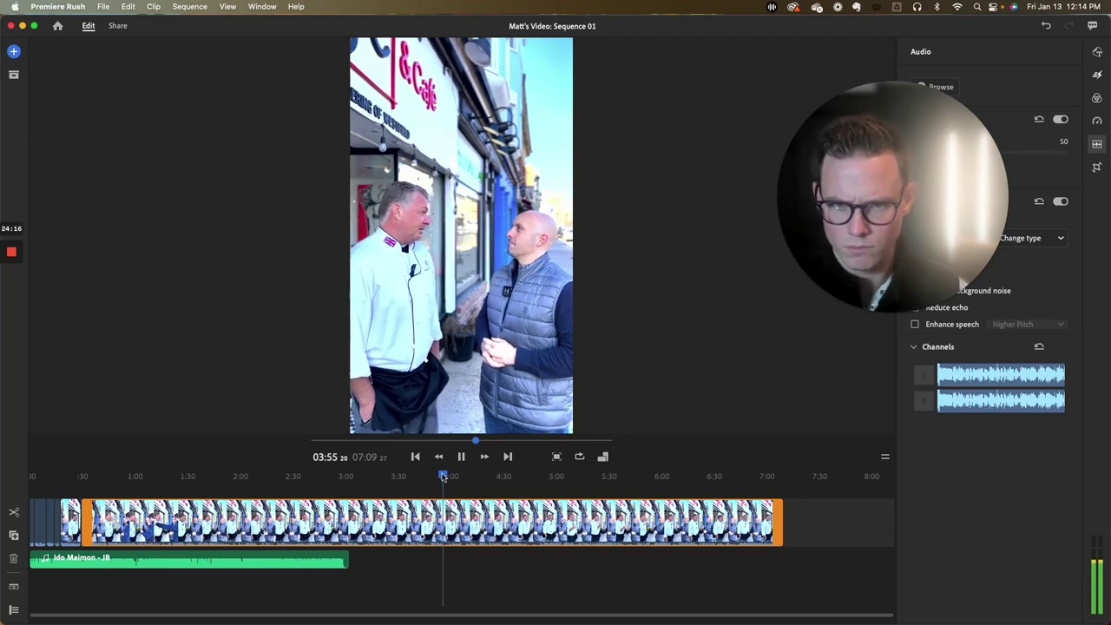
drag(443, 477, 458, 477)
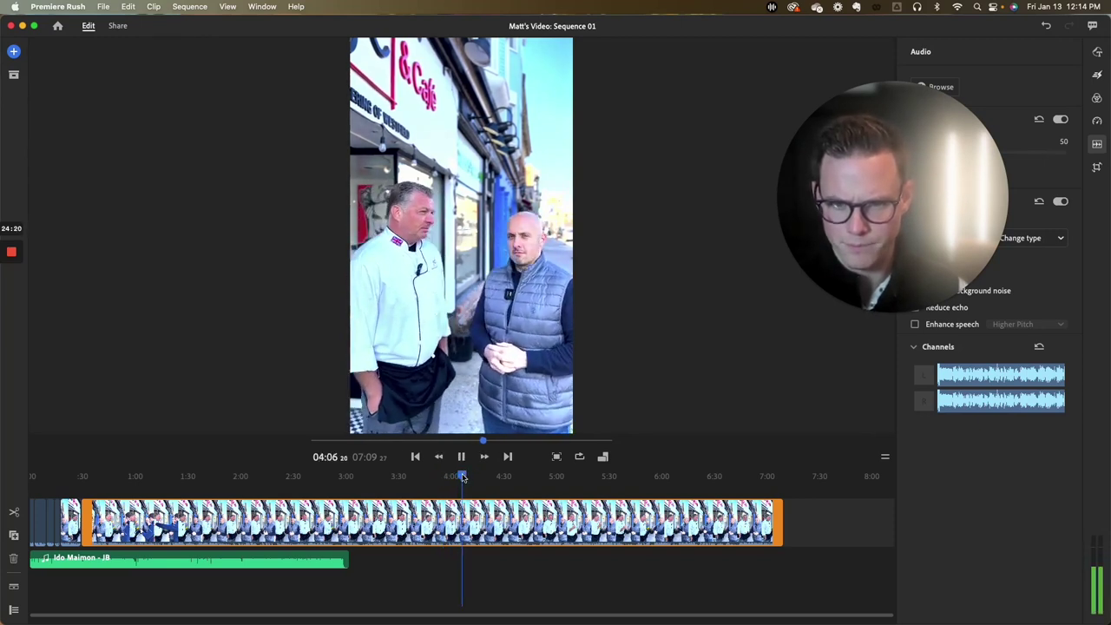
click(466, 476)
click(476, 477)
key(space)
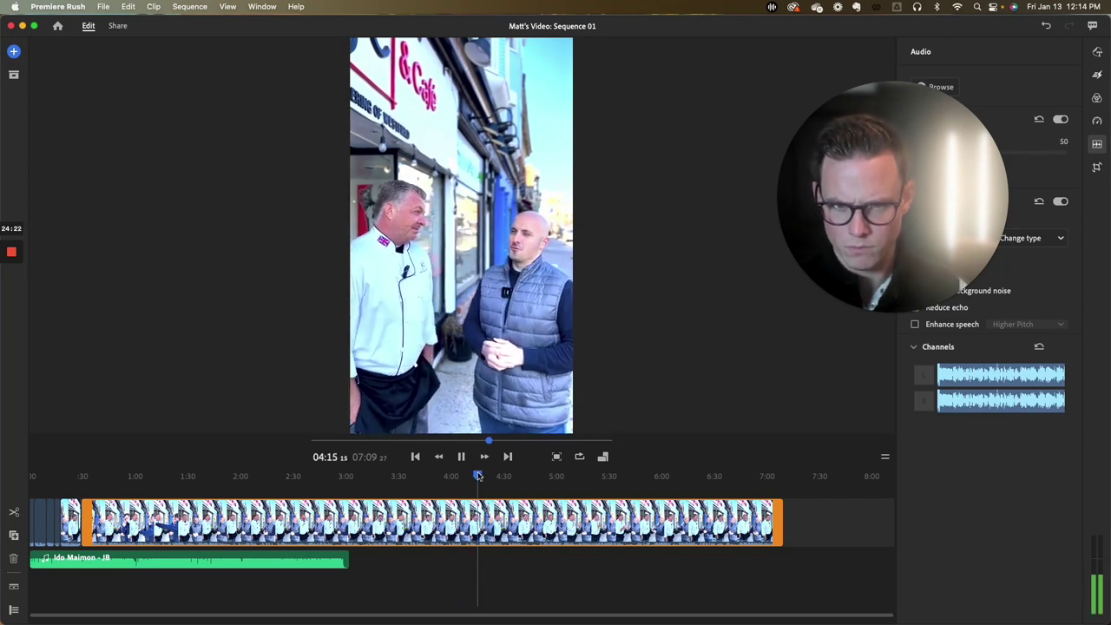
click(468, 476)
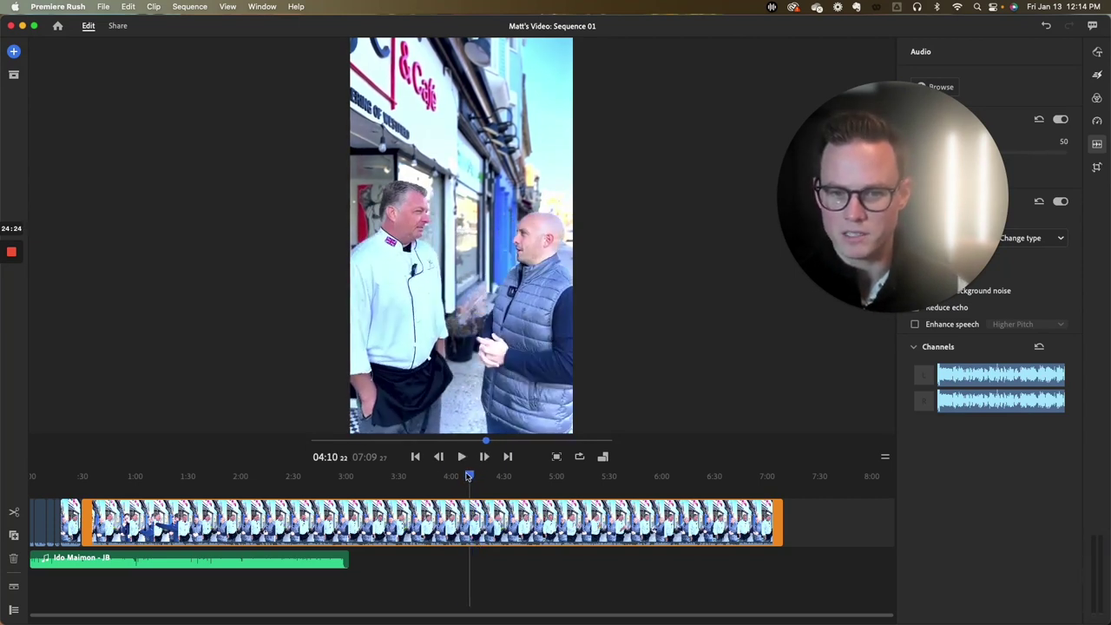
key(space)
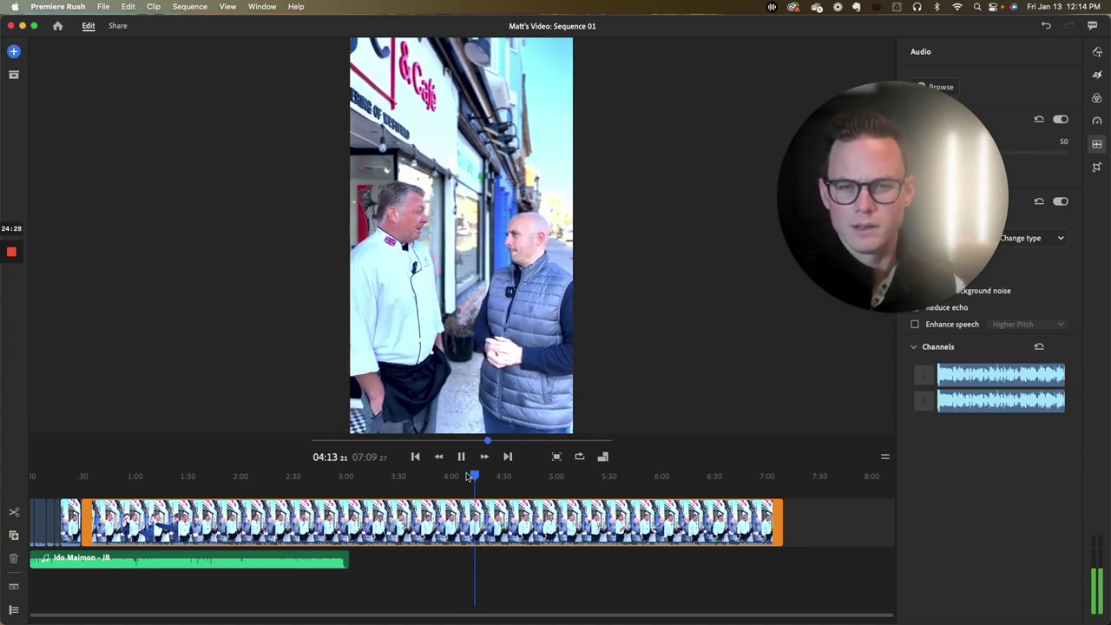
Isolate the short reaction by splitting the raw interview at about 04:15 and 04:16:24 and deleting the raw footage before and after it.
click(462, 458)
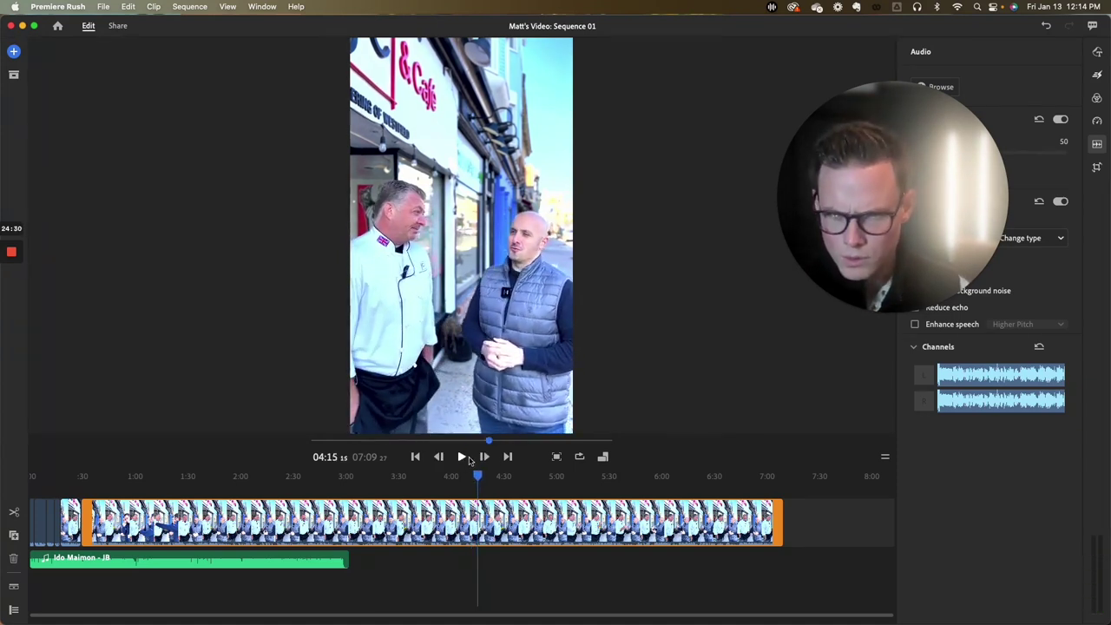
click(462, 458)
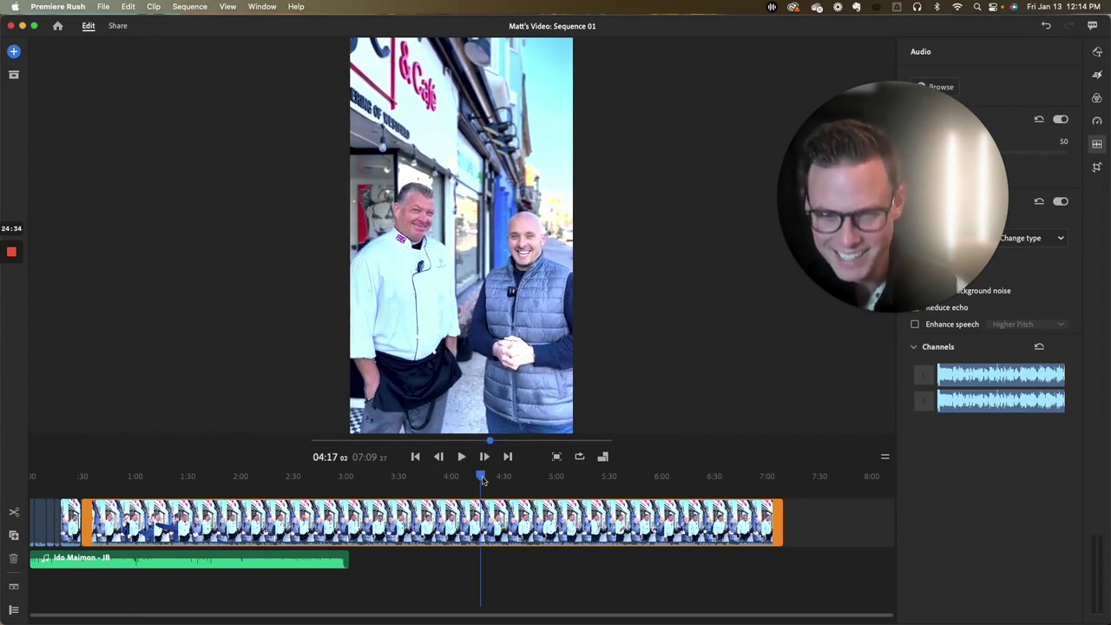
drag(481, 477, 481, 476)
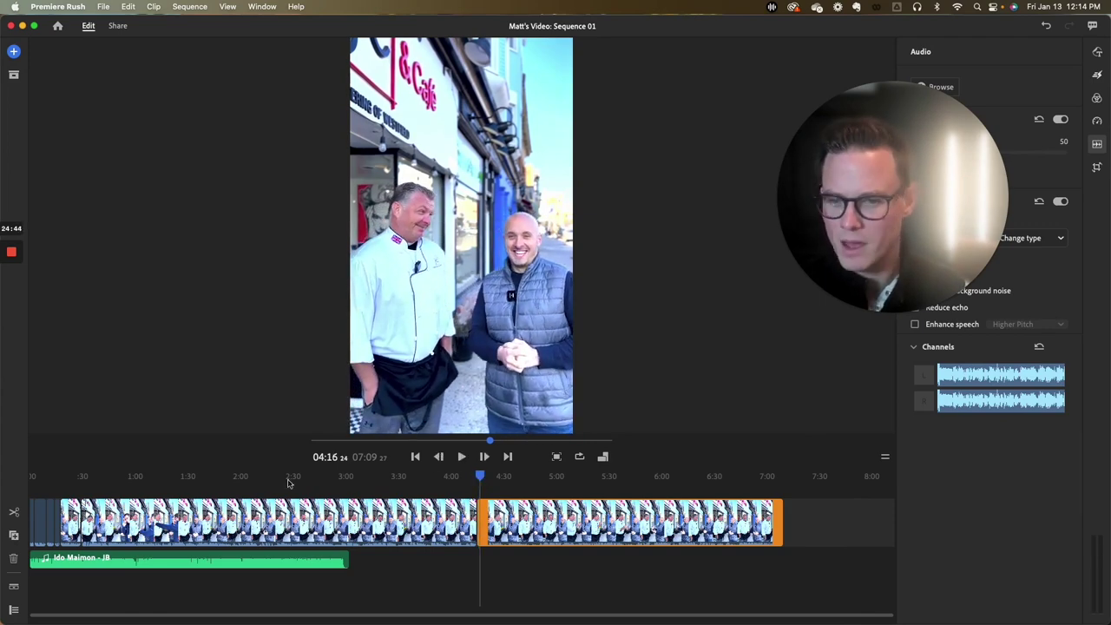
scroll(215, 496, up, 5)
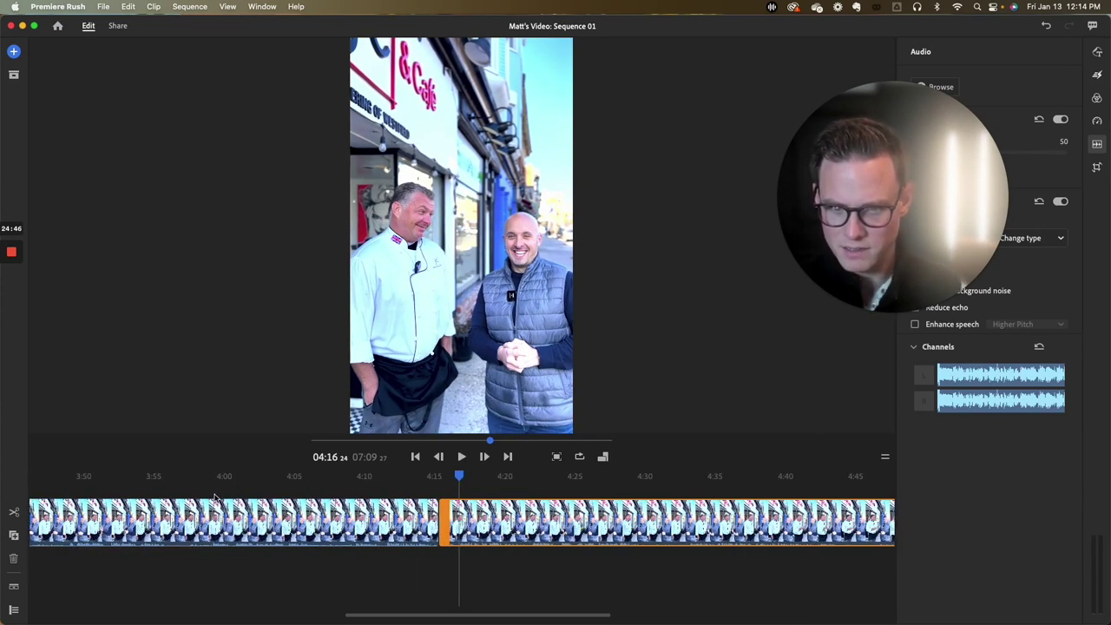
scroll(39, 506, up, 3)
click(13, 513)
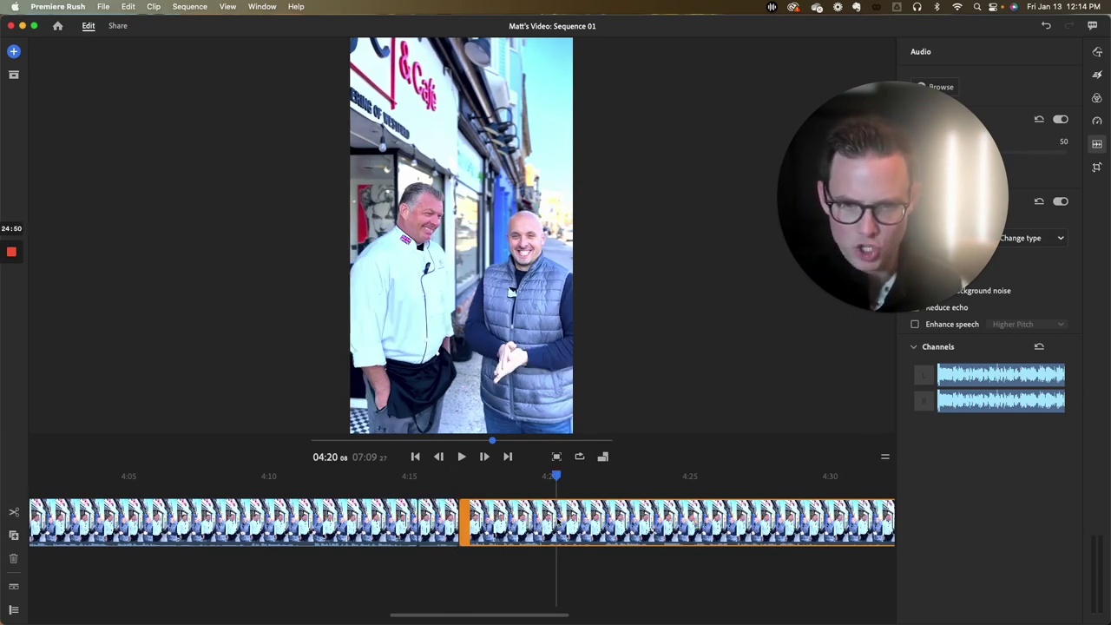
key(BackSpace)
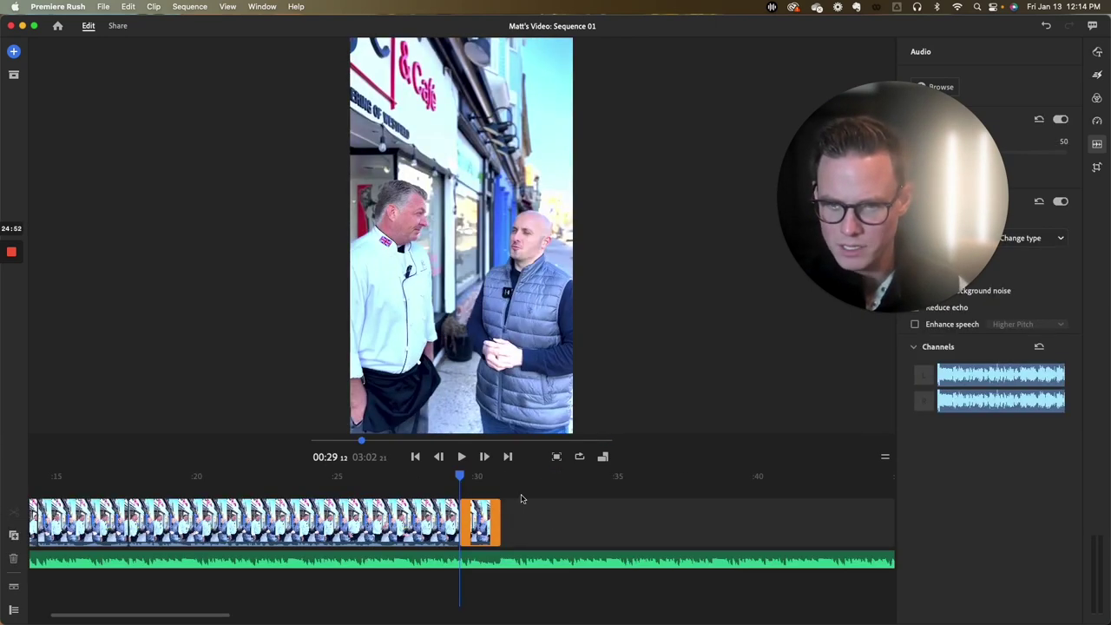
key(BackSpace)
Move the short reaction clip to the beginning of the video track and realign the music clip with the start of the sequence.
scroll(217, 525, down, 3)
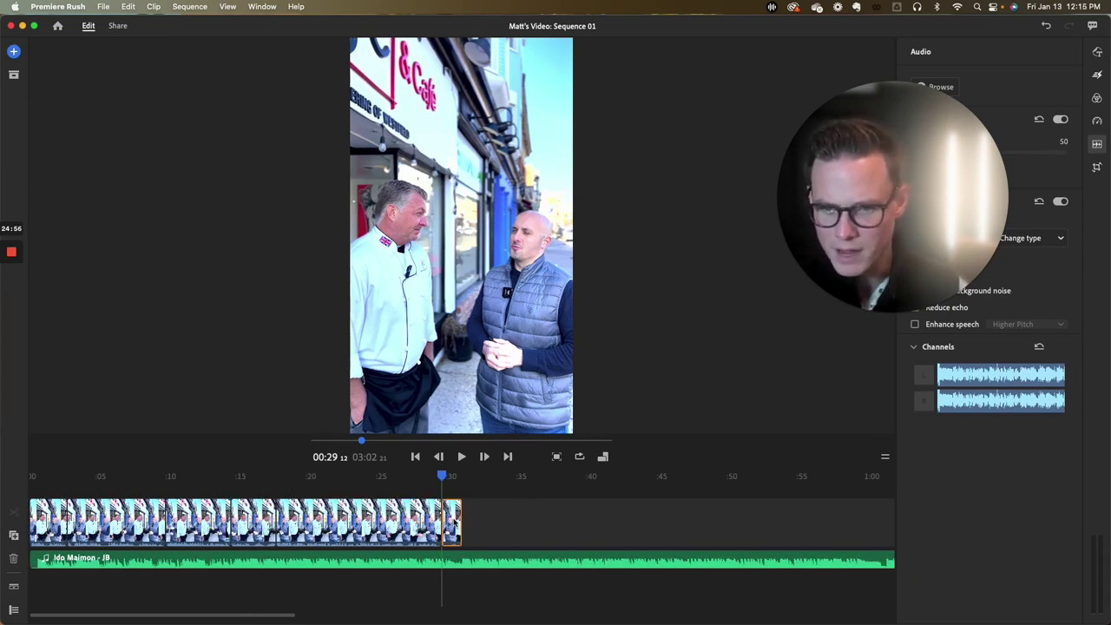
key(super+z)
key(super+z)
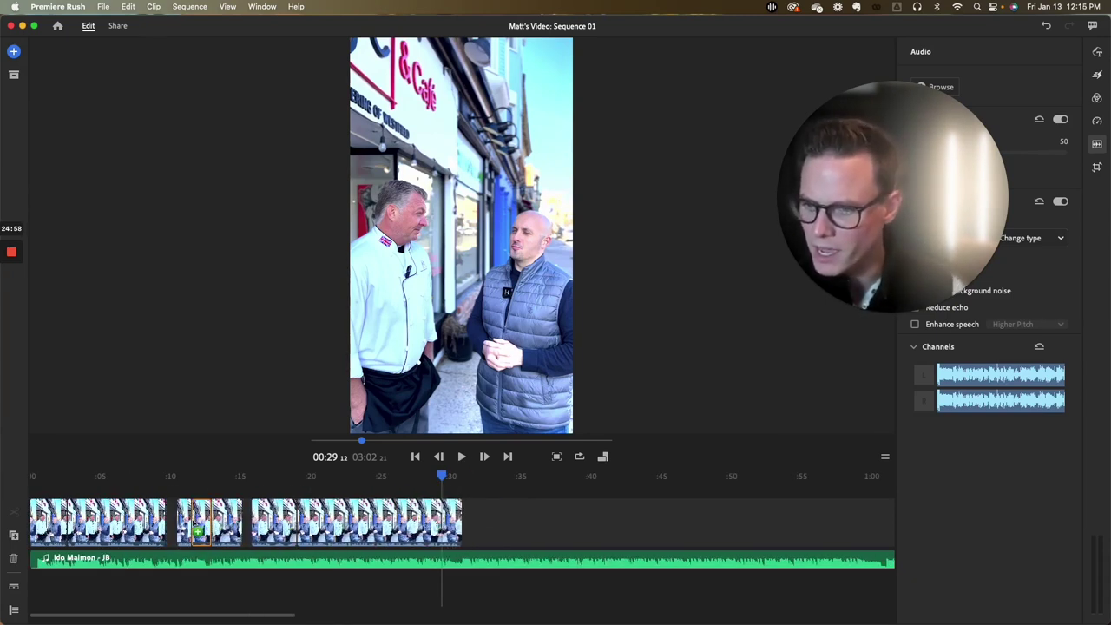
key(super+z)
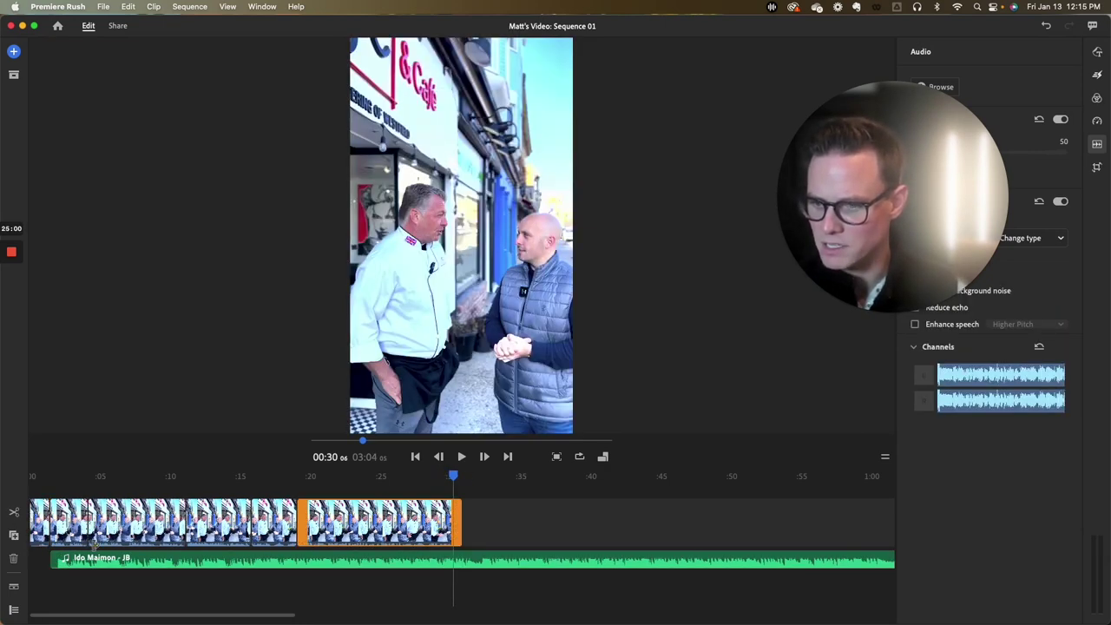
key(super+z)
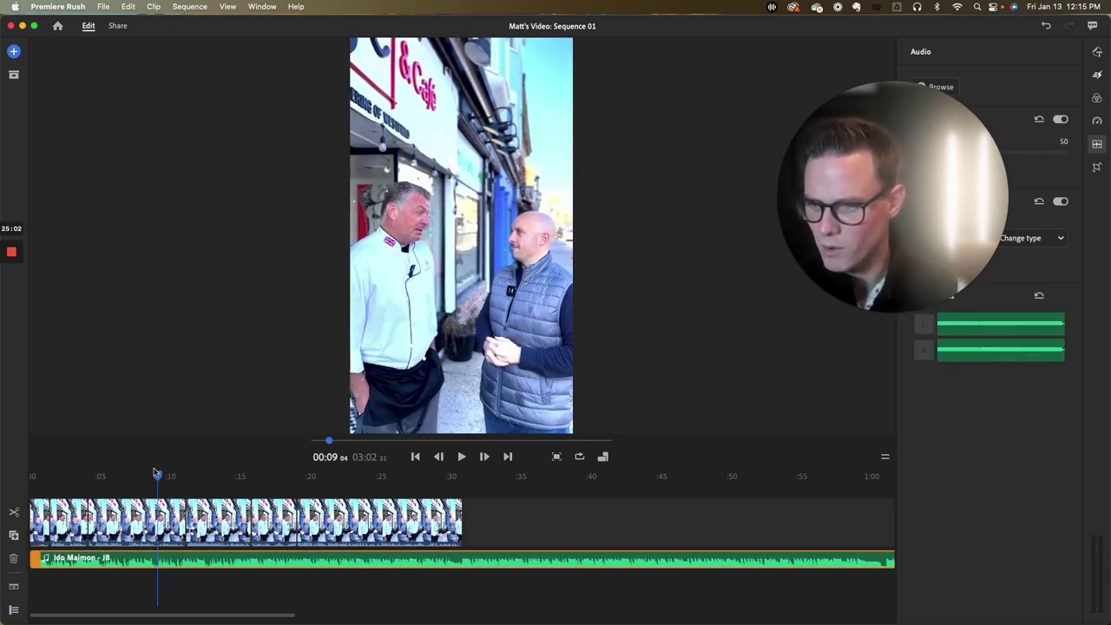
Play the first three seconds of the sequence to check the new opening clip against the music.
drag(154, 475, 3, 481)
key(space)
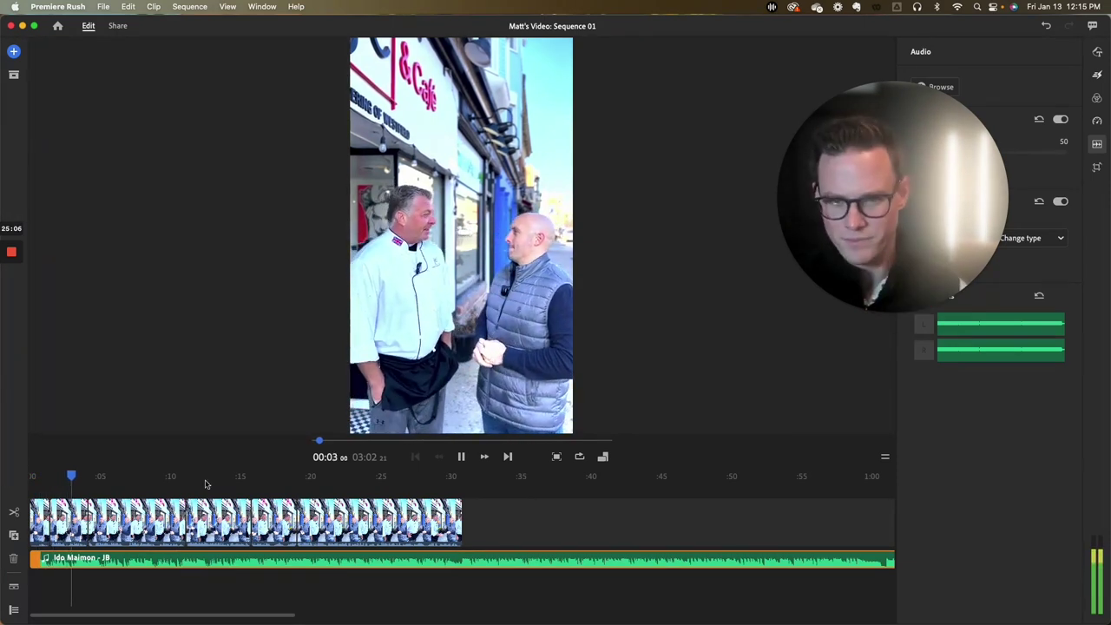
key(space)
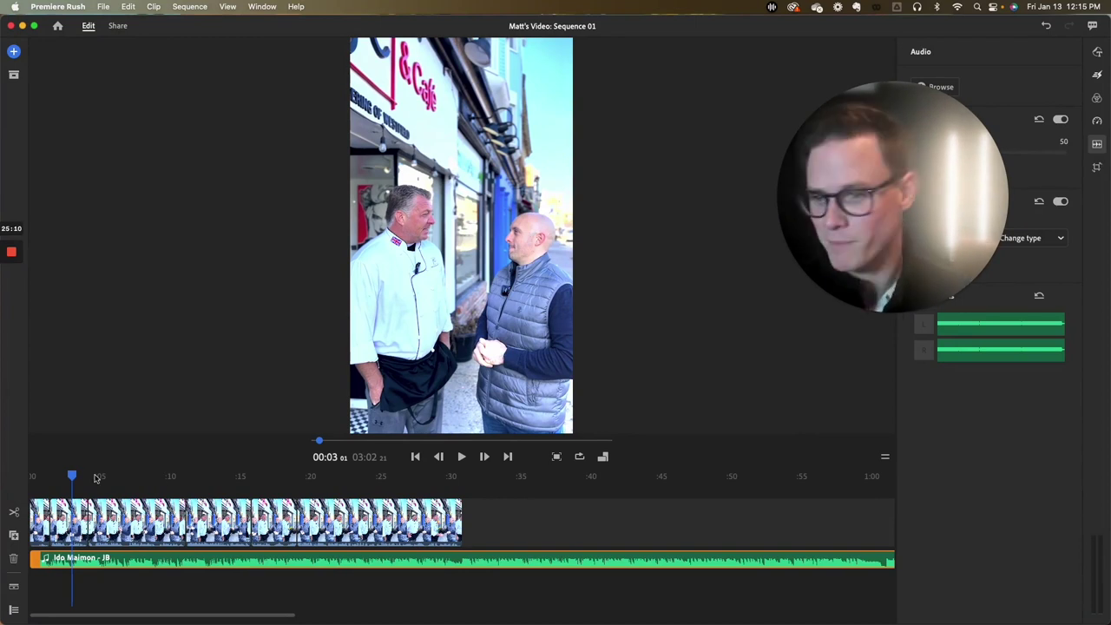
Set the opening reaction clip's volume to 74 and play the first seconds to check its loudness.
drag(72, 476, 32, 476)
click(130, 520)
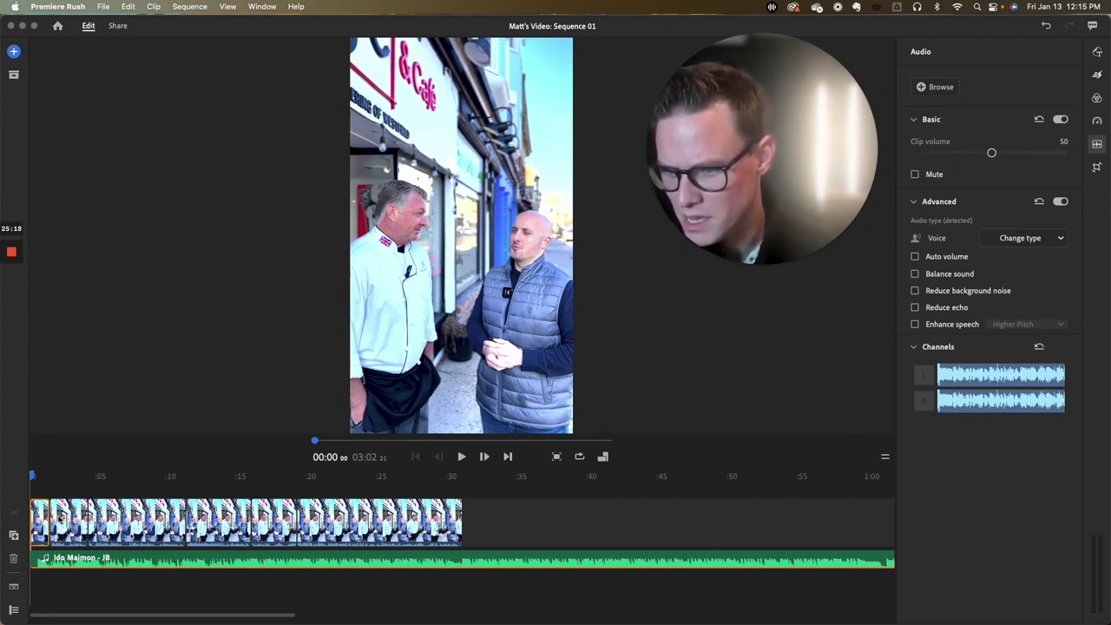
click(68, 521)
click(119, 521)
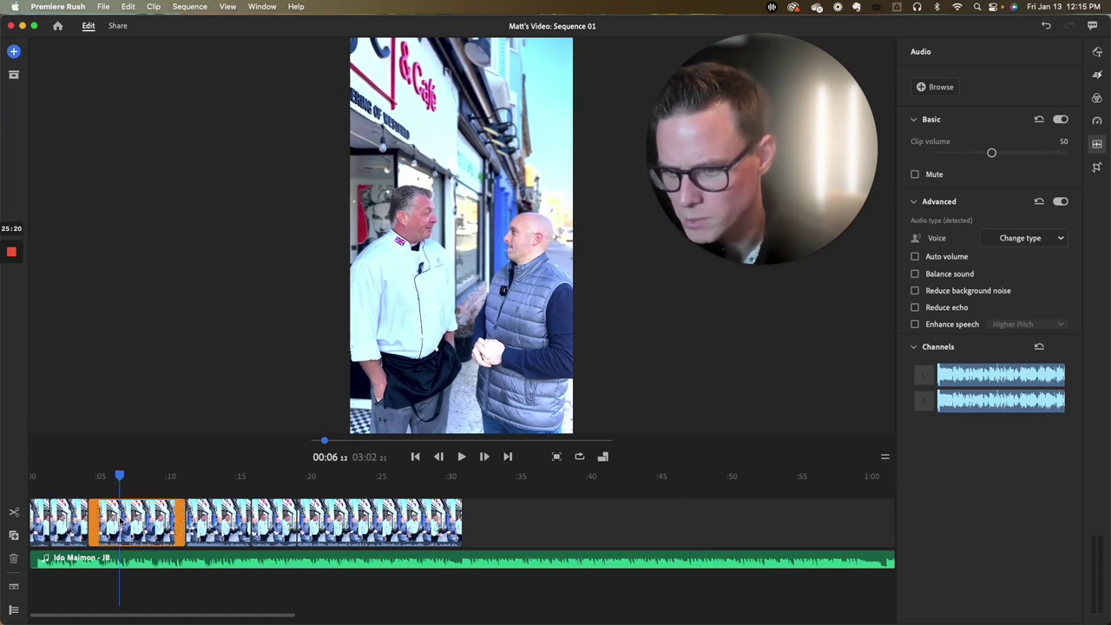
click(215, 526)
click(215, 526)
click(40, 476)
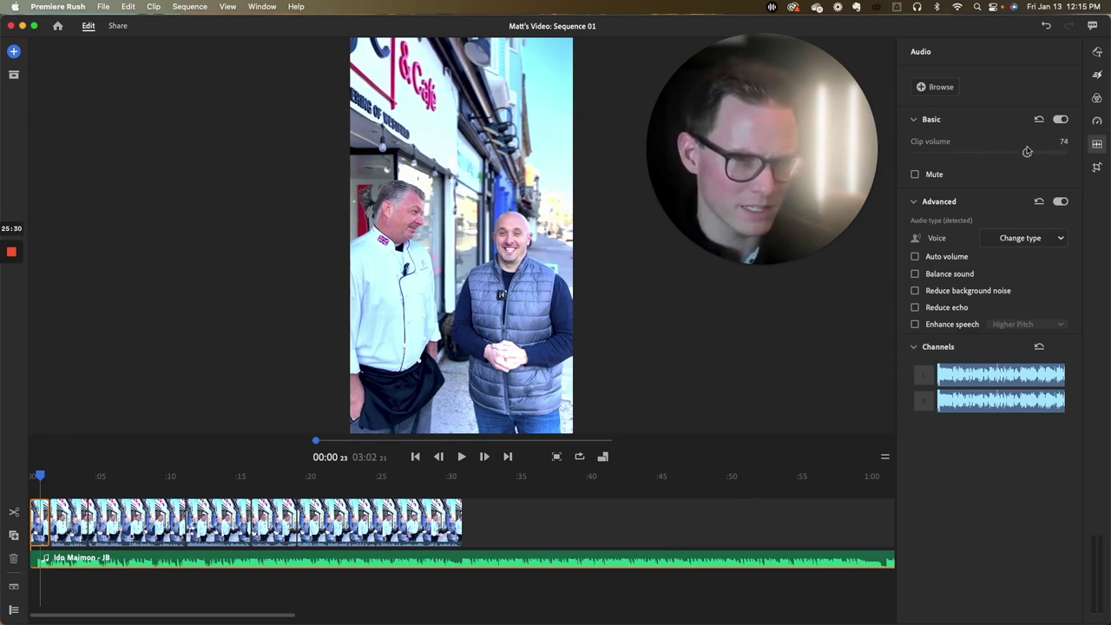
key(space)
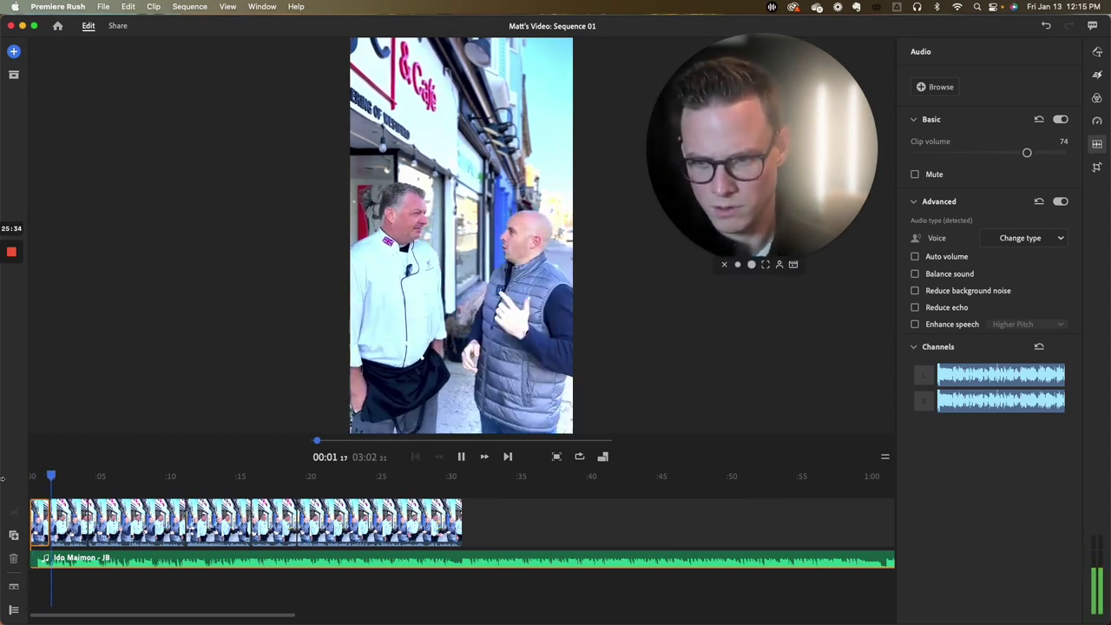
key(space)
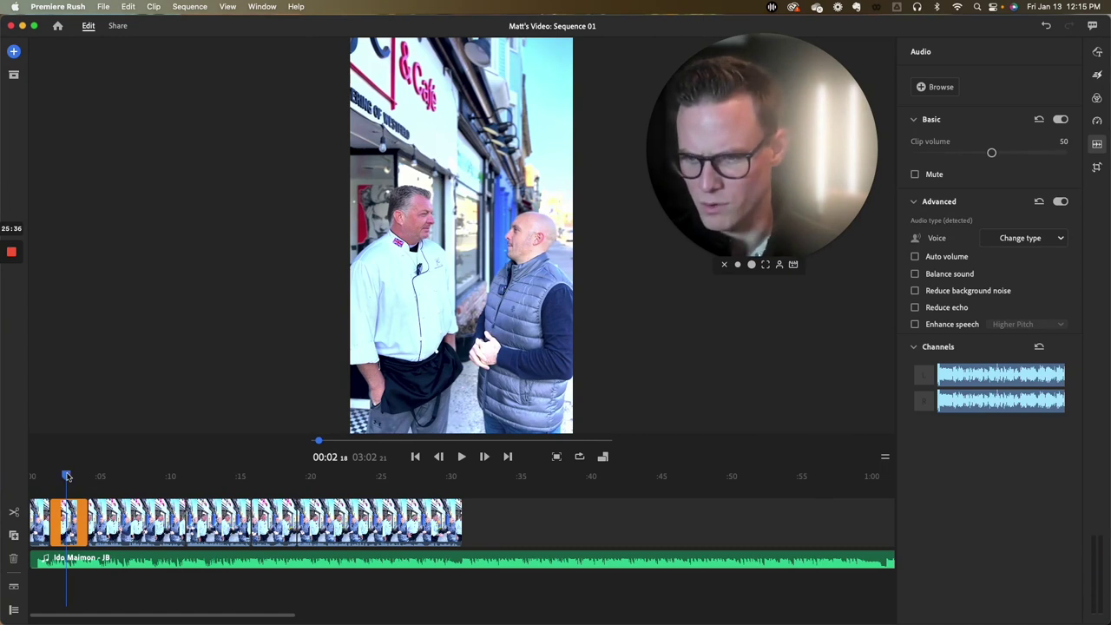
Set the opening reaction clip's volume to 85 and play the sequence from the start to check the transition into the interview.
drag(67, 475, 4, 481)
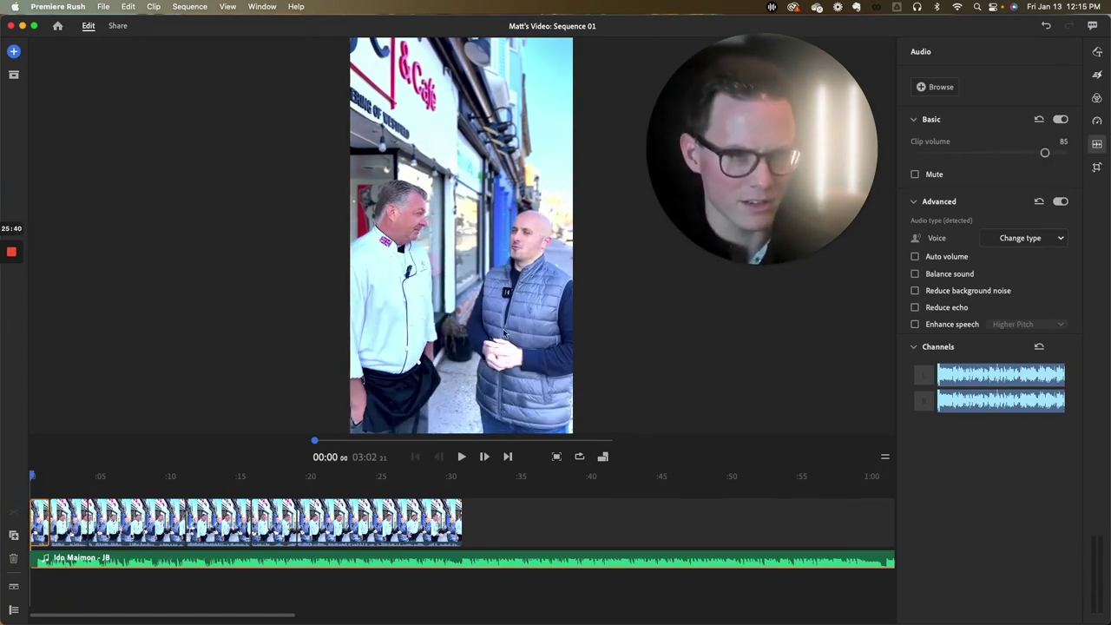
key(Right)
key(Right)
key(Right)
key(Right)
key(space)
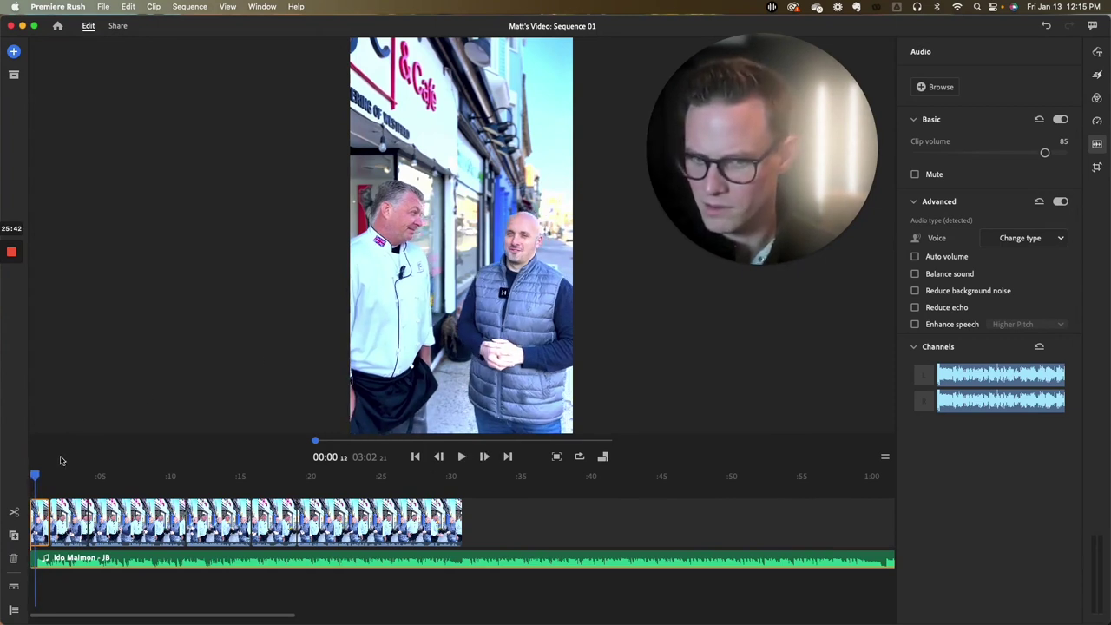
drag(39, 477, 3, 477)
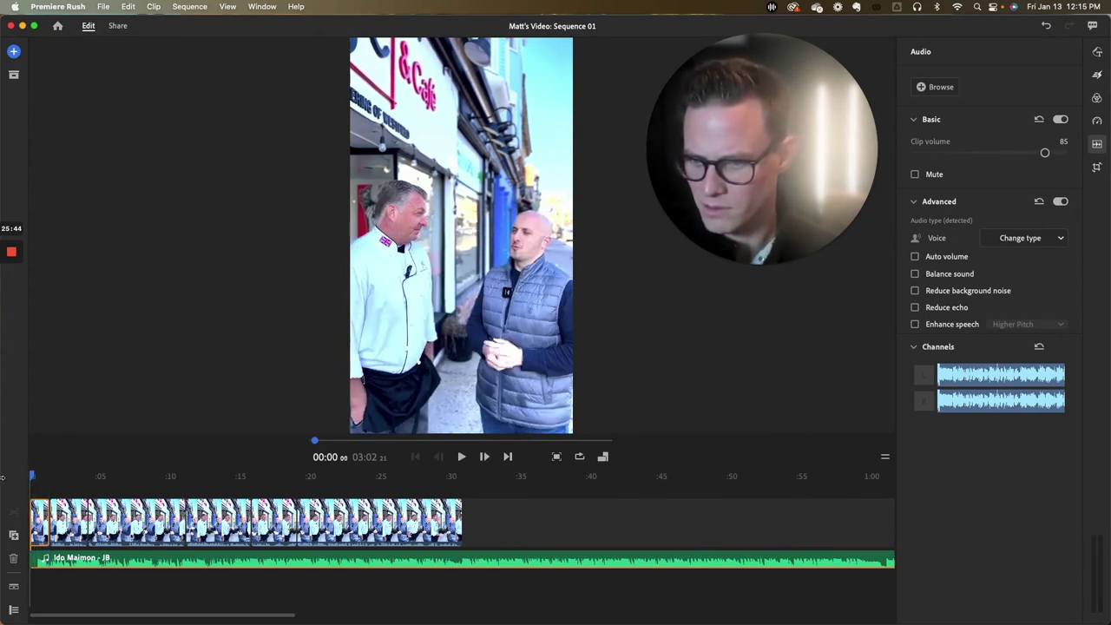
key(space)
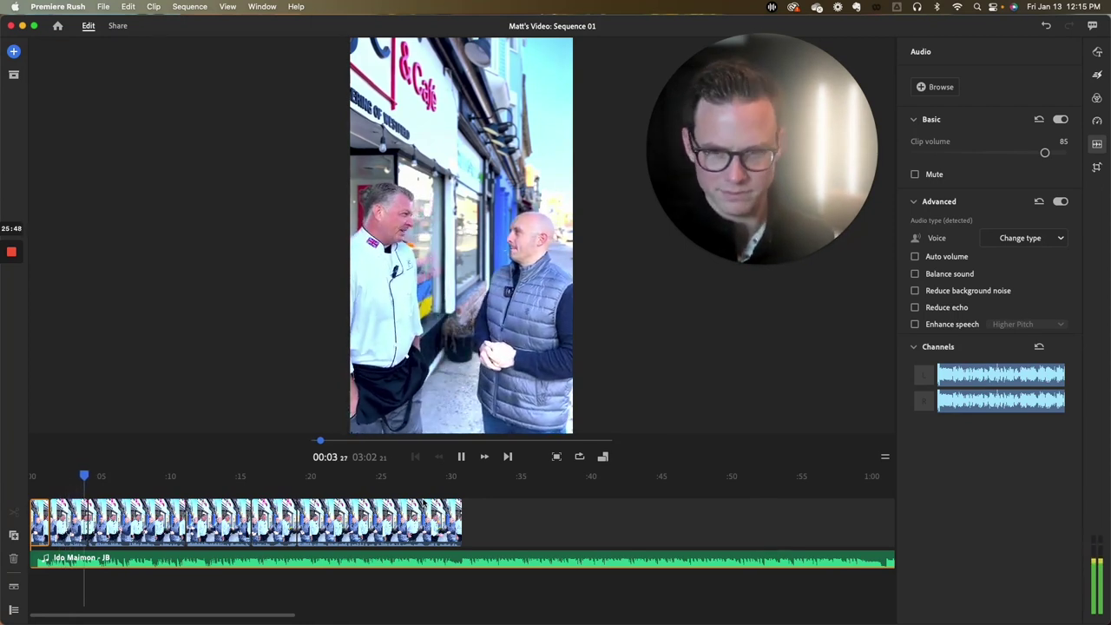
click(461, 457)
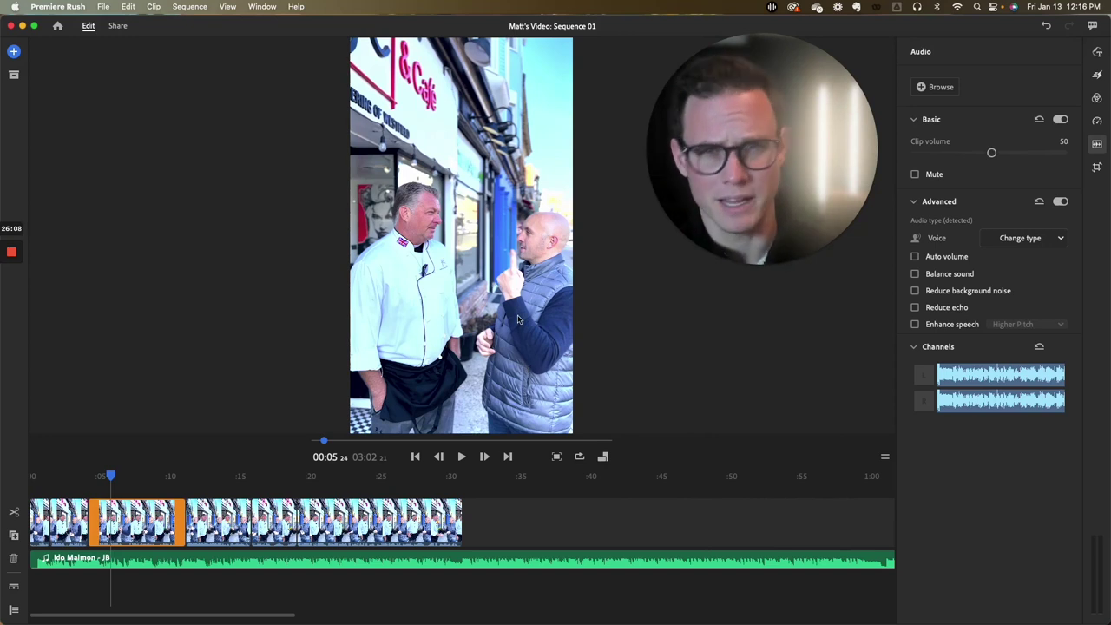
Play the opening of the sequence from the start to recheck the reaction clip and its transition into the interview.
drag(111, 476, 1, 476)
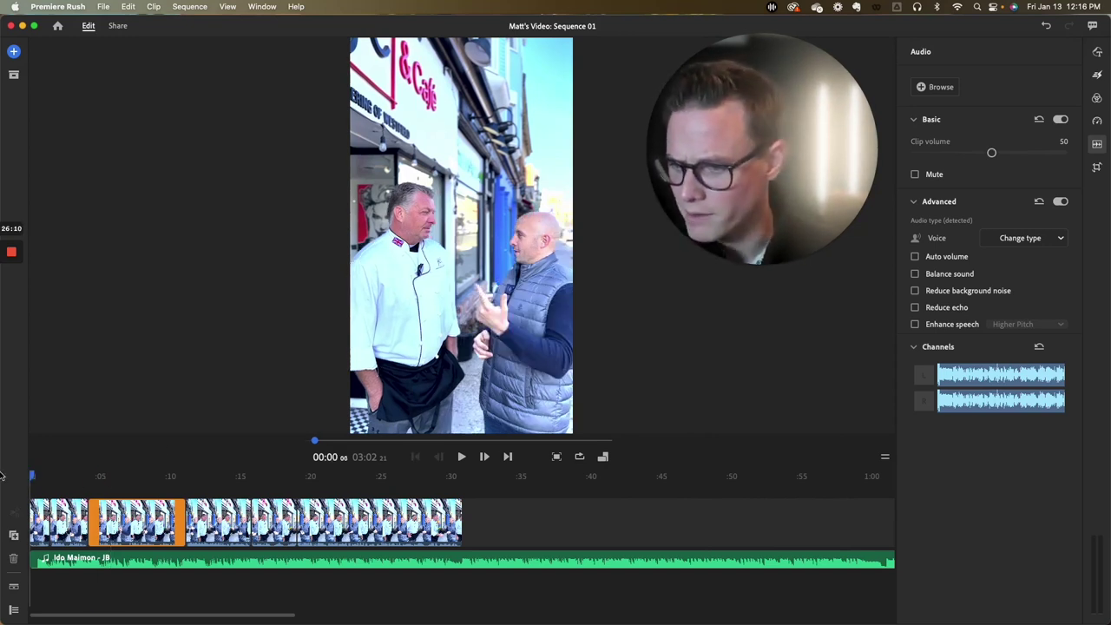
click(124, 560)
key(space)
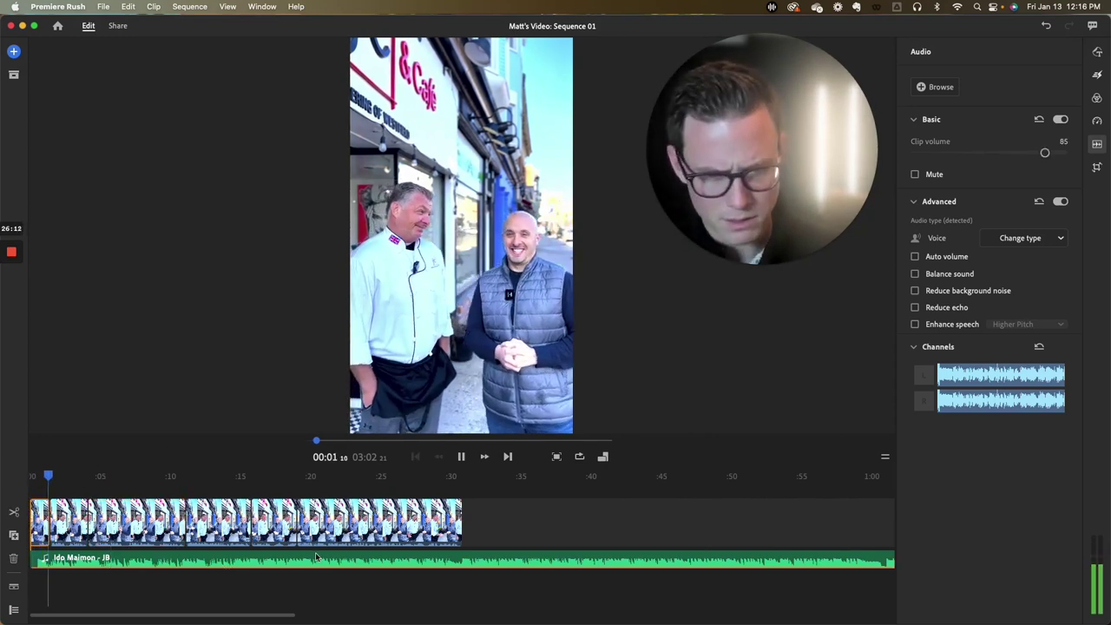
key(space)
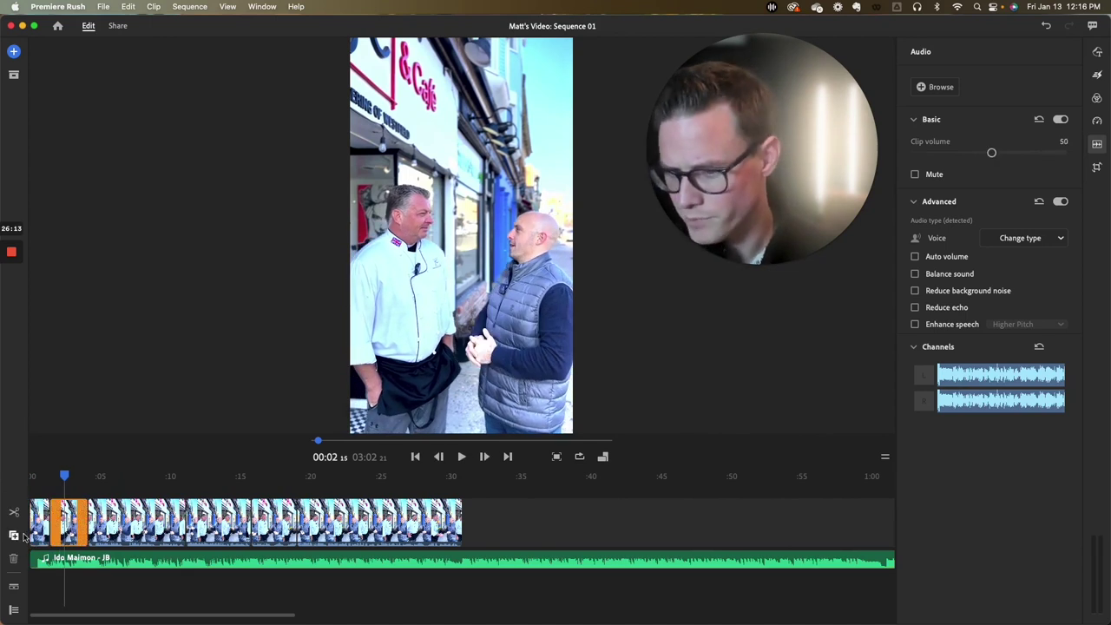
Split the music clip at the end of the interview video, about 00:30, and delete the excess music after it.
click(469, 488)
click(461, 484)
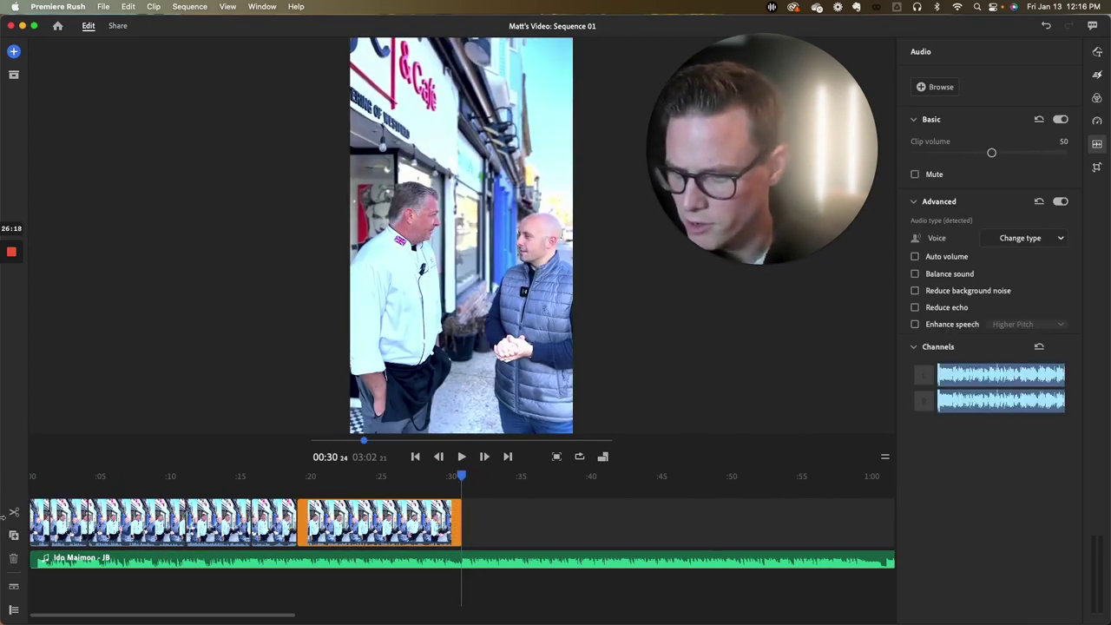
click(35, 559)
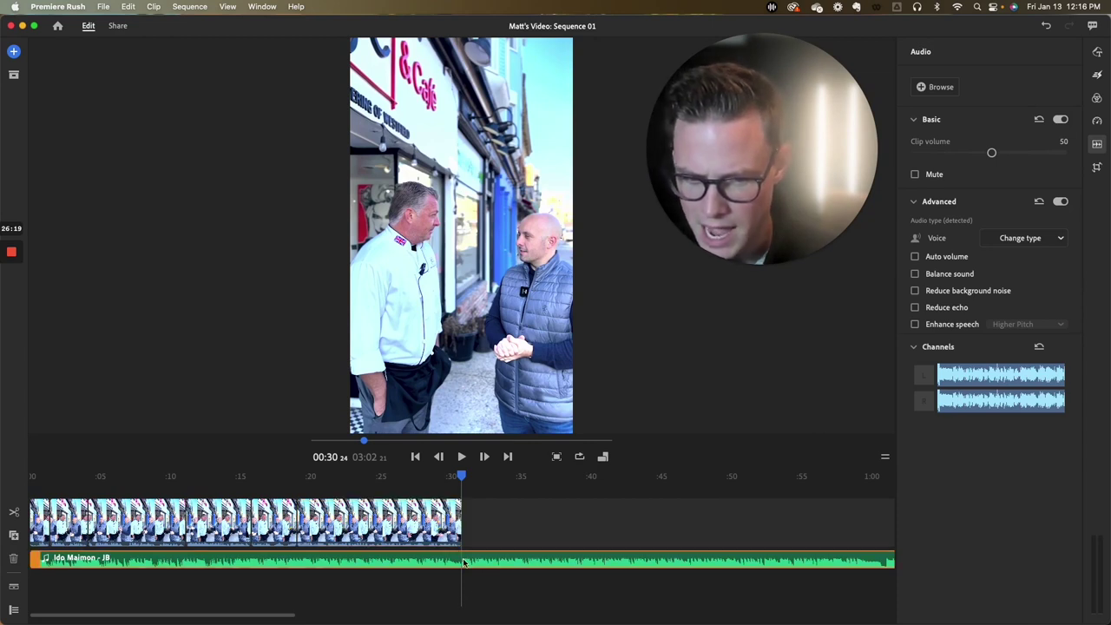
click(12, 514)
key(Delete)
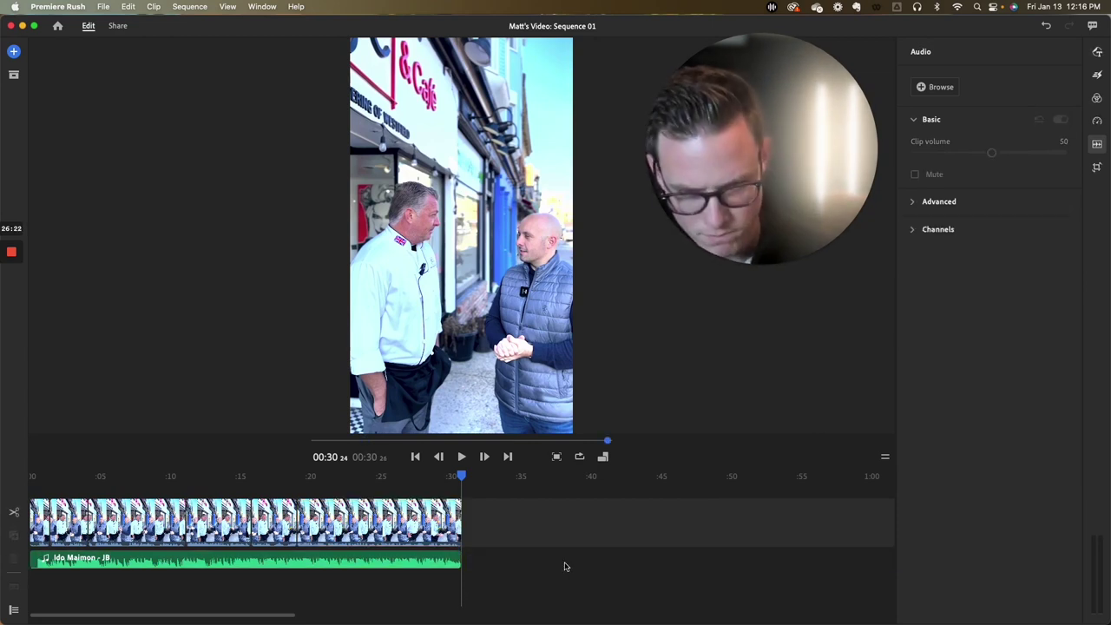
key(minus)
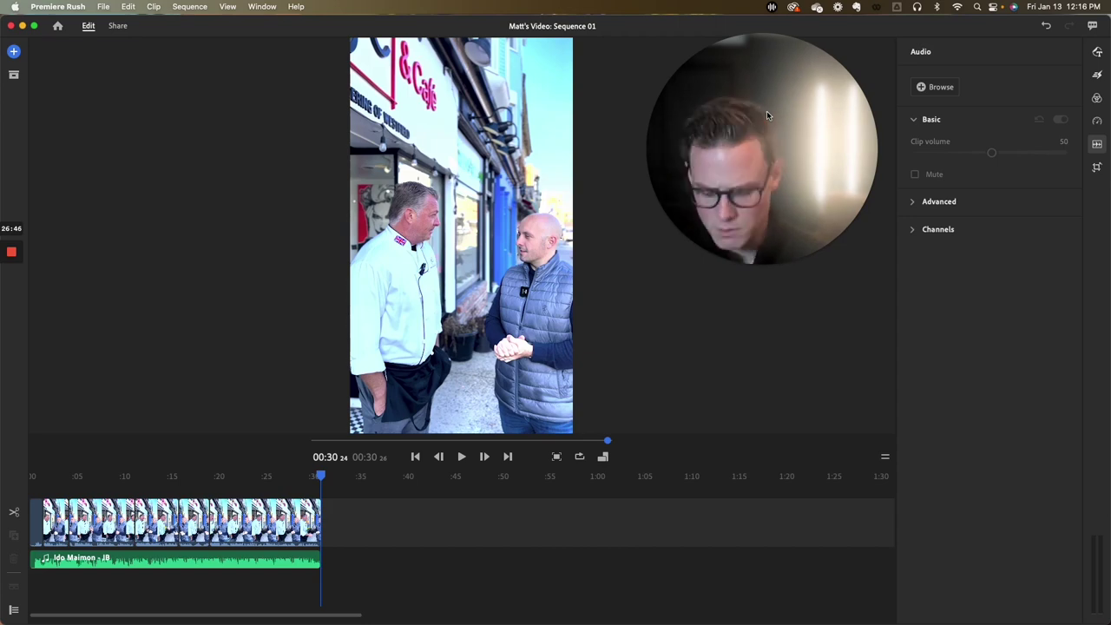
Switch to Finder and open the work drive's Real Estate 2023 > FMM > Agent Videos, then 02 Media > 01 Video in the agent's folder.
drag(988, 25, 924, 25)
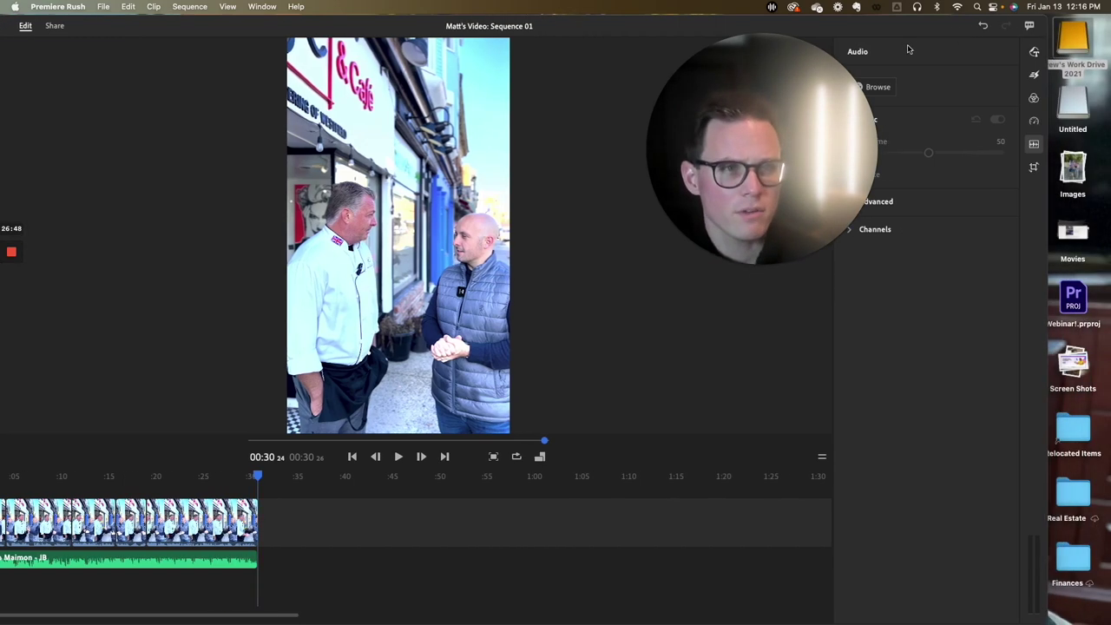
double_click(1073, 39)
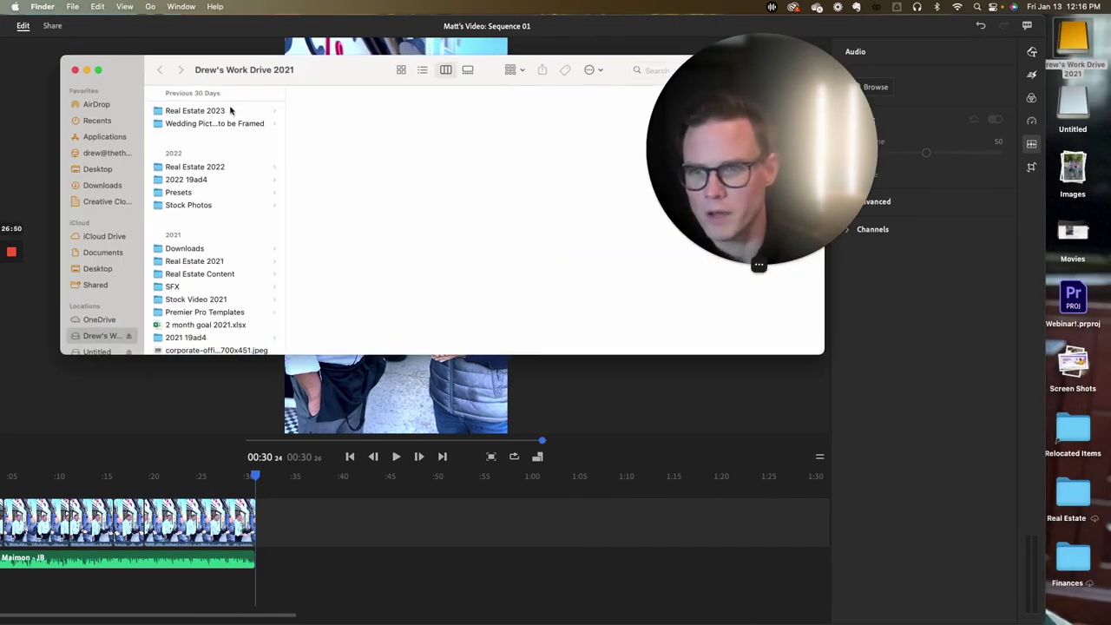
click(231, 110)
click(312, 111)
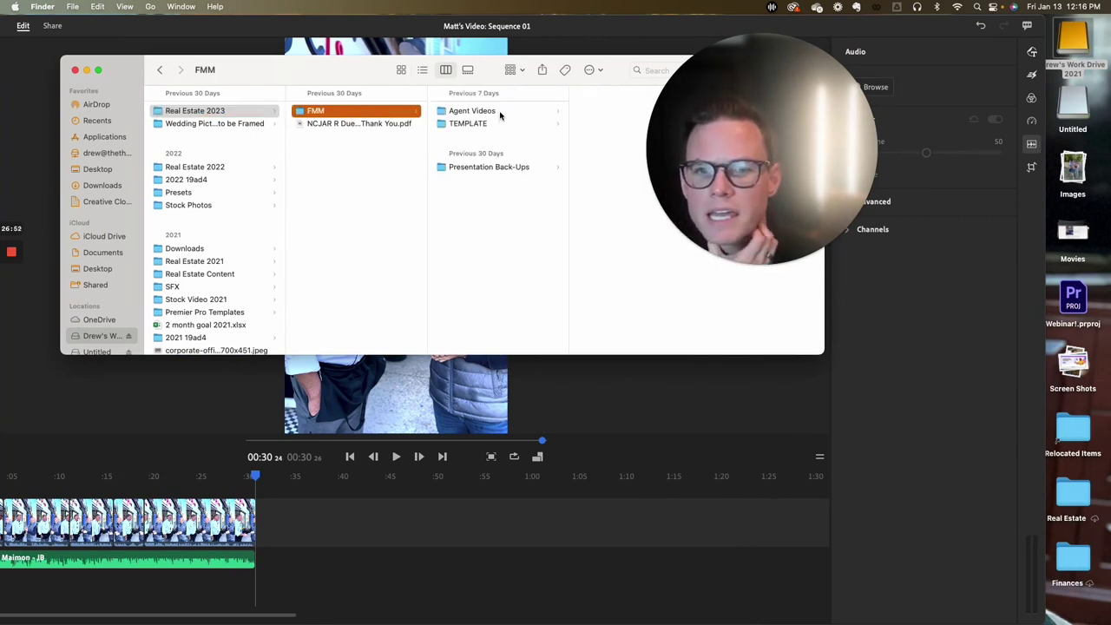
click(500, 113)
click(608, 111)
drag(615, 74, 549, 82)
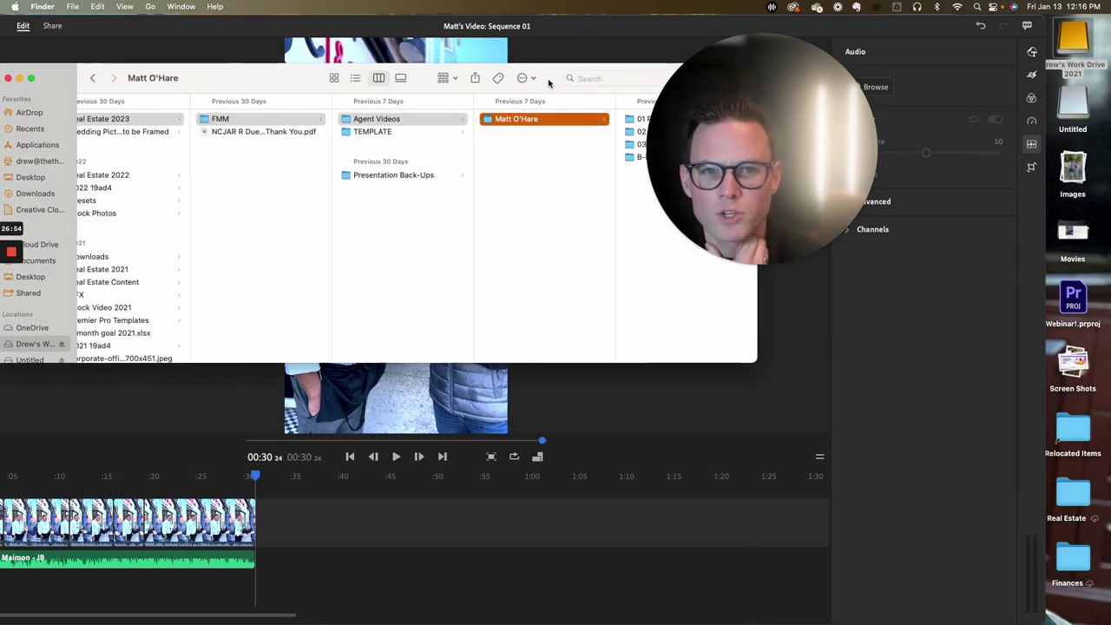
click(651, 131)
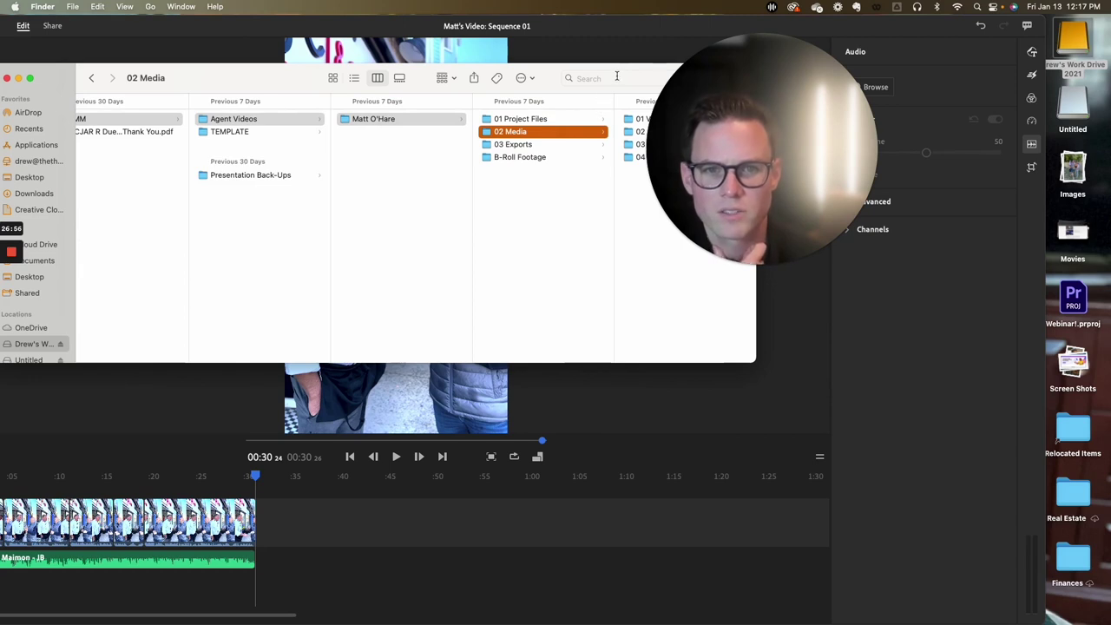
drag(776, 58, 958, 57)
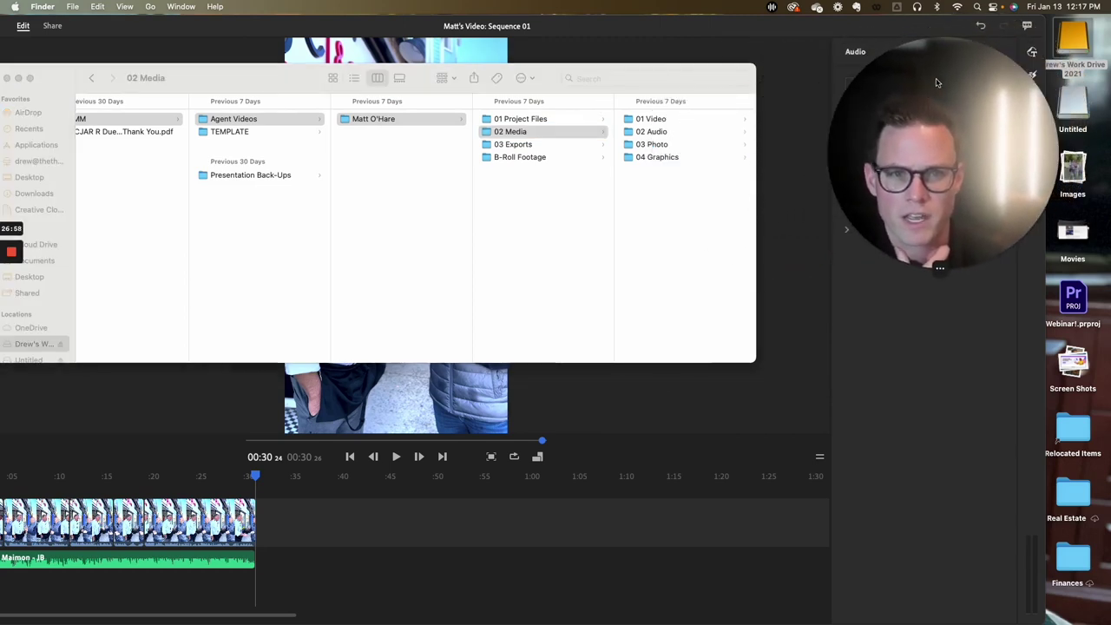
click(690, 126)
click(672, 119)
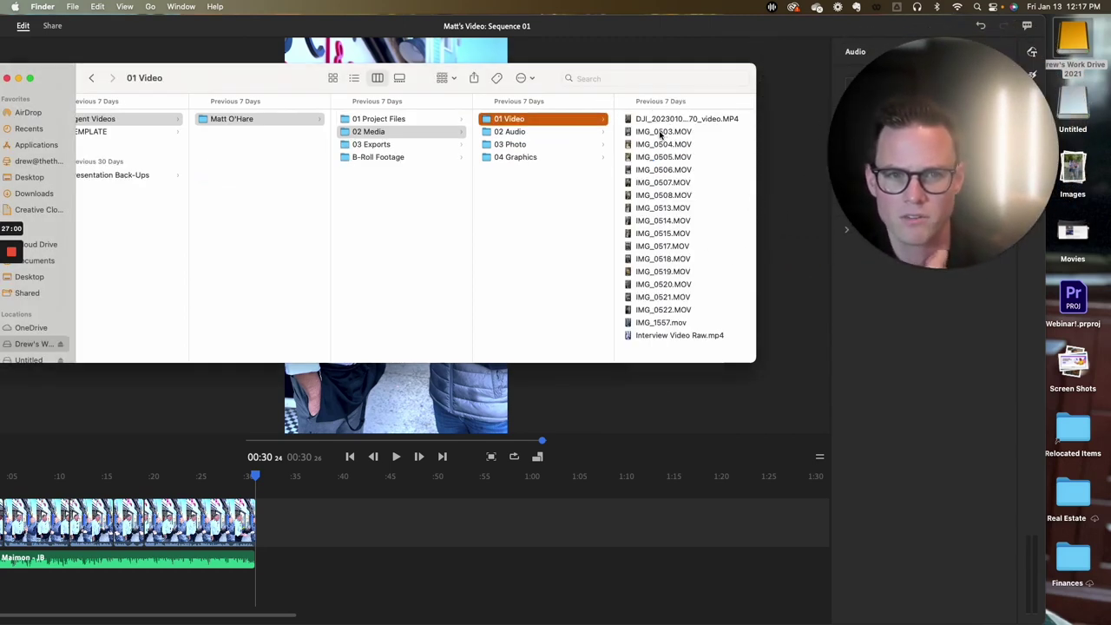
Preview the B-roll files and add IMG_0518.MOV to a second video track above the interview in Premiere Rush.
click(659, 144)
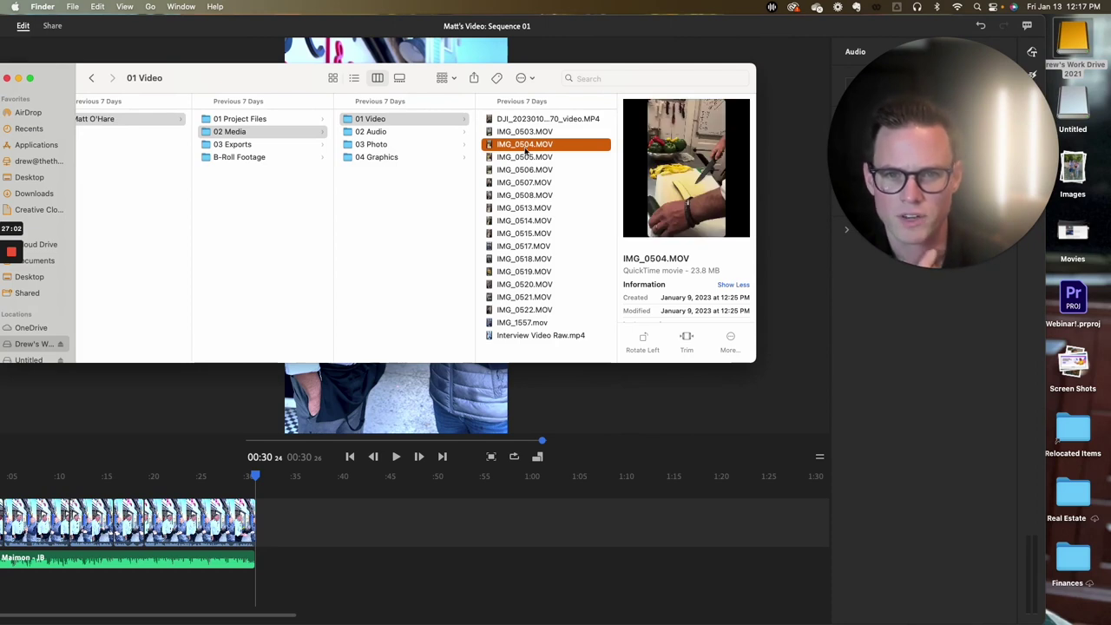
click(515, 310)
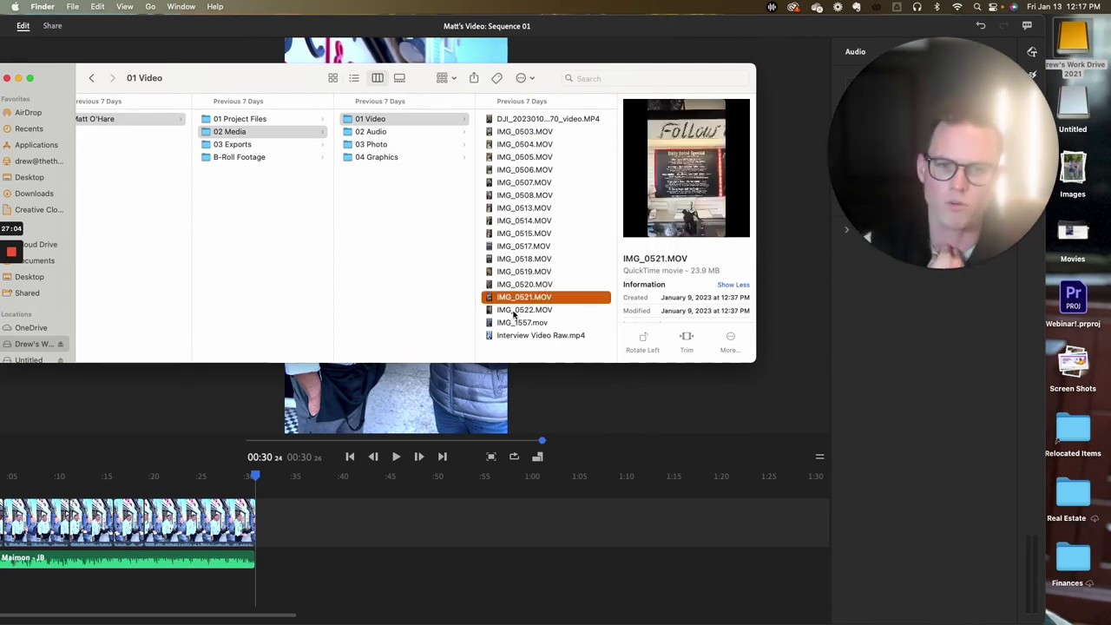
click(520, 271)
click(524, 260)
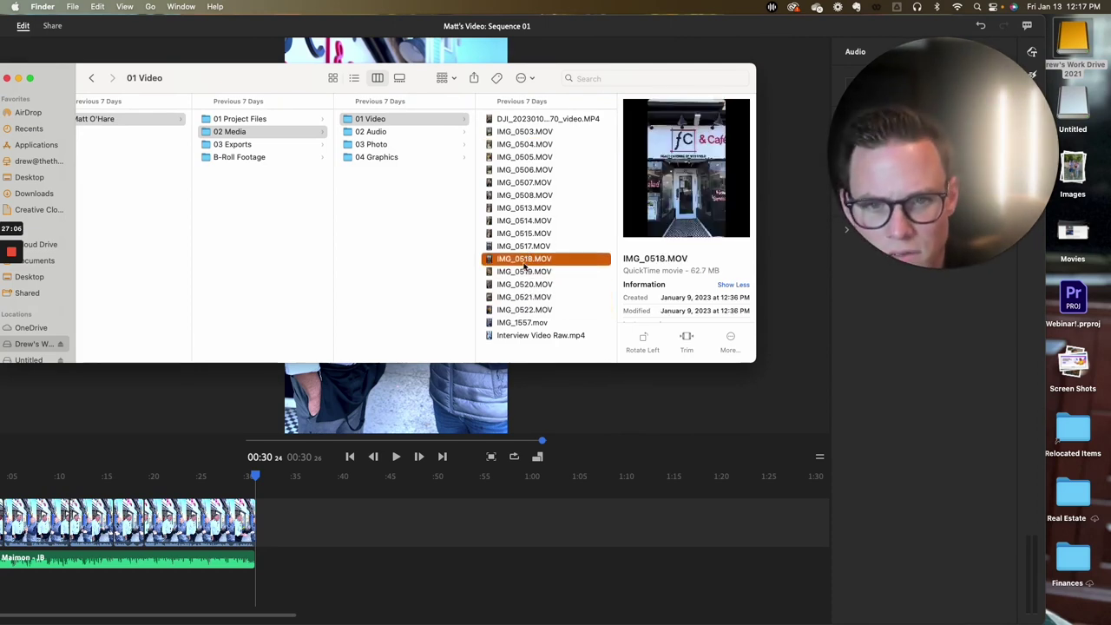
click(526, 249)
click(525, 261)
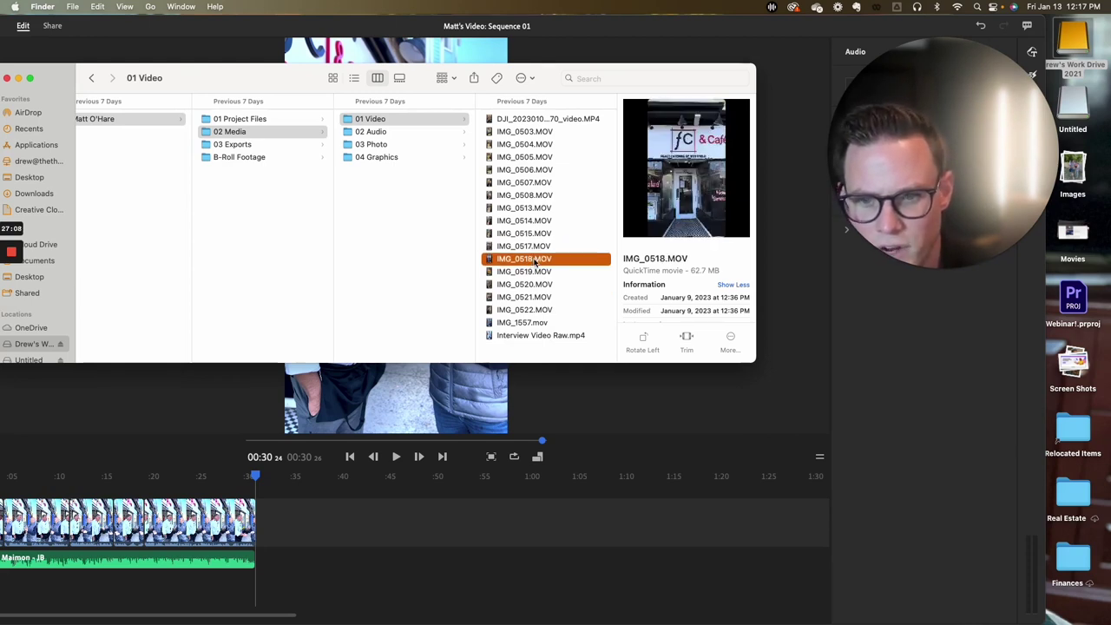
drag(572, 266, 98, 494)
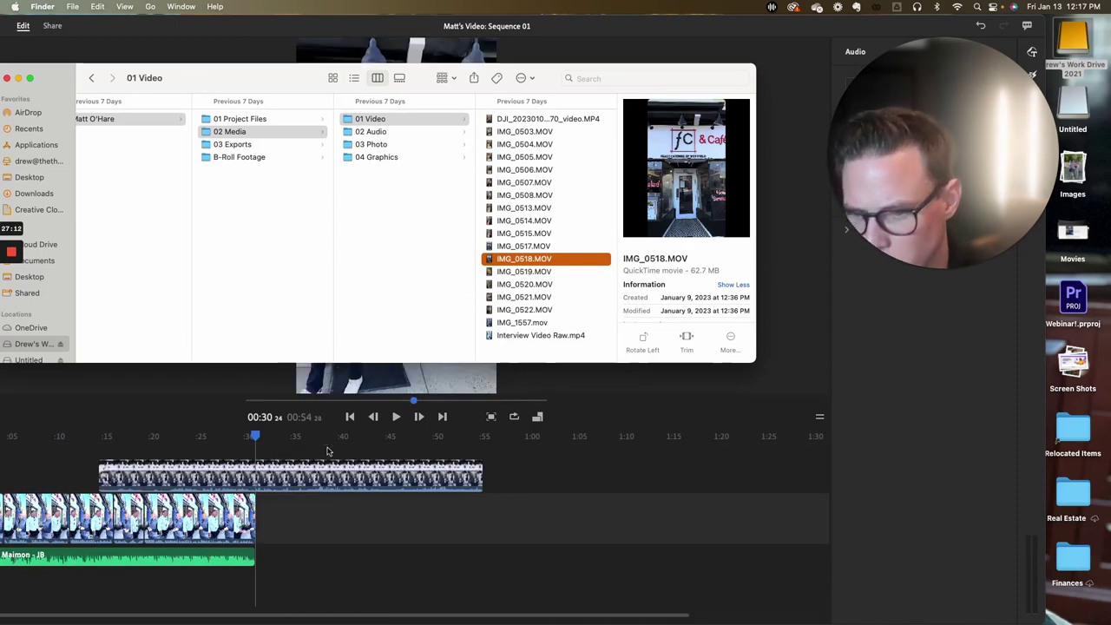
double_click(616, 26)
drag(615, 26, 640, 27)
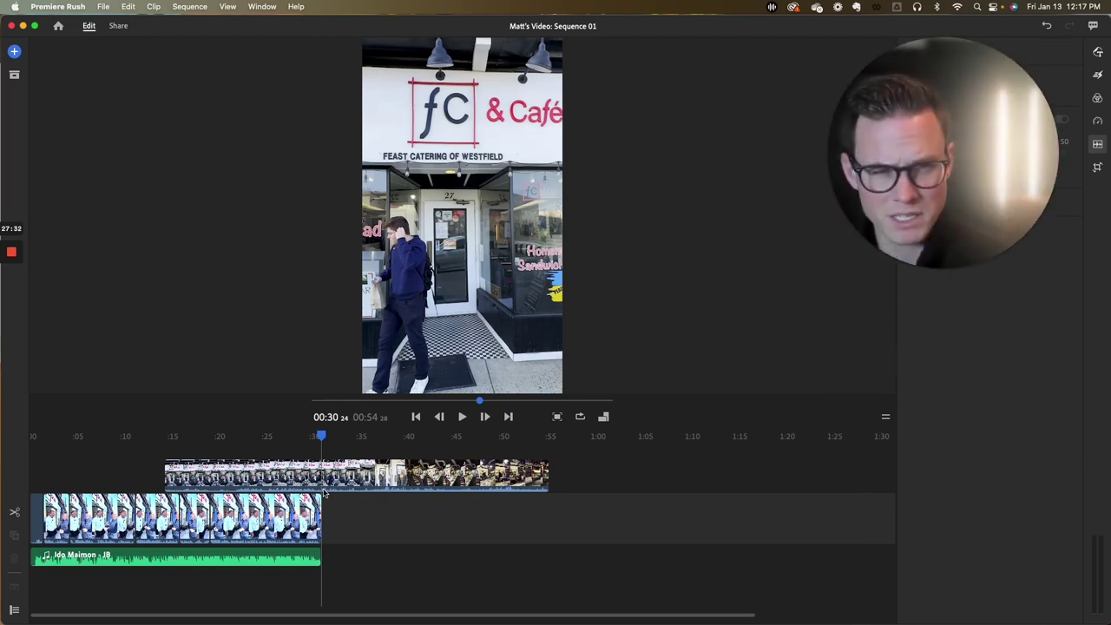
Move the storefront B-roll clip to start at about 00:11 and play part of it to review the footage.
drag(301, 468, 273, 472)
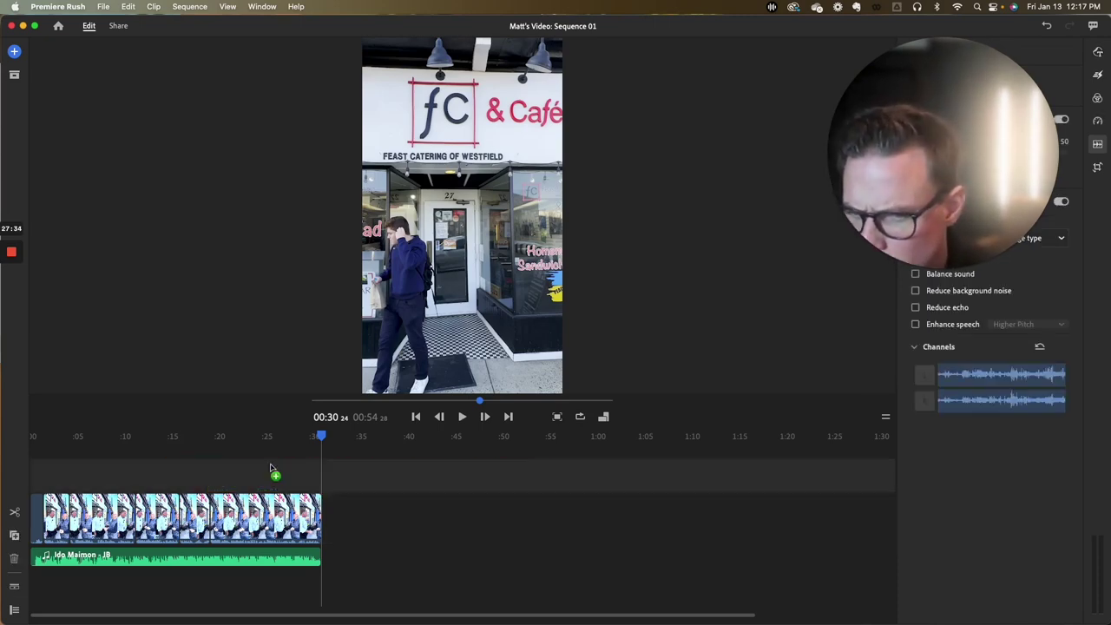
drag(322, 436, 196, 439)
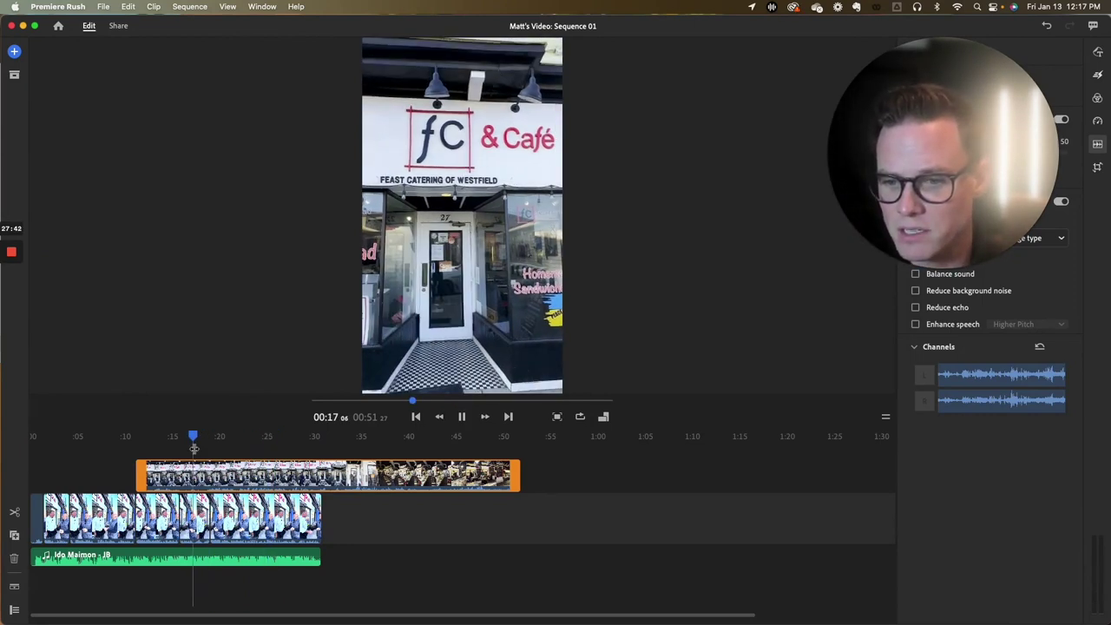
key(space)
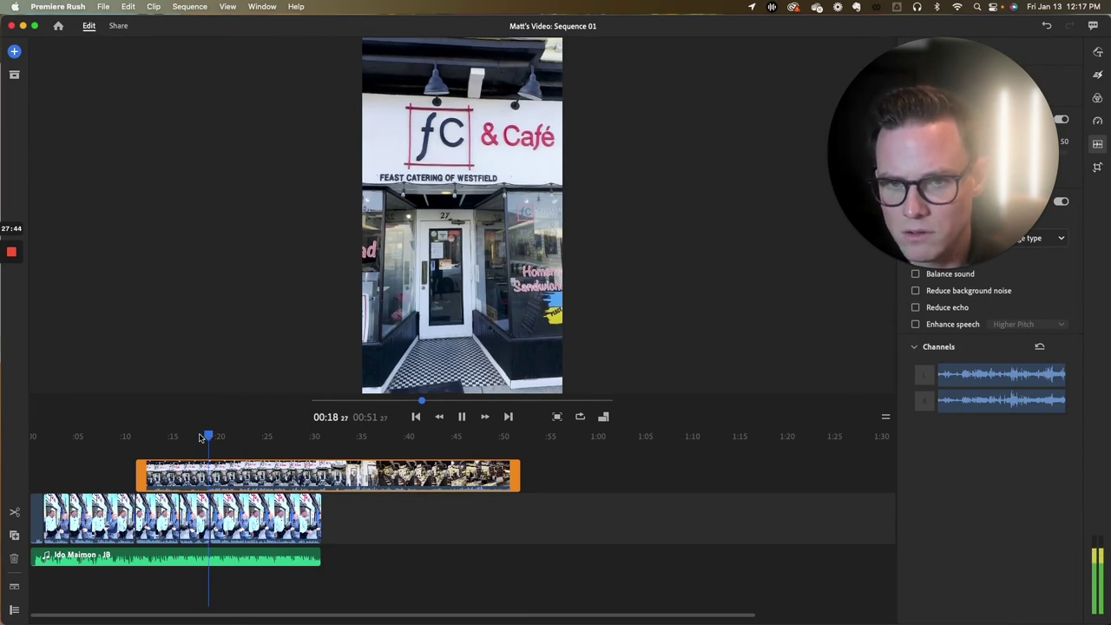
key(space)
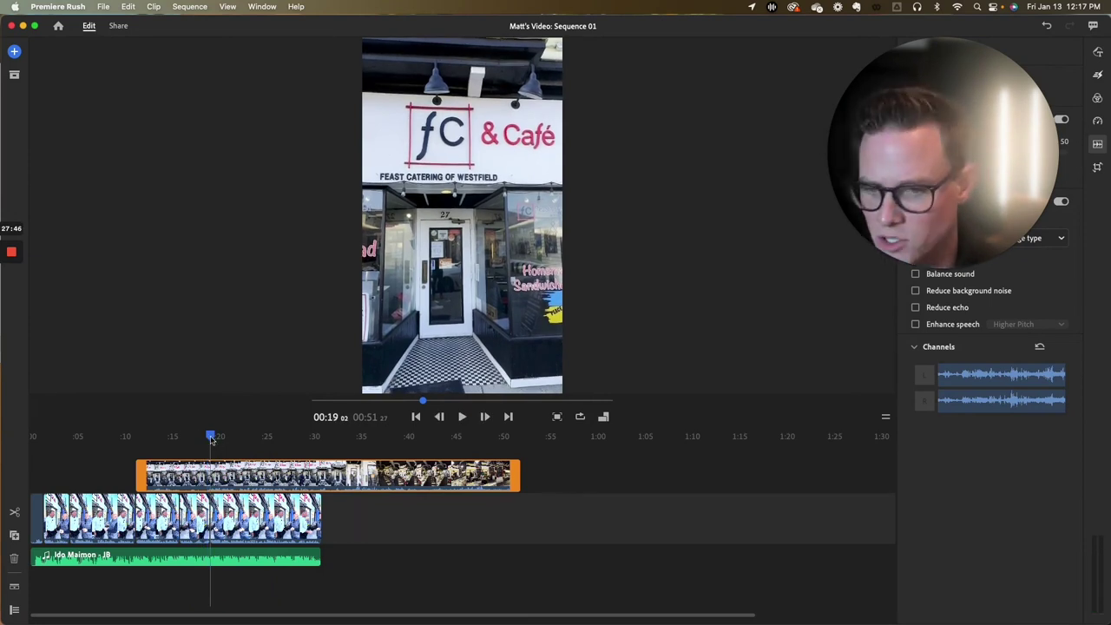
Split the storefront clip at about 00:25 and 00:27 and delete the sections before and after that two-second segment.
drag(211, 437, 267, 441)
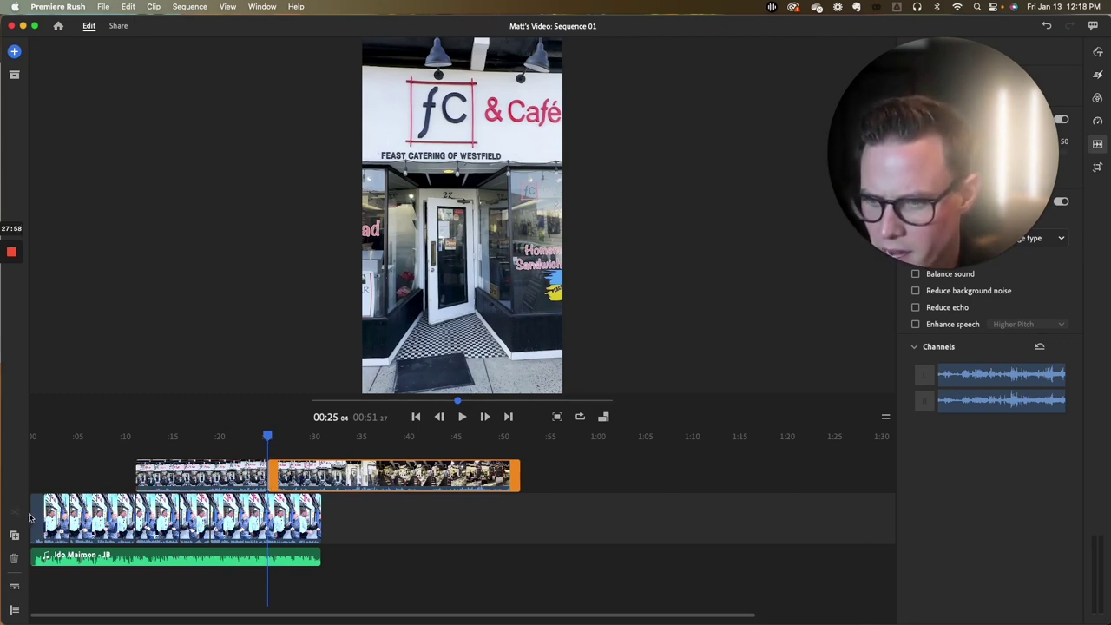
drag(274, 436, 292, 436)
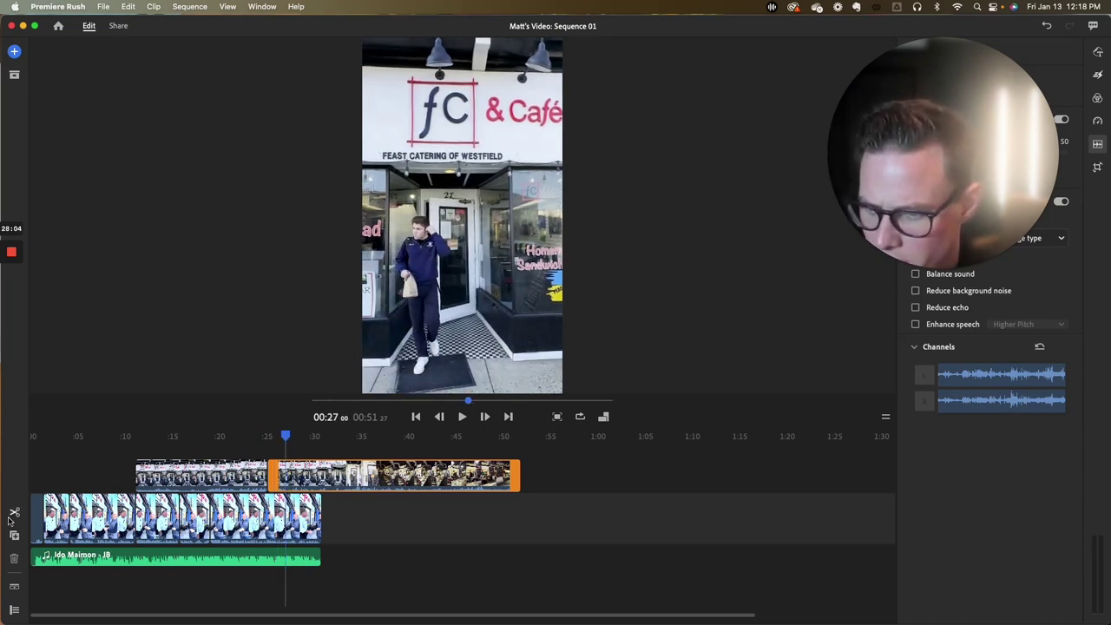
click(179, 475)
key(Delete)
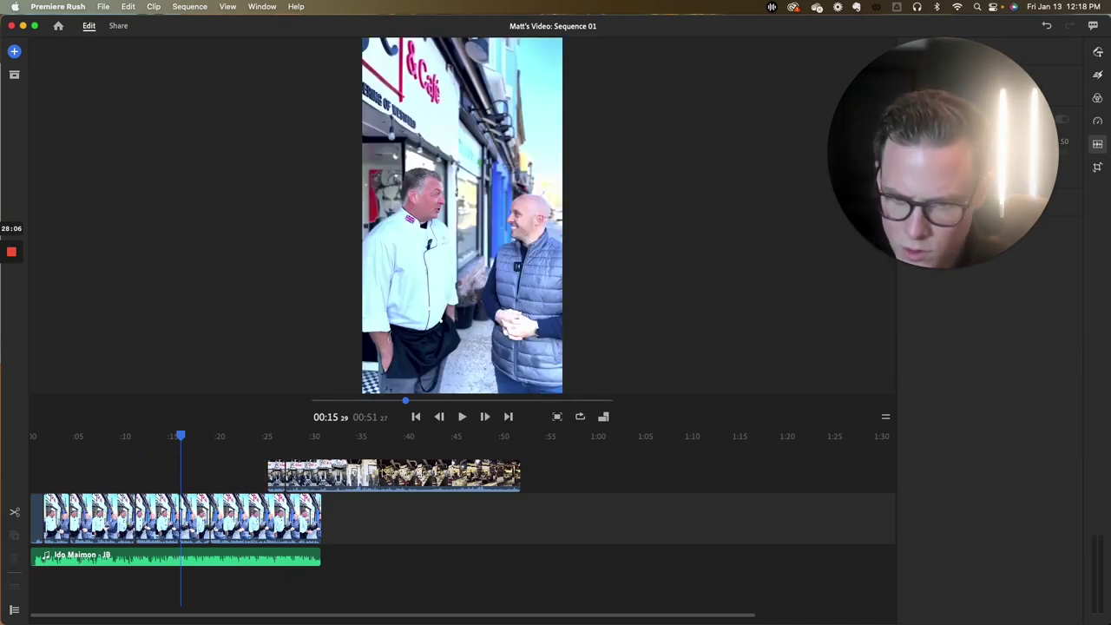
click(381, 475)
key(Delete)
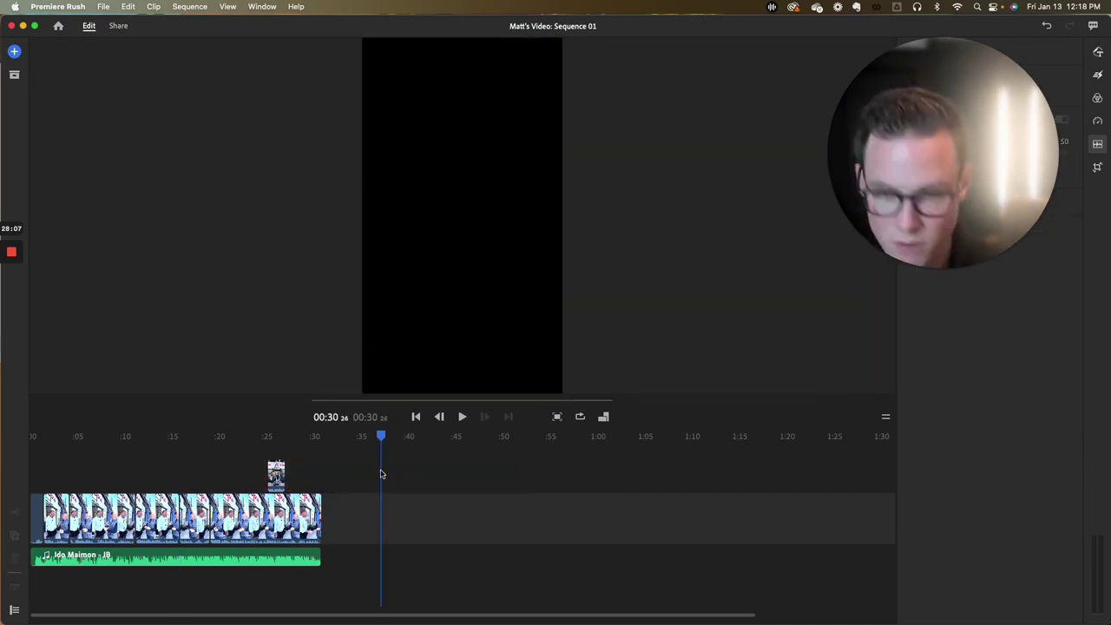
Move the short storefront clip to start at about 00:06 above the interview and check its first frame.
click(279, 449)
drag(276, 474, 238, 476)
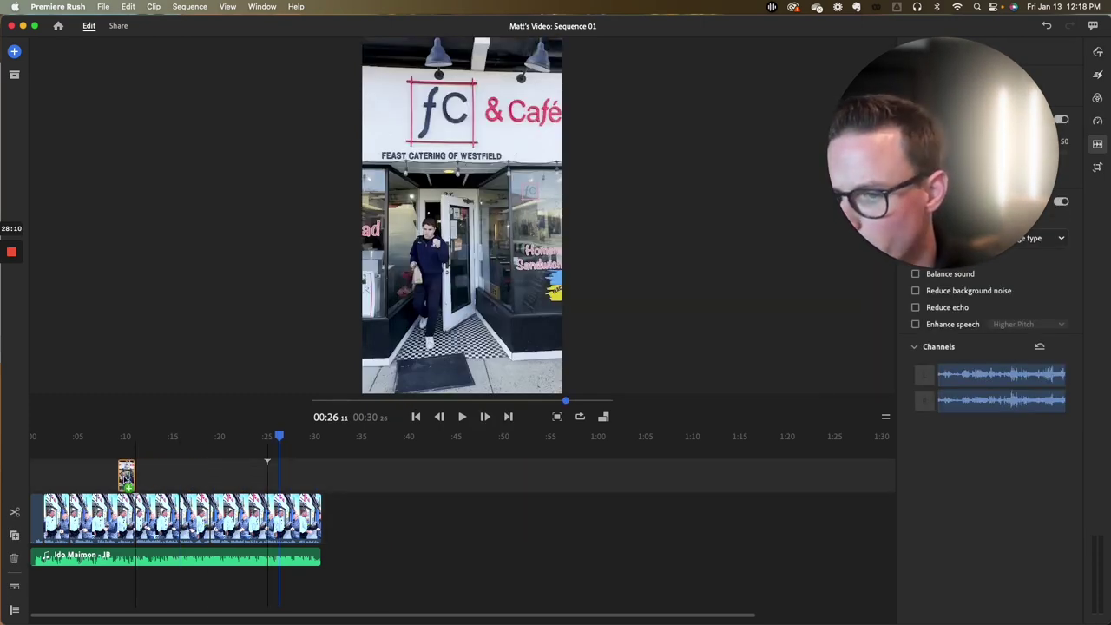
click(94, 439)
drag(96, 478, 90, 474)
click(87, 440)
click(87, 440)
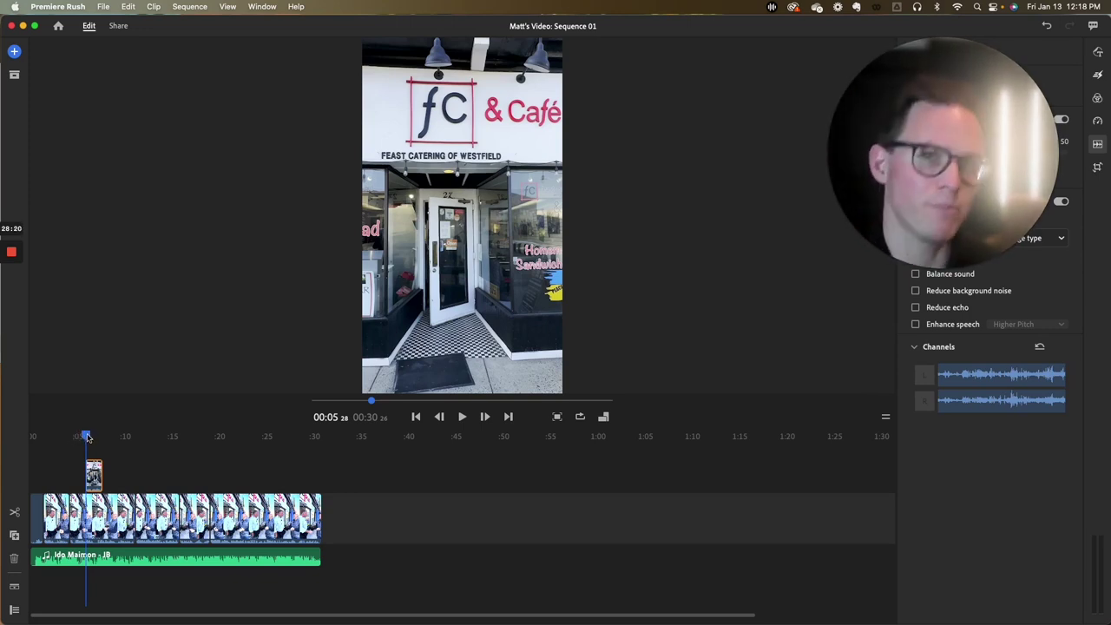
Move the storefront clip to start at about 00:02, ending at the interview cut near 00:04, and play that section.
drag(85, 436, 31, 438)
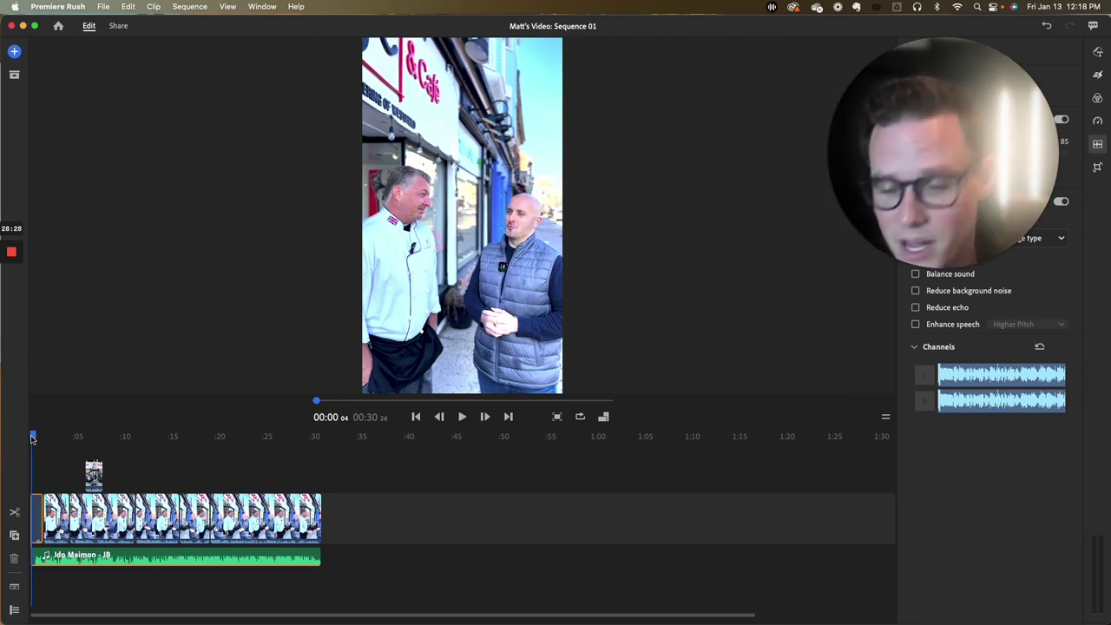
drag(97, 476, 68, 486)
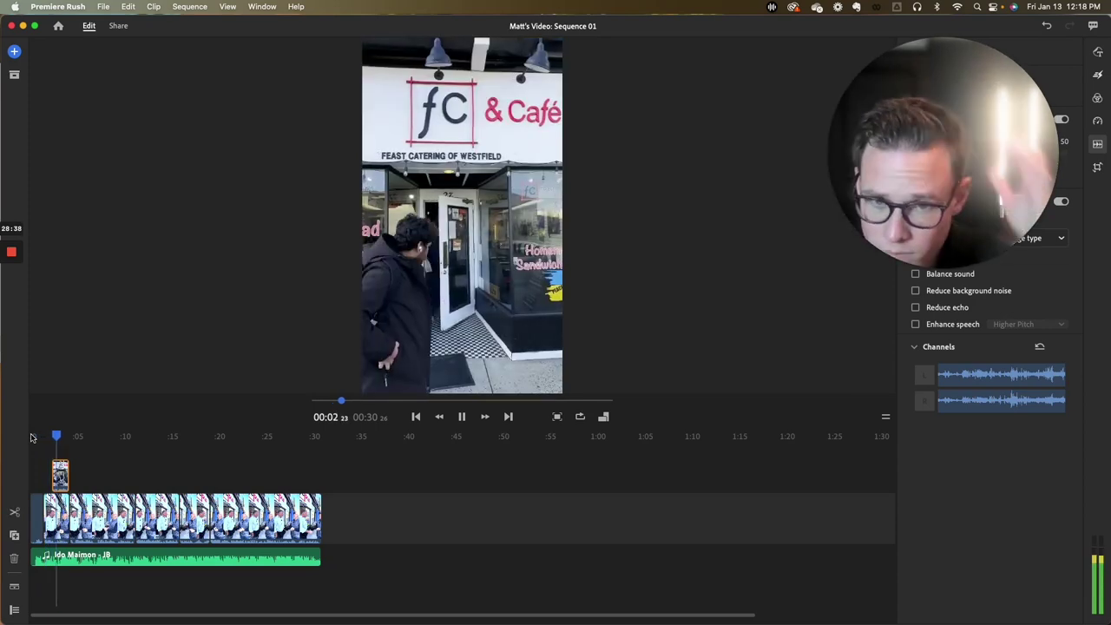
key(space)
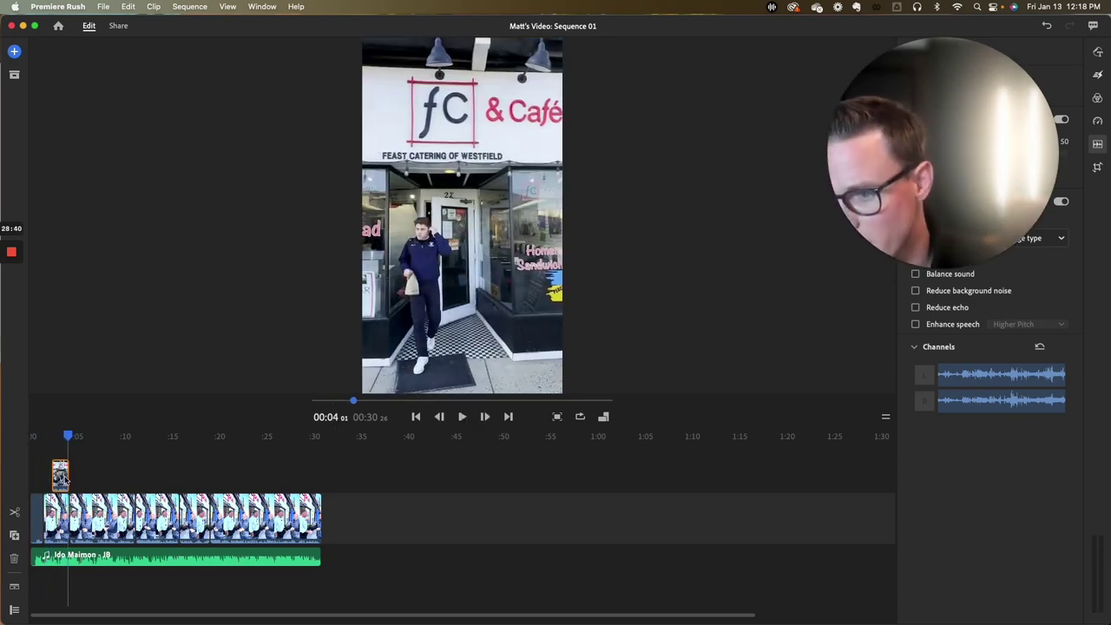
click(56, 435)
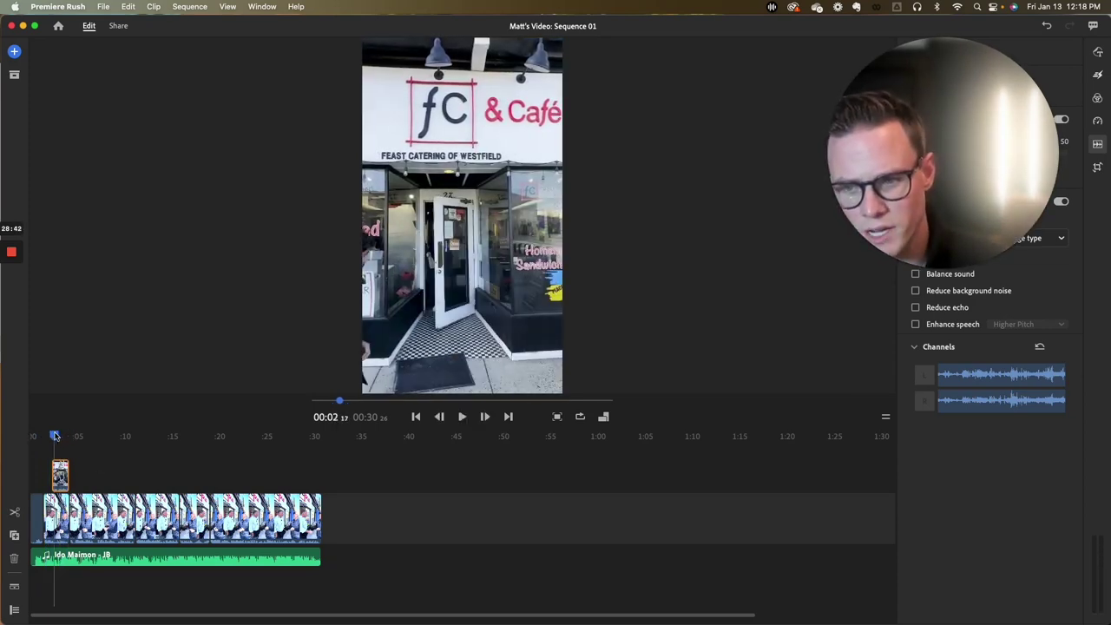
key(space)
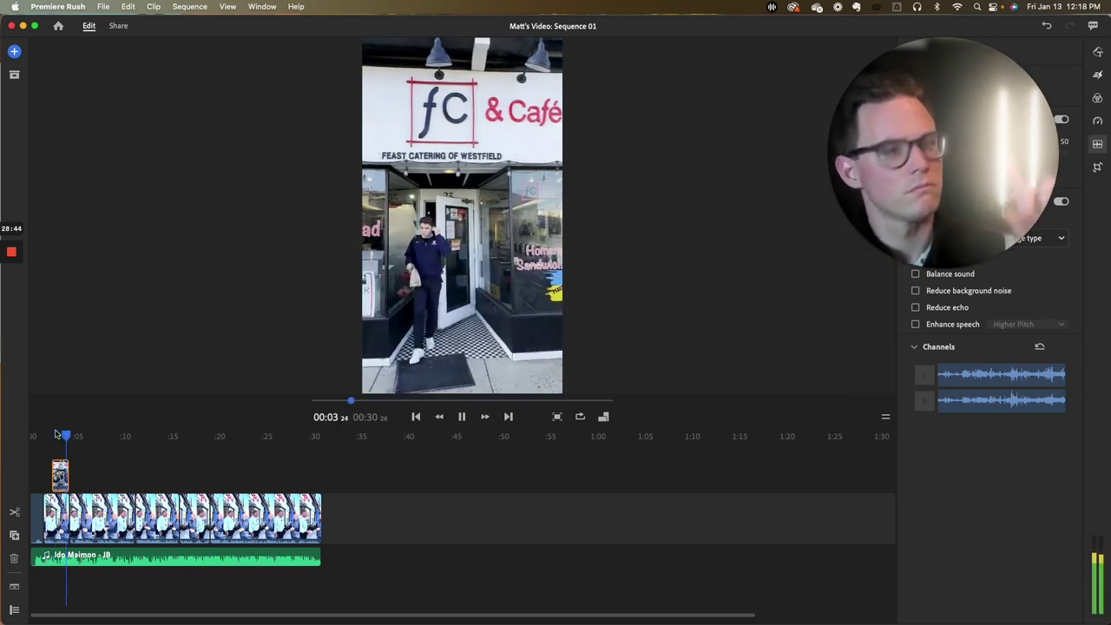
Mute the storefront B-roll clip's audio and play the section from about 00:02 to 00:04.
key(space)
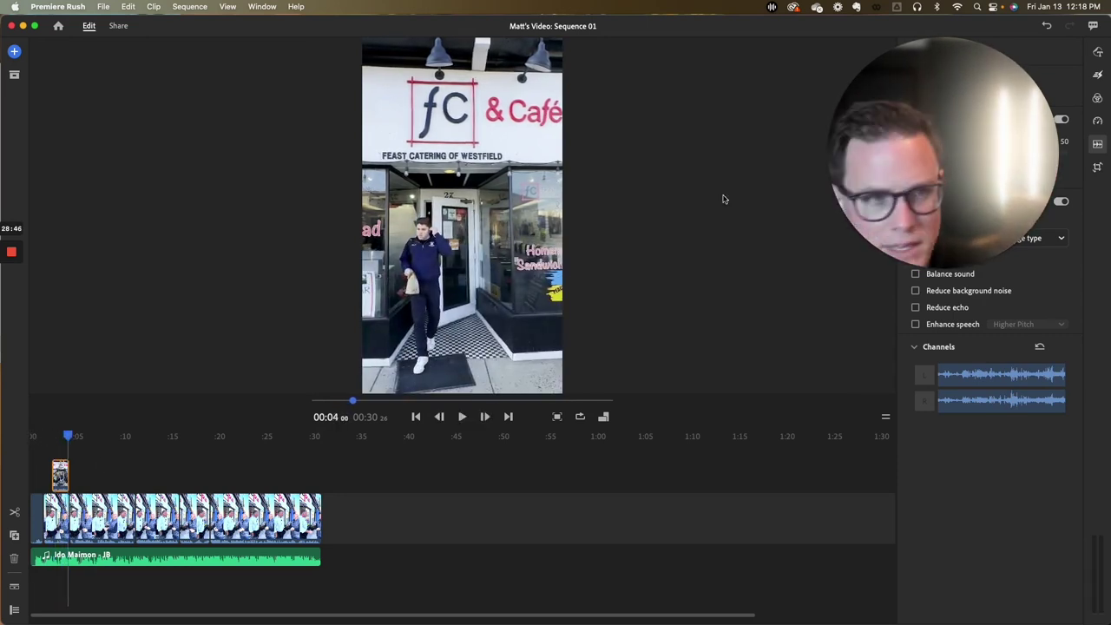
drag(955, 137, 743, 121)
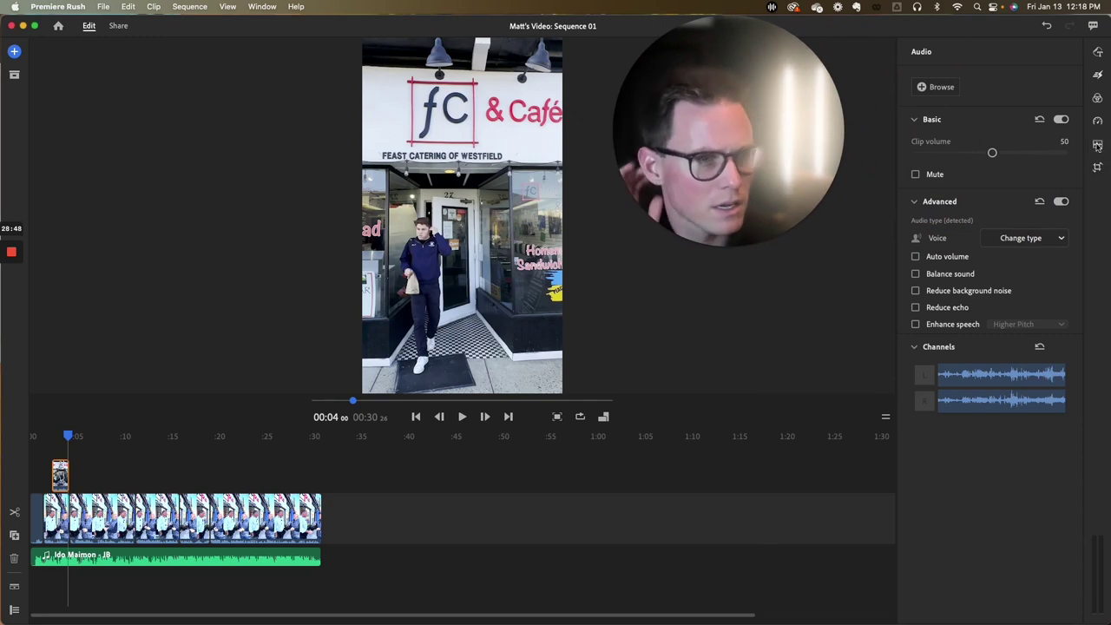
click(1098, 145)
click(1098, 144)
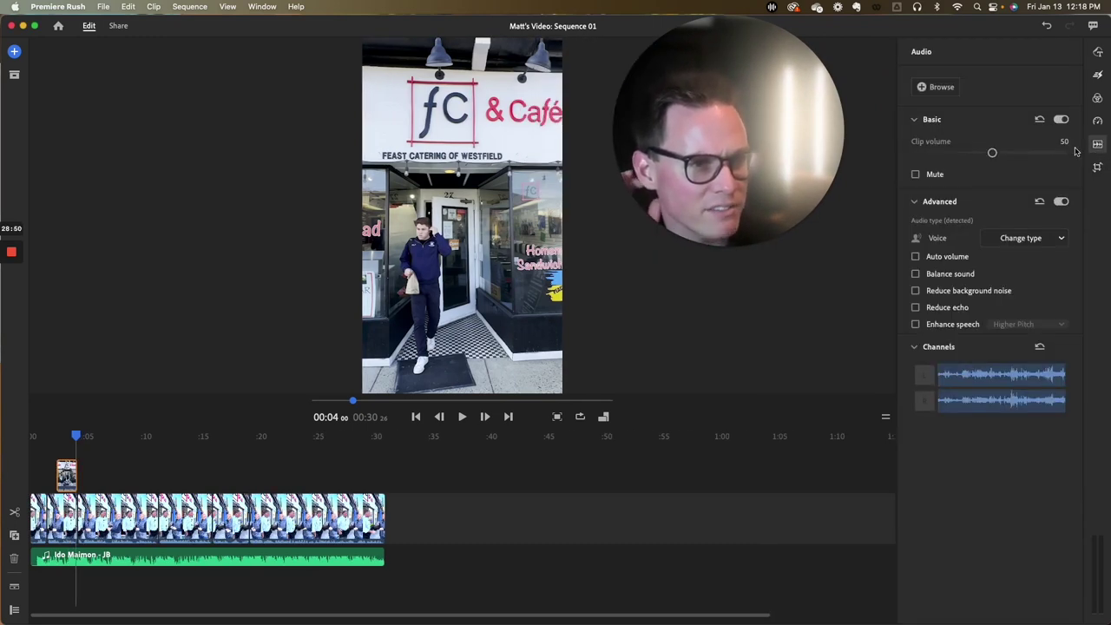
click(916, 175)
click(916, 174)
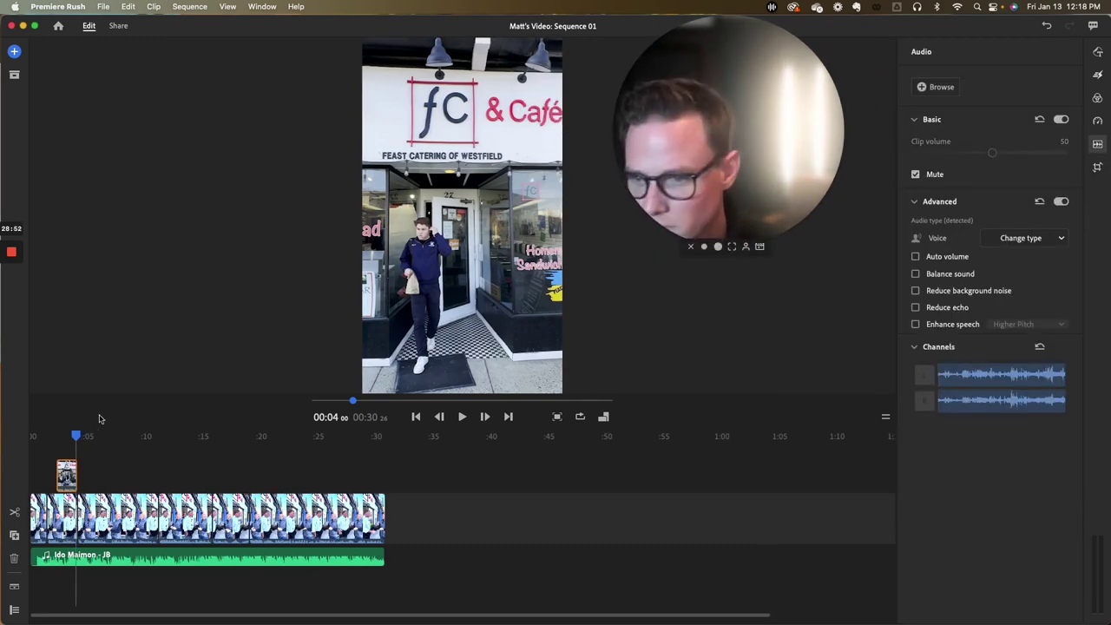
click(52, 436)
key(space)
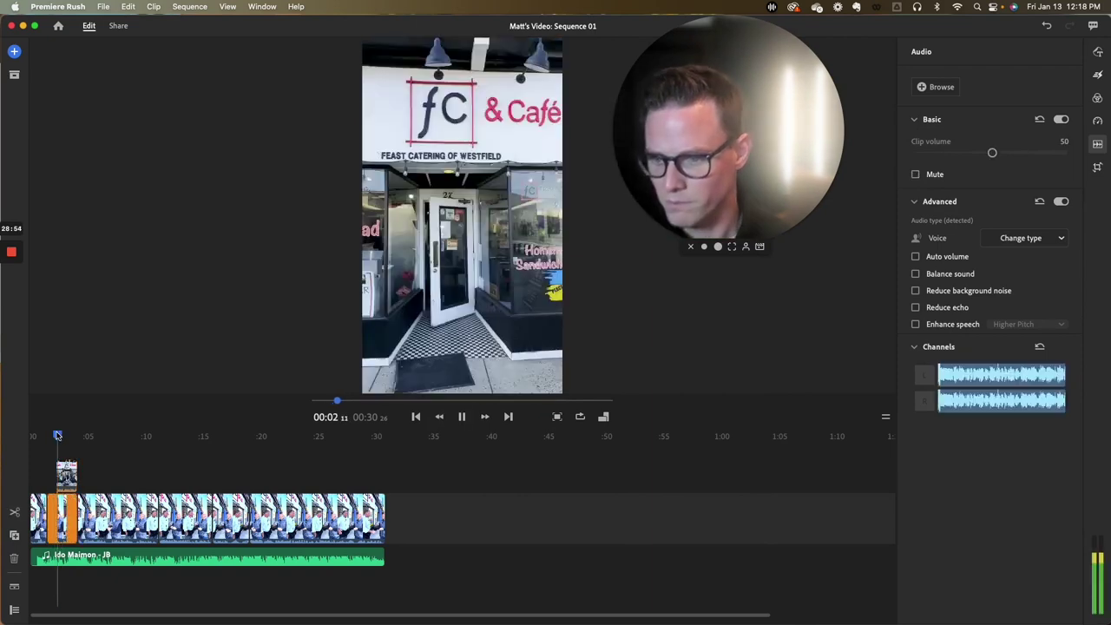
key(space)
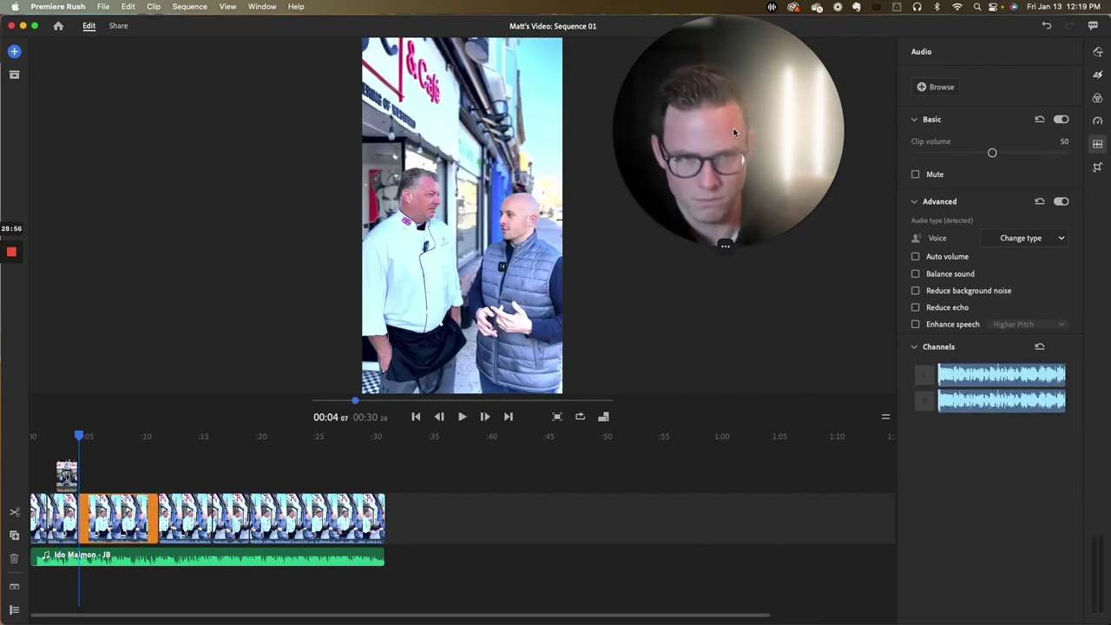
Switch to Finder and bring forward the 01 Video folder that holds the B-roll footage.
drag(758, 117, 838, 369)
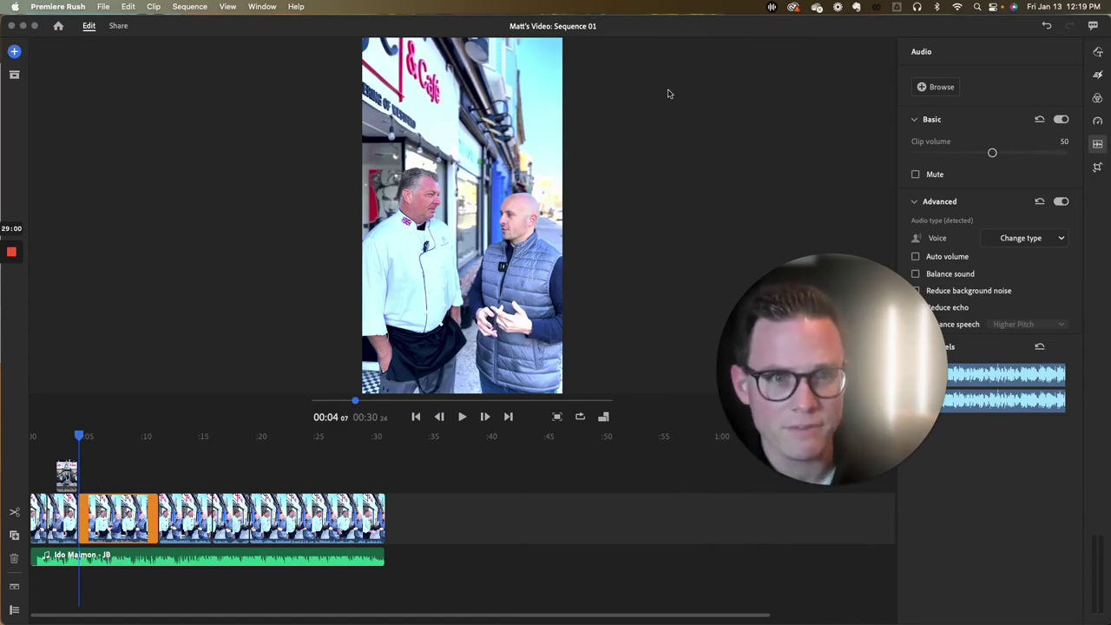
key(ctrl+Up)
click(772, 326)
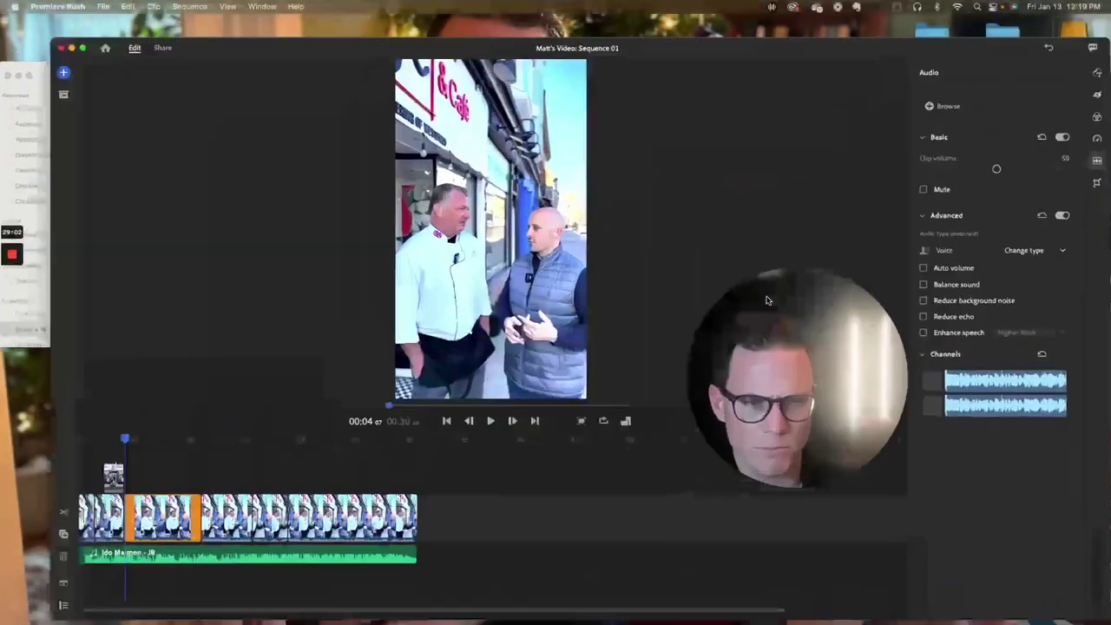
drag(964, 26, 863, 24)
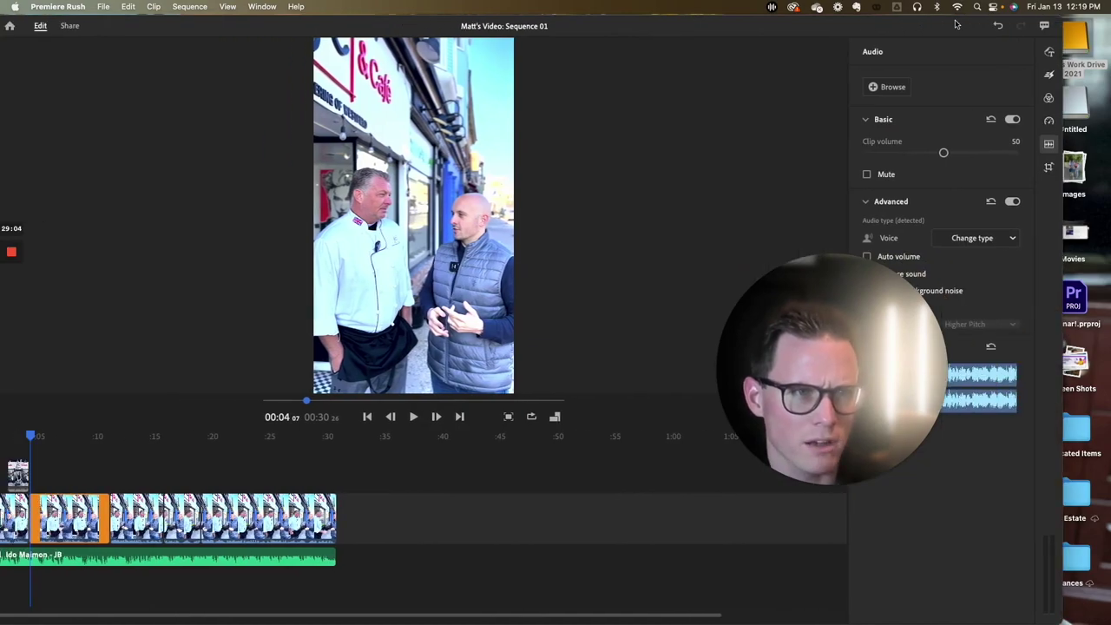
key(ctrl+Up)
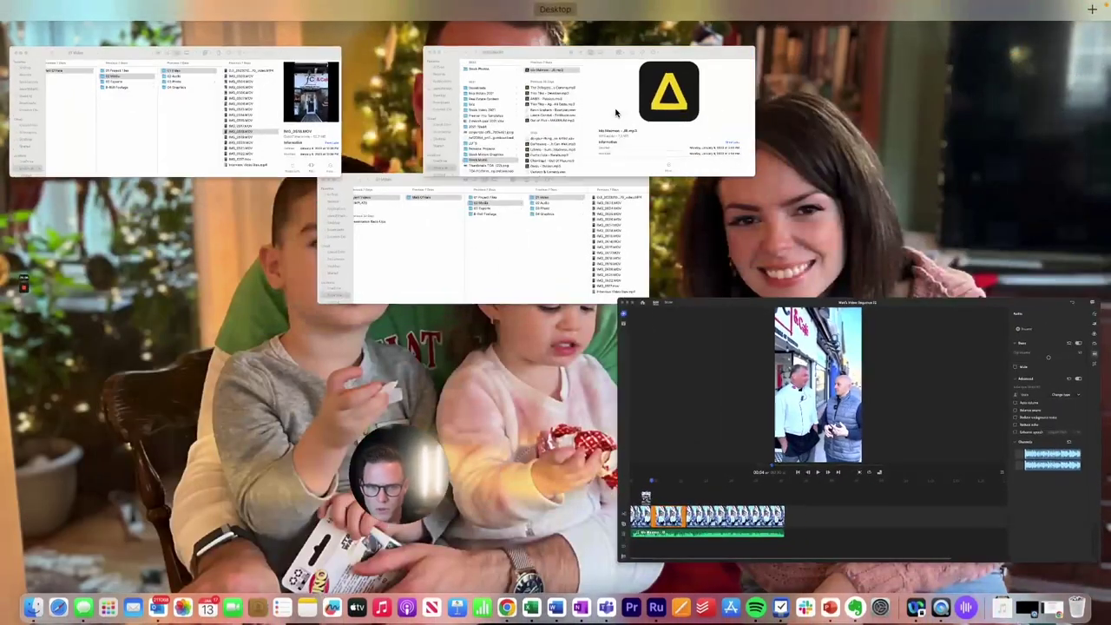
click(615, 109)
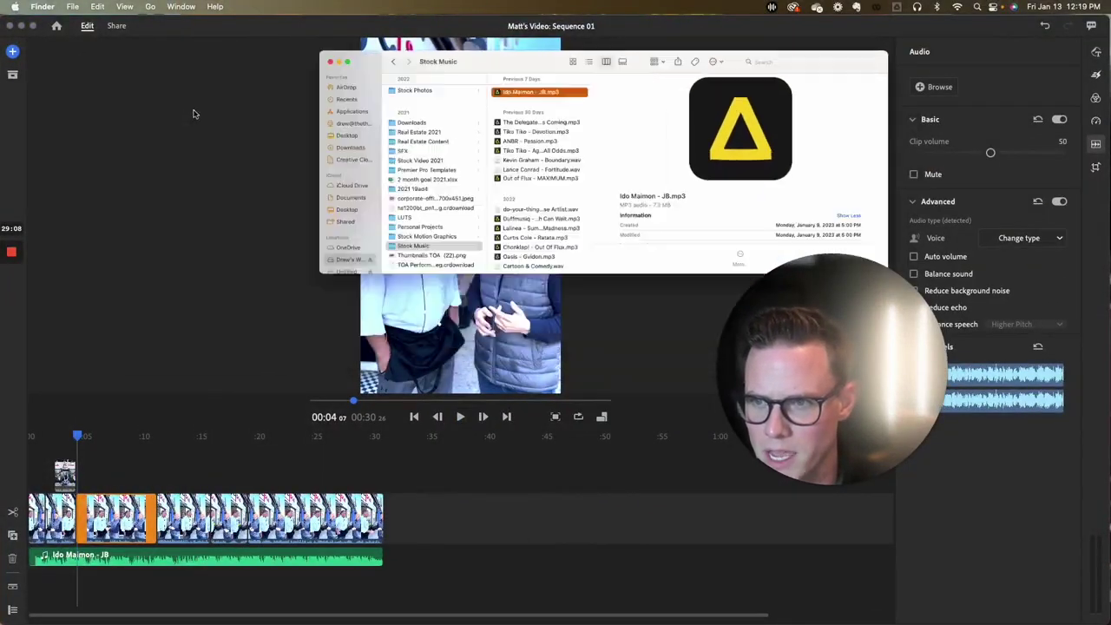
key(ctrl+Up)
click(293, 186)
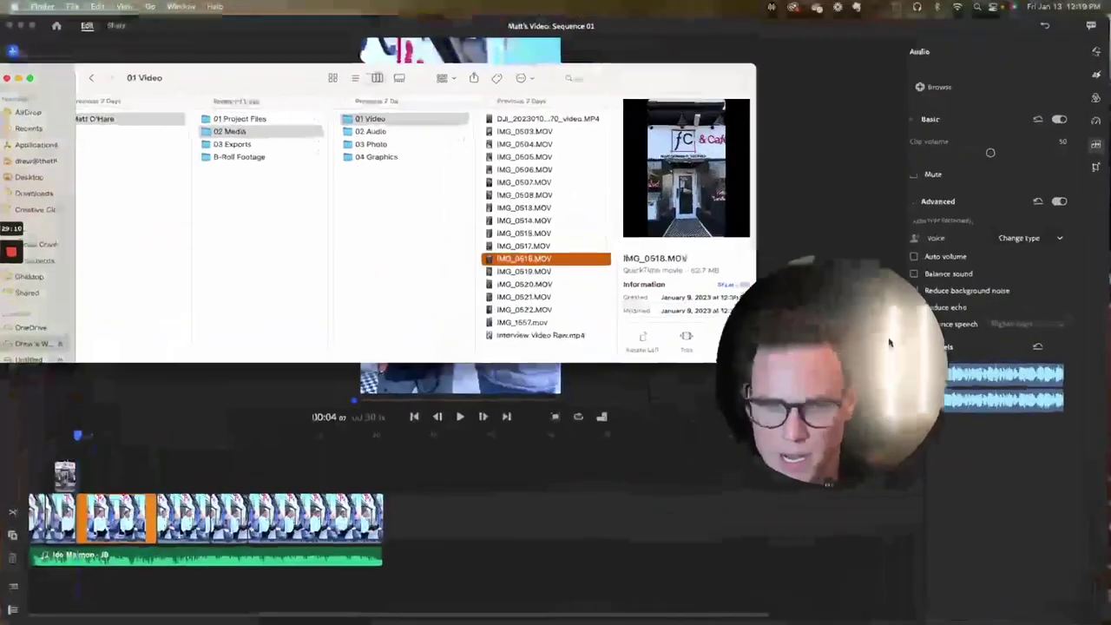
Preview the B-roll files after IMG_0518.MOV and add IMG_0522.MOV above the interview, starting at about 00:13.
key(Down)
key(Down)
key(Down)
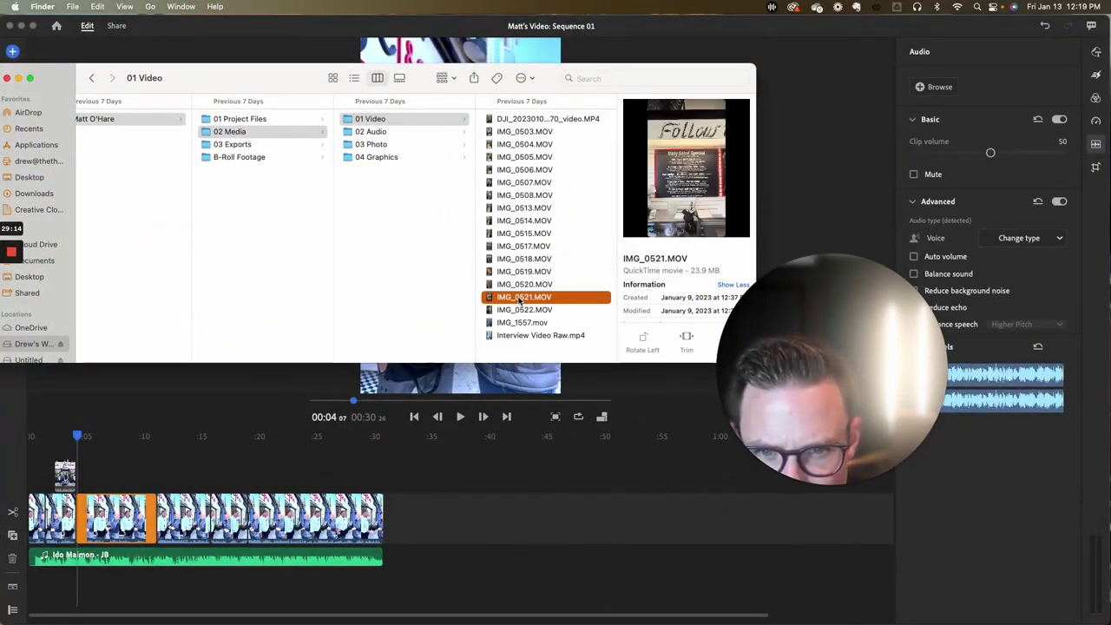
click(516, 310)
drag(523, 310, 241, 435)
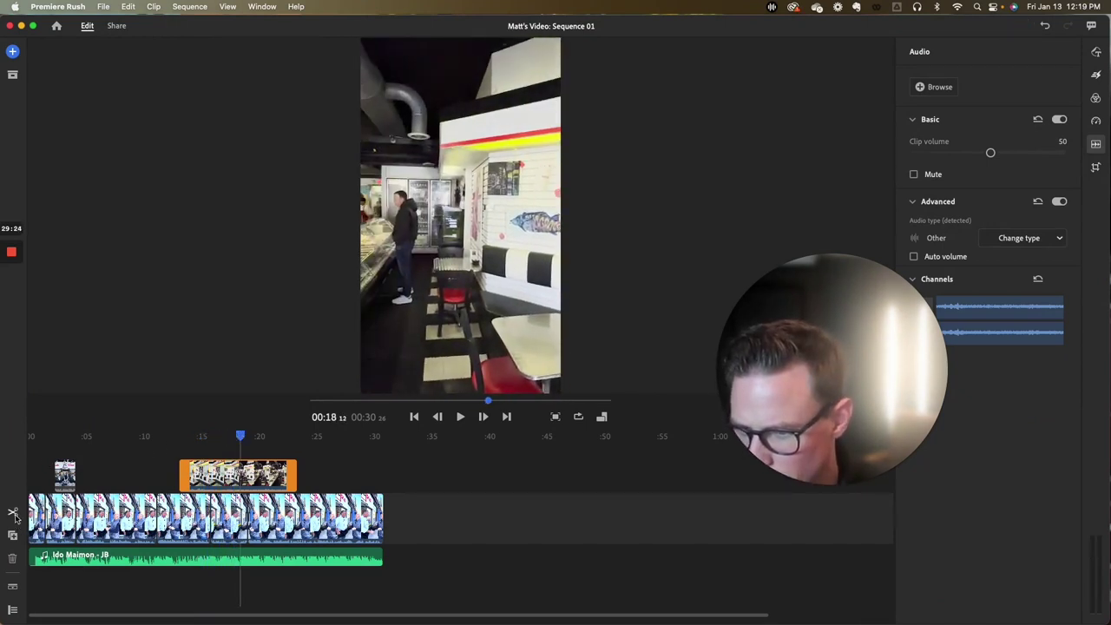
Split the deli interior clip at about 00:18 and 00:20 and delete the sections before and after that segment.
drag(241, 439, 261, 436)
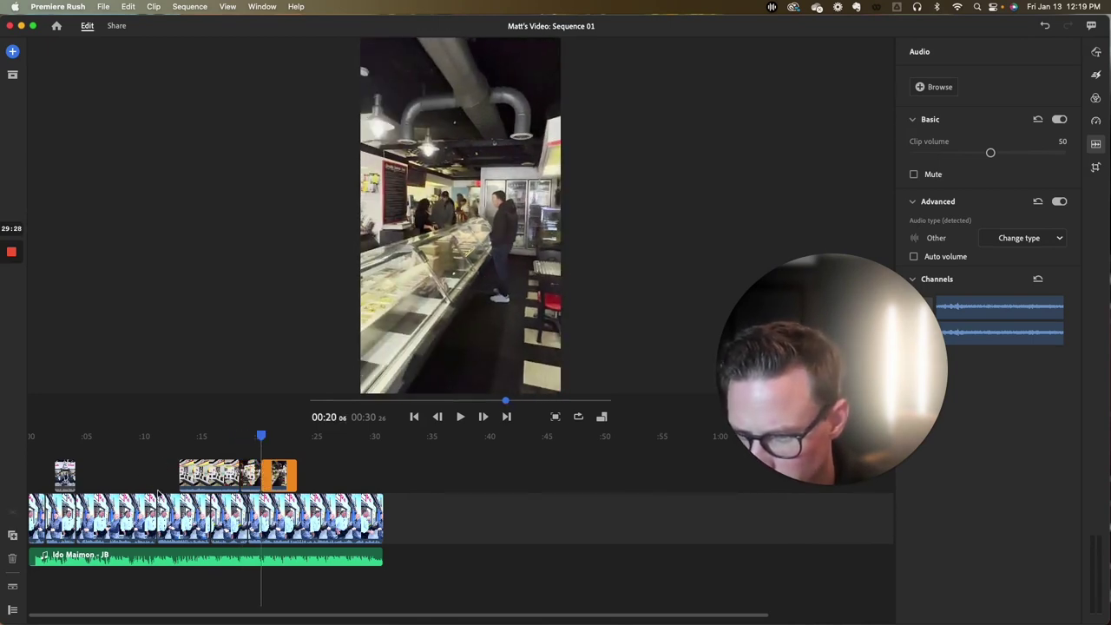
key(Delete)
click(275, 474)
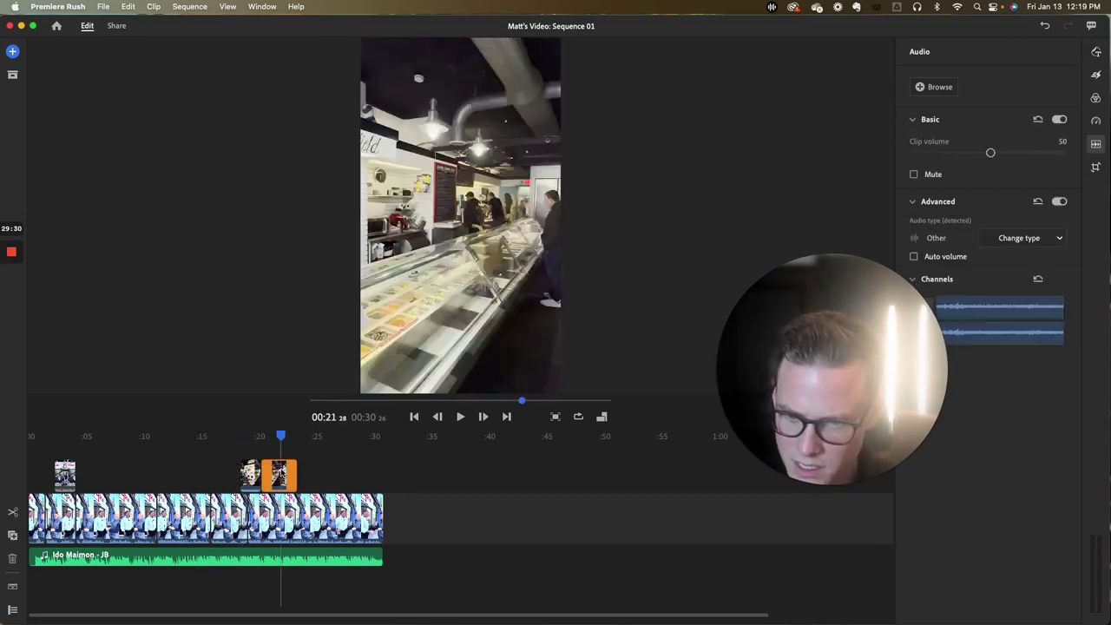
key(Delete)
Move the short deli interior clip to start at about 00:04, directly after the storefront clip, and mute it.
drag(251, 476, 200, 477)
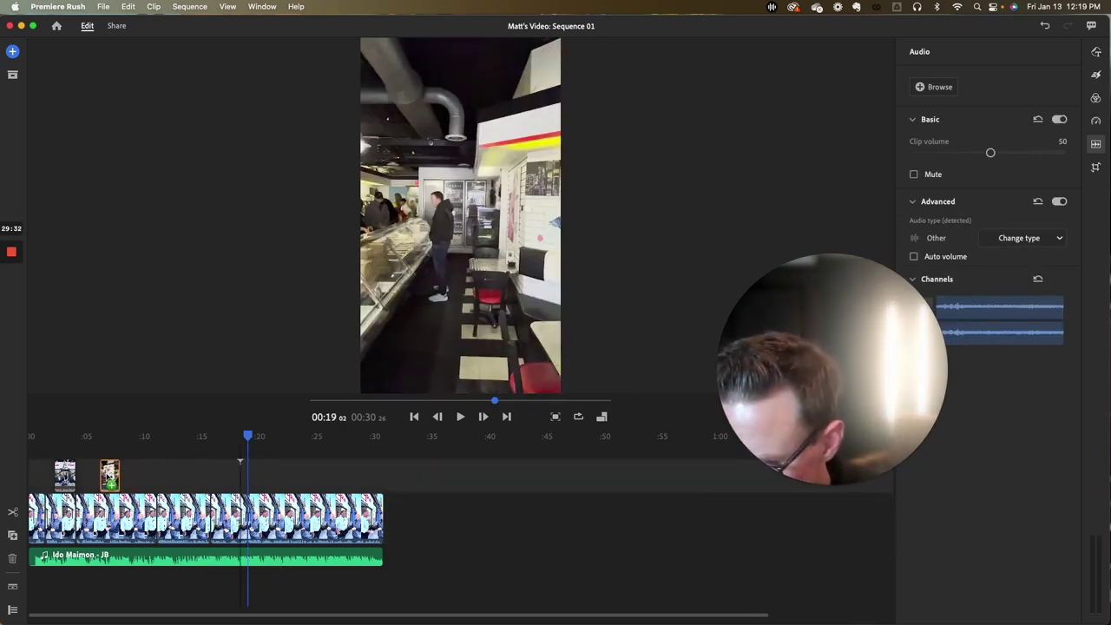
drag(88, 475, 102, 474)
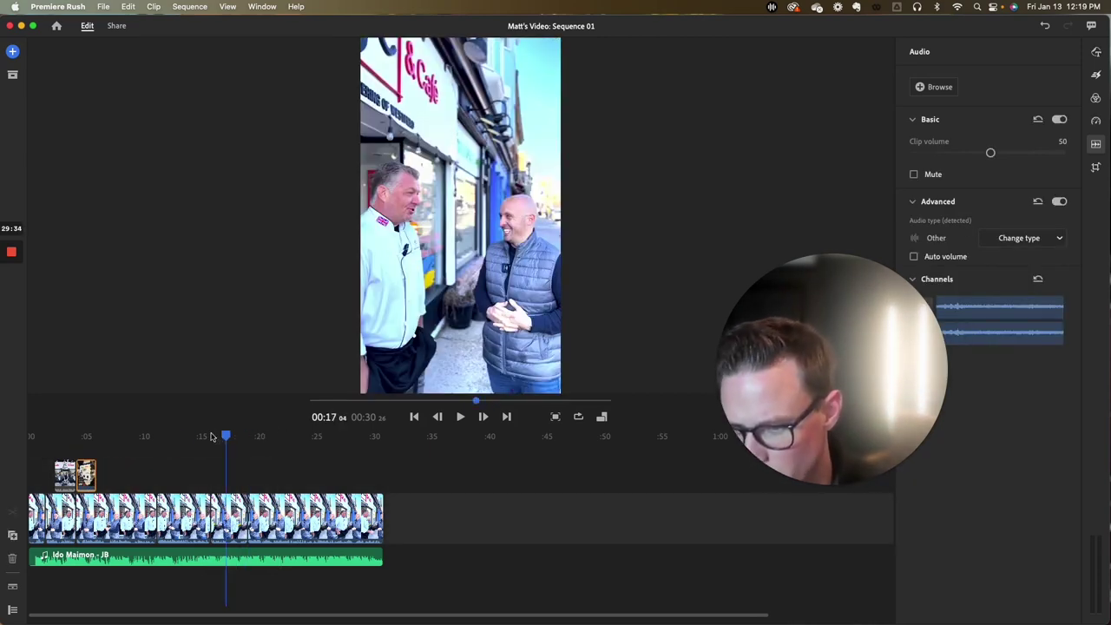
drag(211, 436, 89, 438)
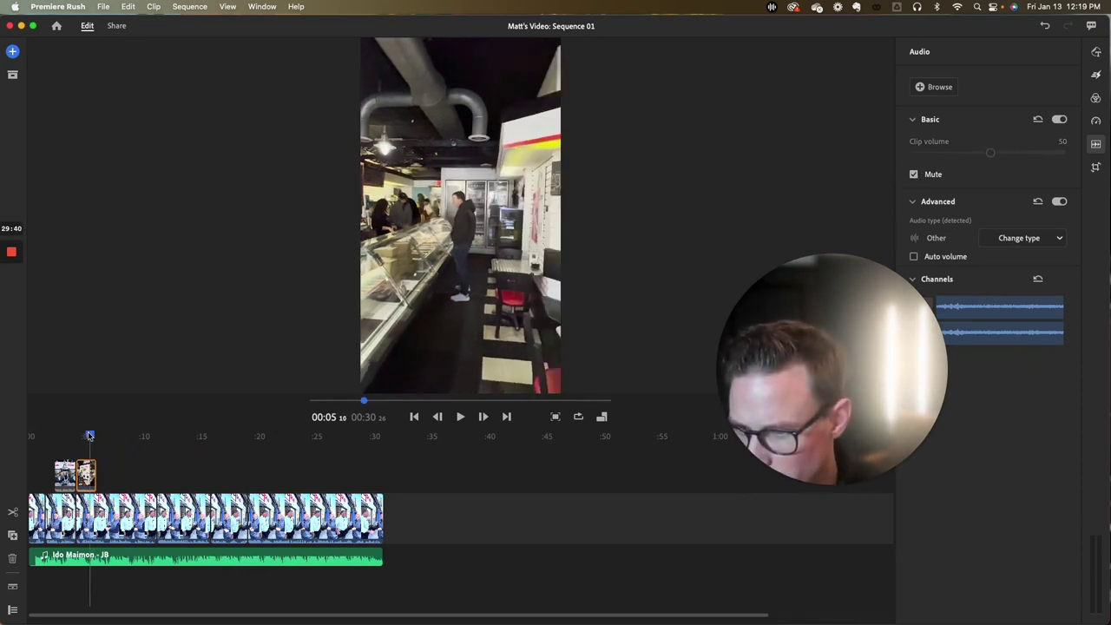
Play the opening with both B-roll clips and continue through the interview to the cut near 00:11.
click(41, 438)
key(space)
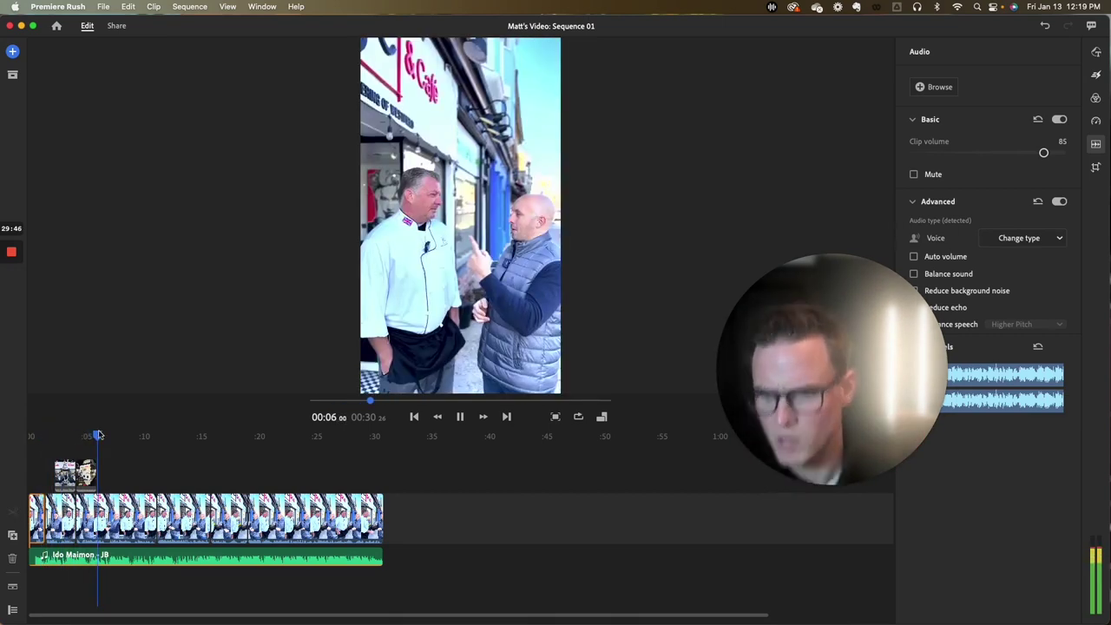
key(space)
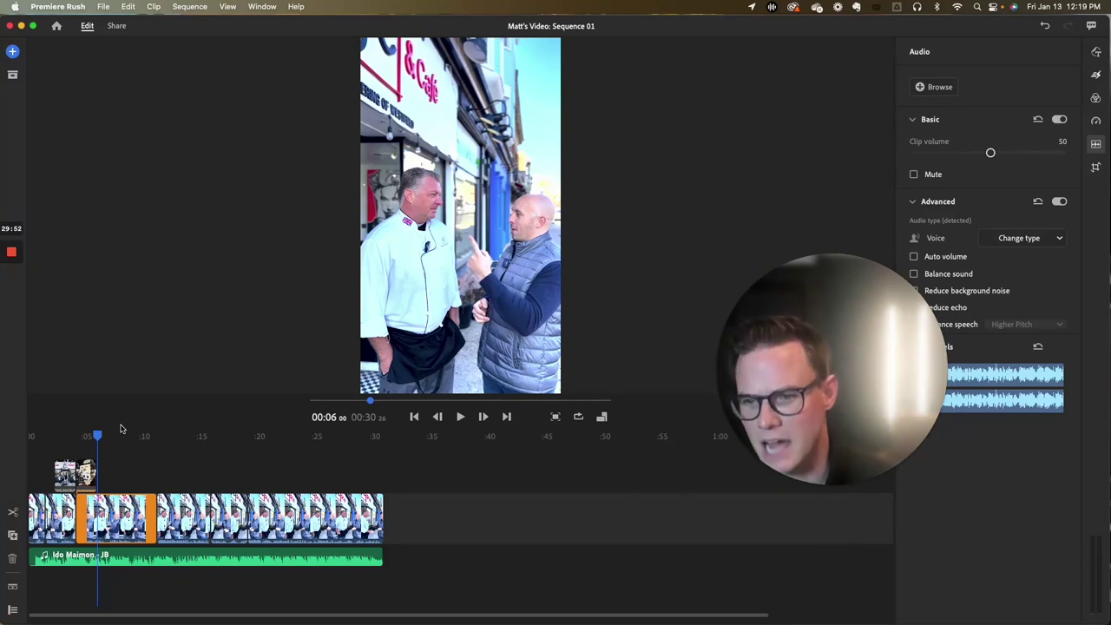
click(100, 439)
click(92, 473)
click(95, 438)
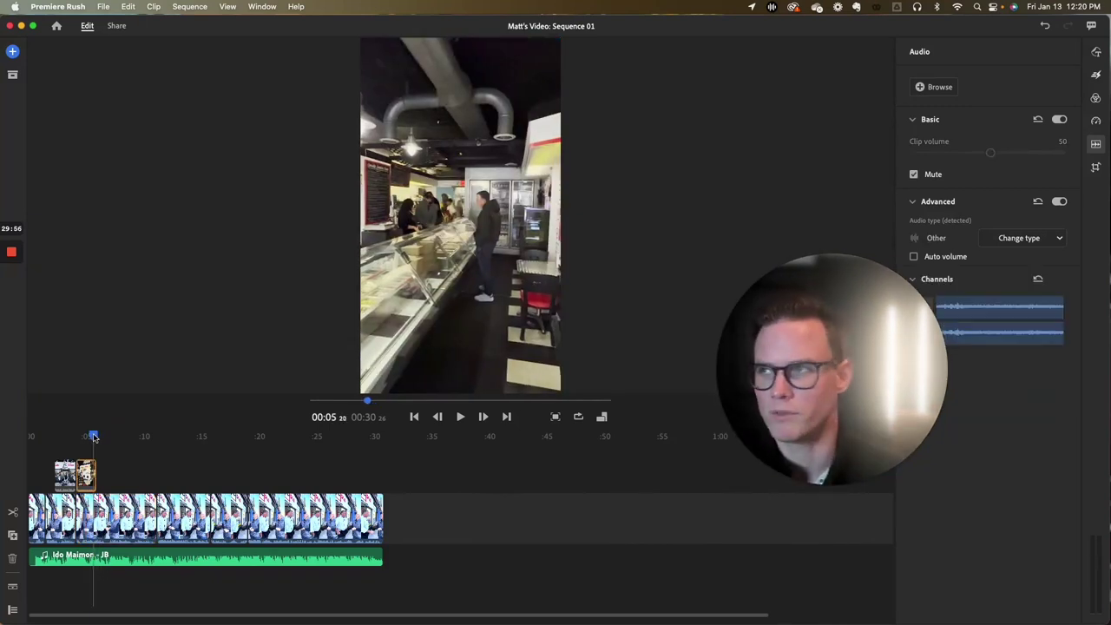
key(space)
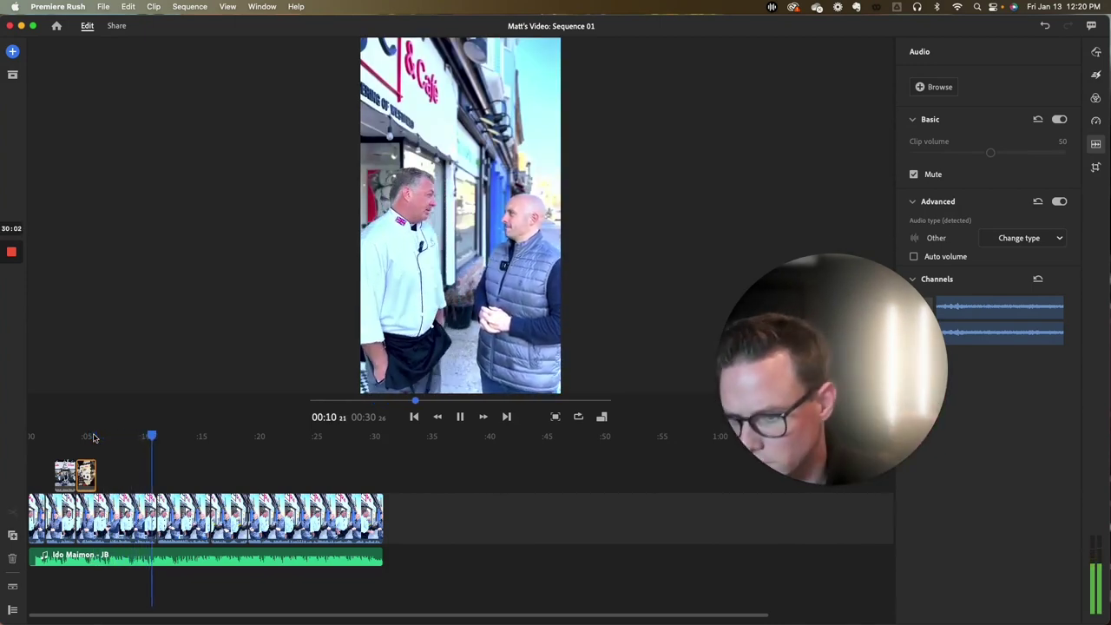
key(space)
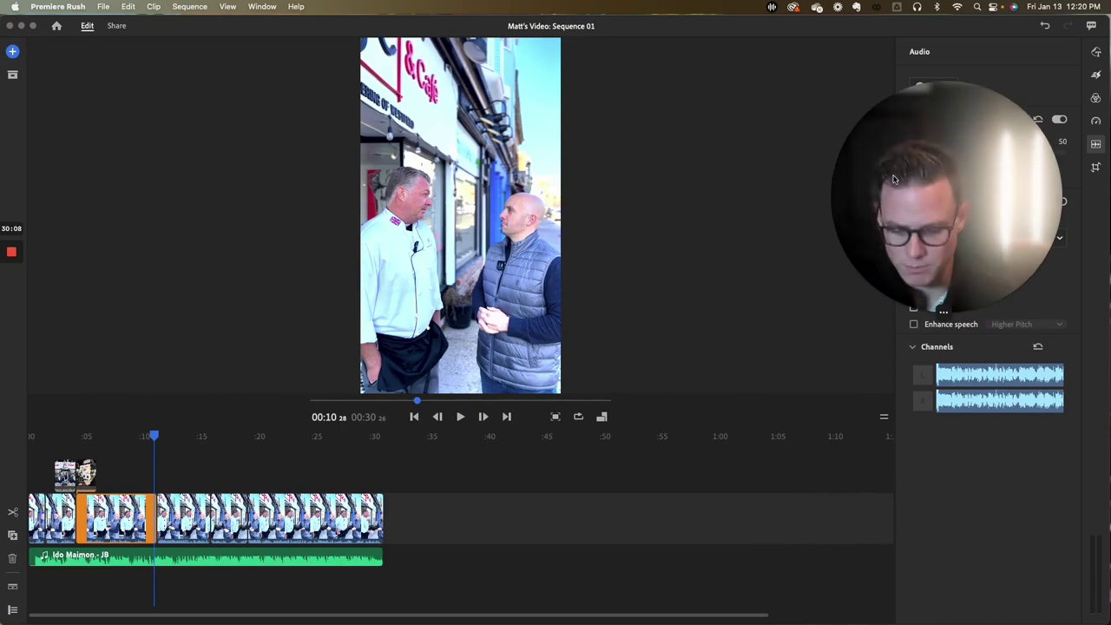
Preview the food preparation files in Finder and add IMG_0505.MOV above the interview, starting at about 00:10.
key(ctrl+Up)
click(489, 139)
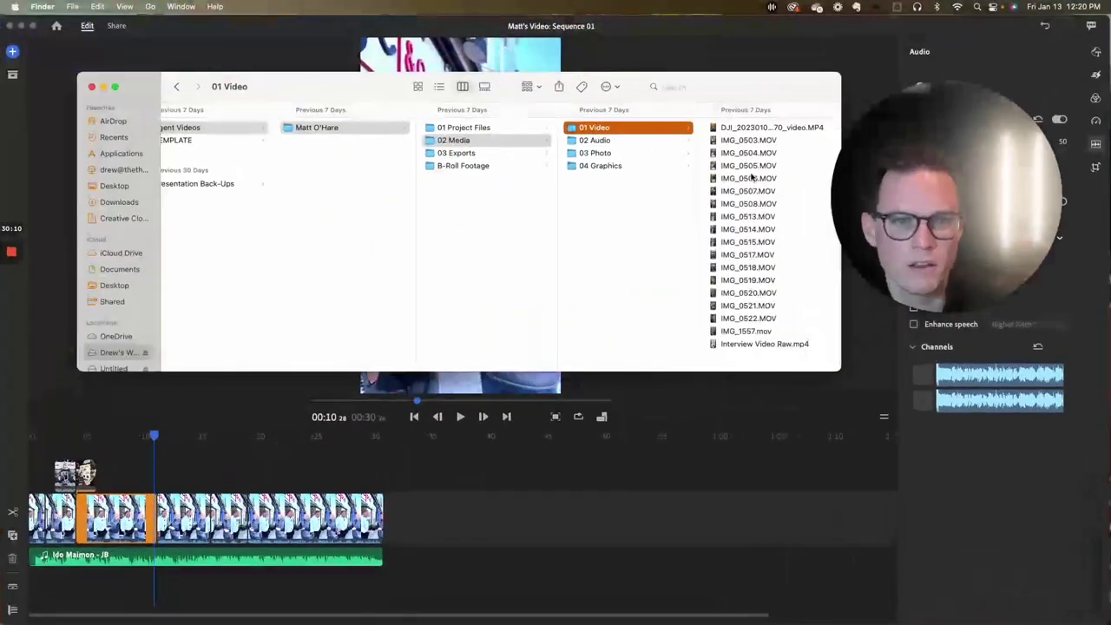
click(745, 166)
click(637, 153)
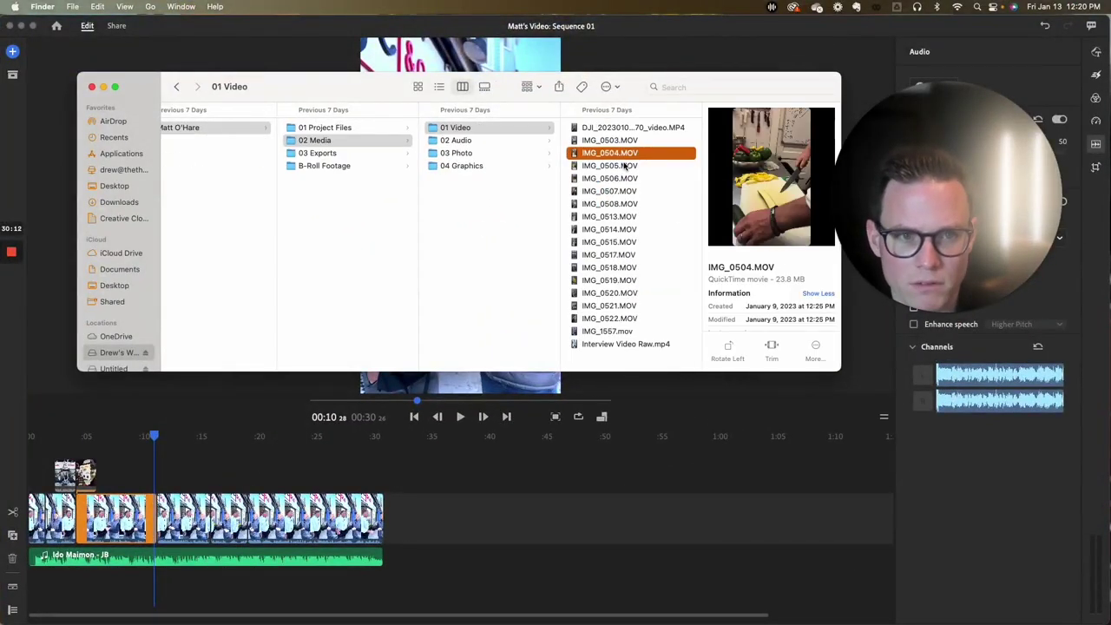
click(622, 166)
click(617, 178)
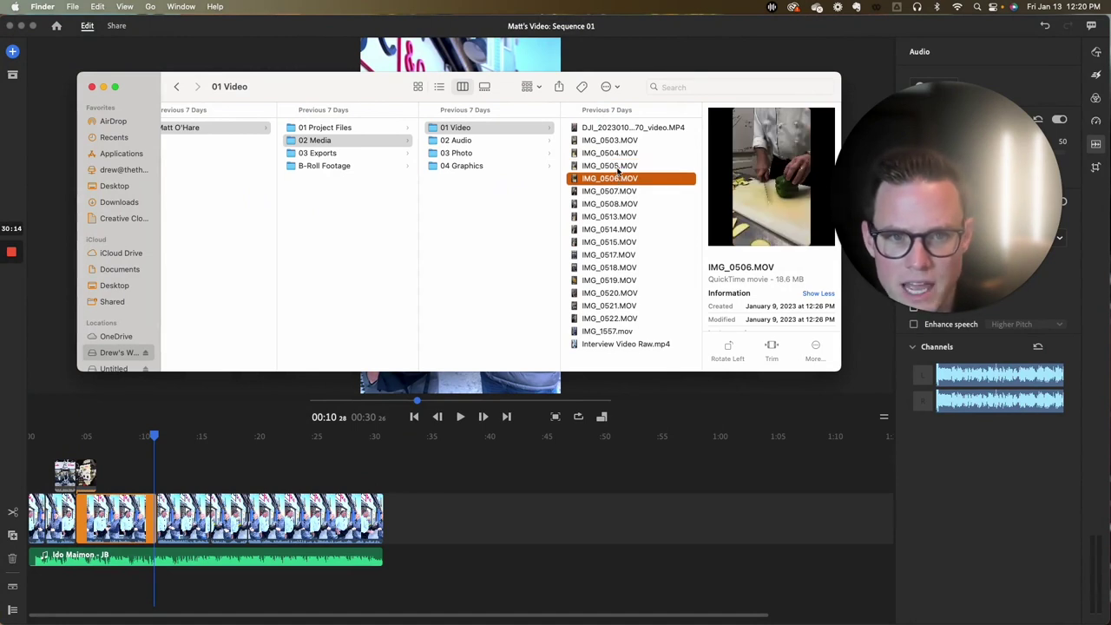
drag(619, 166, 144, 473)
click(176, 428)
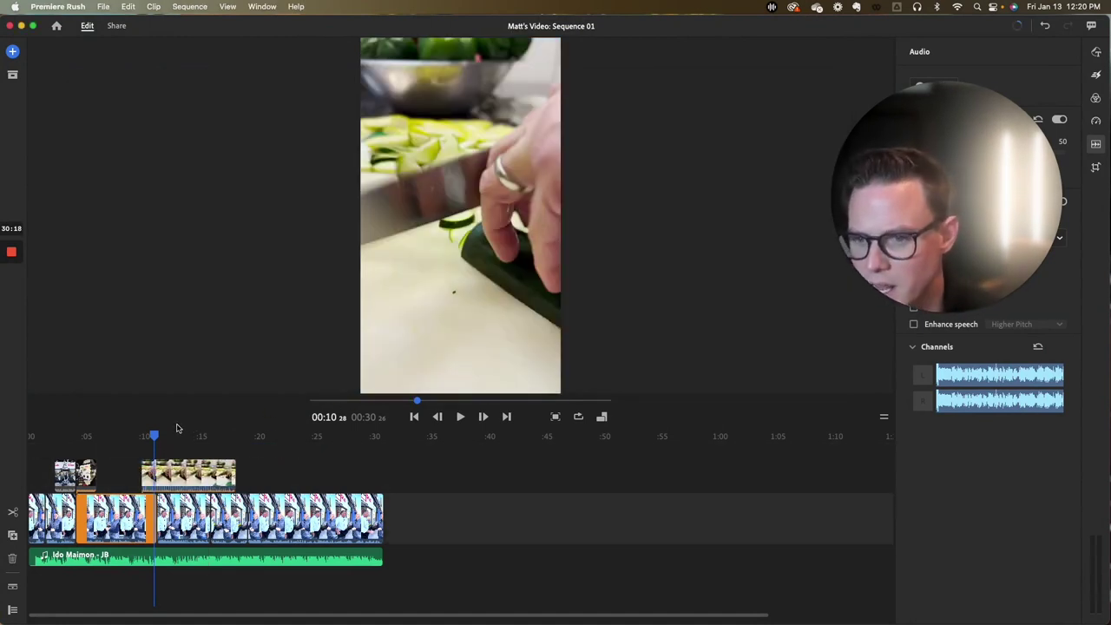
Cut the zucchini chopping clip down to its 00:11 to 00:12 segment and move it to about 00:06, directly after the deli interior clip.
mouse_move(154, 436)
mouse_down()
mouse_move(173, 434)
mouse_move(155, 435)
mouse_up()
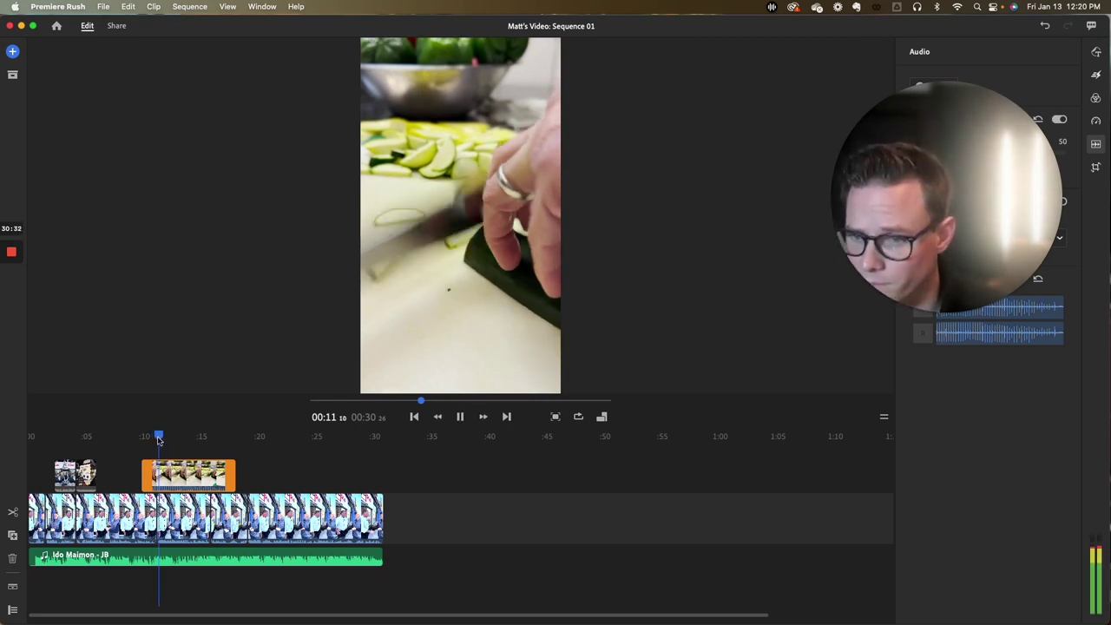
click(155, 437)
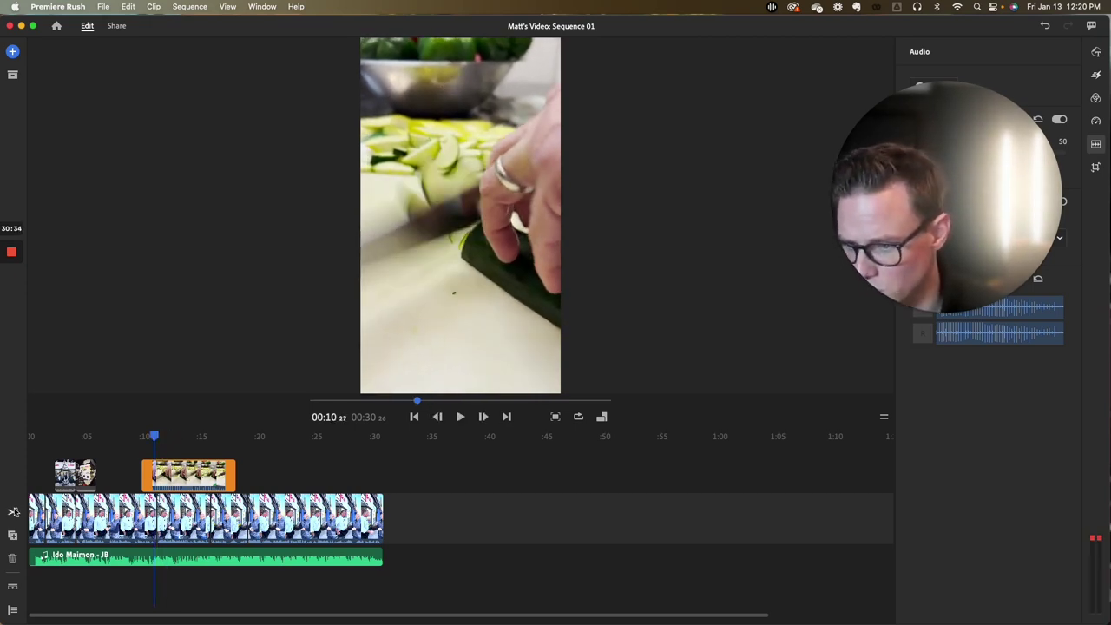
drag(153, 439, 171, 439)
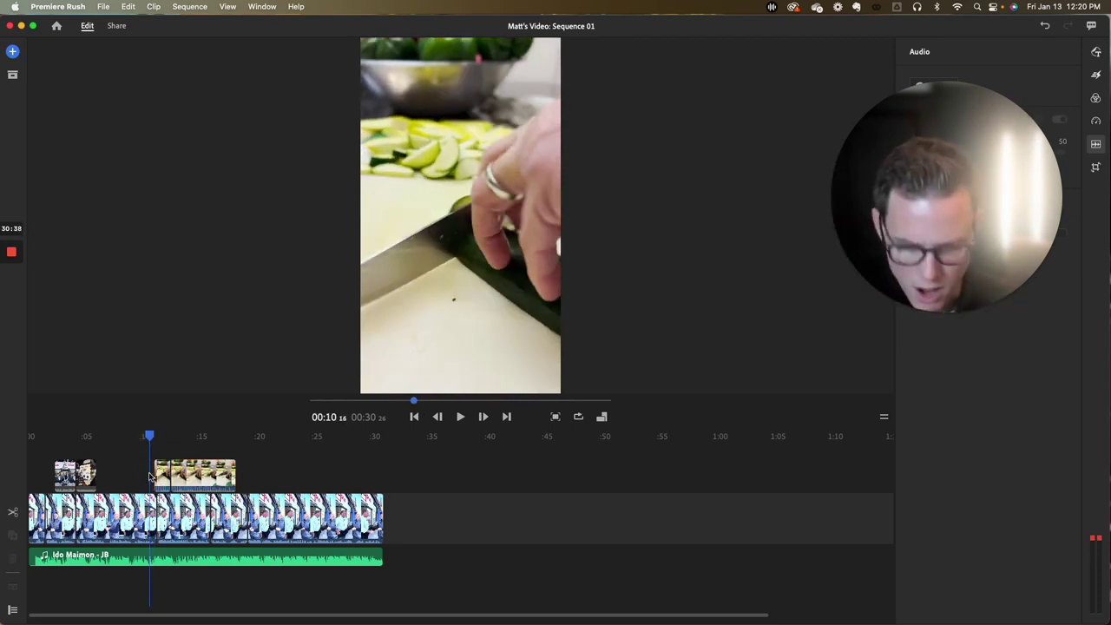
drag(234, 476, 104, 474)
click(162, 475)
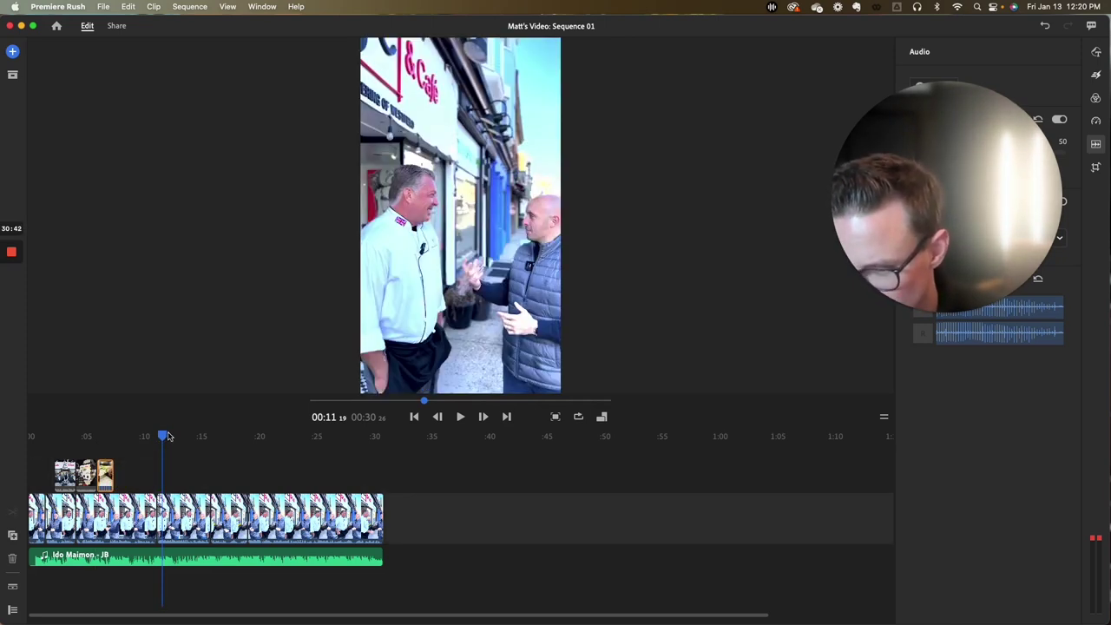
Play the transition from the deli interior clip into the chopping clip, from about 00:05 to 00:07.
drag(163, 437, 88, 435)
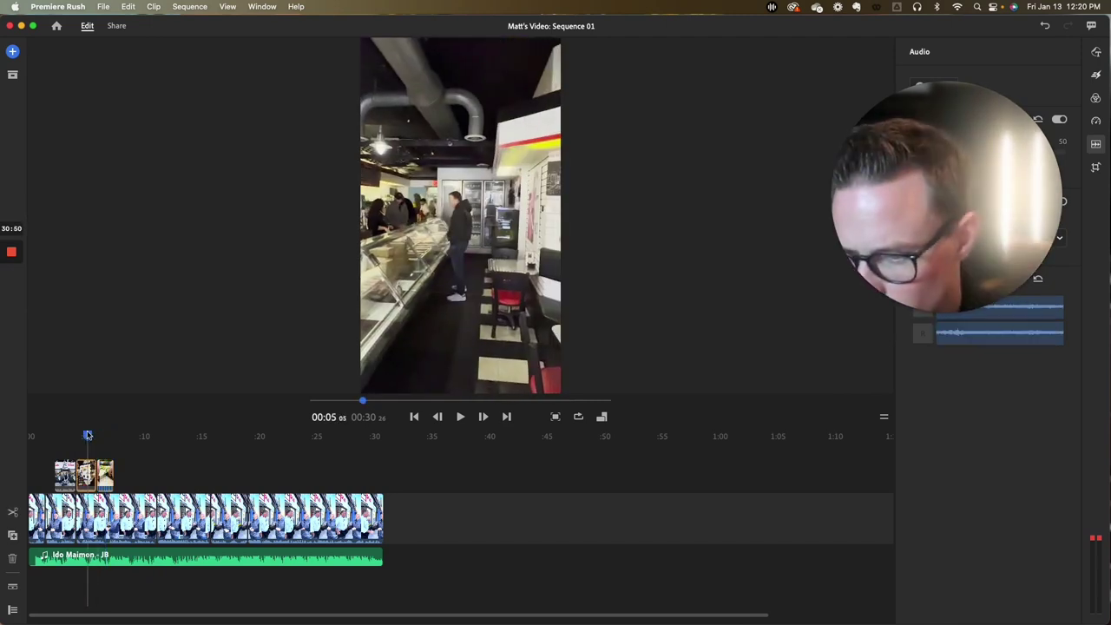
key(space)
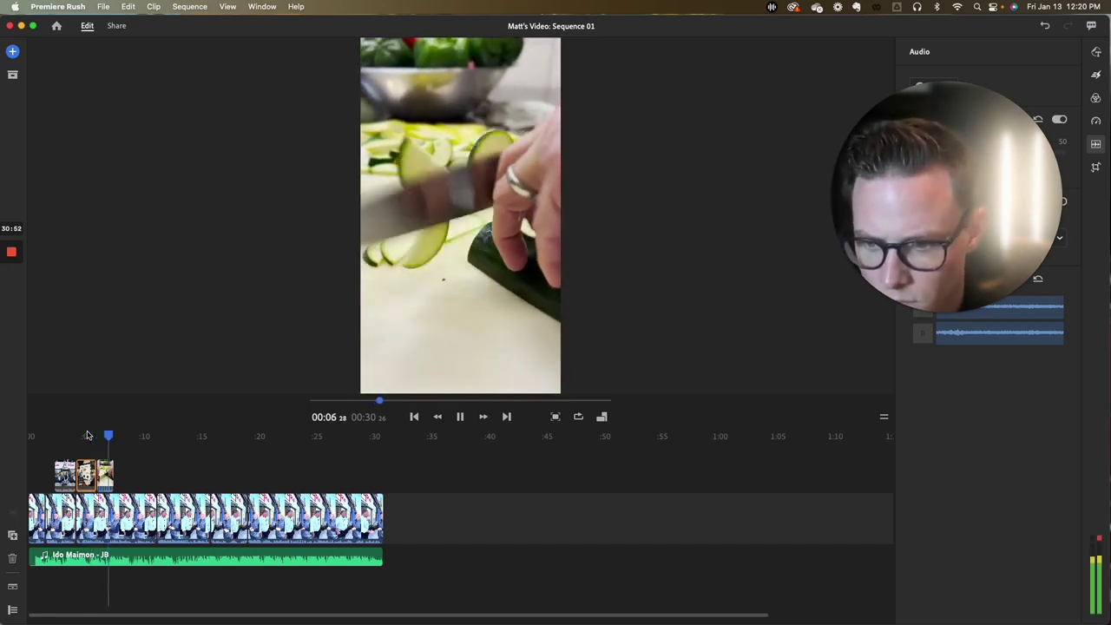
key(space)
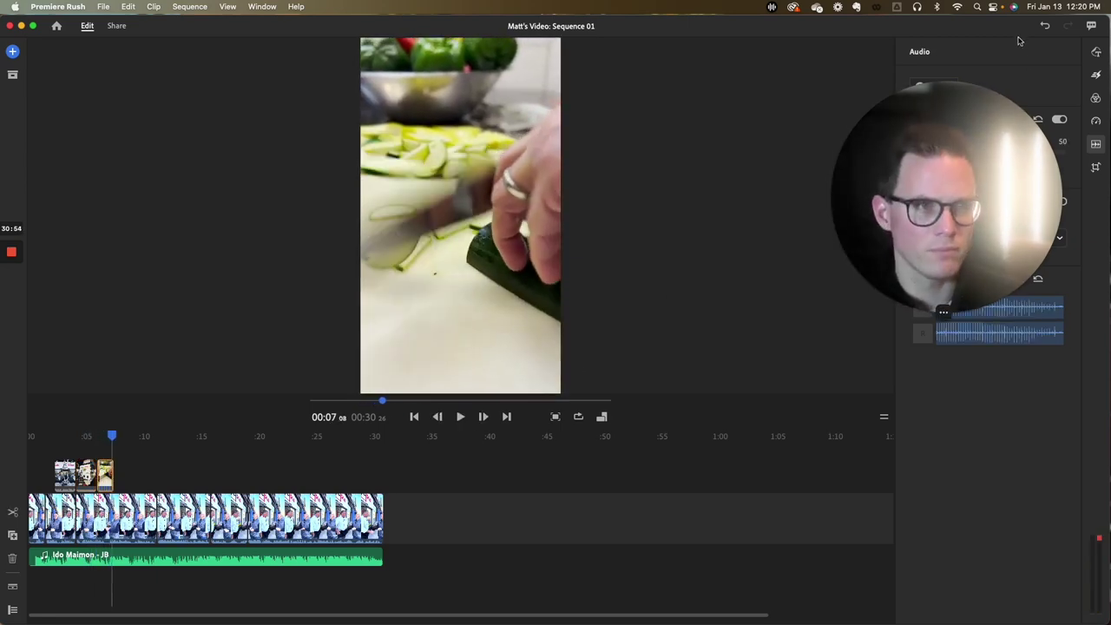
Add IMG_0506.MOV from the Finder video folder above the interview, starting at about 00:09.
key(ctrl+Up)
click(612, 187)
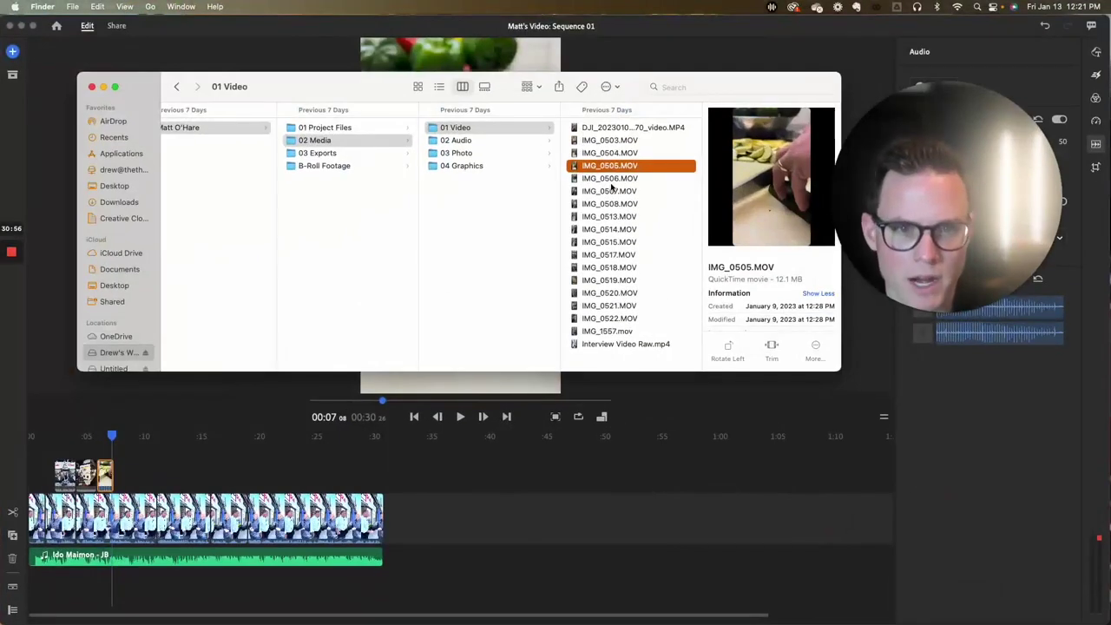
click(612, 179)
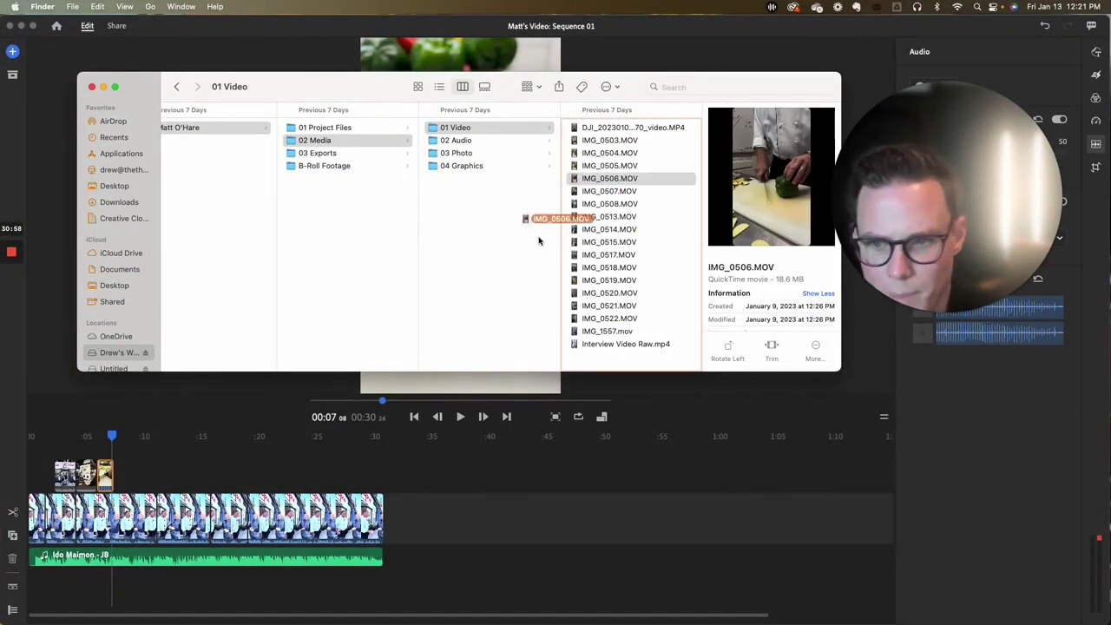
drag(538, 240, 133, 477)
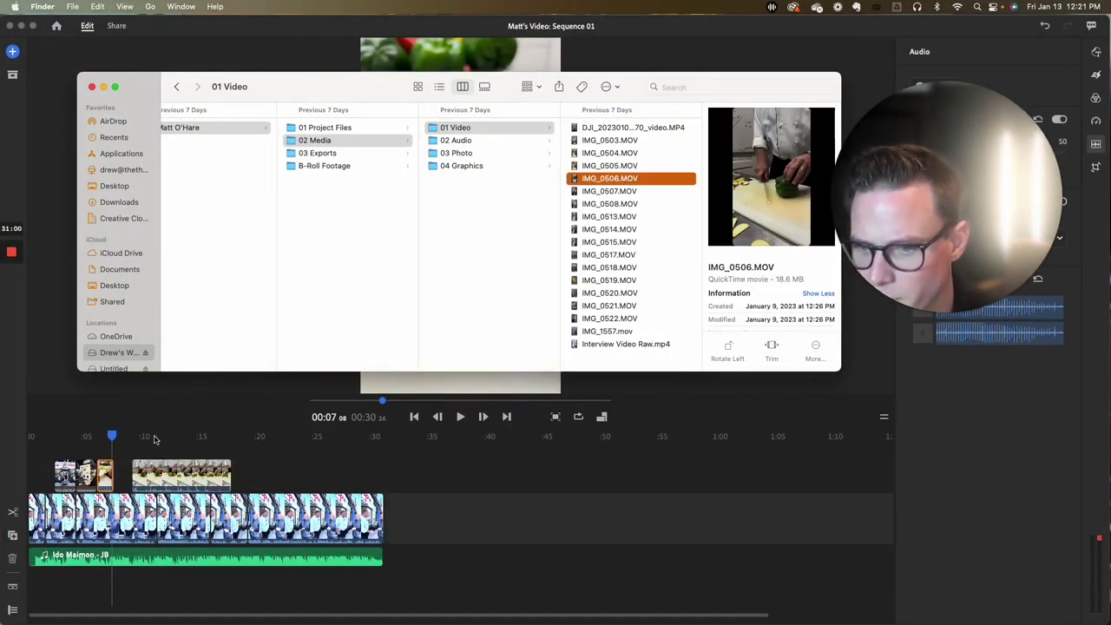
Cut the green pepper clip down to its 00:10 to 00:11 segment and move it directly after the zucchini chopping clip.
click(152, 435)
click(147, 437)
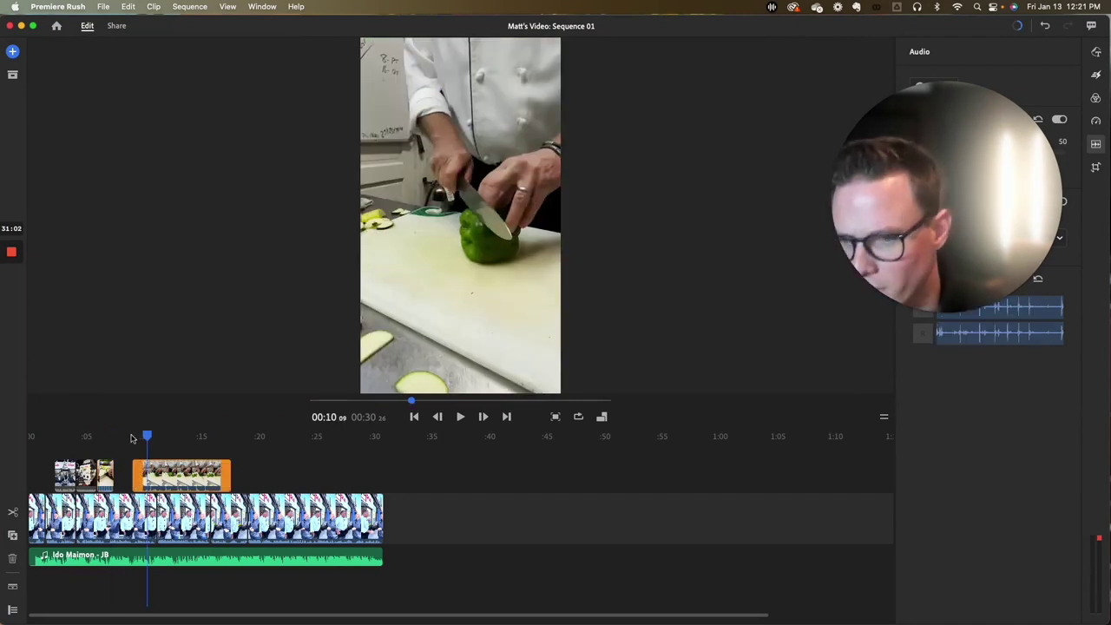
drag(148, 436, 161, 437)
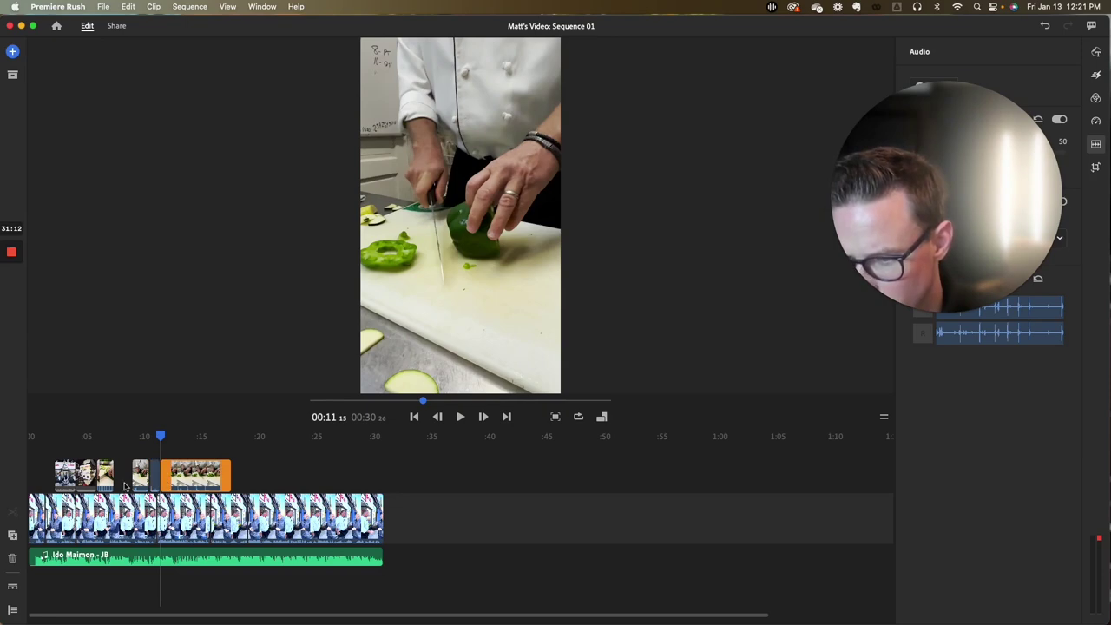
drag(141, 480, 122, 516)
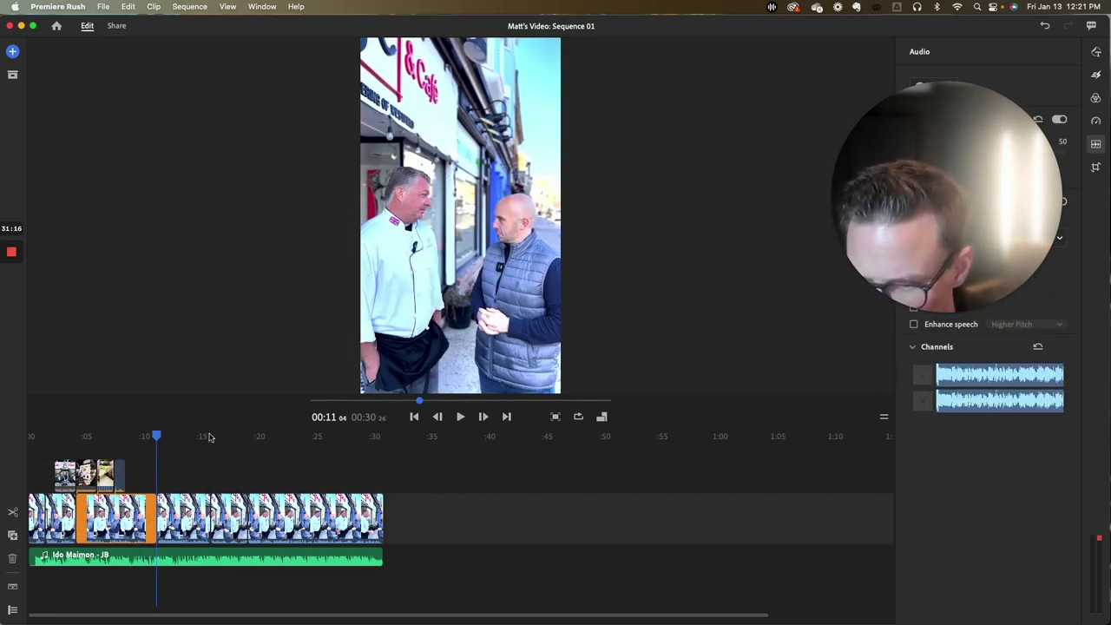
Play the B-roll from about 00:04 through the green pepper clip to about 00:09.
drag(155, 437, 75, 437)
key(space)
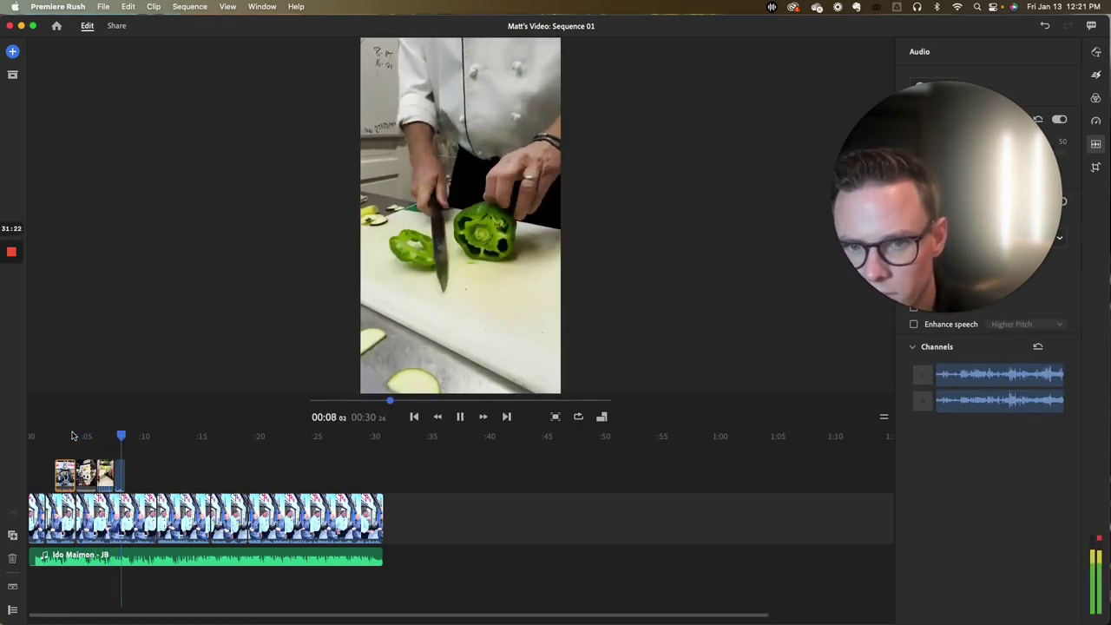
key(space)
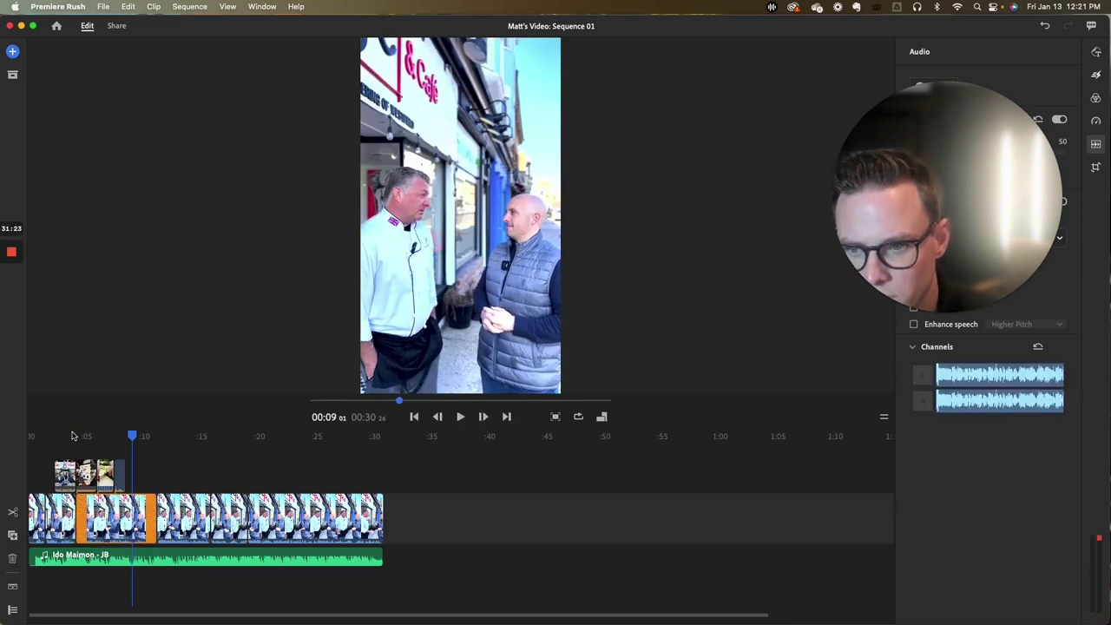
Extend the end of the green pepper clip to just past 00:09, playing it back while adjusting.
click(123, 474)
key(equal)
key(equal)
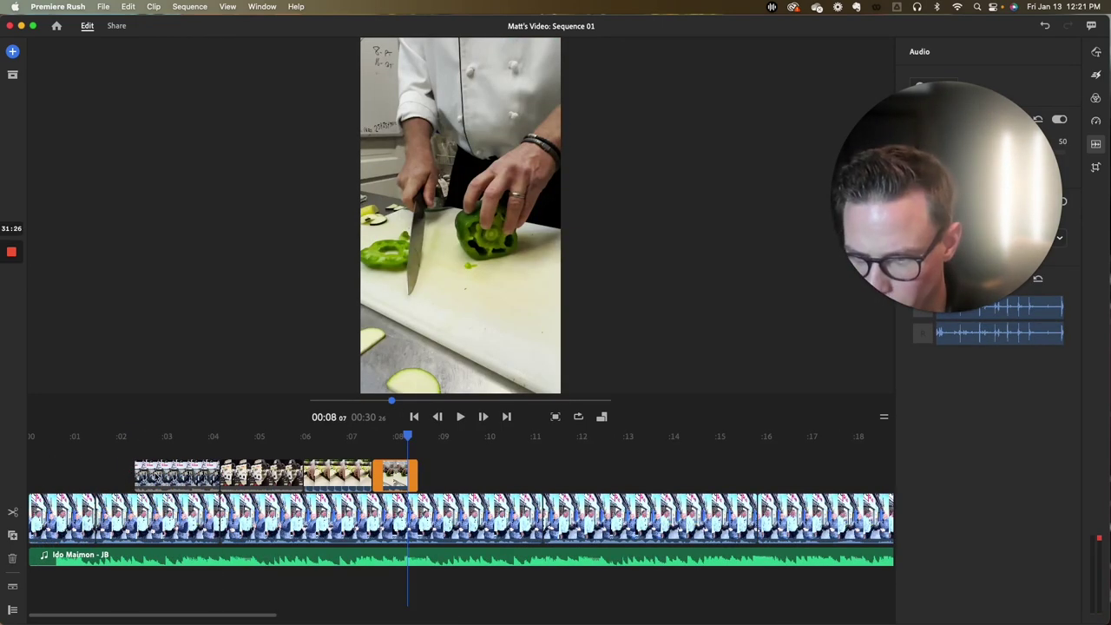
drag(414, 471, 391, 439)
key(space)
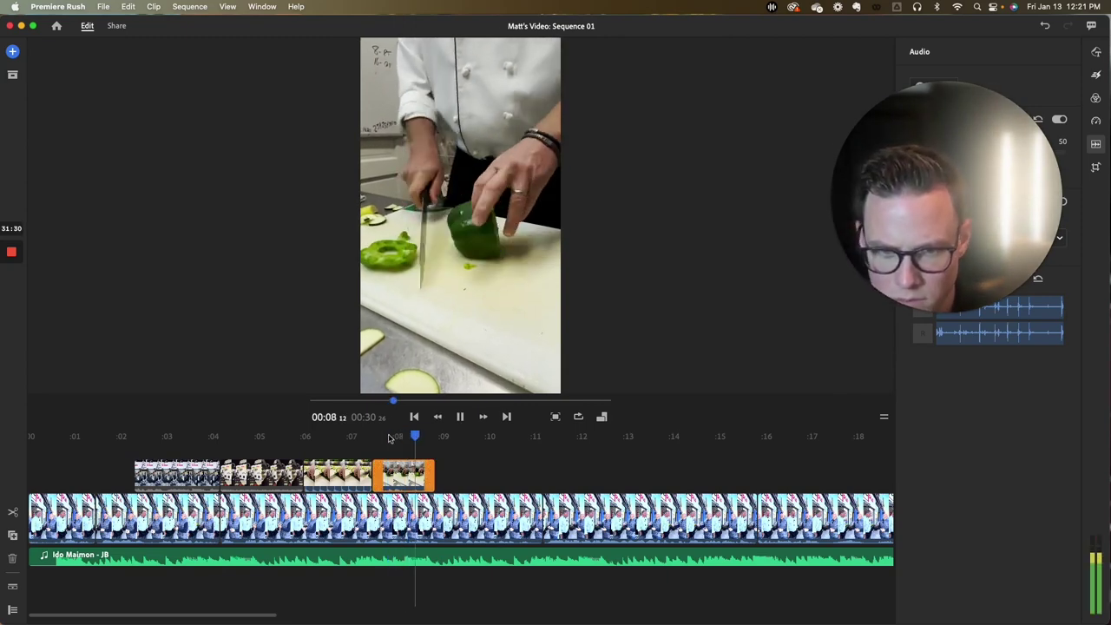
key(space)
drag(424, 470, 459, 471)
Play the lengthened green pepper clip from about 00:07 until the interview picture returns after 00:09.
click(403, 438)
click(372, 441)
key(space)
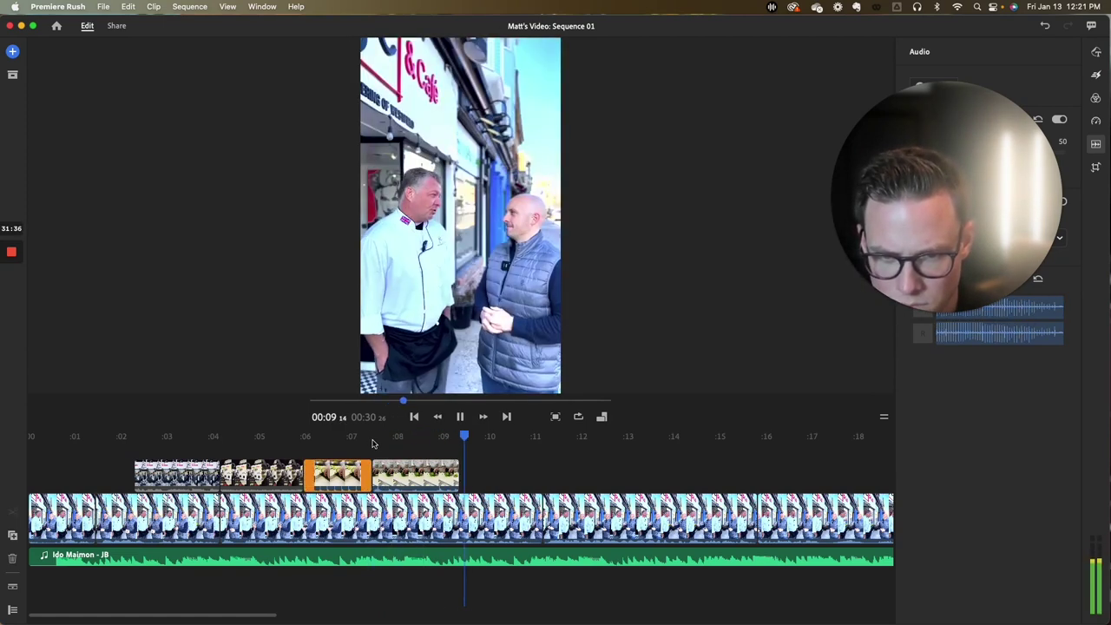
key(space)
Preview the sandwich-making files in Finder and add IMG_0515.MOV above the interview, starting just before 00:10.
scroll(424, 443, down, 5)
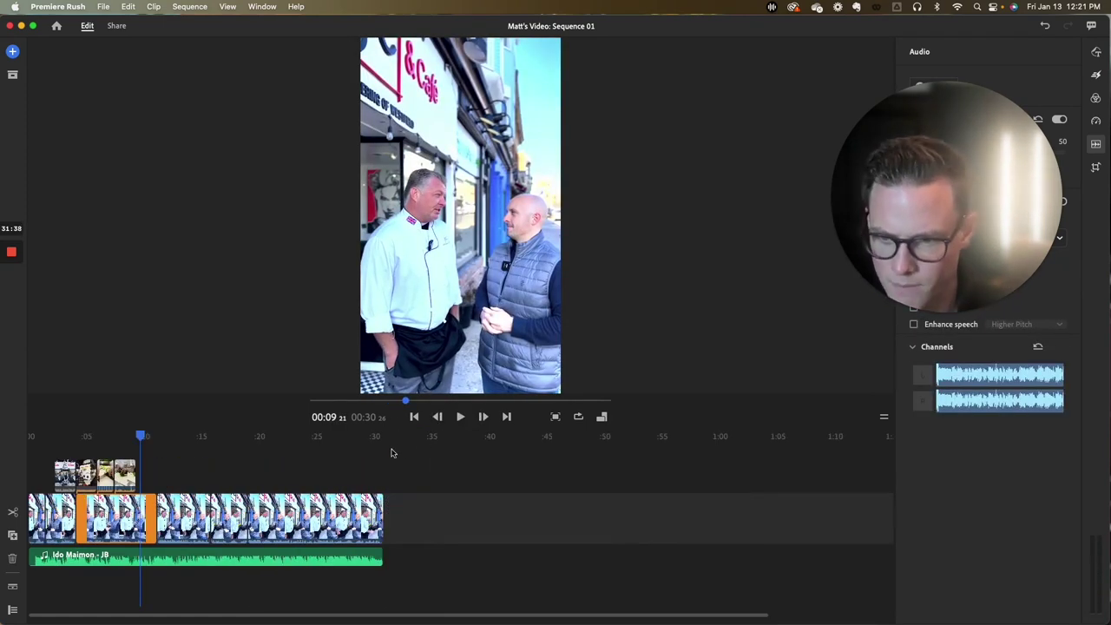
key(ctrl+Up)
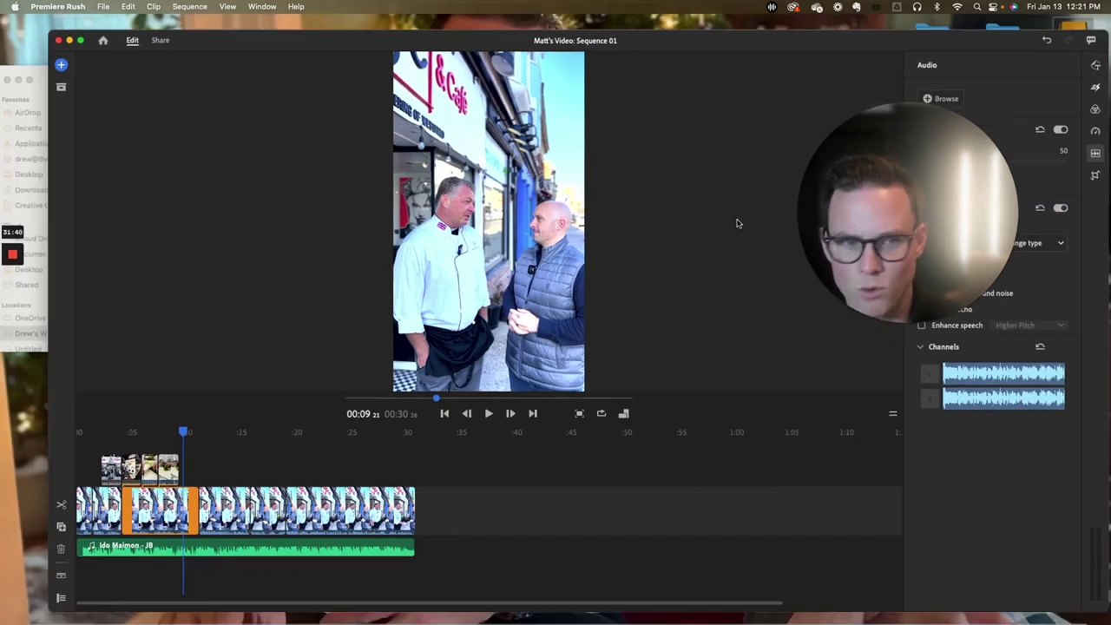
click(612, 185)
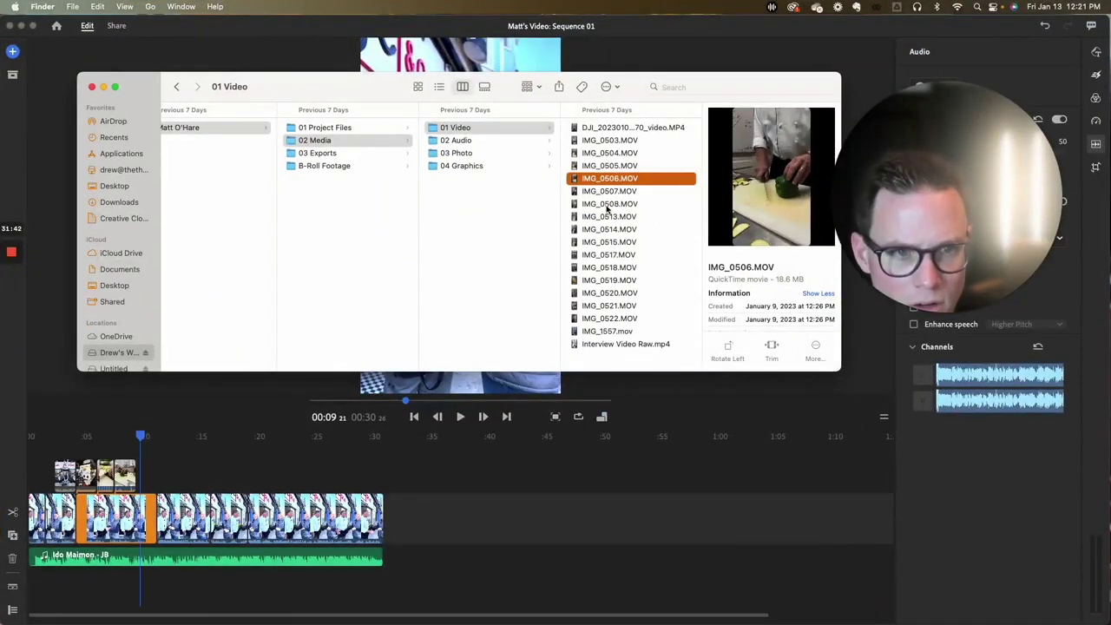
key(Down)
key(Down)
key(Down)
key(Down)
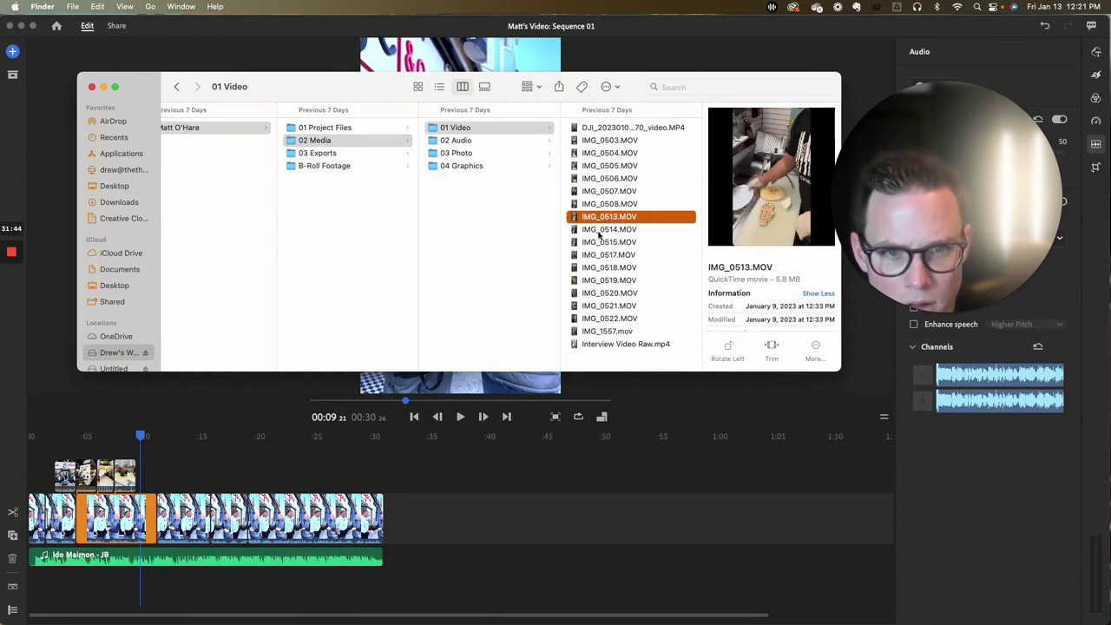
key(Down)
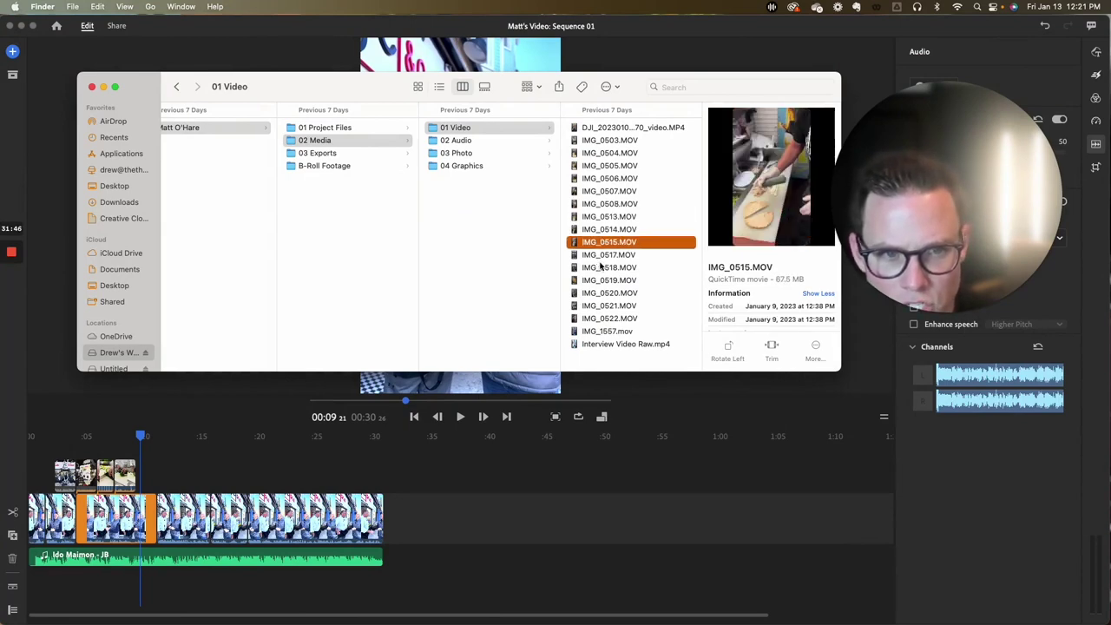
click(603, 254)
key(Up)
key(space)
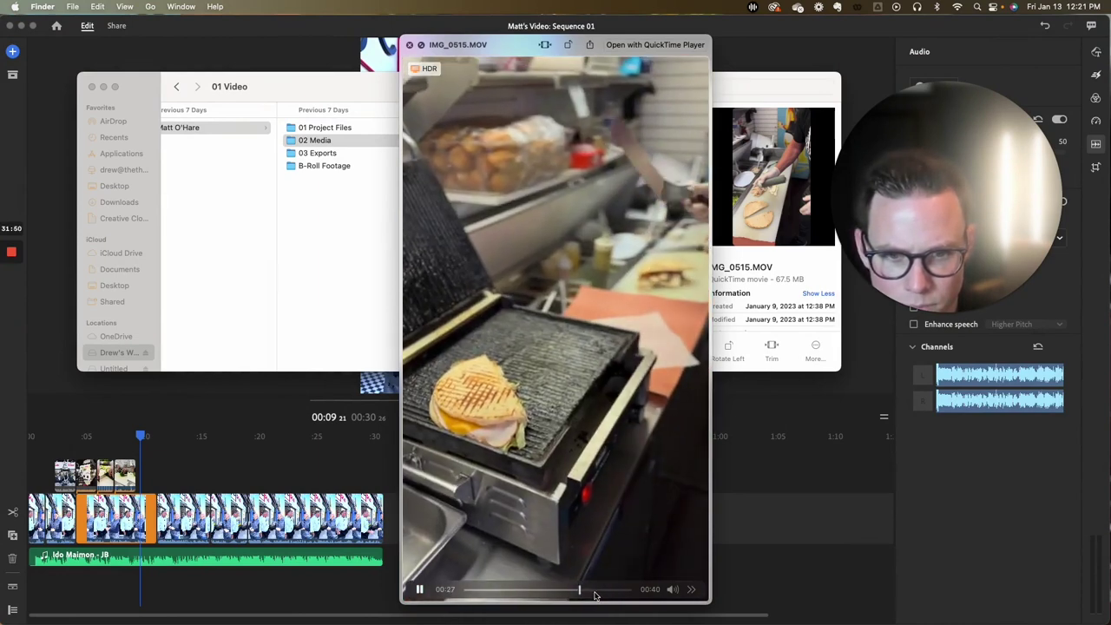
key(space)
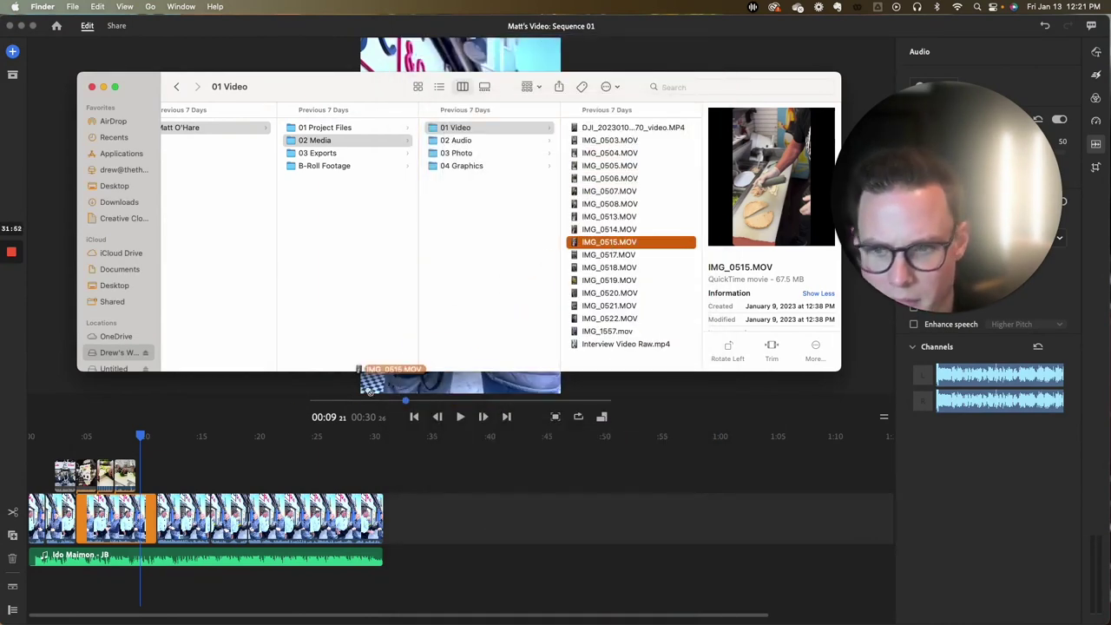
drag(369, 389, 170, 479)
Split the sandwich clip at about 00:39 and 00:43 and delete the segments before and after that grill shot.
click(149, 437)
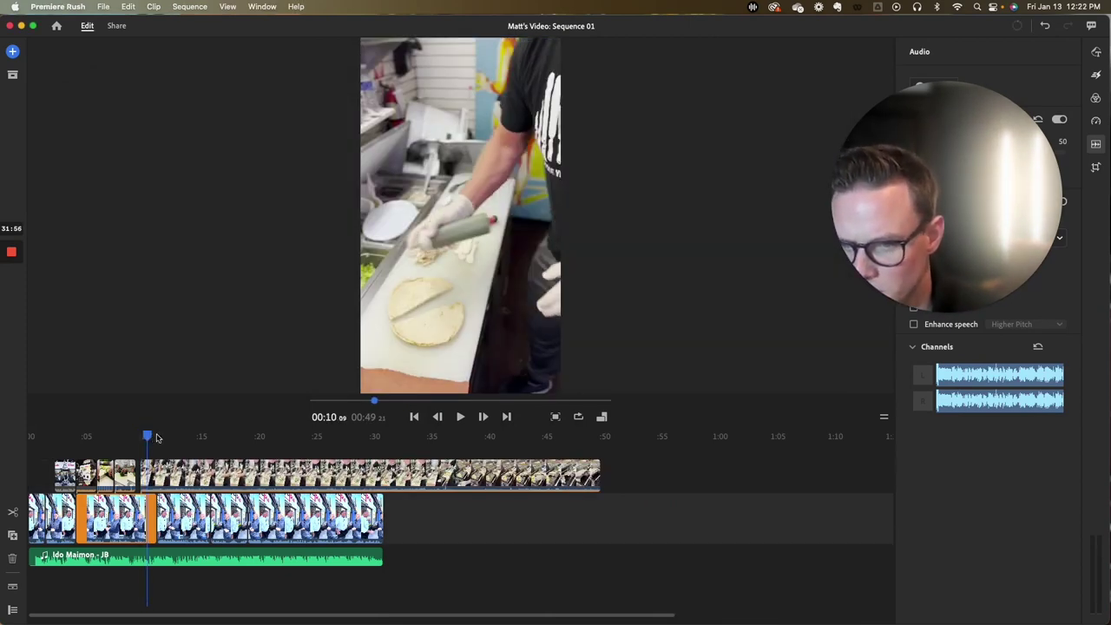
drag(157, 436, 487, 426)
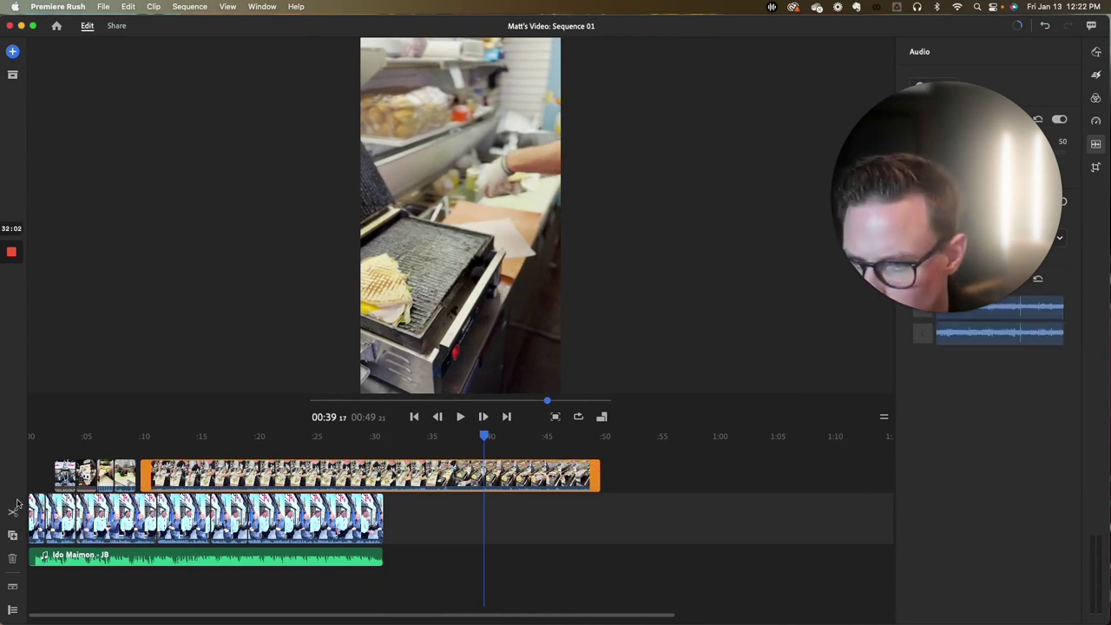
drag(486, 436, 523, 437)
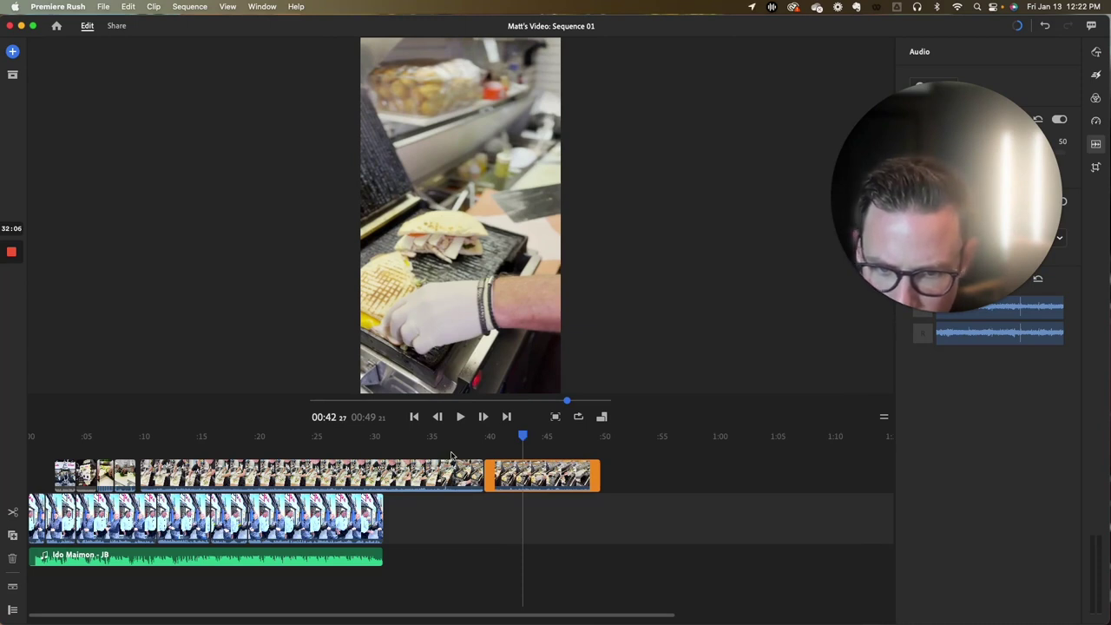
click(356, 475)
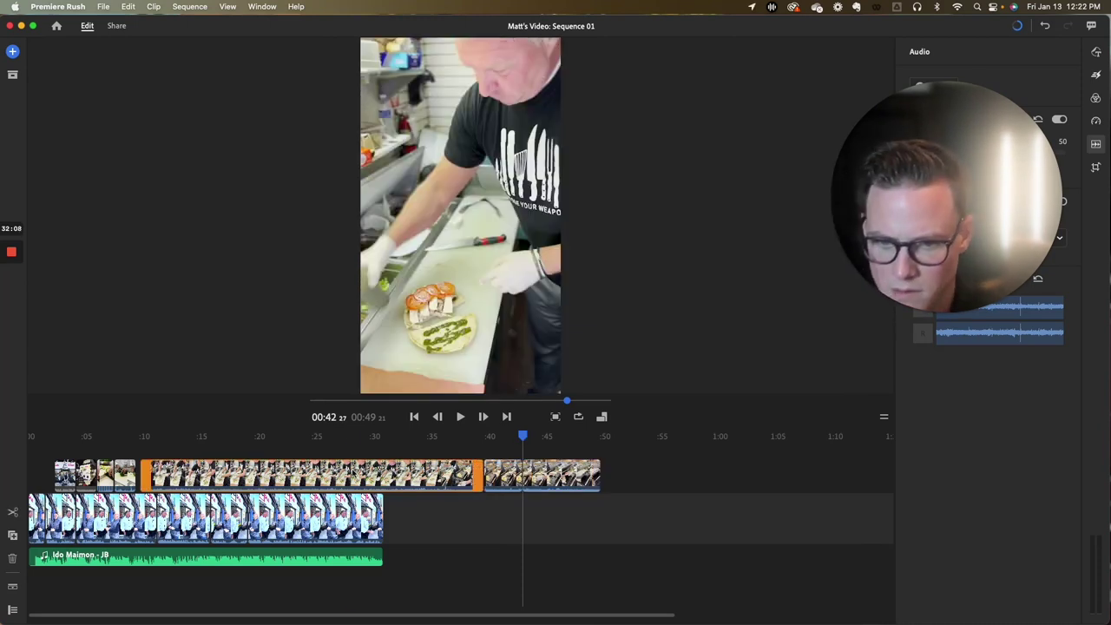
key(Delete)
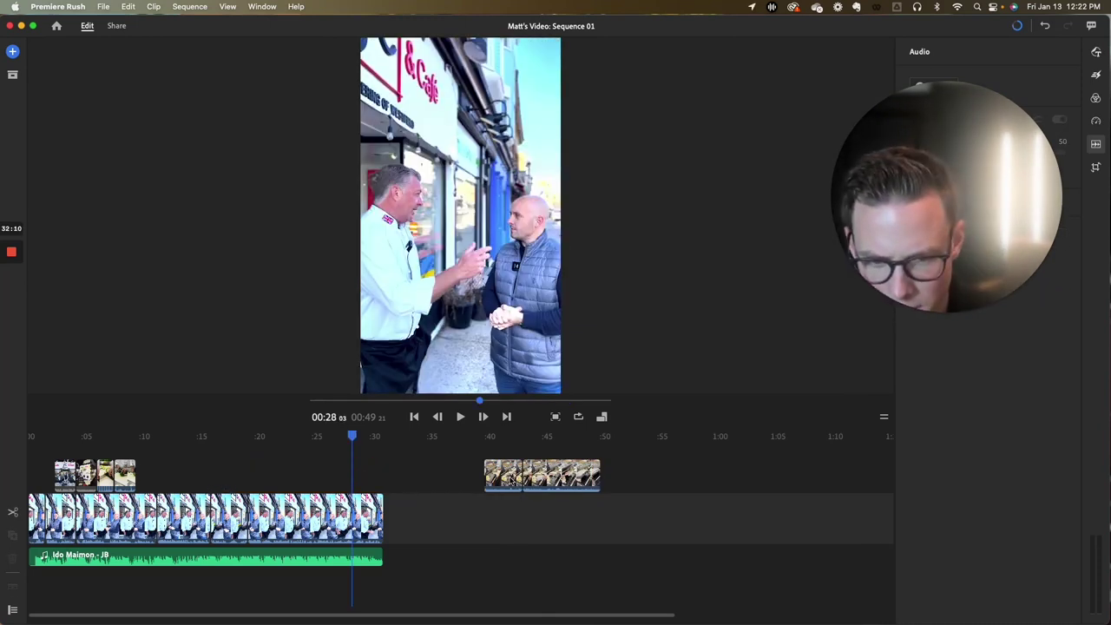
click(581, 475)
key(Delete)
Move the remaining sandwich grill segment to about 00:09, directly after the green pepper clip.
click(499, 475)
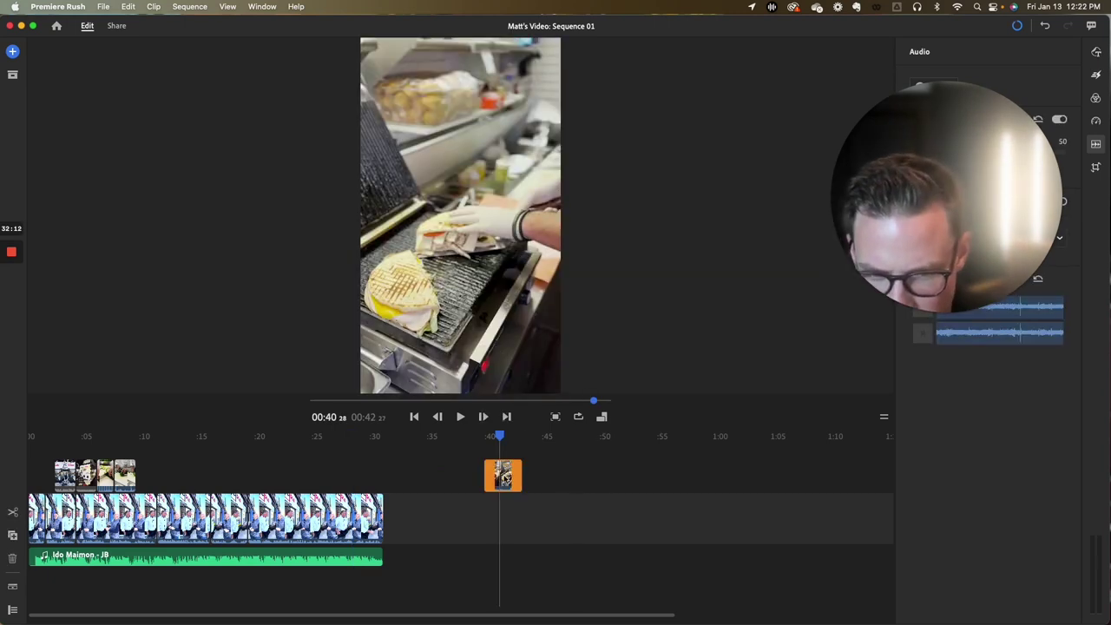
drag(502, 476, 458, 478)
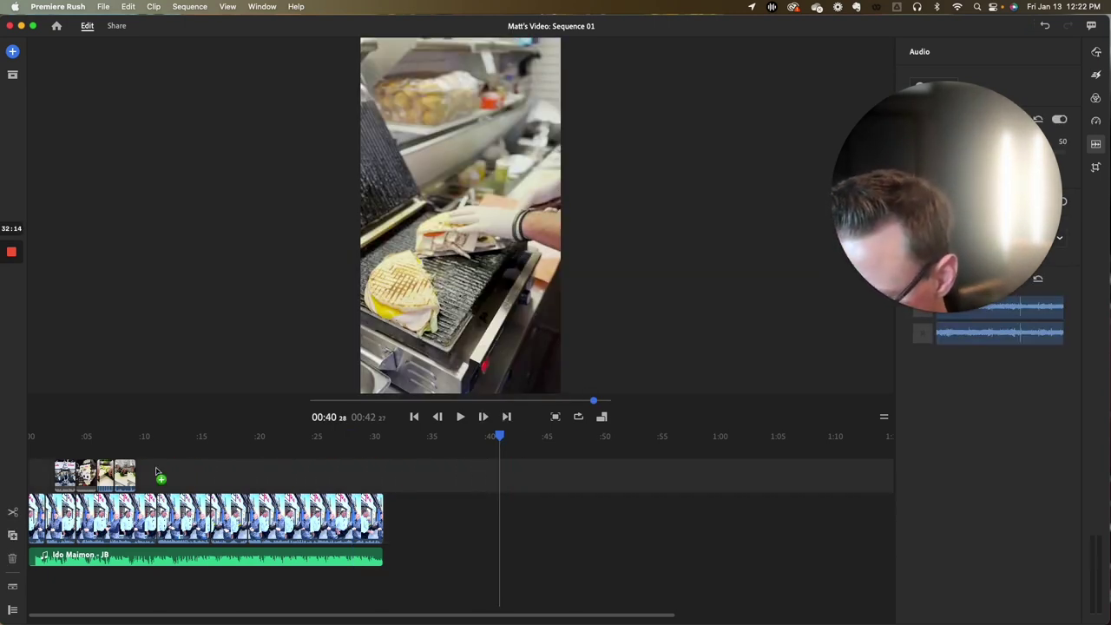
drag(163, 478, 163, 478)
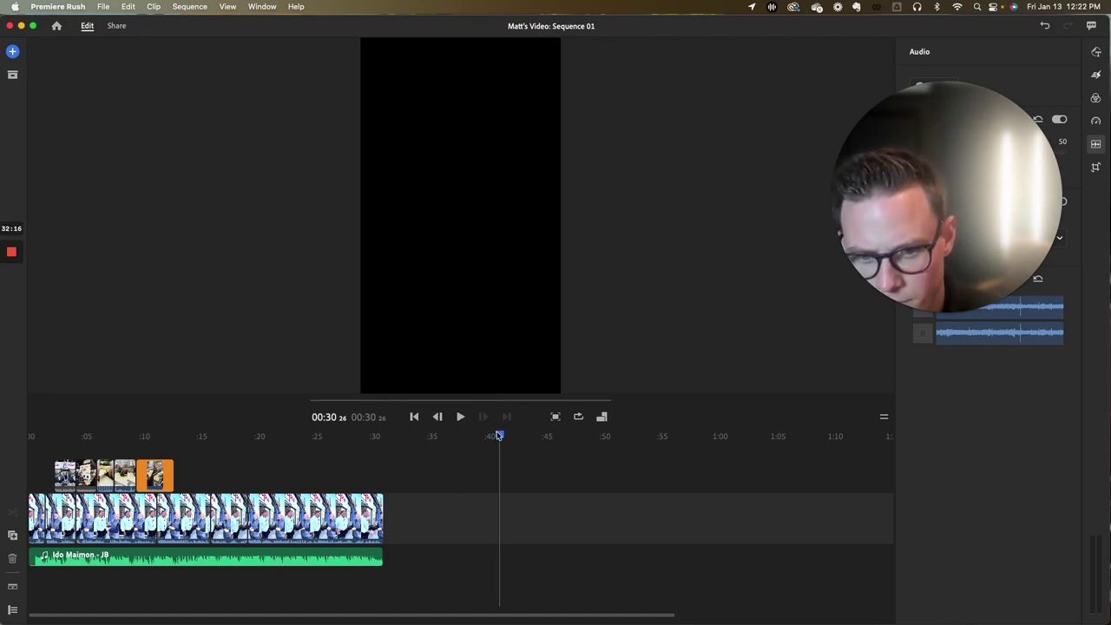
drag(500, 436, 120, 436)
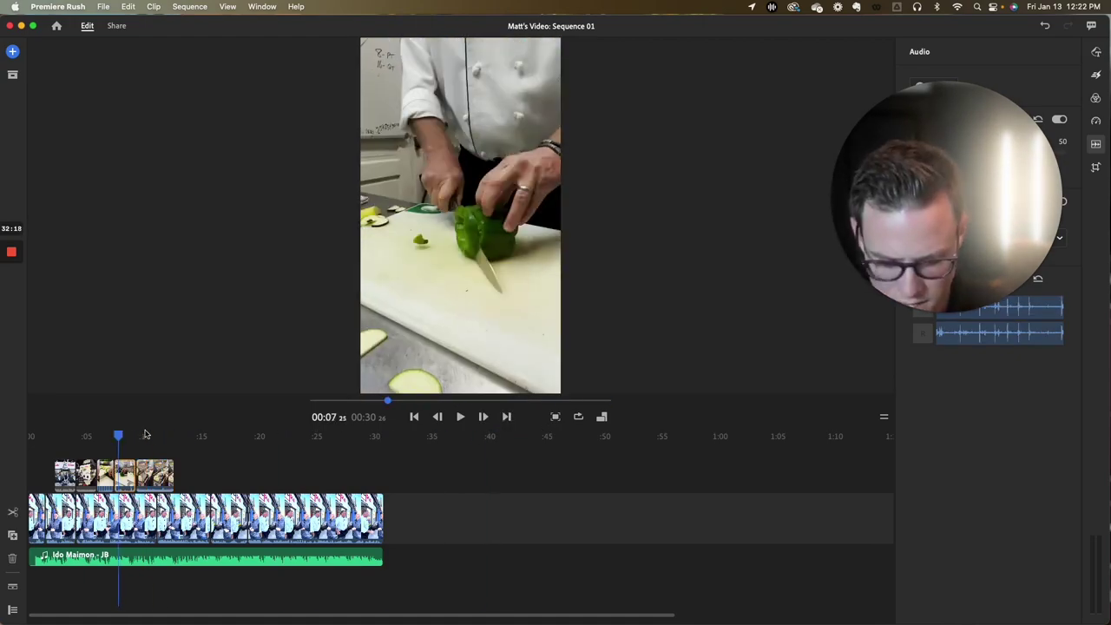
Add IMG_0508.MOV from Finder above the interview at about 00:19 and split it at about 00:24 and 00:27.
key(ctrl+Up)
click(487, 193)
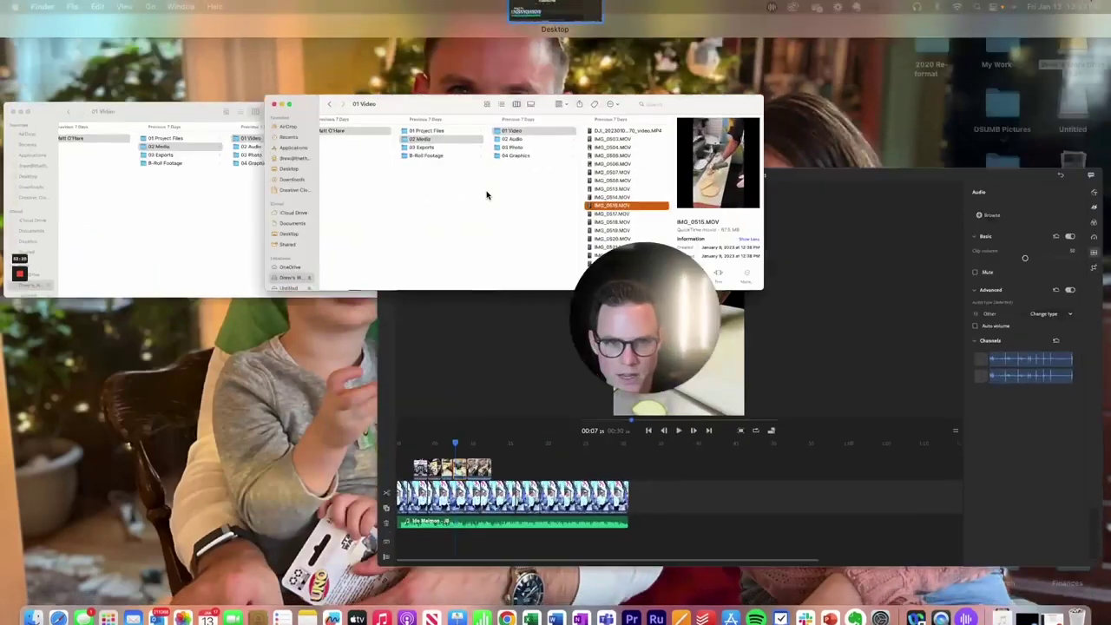
click(597, 155)
click(603, 166)
click(608, 191)
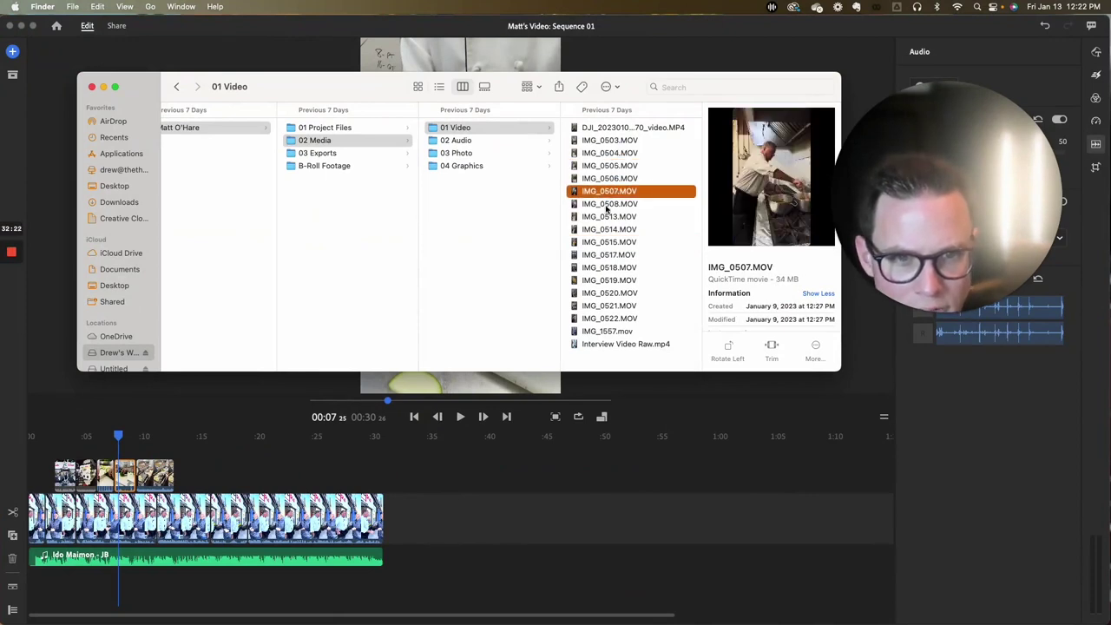
click(607, 205)
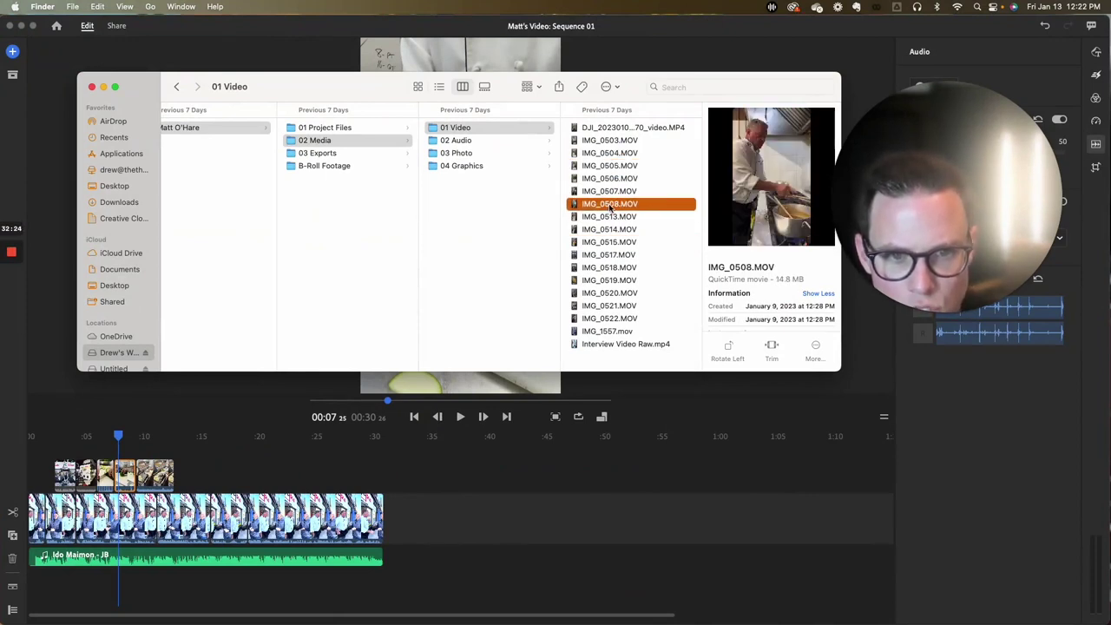
drag(609, 206, 341, 436)
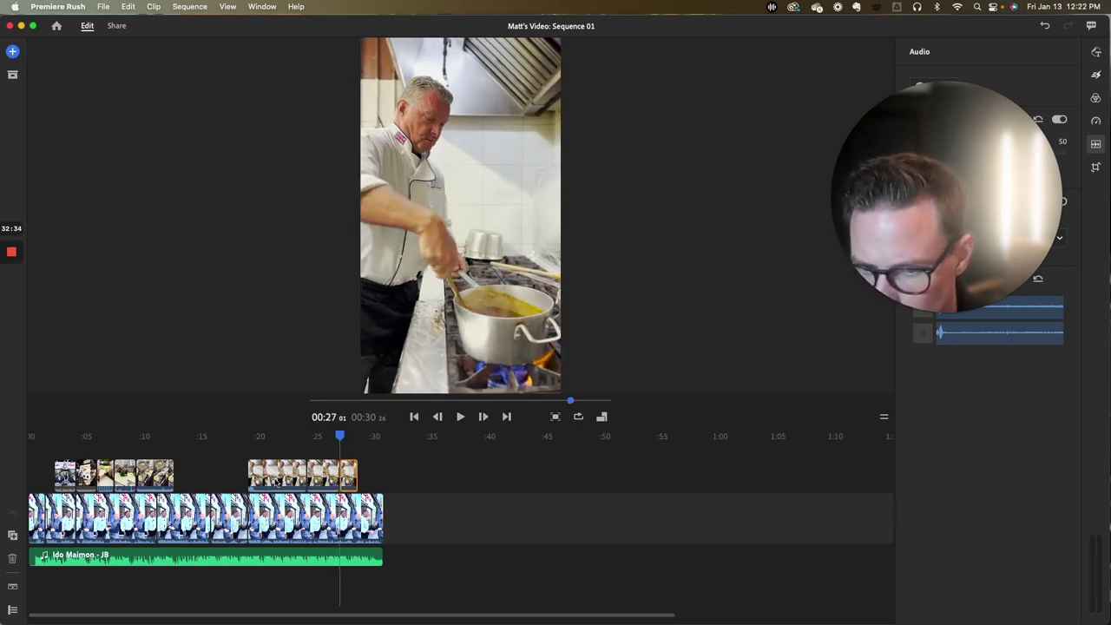
Delete the pot-stirring footage before 00:24 and move the kept part to about 00:13, directly after the sandwich grill clip.
click(276, 481)
key(Delete)
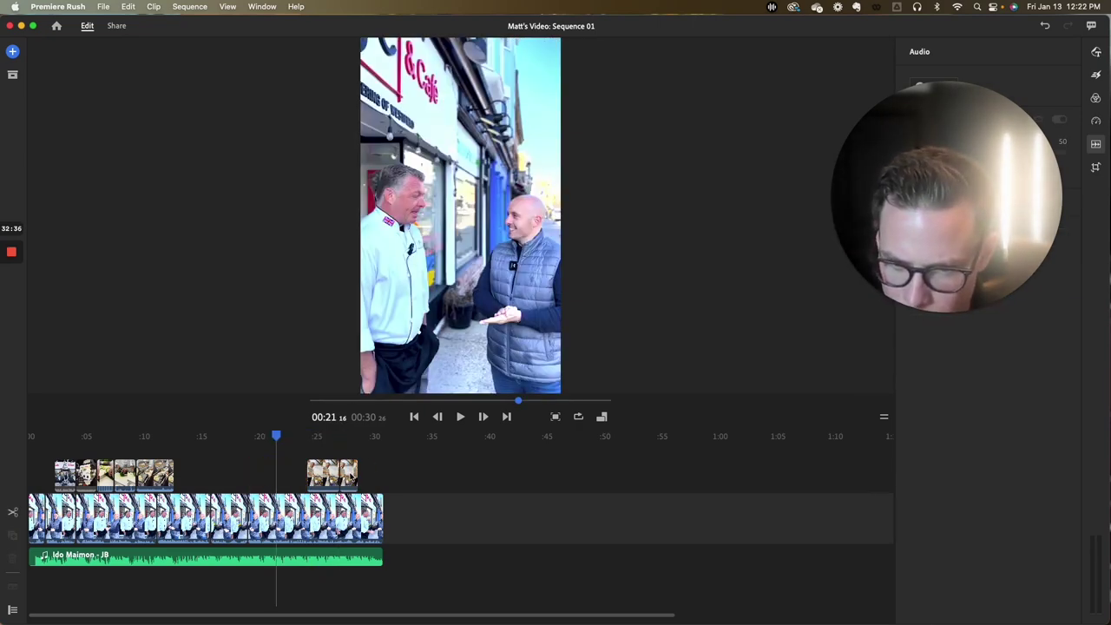
click(327, 477)
drag(323, 478, 195, 479)
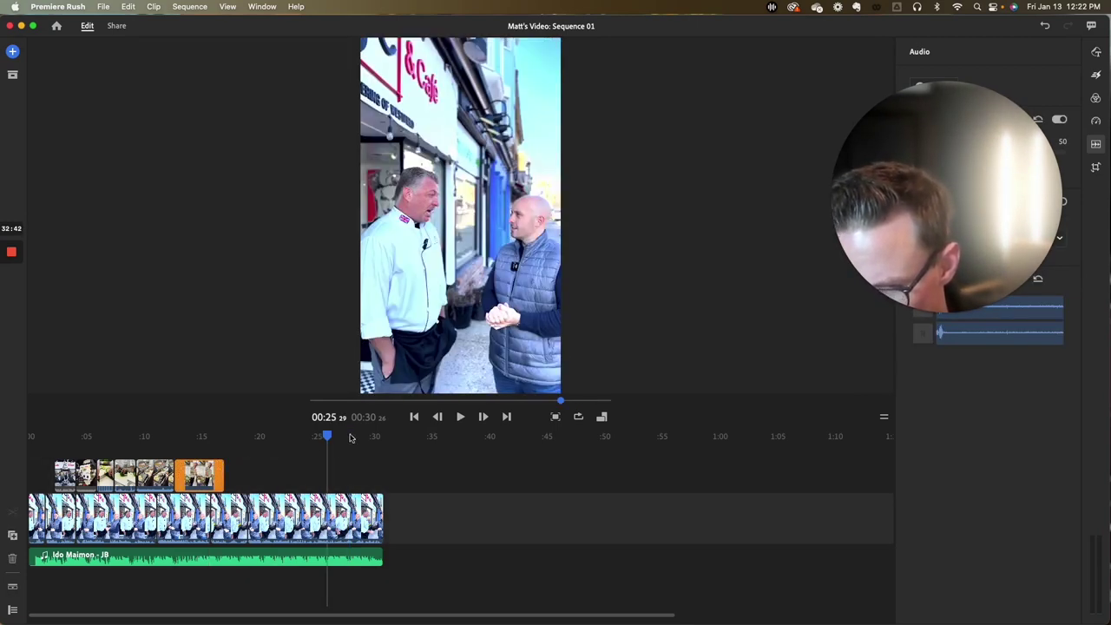
Play the edit from the beginning through all the B-roll clips to about 00:16.
key(space)
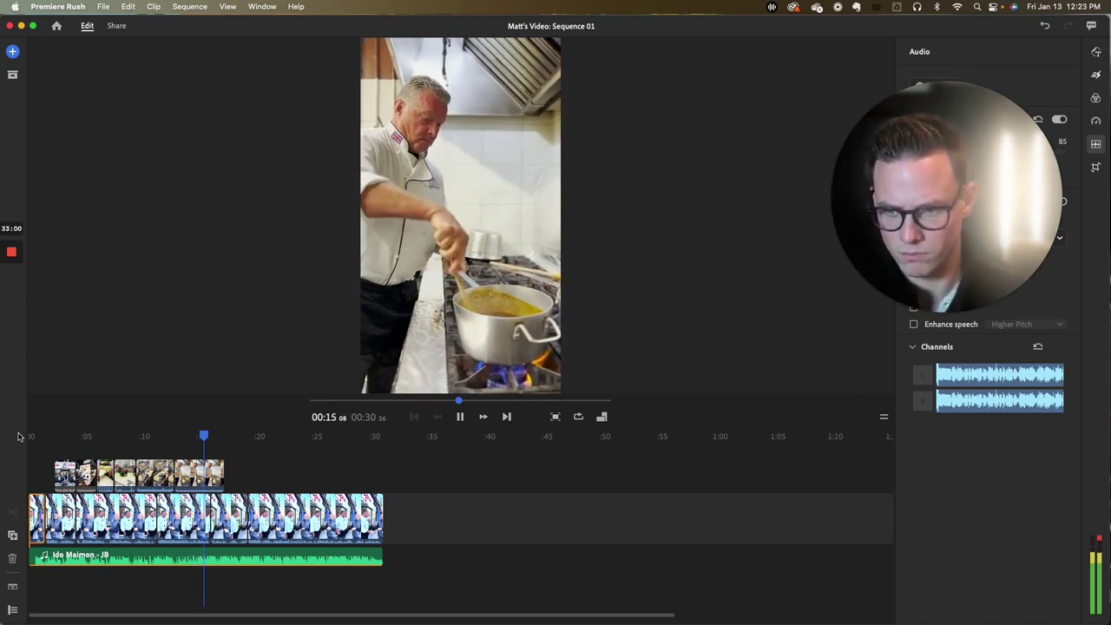
key(space)
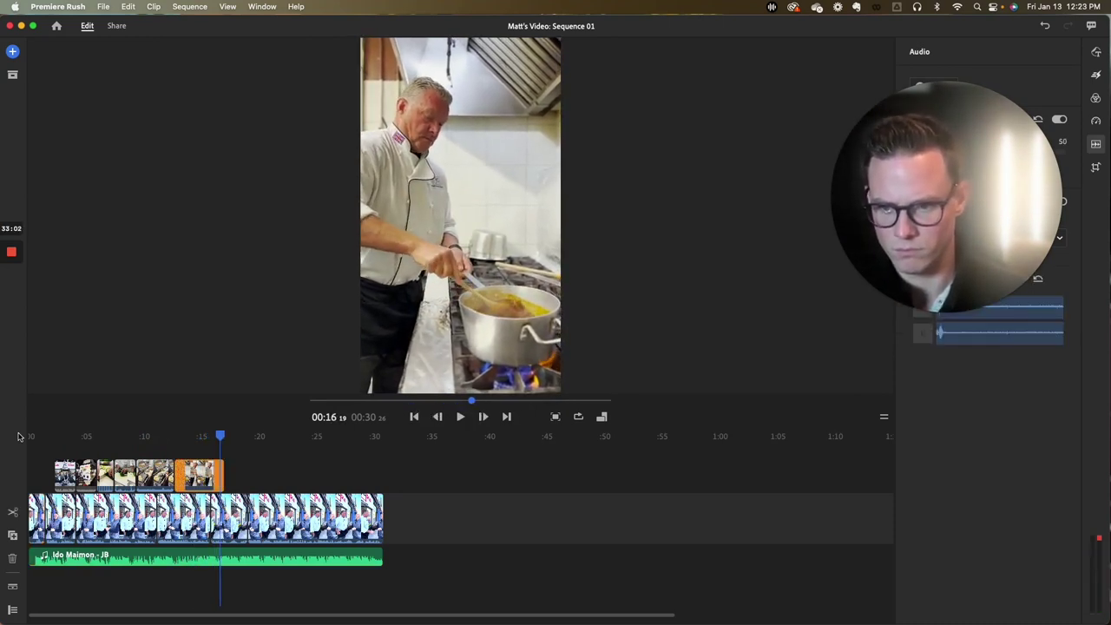
Play the edit past the pot-stirring clip to about 00:18, and lower that clip's volume to 29.
key(space)
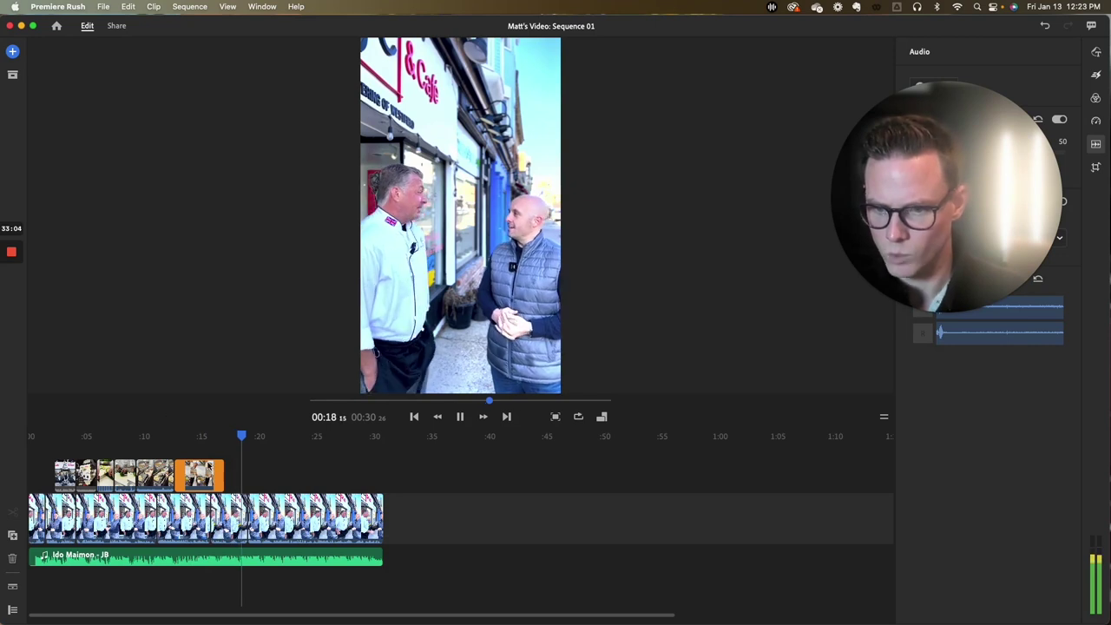
key(space)
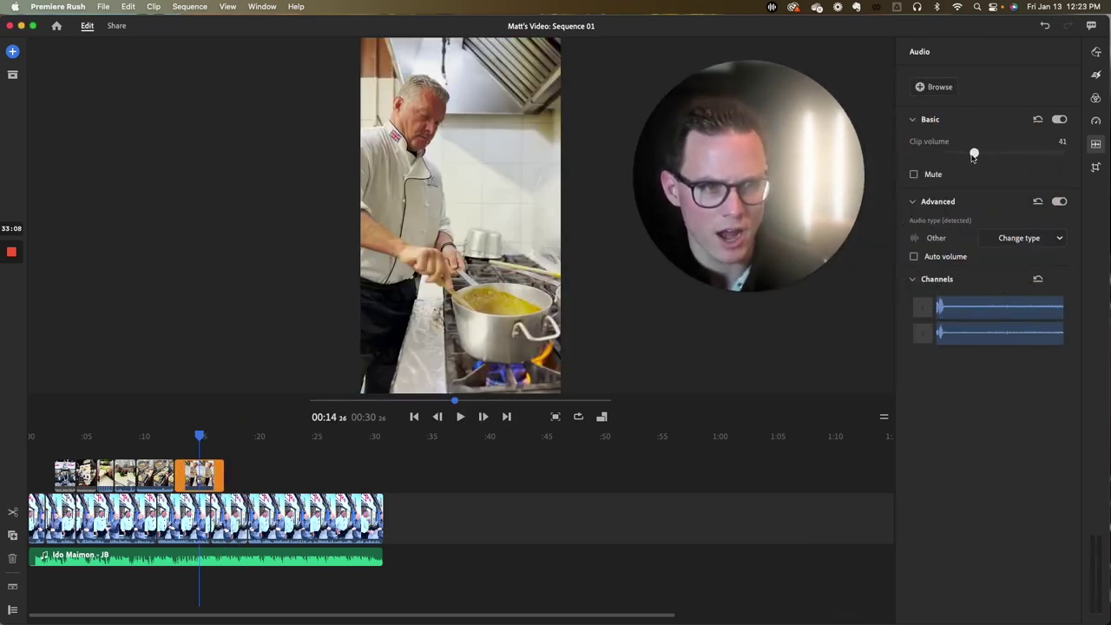
drag(975, 153, 969, 153)
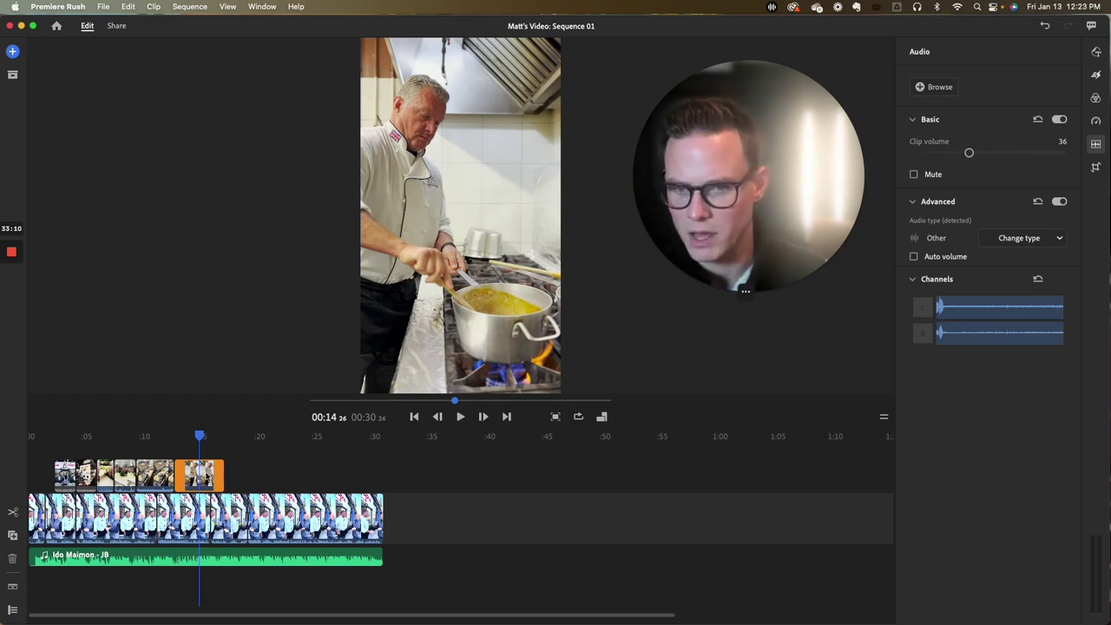
drag(969, 153, 959, 154)
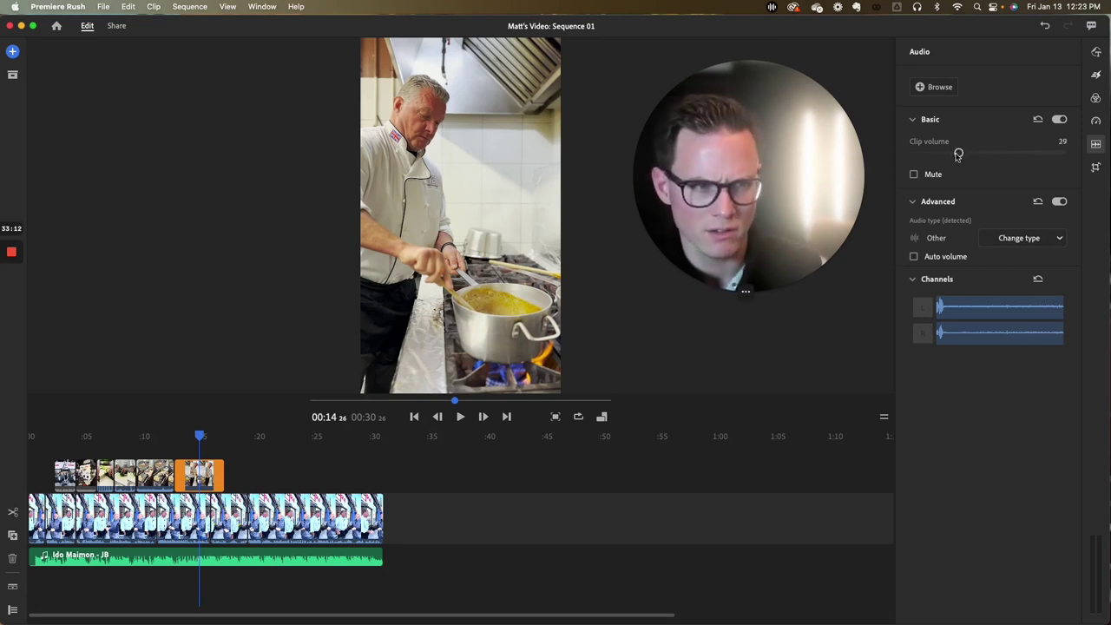
Lower the sandwich grill clip's volume to 33 and play the edit from about 00:09 into the pot-stirring clip.
click(153, 436)
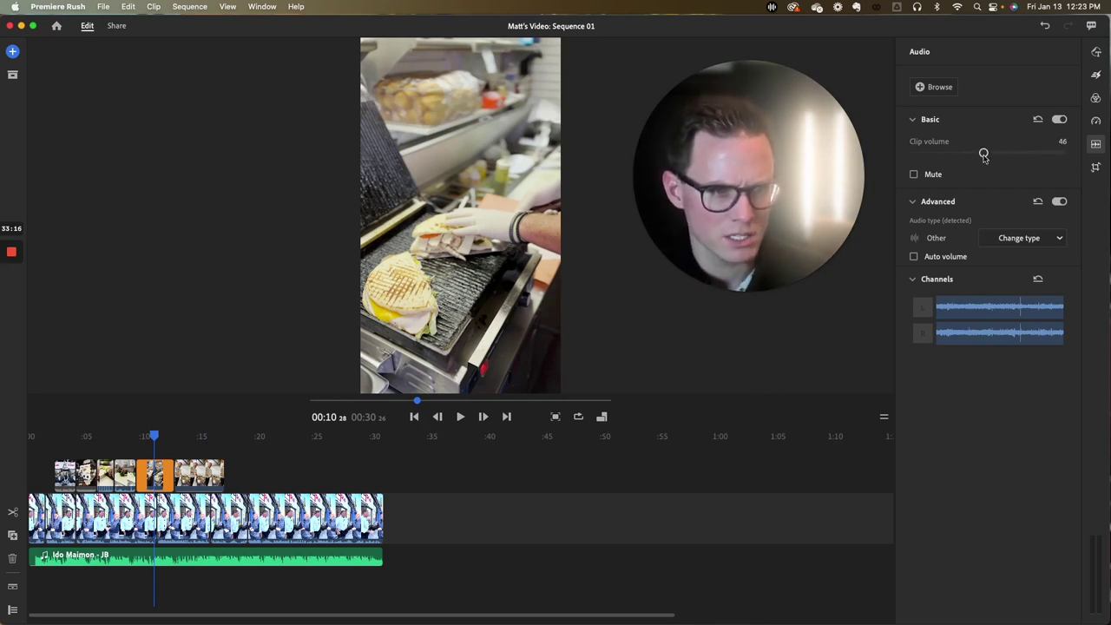
click(131, 436)
key(space)
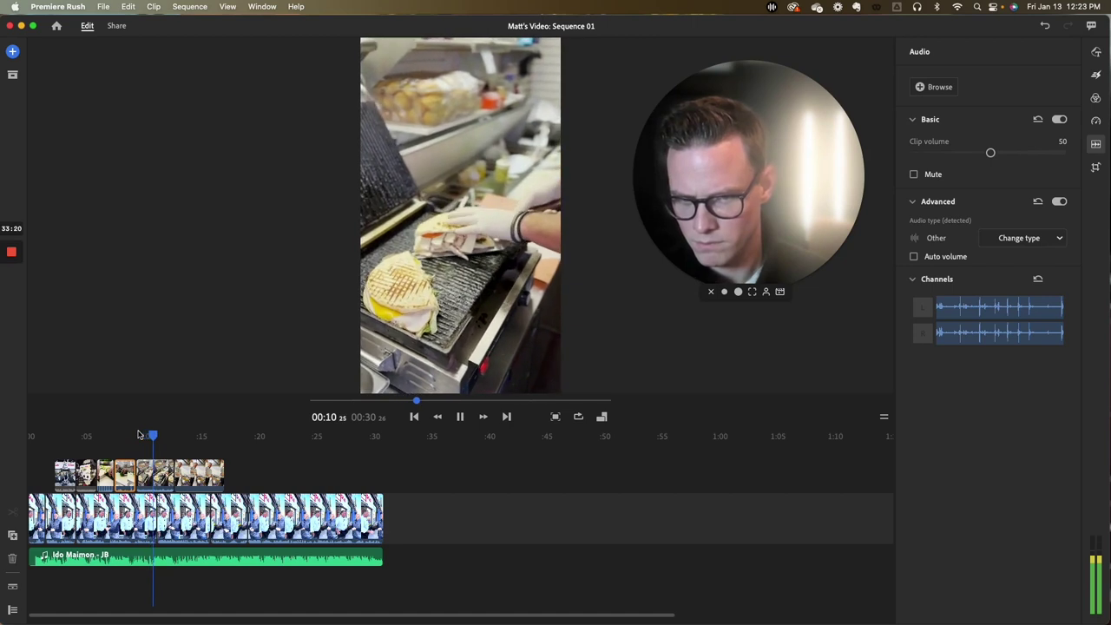
key(space)
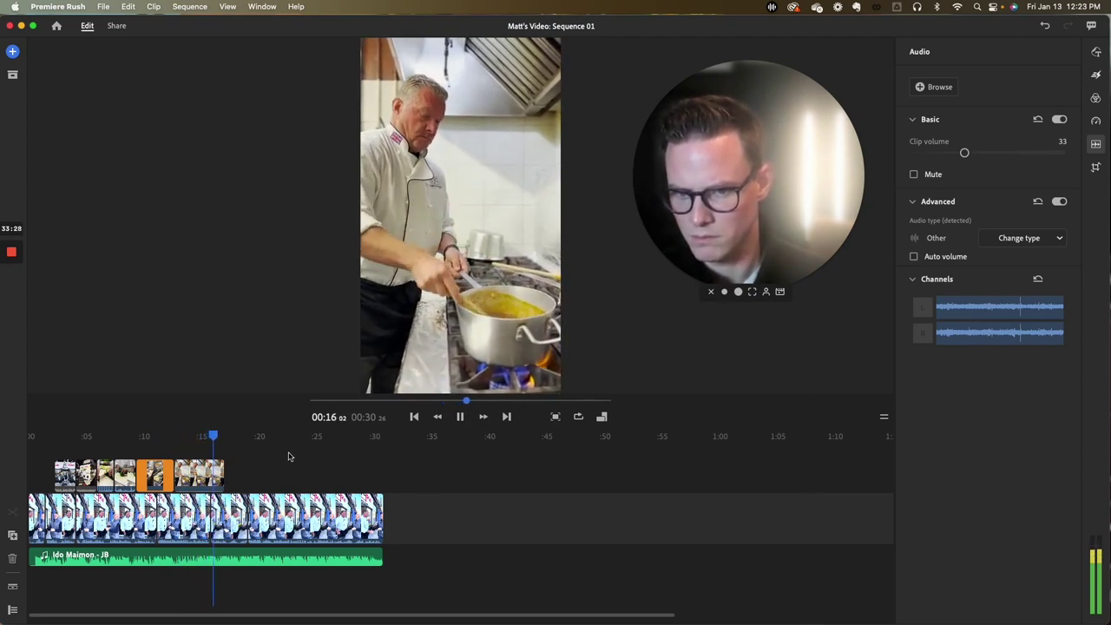
Trim the end of the pot-stirring clip back to about 00:16 and play the edit from about 00:14 to 00:23.
click(221, 486)
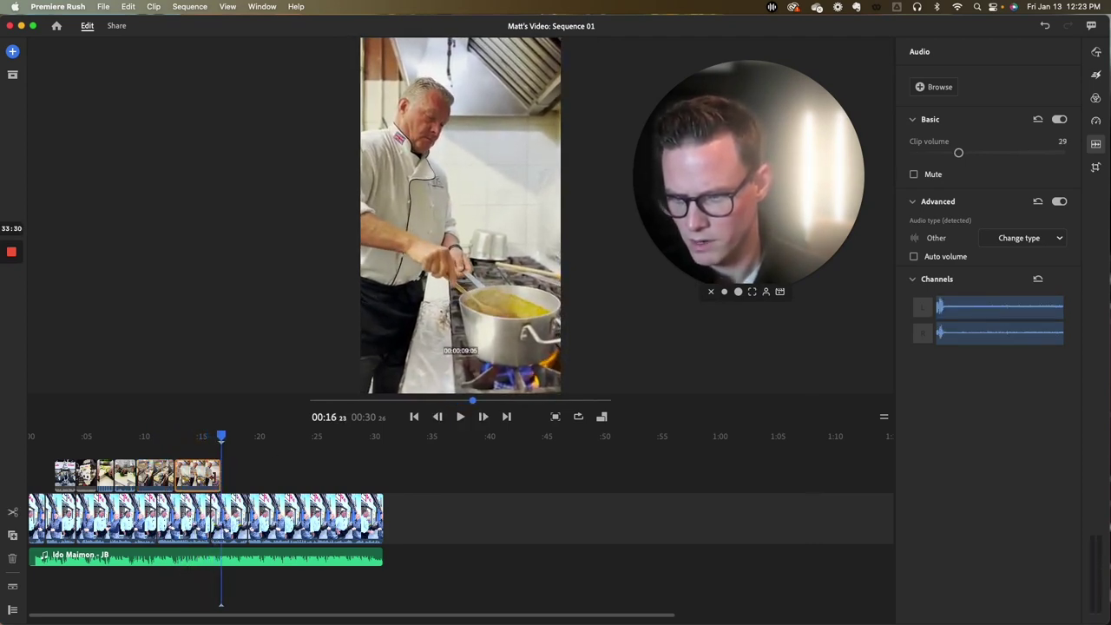
drag(220, 475, 214, 475)
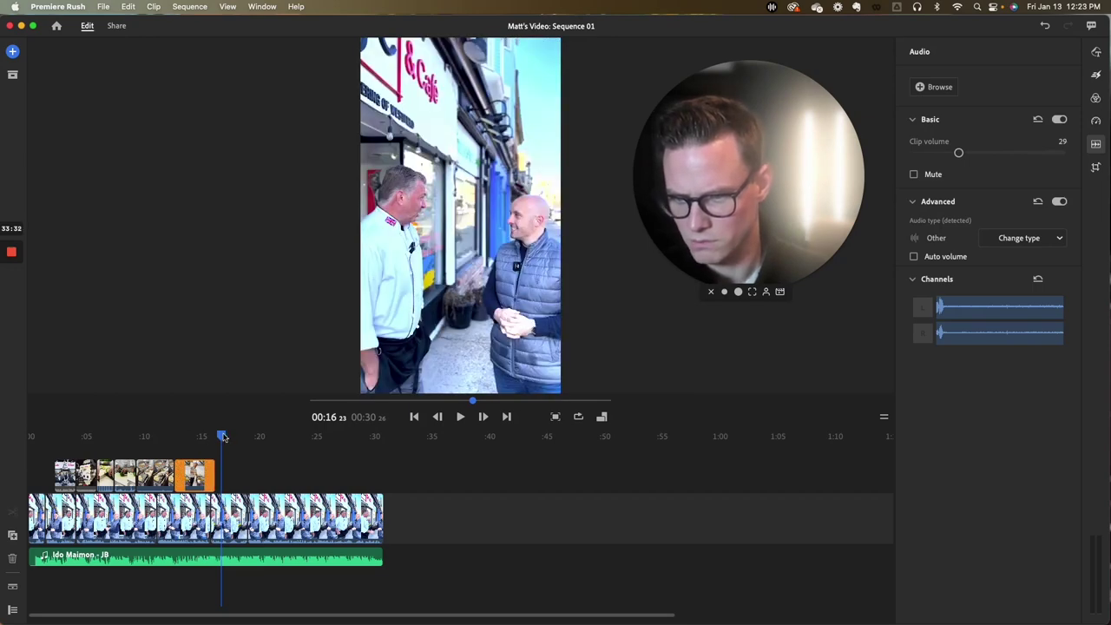
drag(223, 437, 191, 437)
key(space)
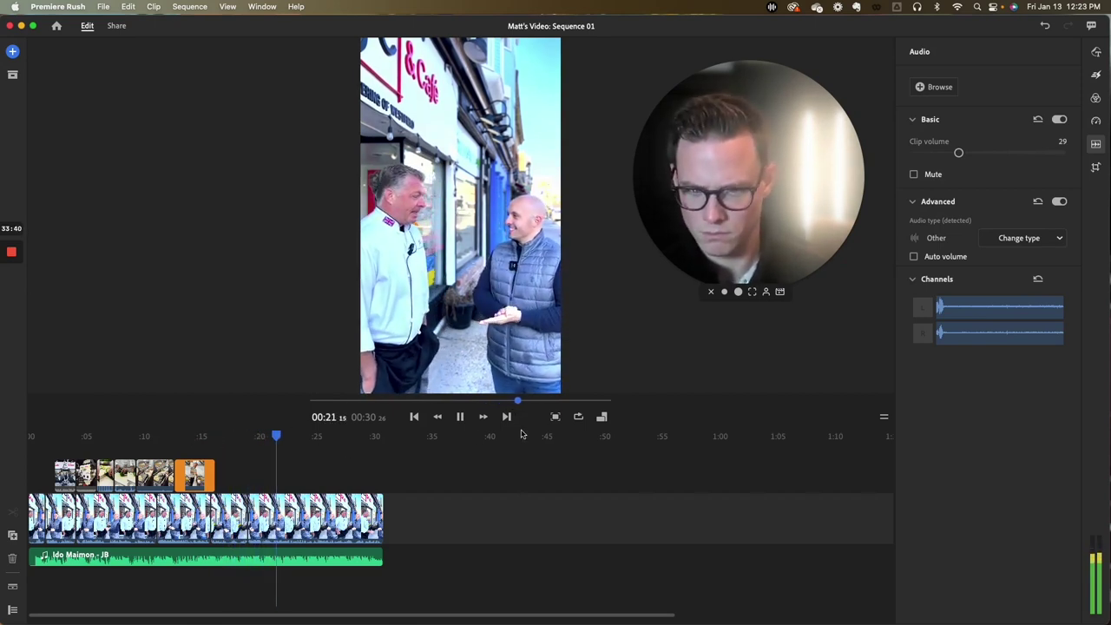
click(460, 416)
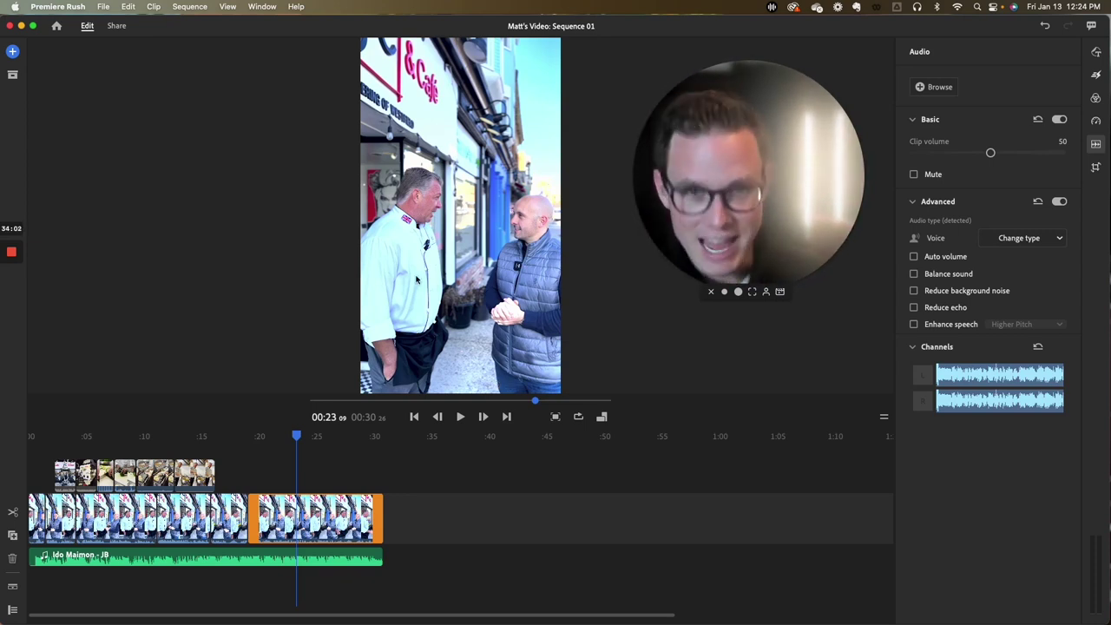
key(ctrl+Up)
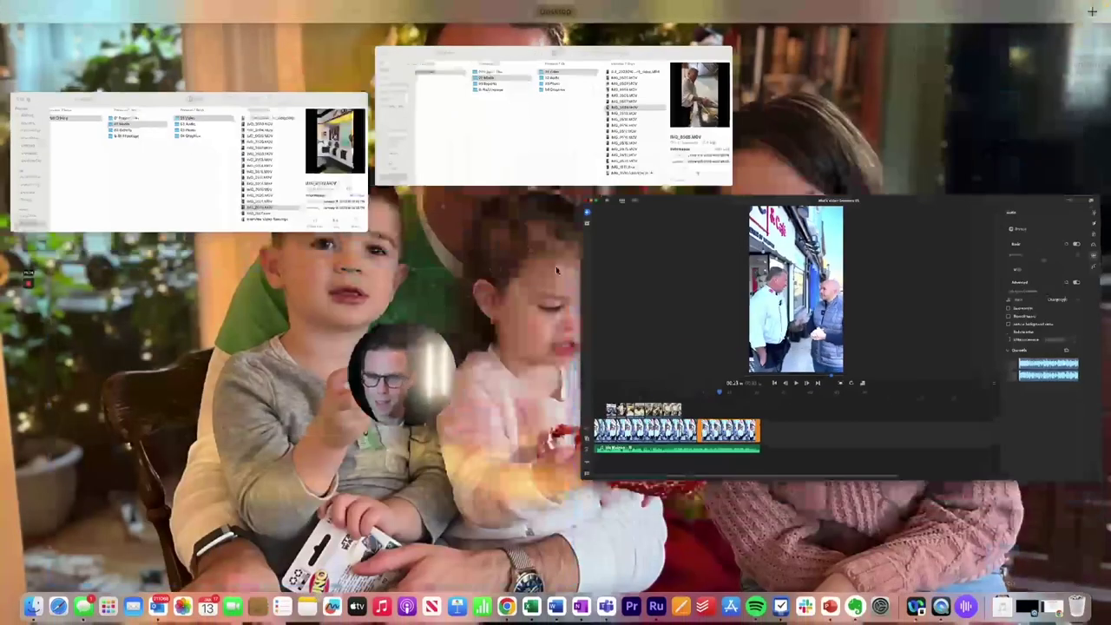
click(556, 271)
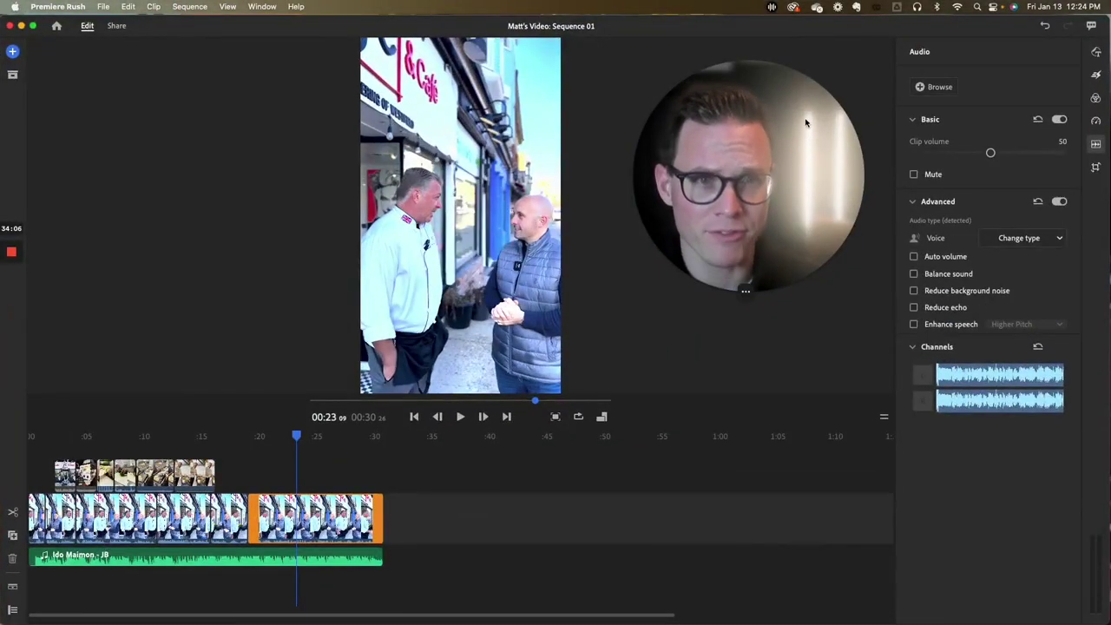
drag(769, 136, 976, 103)
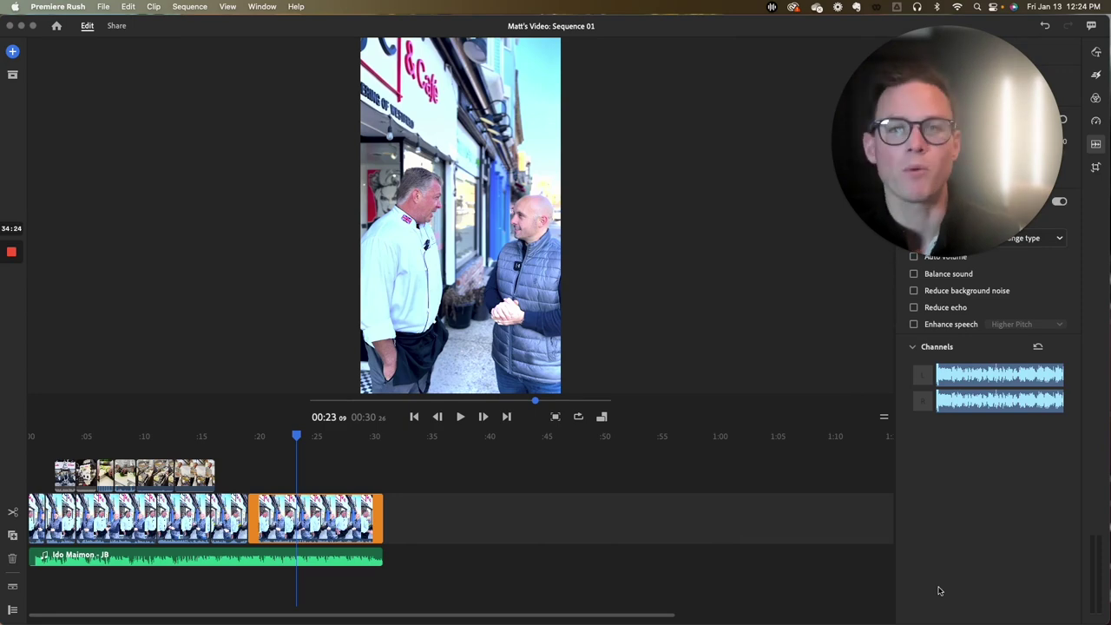
Switch to Chrome, load openai.com in a new tab and open the DALL·E 2 page.
mouse_move(942, 612)
click(1053, 610)
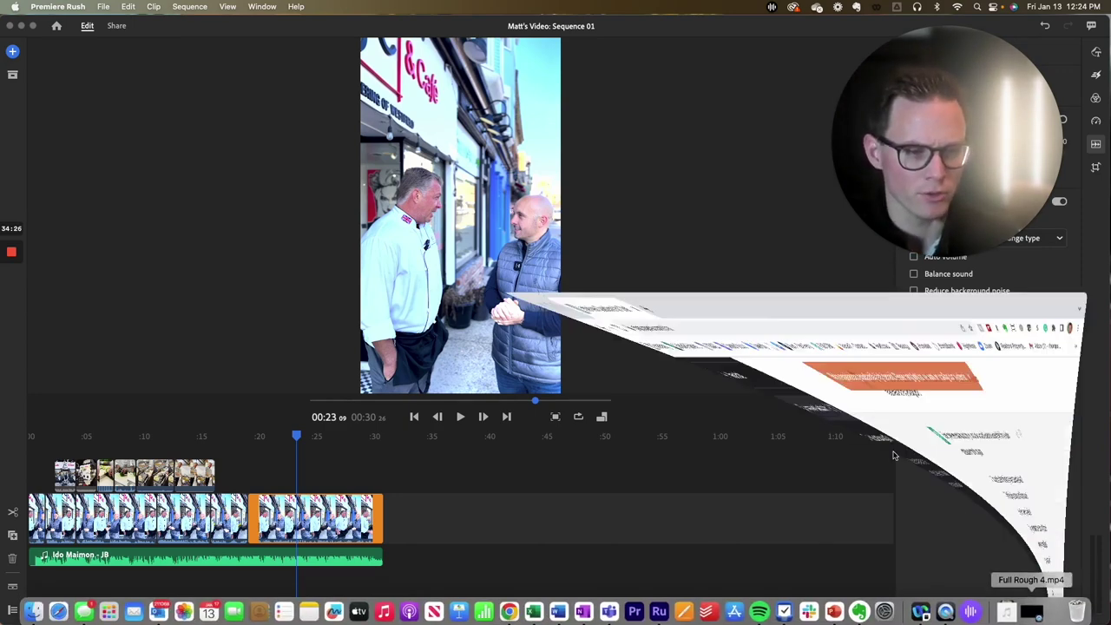
click(206, 30)
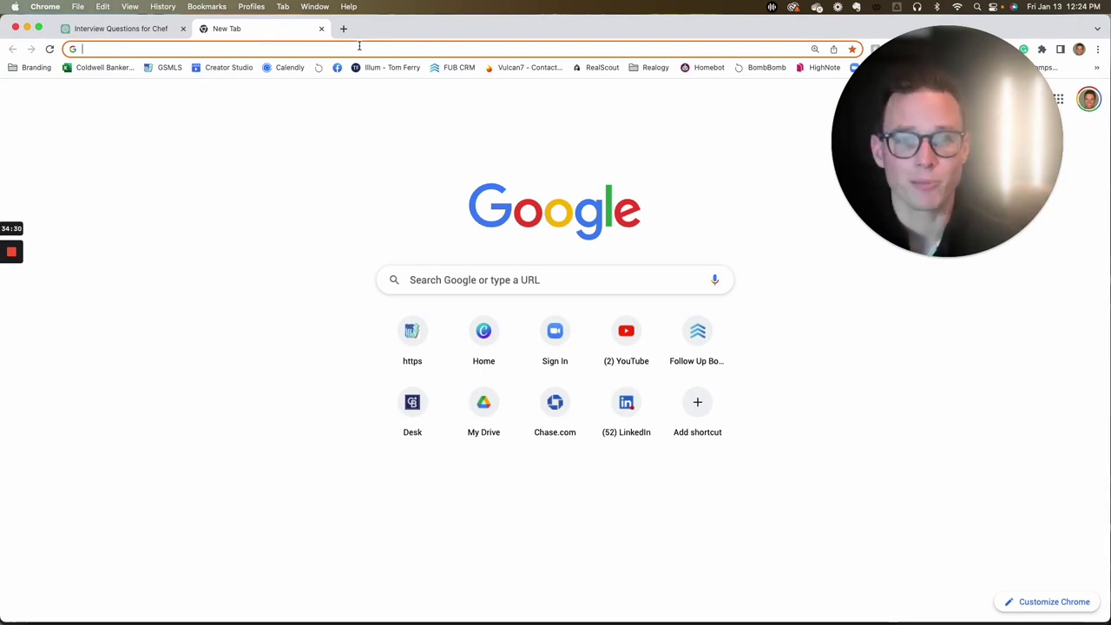
text(openai.com)
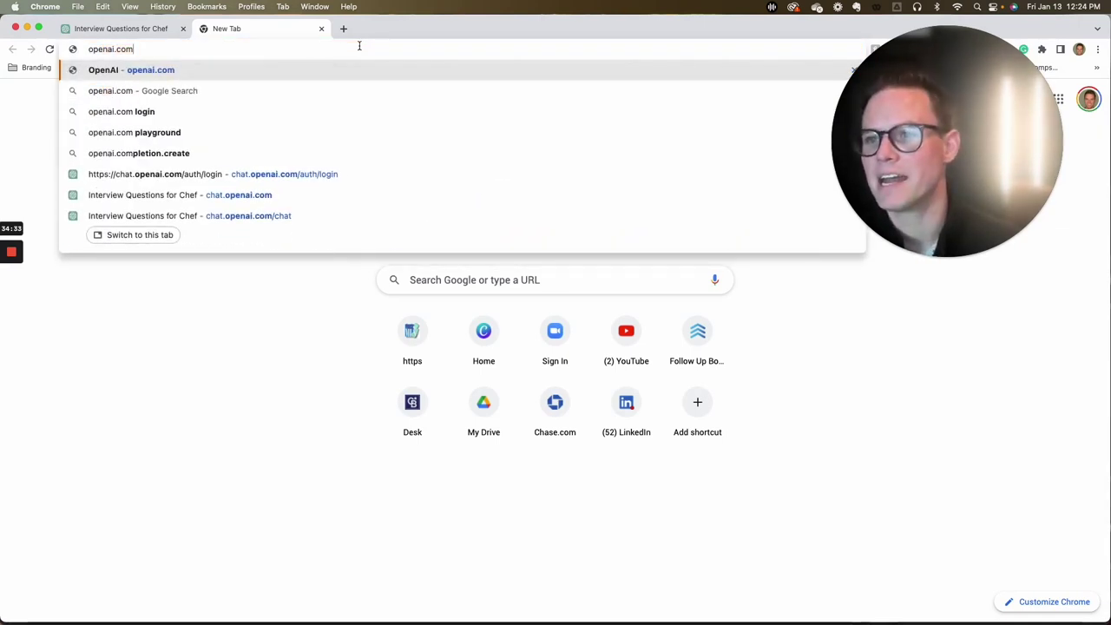
key(Return)
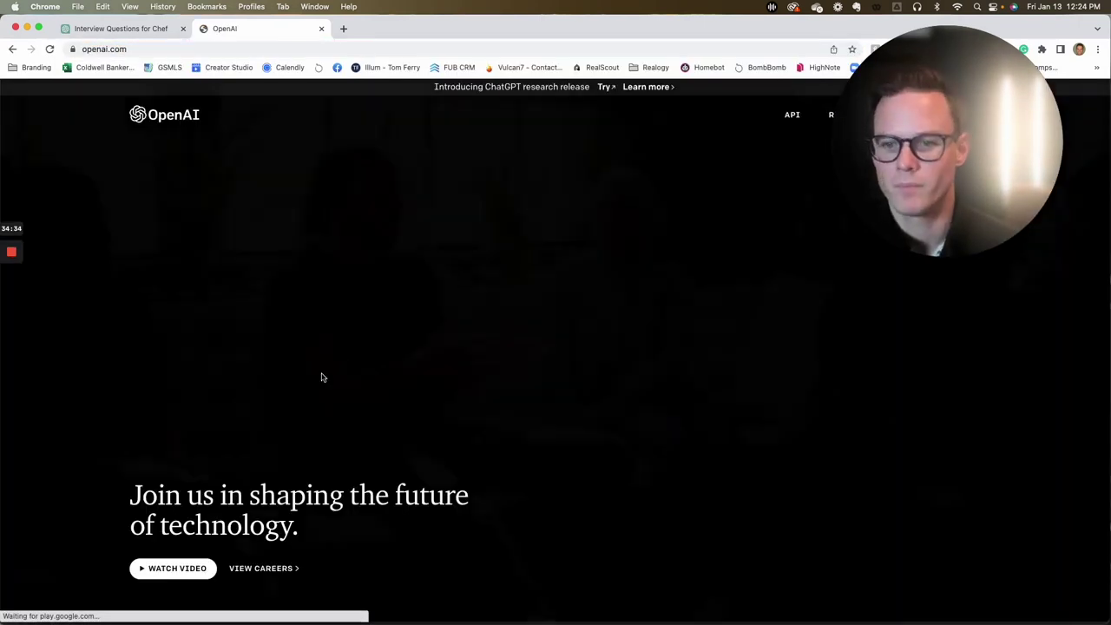
scroll(317, 411, down, 4)
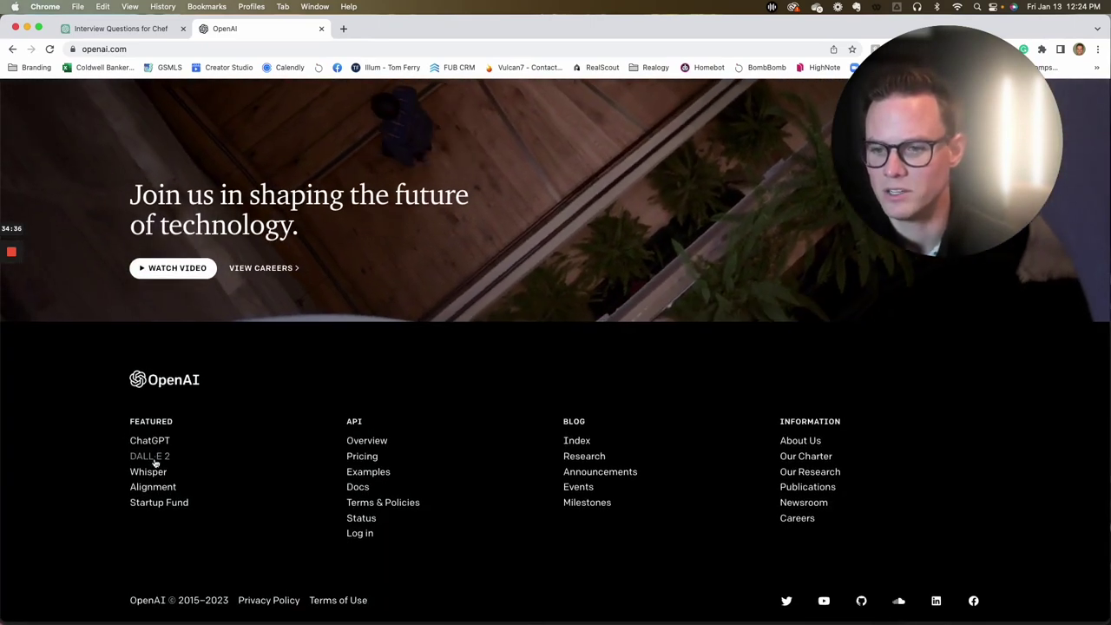
click(152, 457)
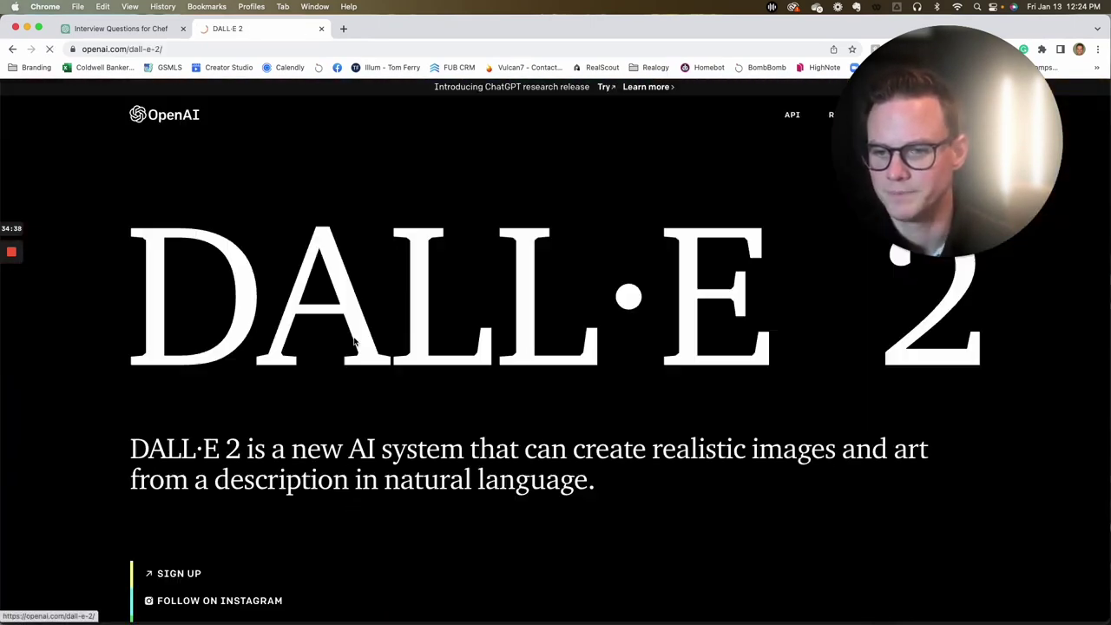
scroll(462, 410, down, 1)
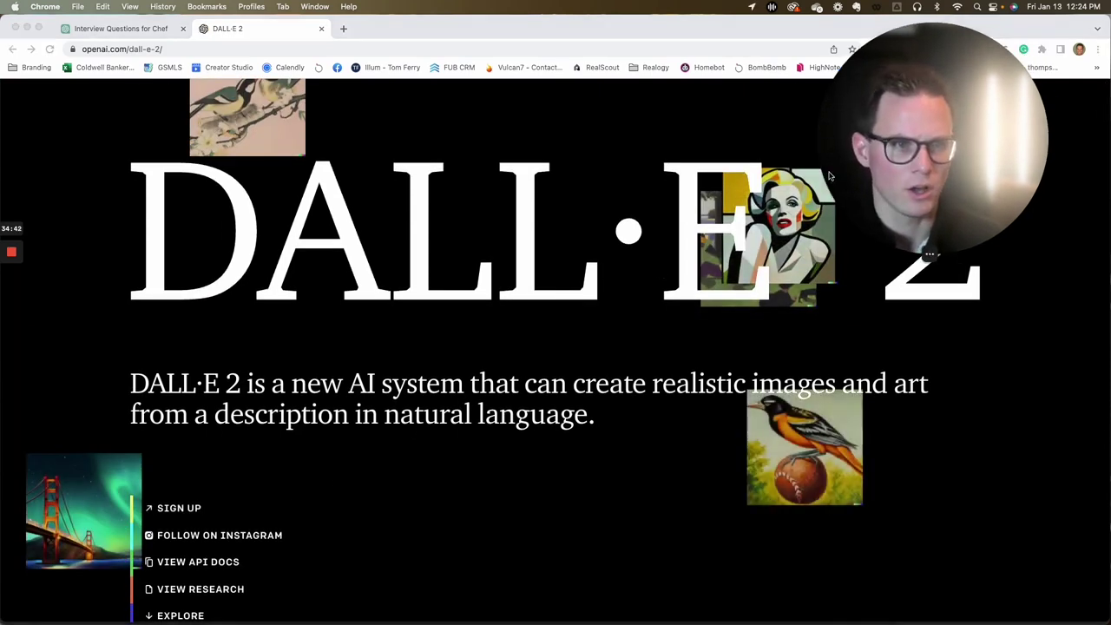
Sign in to DALL·E by completing the robot check and entering the account password.
drag(961, 169, 782, 161)
click(899, 84)
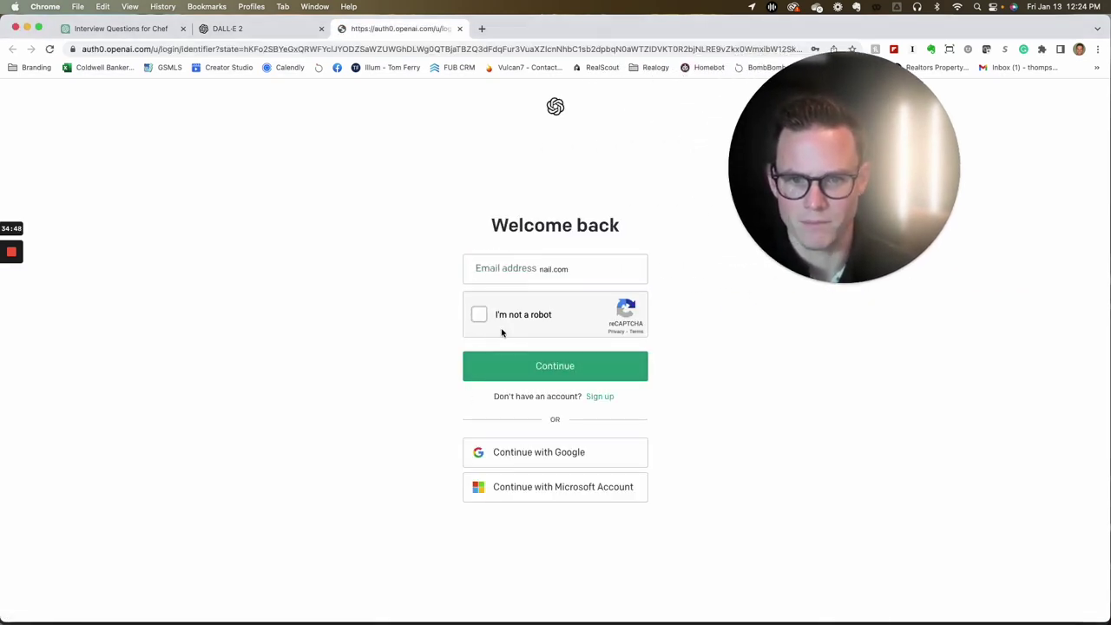
click(479, 314)
click(528, 367)
text(••••••••••)
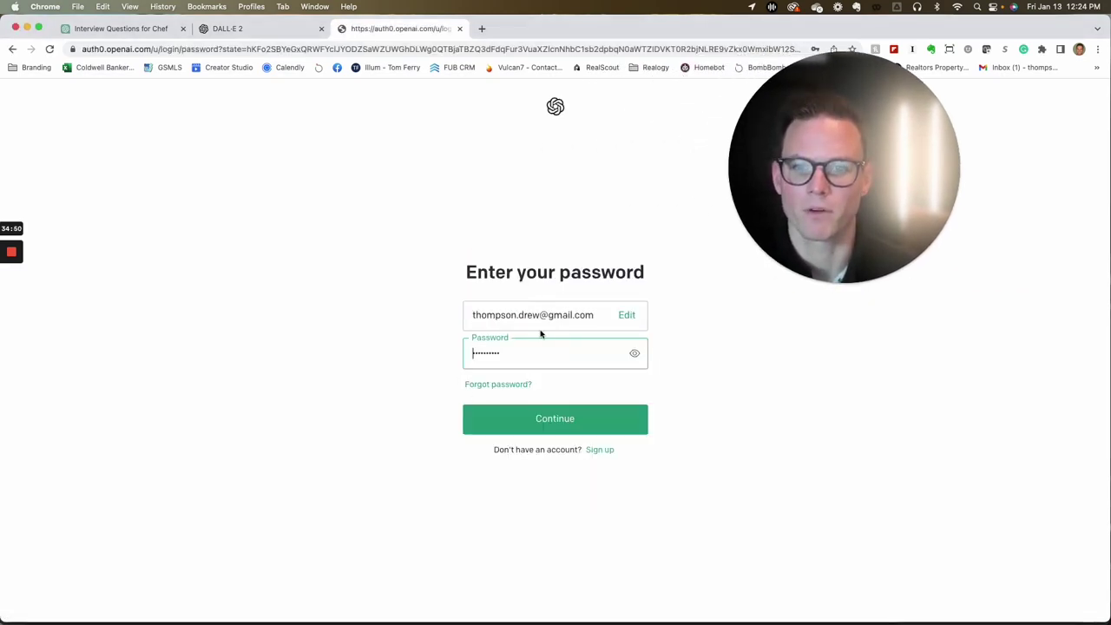
click(536, 422)
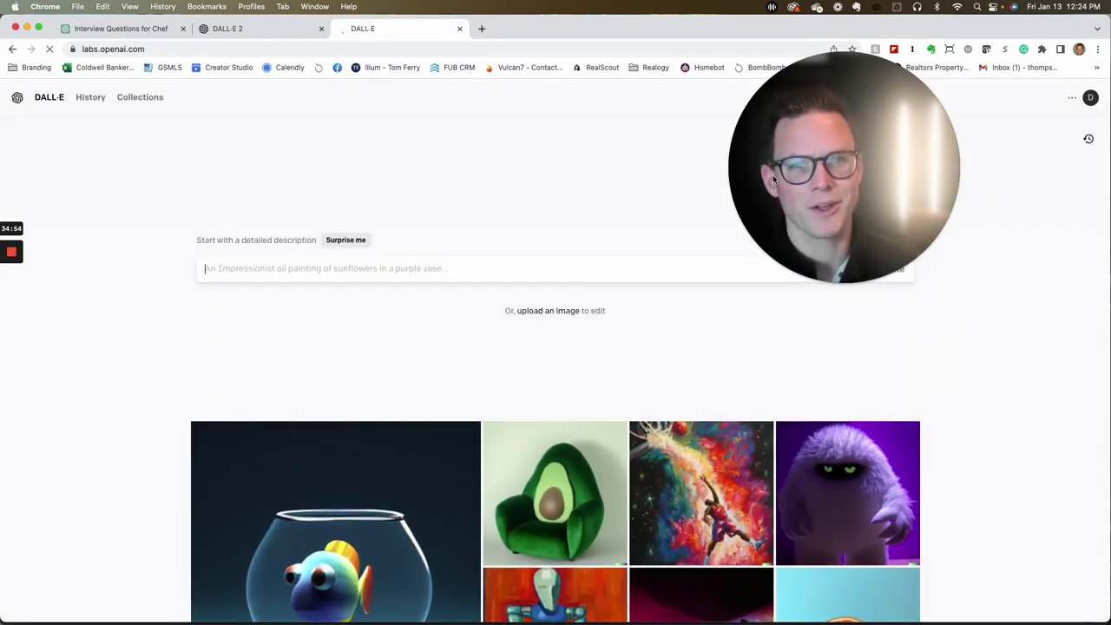
drag(843, 151, 867, 147)
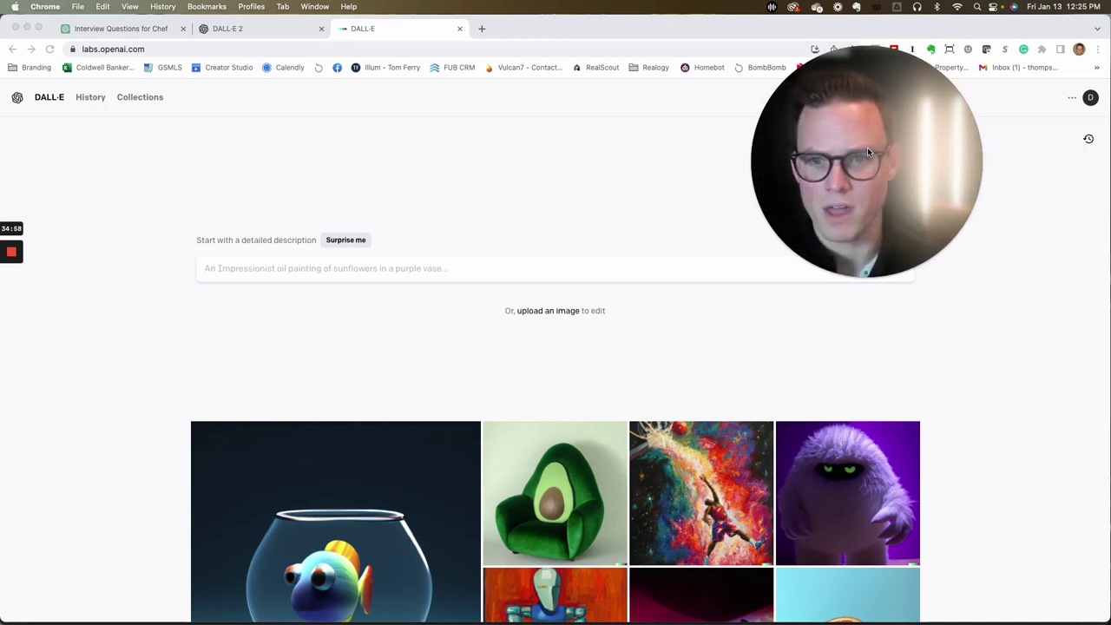
Generate images from the description "A bull mastiff puppy eating ice cream digital art".
click(395, 275)
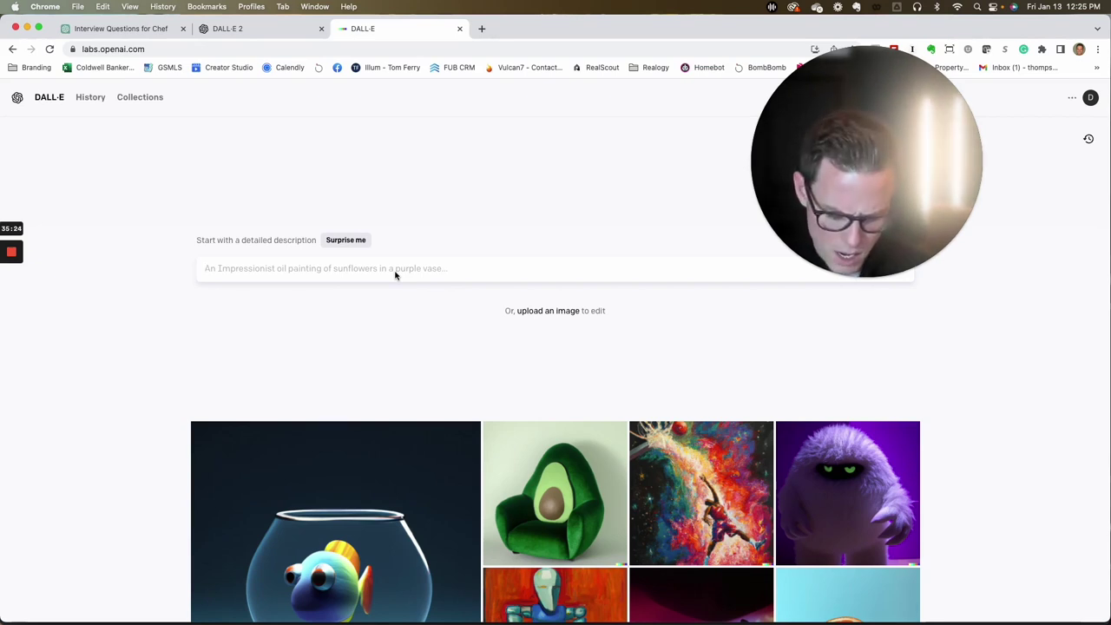
text(A bu)
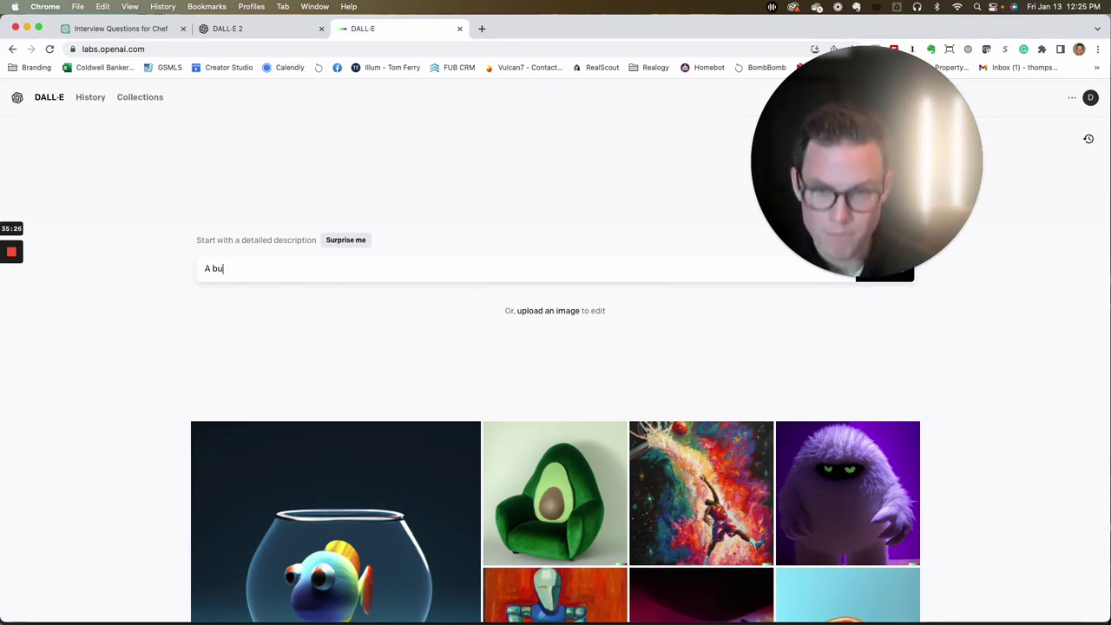
text(ll mastiff)
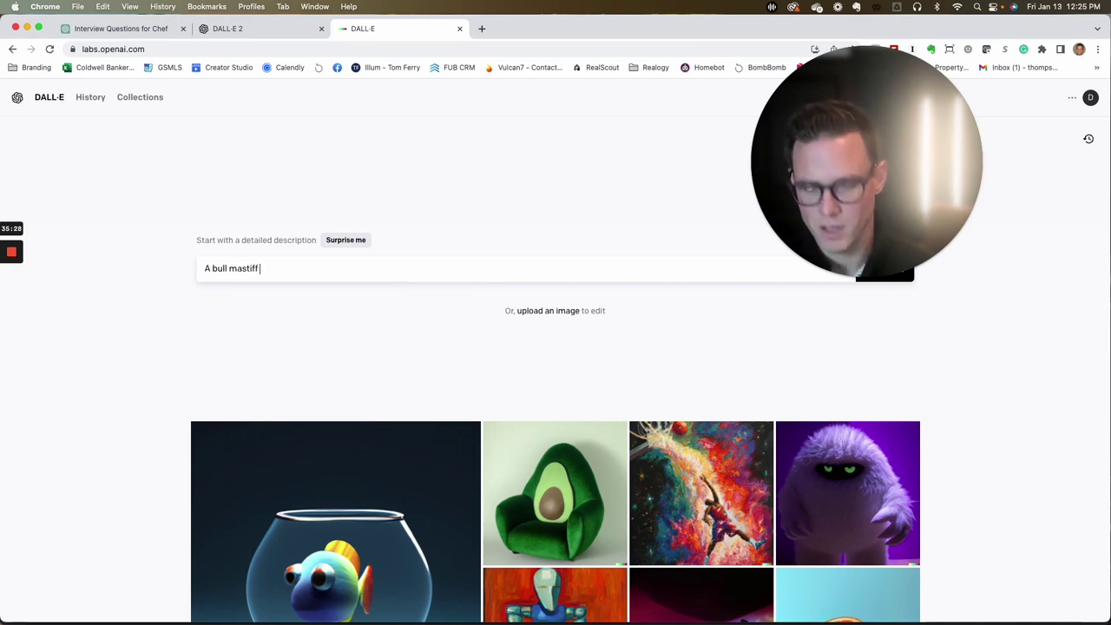
text( pu)
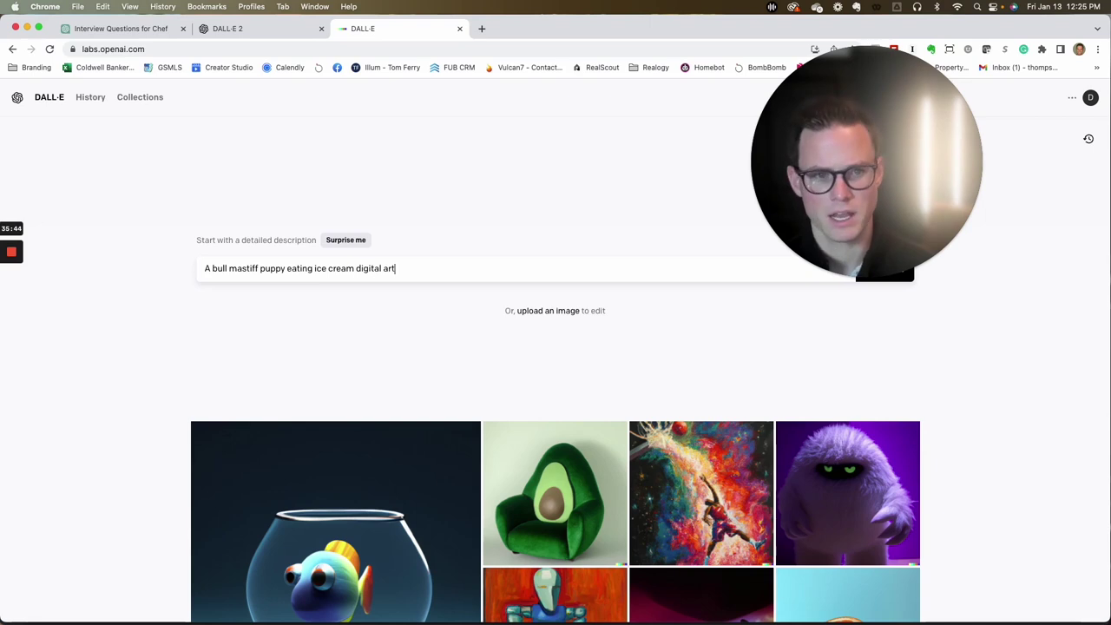
key(Return)
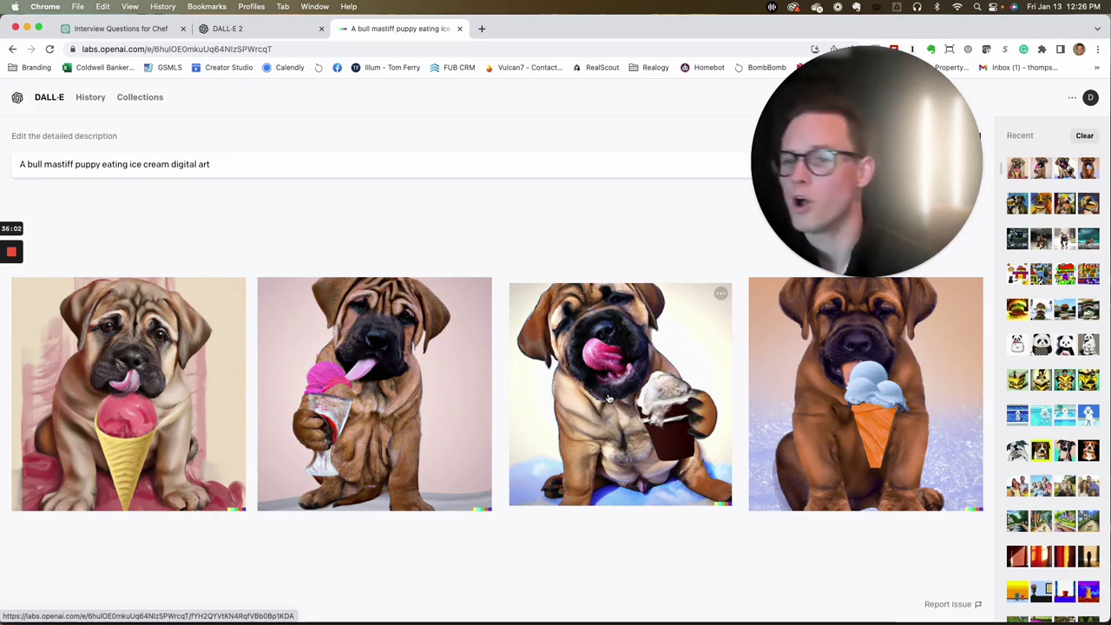
Download the third generated image, the puppy holding a cup of ice cream, and return to the results.
click(509, 413)
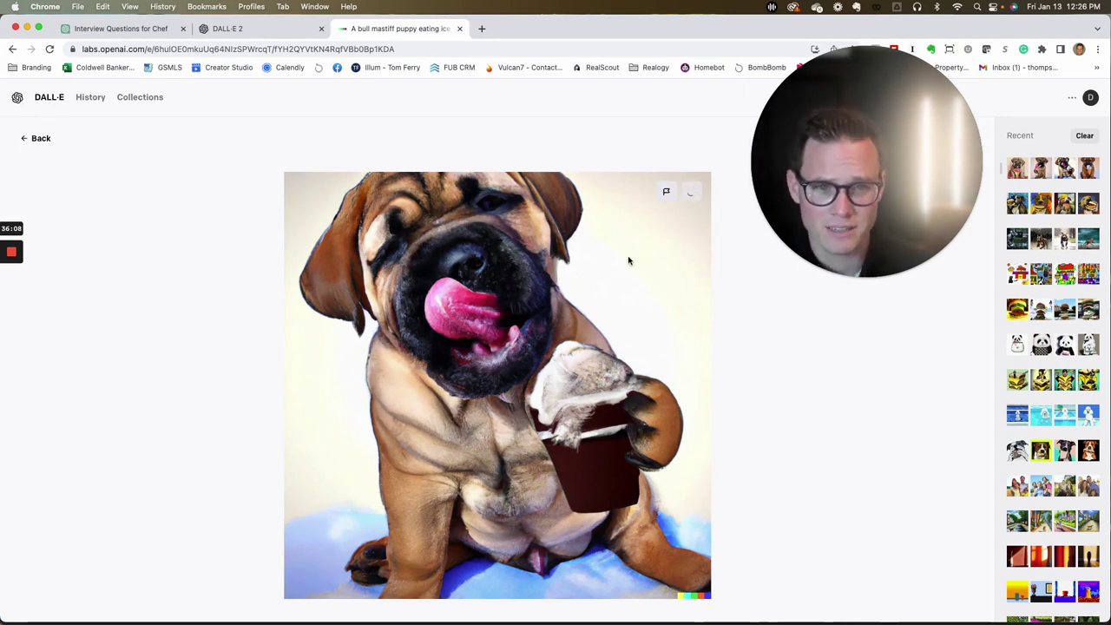
click(691, 191)
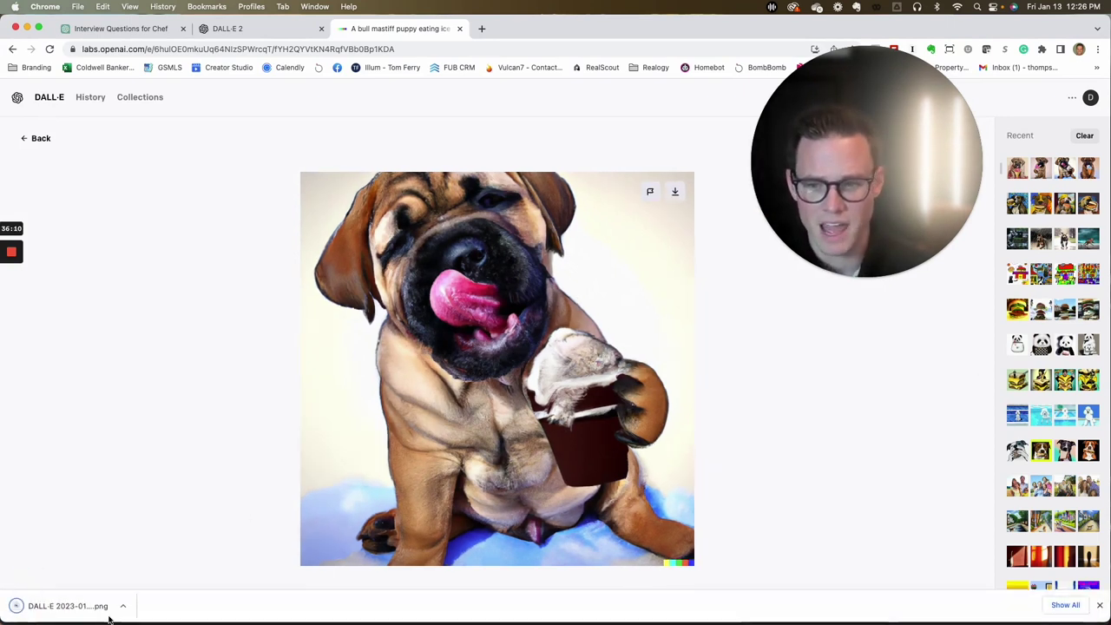
click(28, 138)
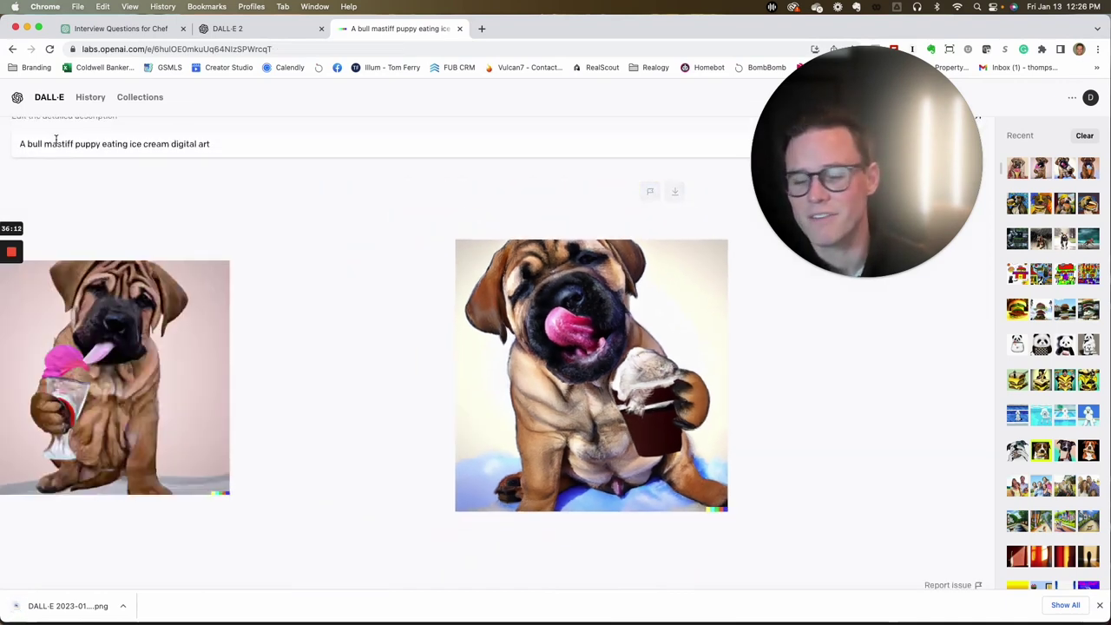
Change the image description to "A bull mastiff eating a steak digital art".
click(102, 163)
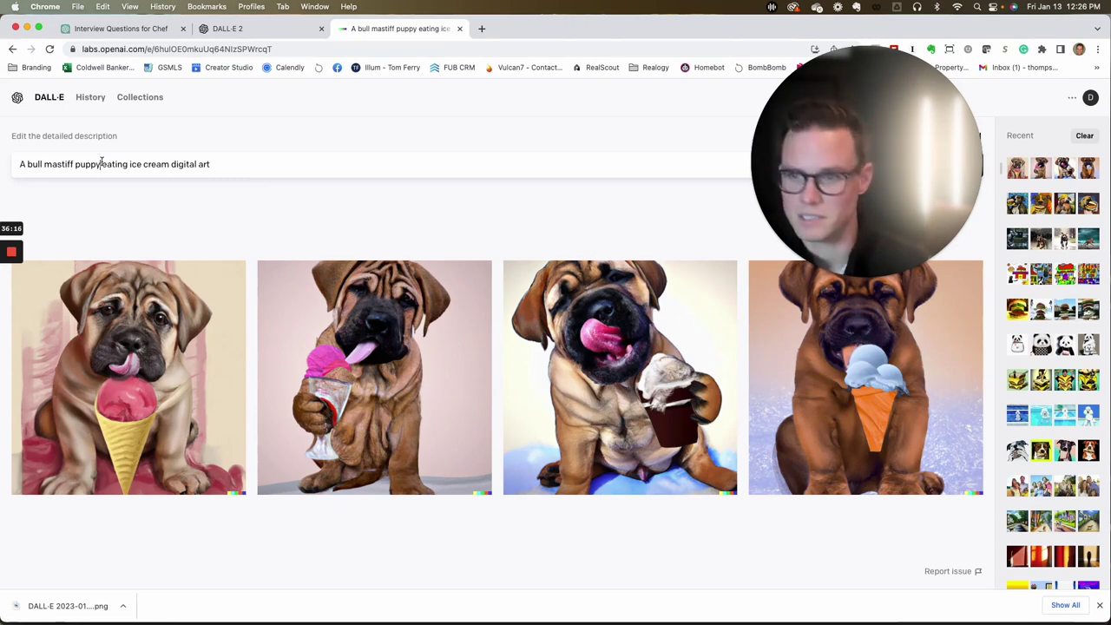
key(BackSpace)
key(BackSpace)
key(BackSpace)
key(BackSpace)
key(BackSpace)
key(BackSpace)
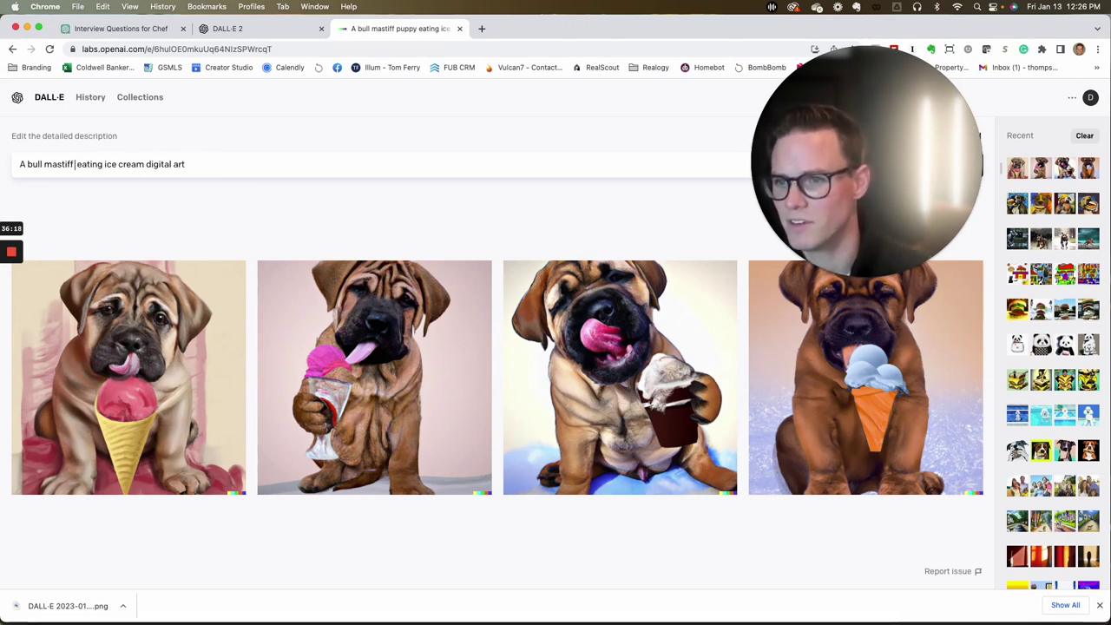
key(BackSpace)
drag(144, 164, 105, 164)
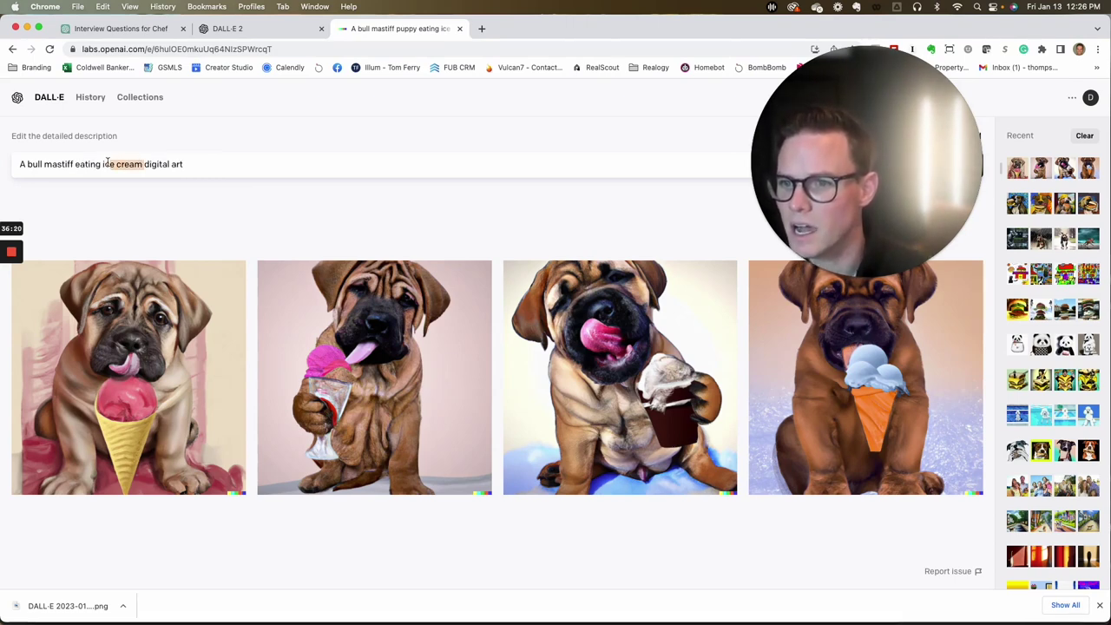
text(a steak)
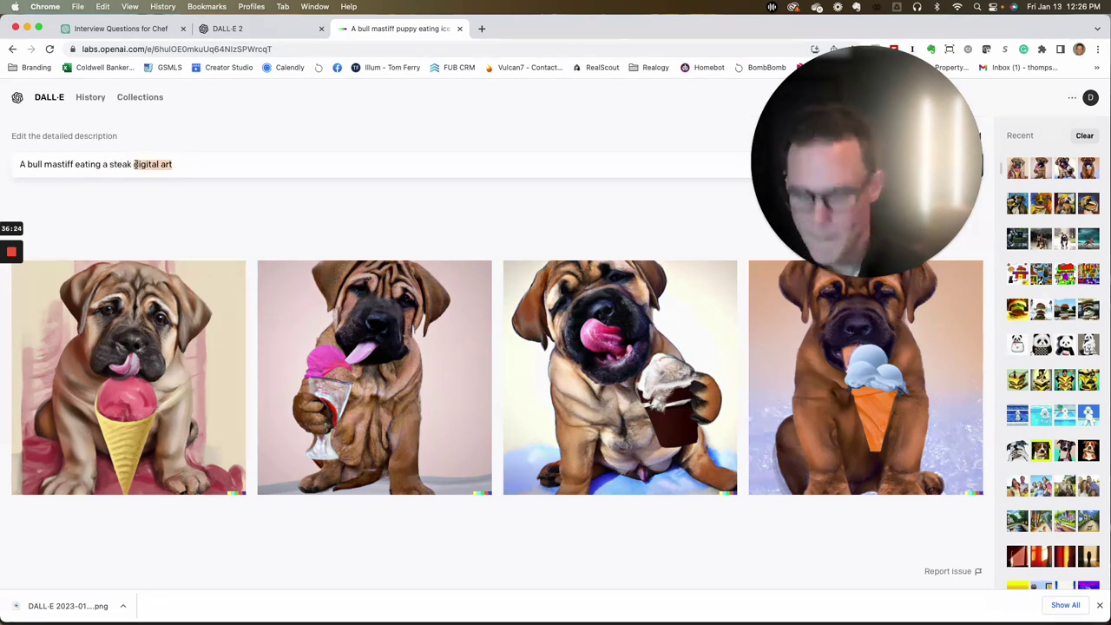
Replace "digital art" in the description with the style word "Piccasso" and generate the images.
text( piccassp)
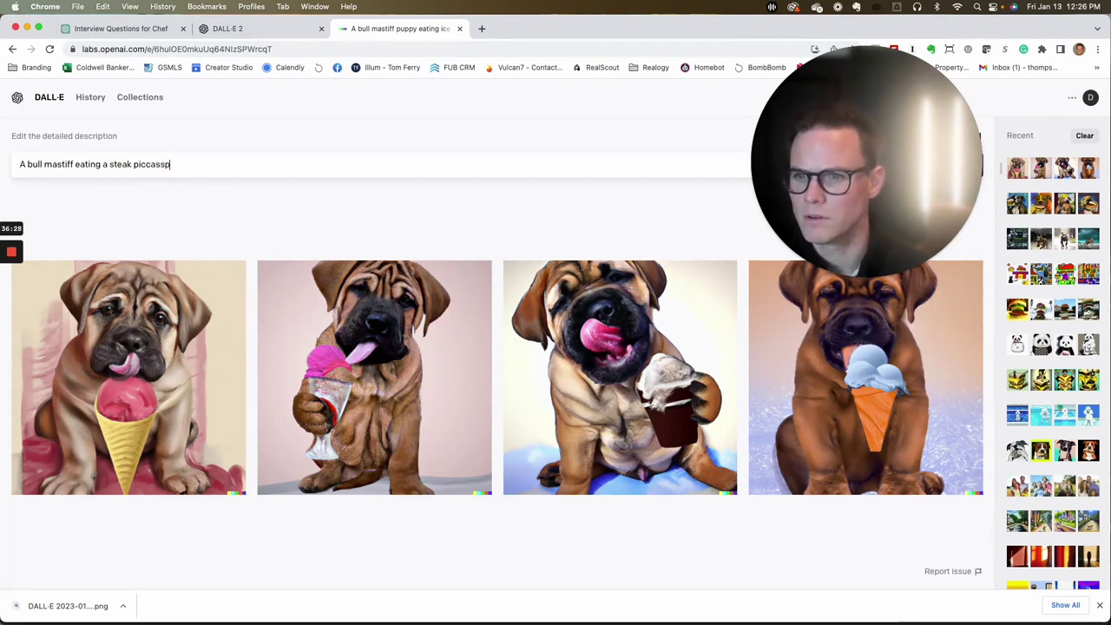
key(BackSpace)
text(o)
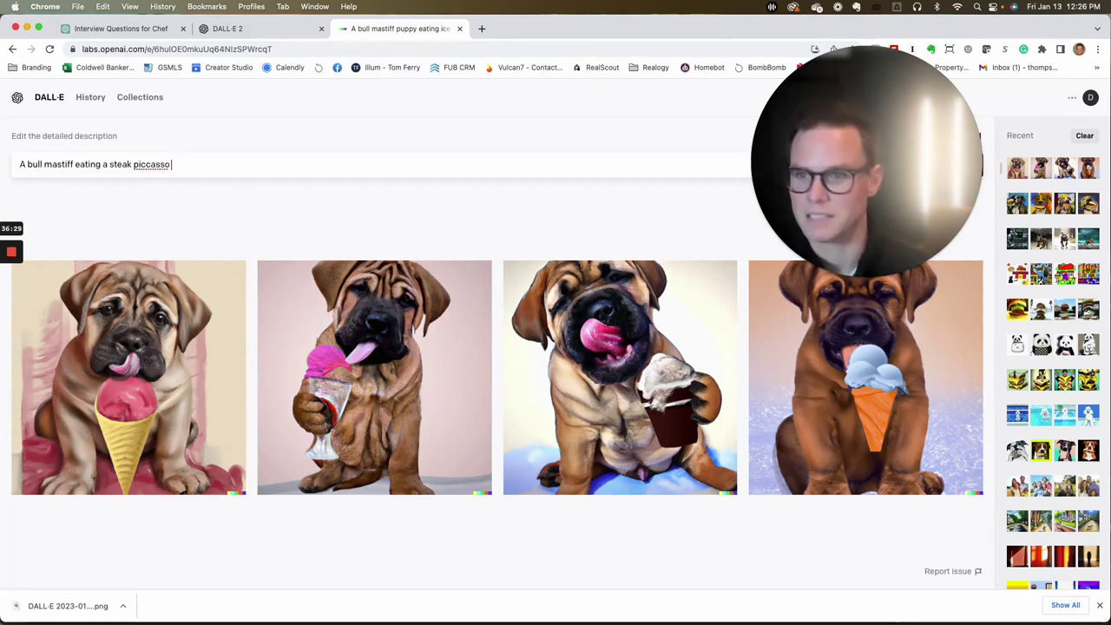
click(134, 164)
key(Delete)
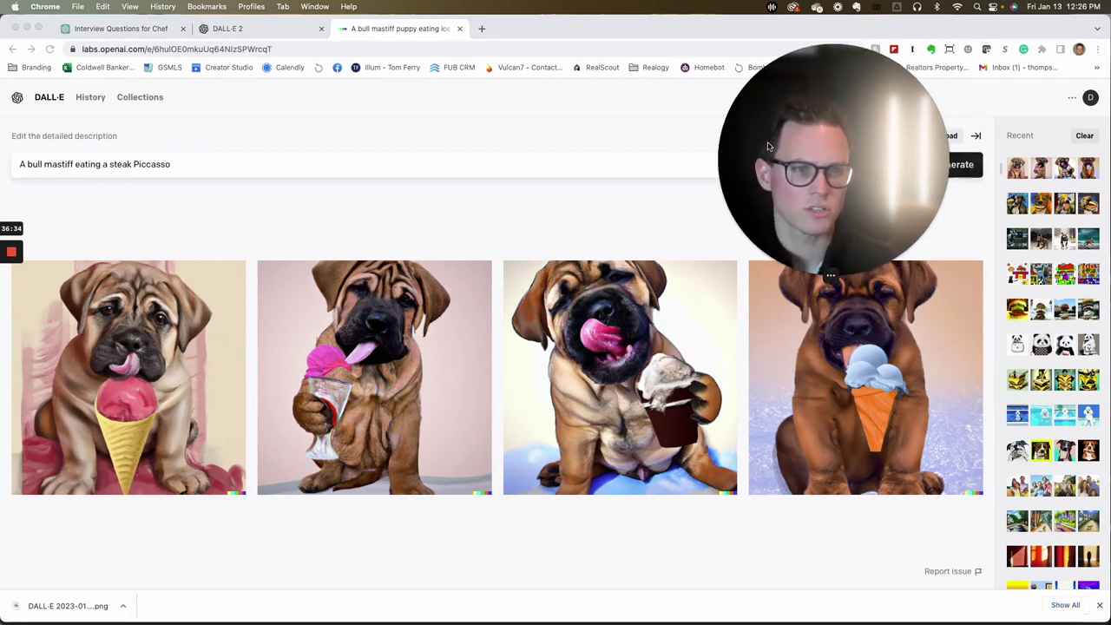
click(956, 171)
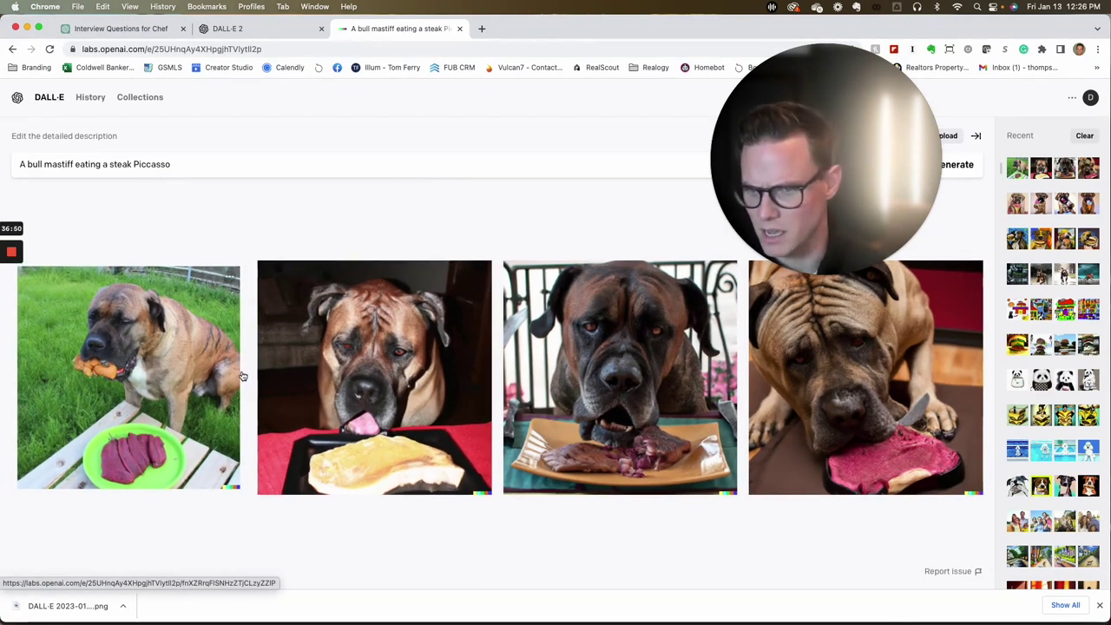
Generate images from "A bull mastiff eating a steak vangoh", view the first result enlarged and return to the results.
double_click(155, 164)
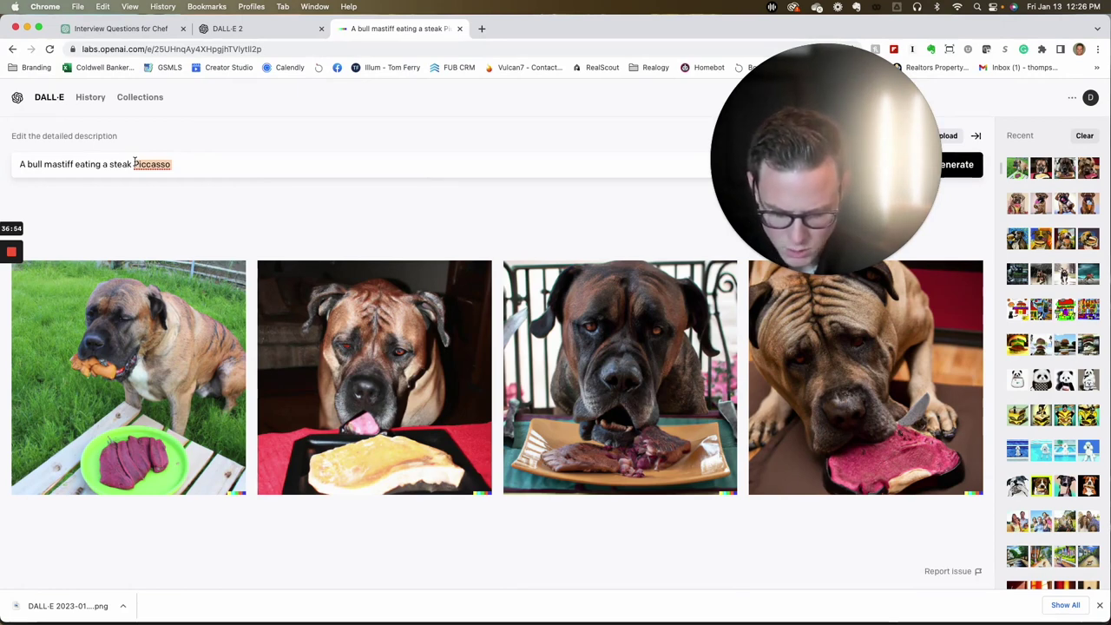
text(van)
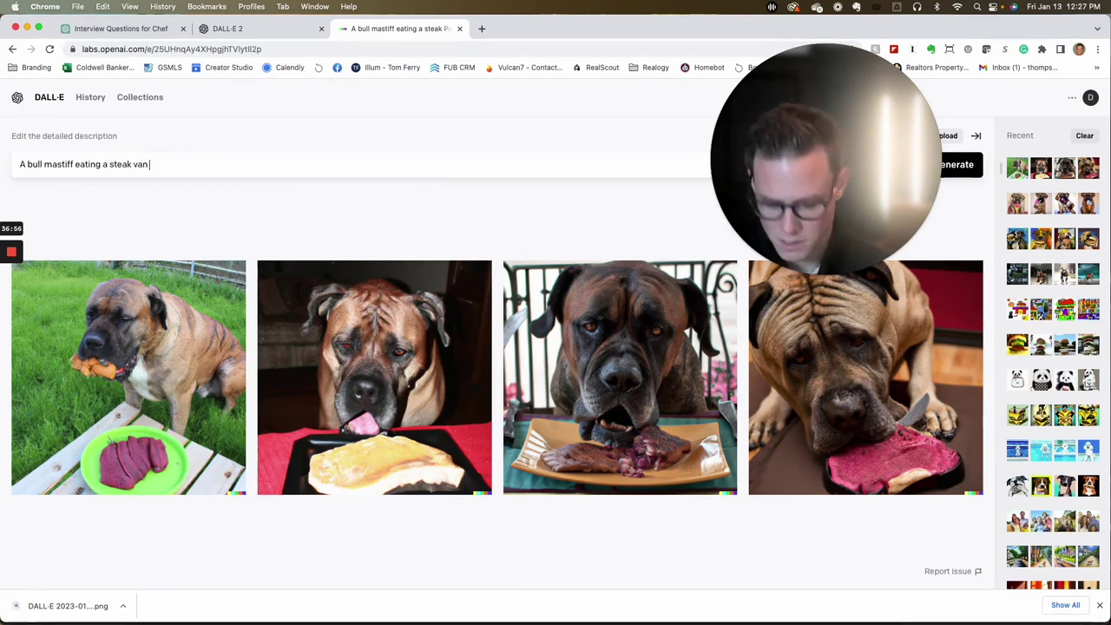
text(go)
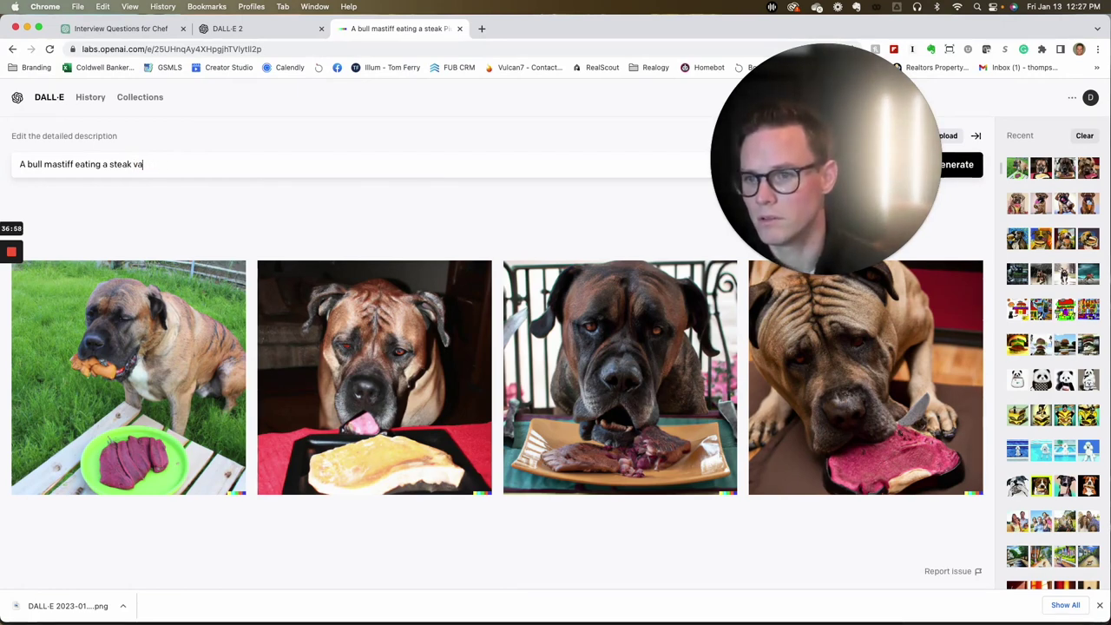
text(ent)
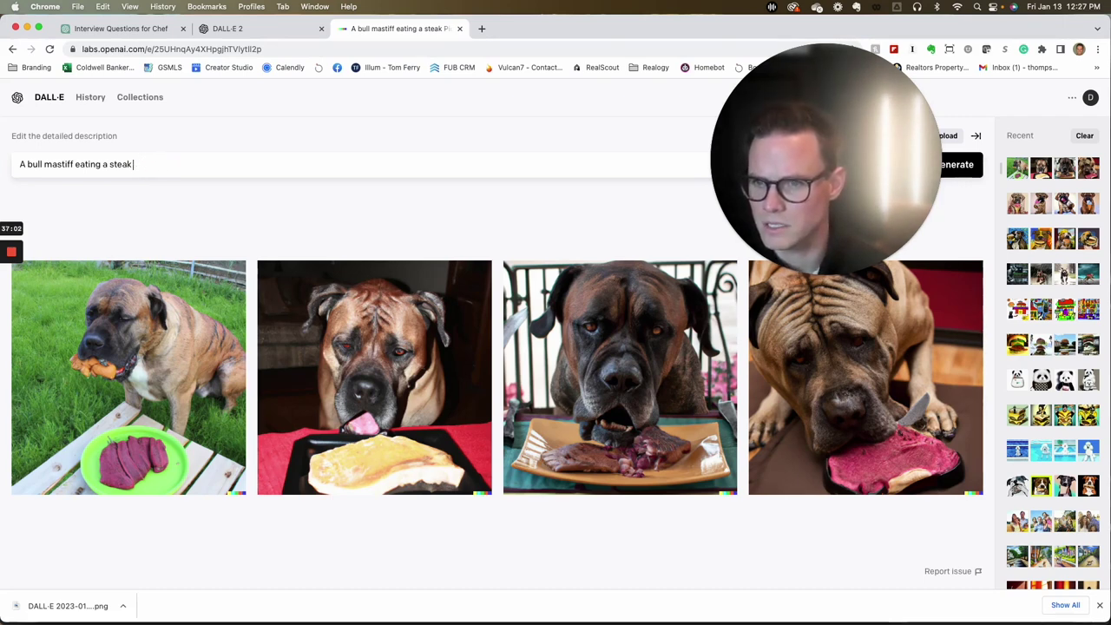
key(BackSpace)
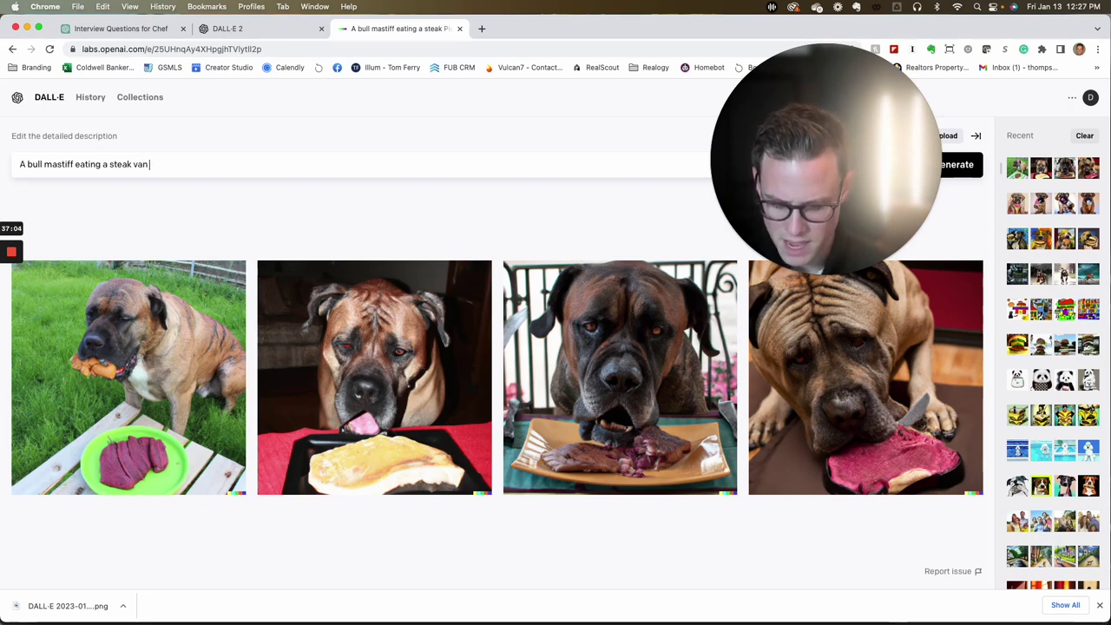
text(vangogh)
key(Return)
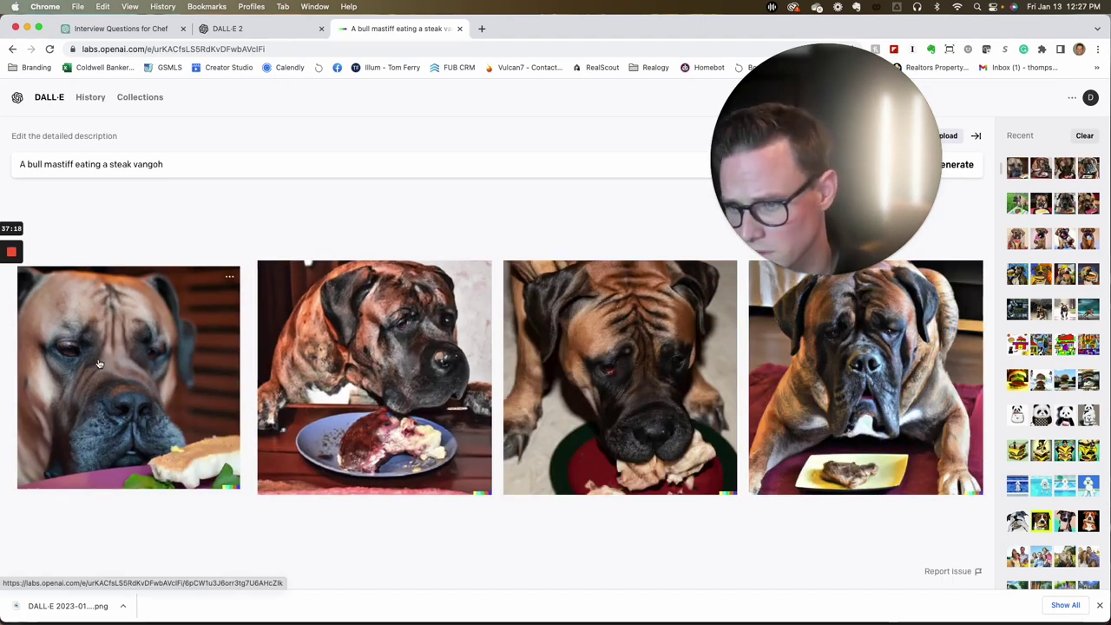
click(236, 369)
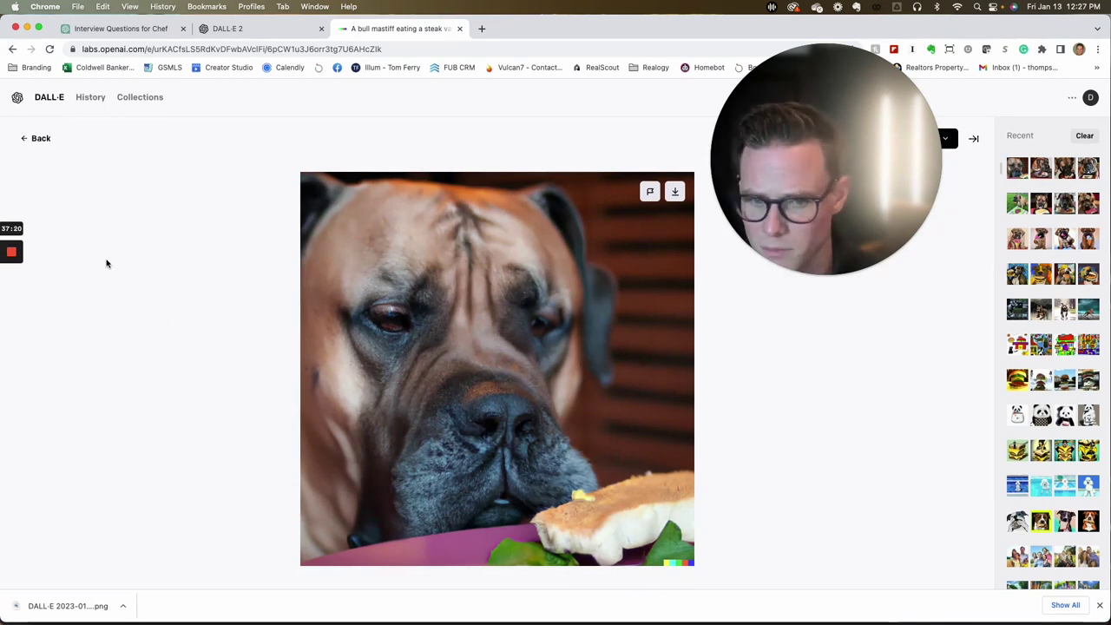
click(26, 146)
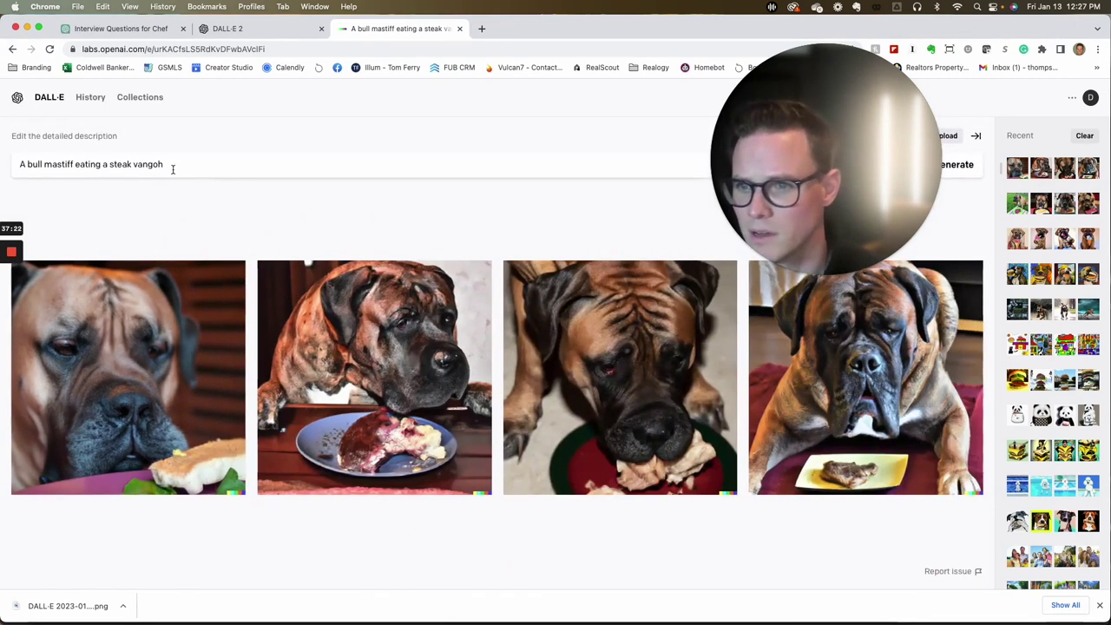
Generate images from "A bull mastiff eating a steak digital art" and open the first result.
click(171, 170)
double_click(134, 164)
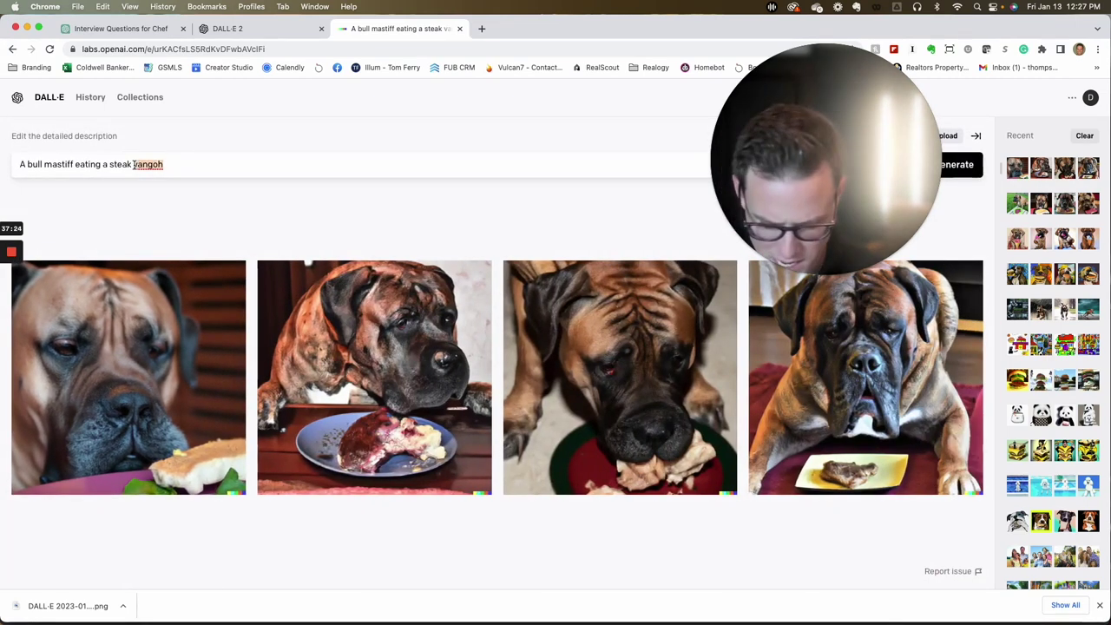
text(digital art)
key(Return)
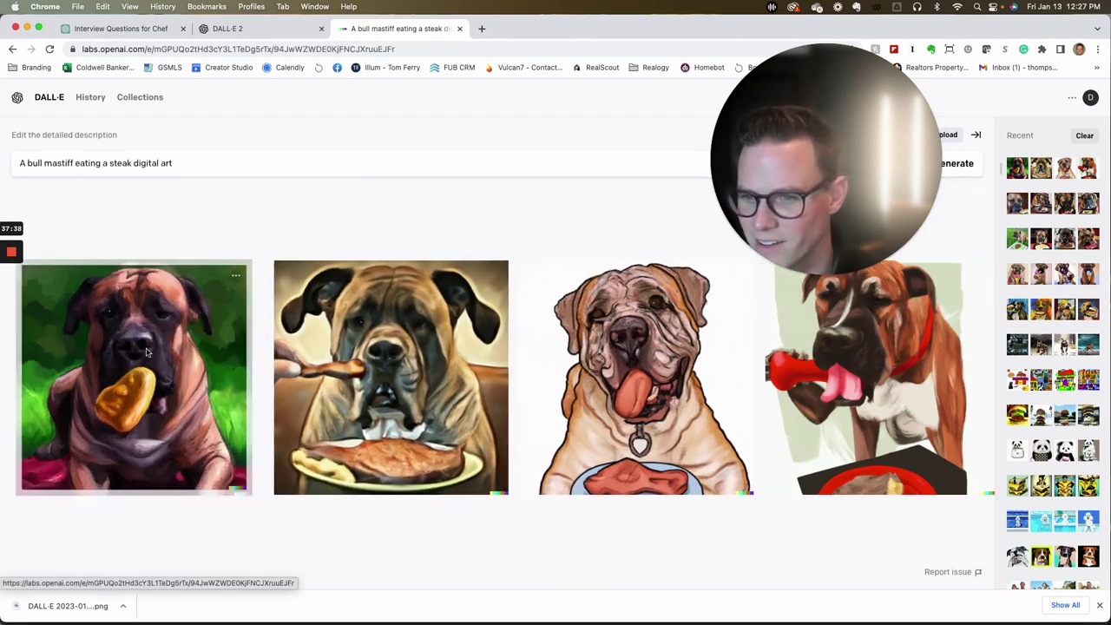
click(173, 373)
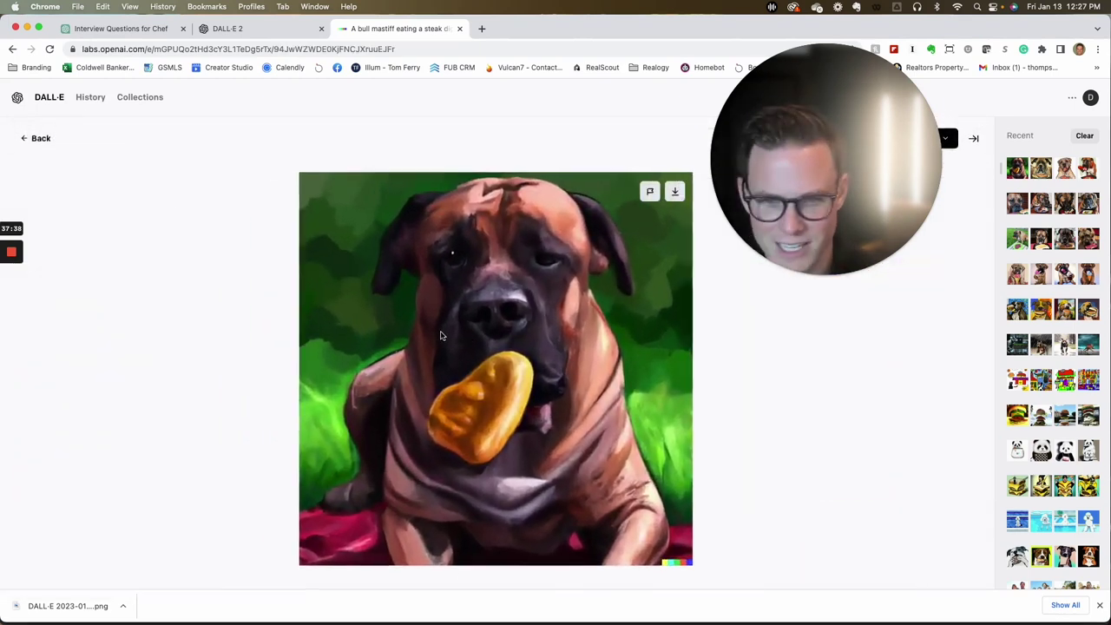
Close the generated image's browser tab and minimize Chrome to return to Premiere Rush.
click(460, 29)
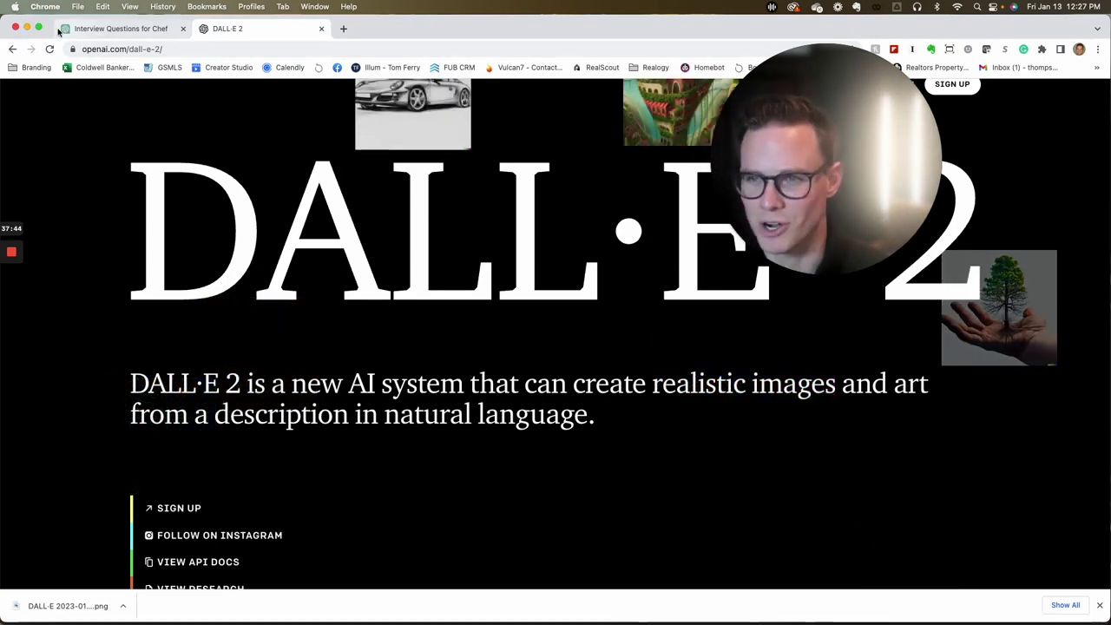
key(super+m)
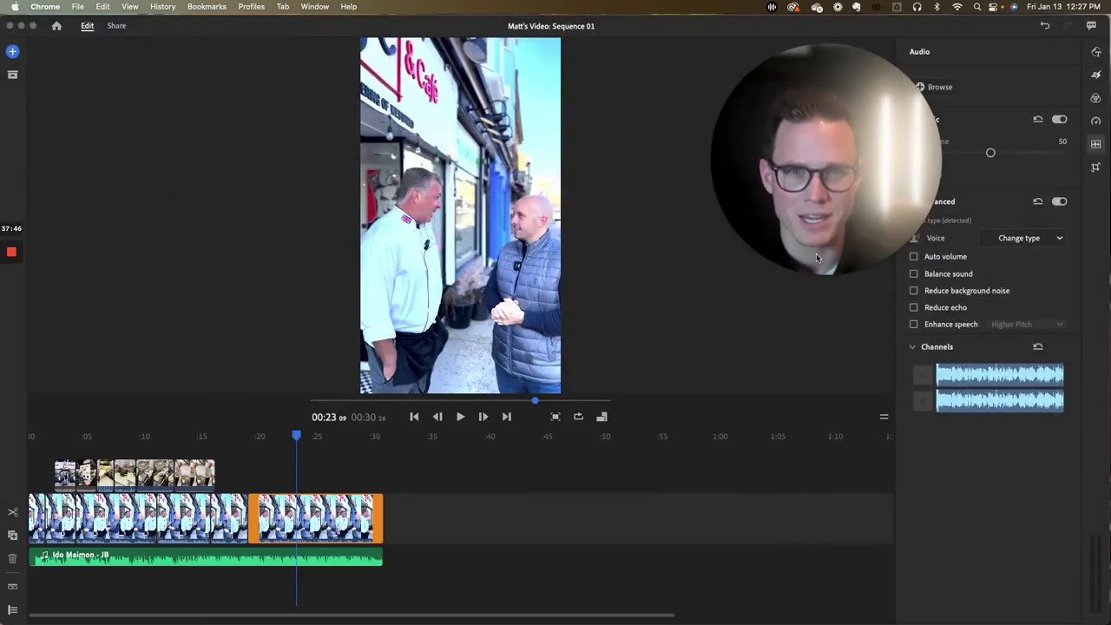
drag(862, 152, 815, 183)
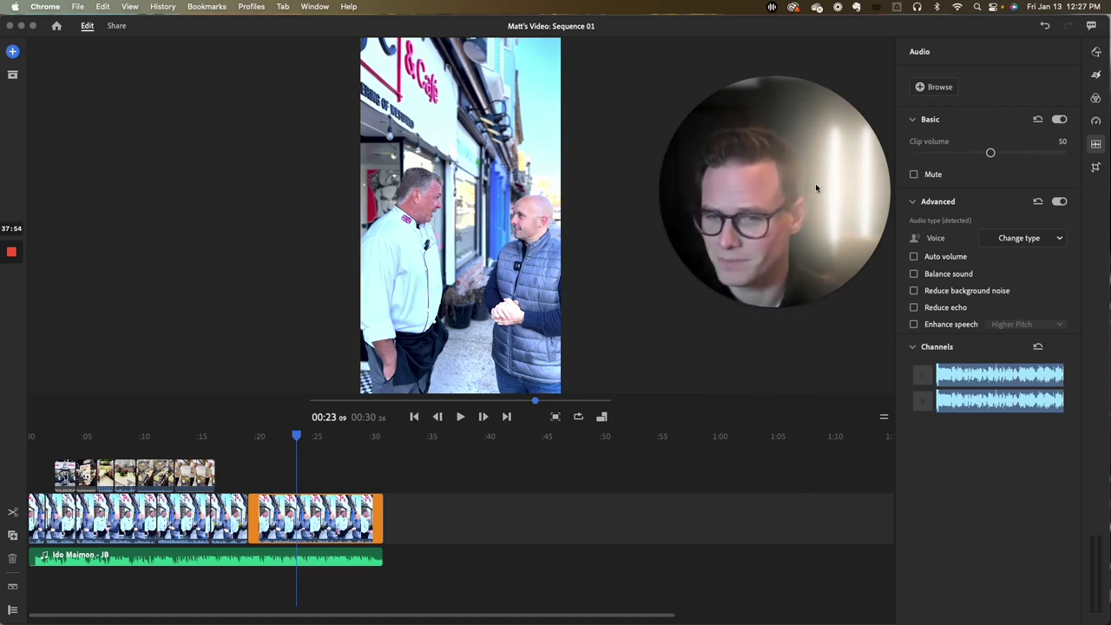
Move the playhead to the start of the sequence and open the sharing settings for a local export.
click(305, 461)
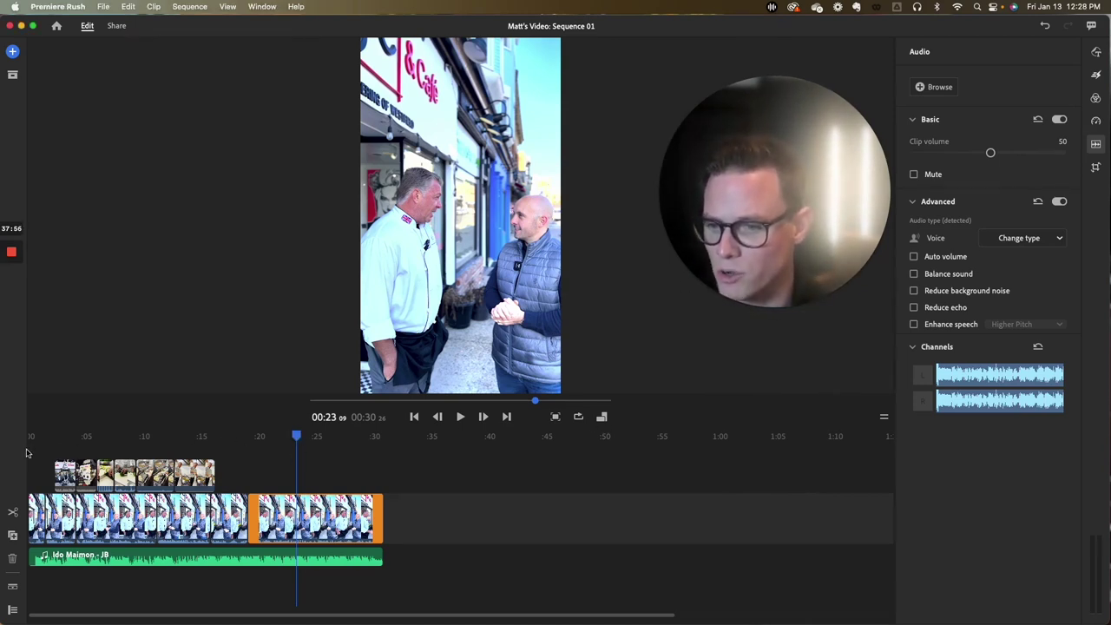
click(282, 437)
key(Home)
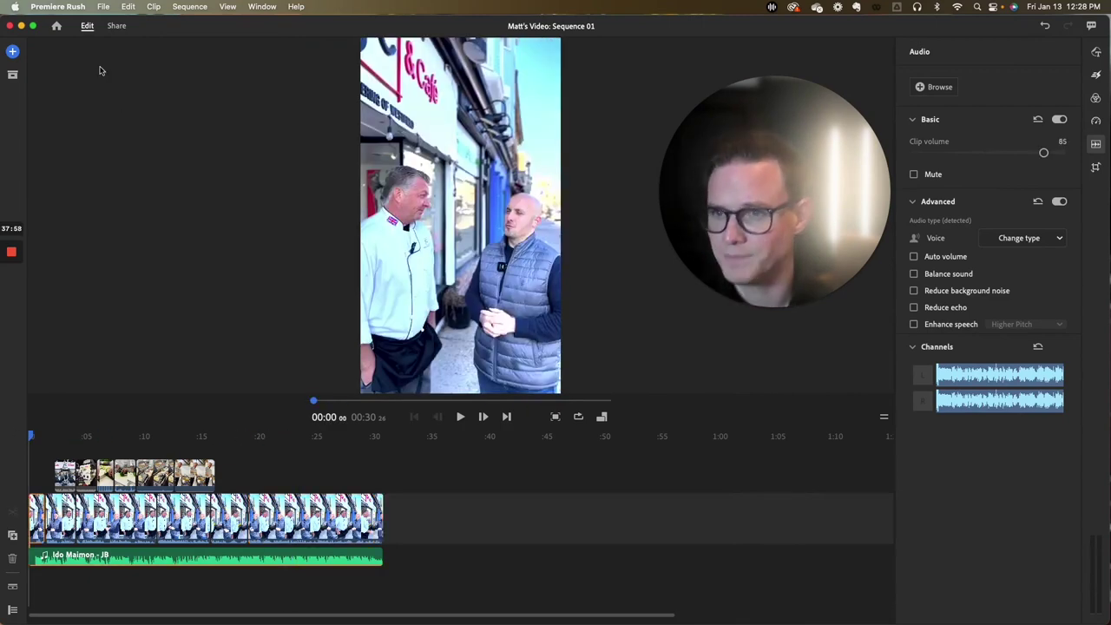
click(120, 27)
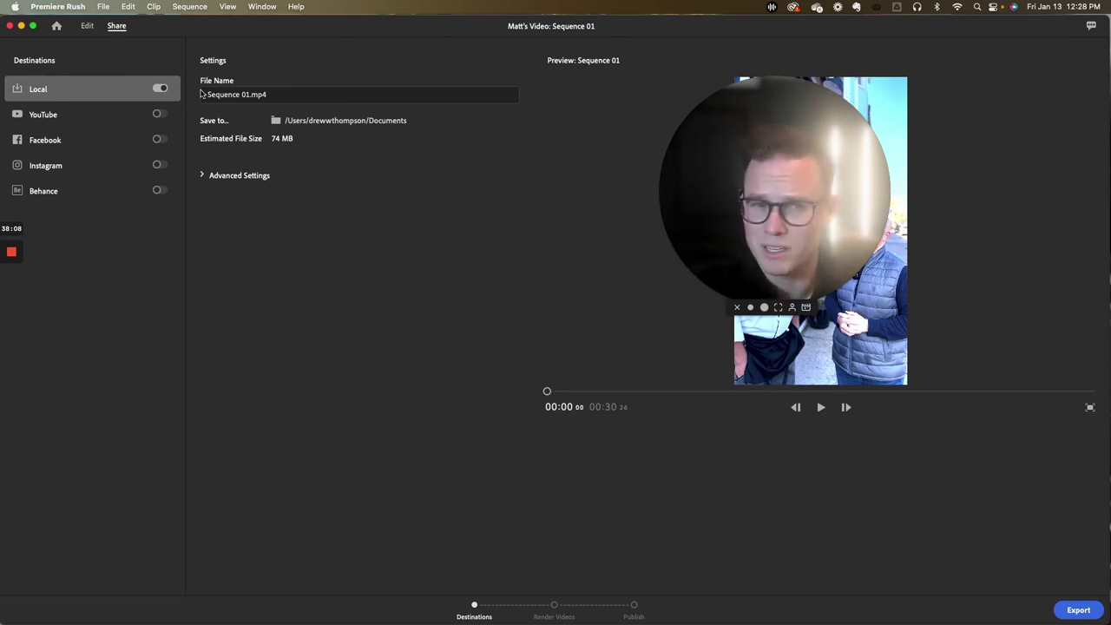
drag(791, 152, 970, 111)
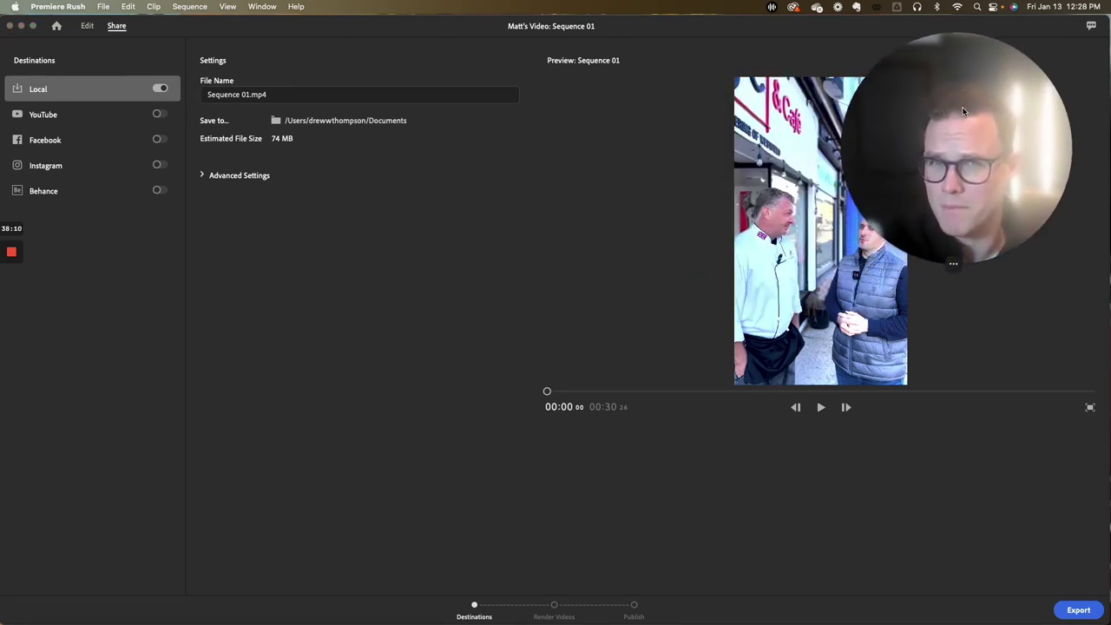
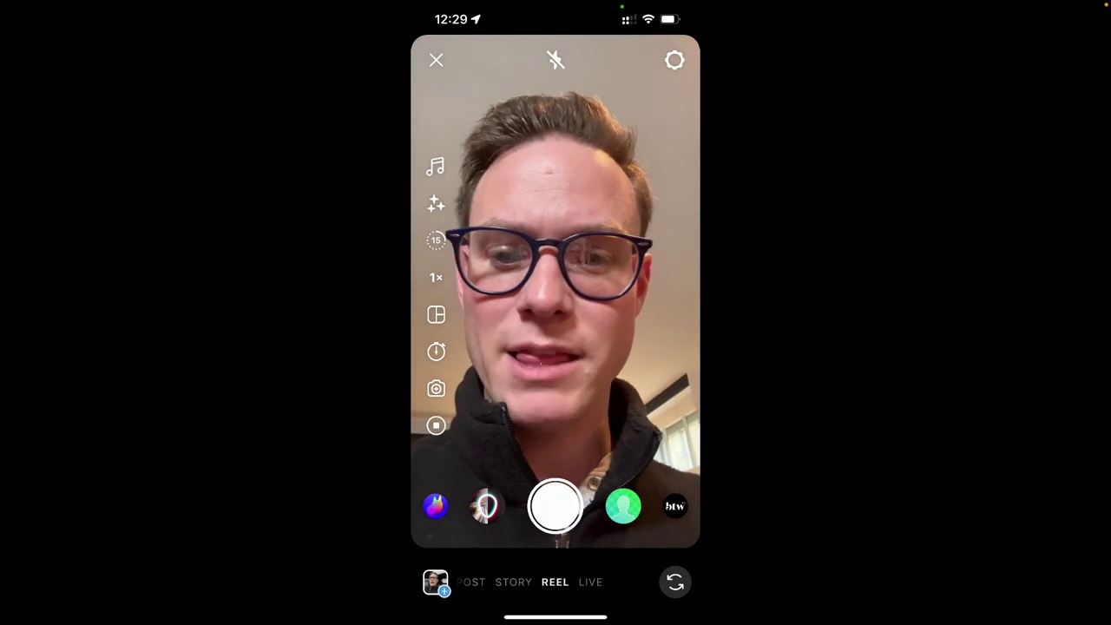
In Instagram on the phone, add the 0:31 chef interview video without title text from the recent media to the new reel.
click(436, 582)
scroll(555, 365, down, 2)
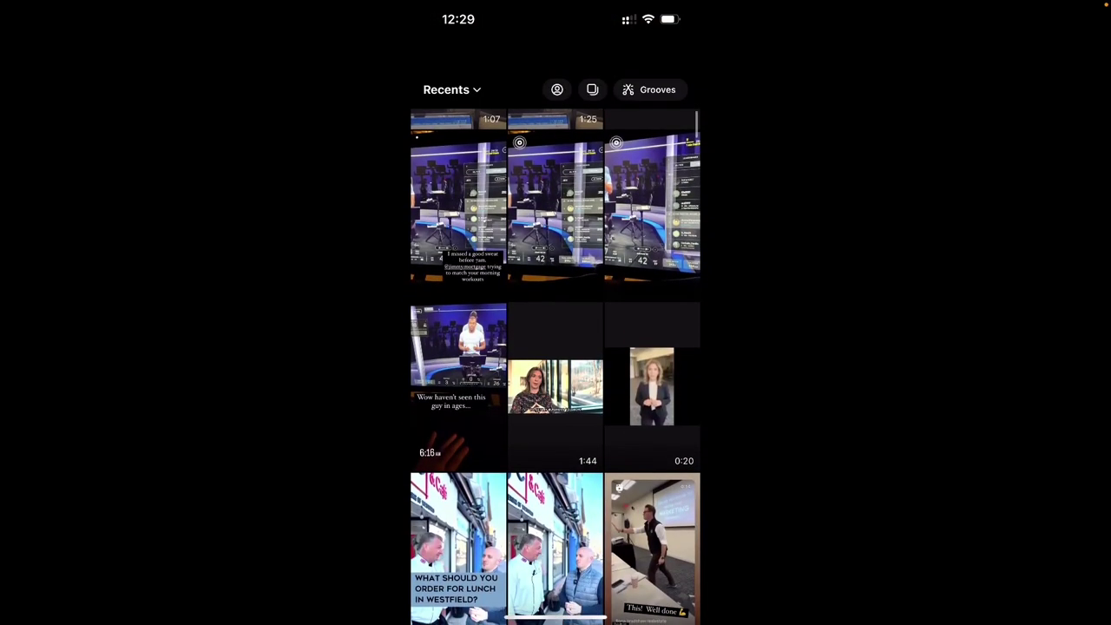
scroll(555, 365, down, 3)
scroll(556, 365, down, 3)
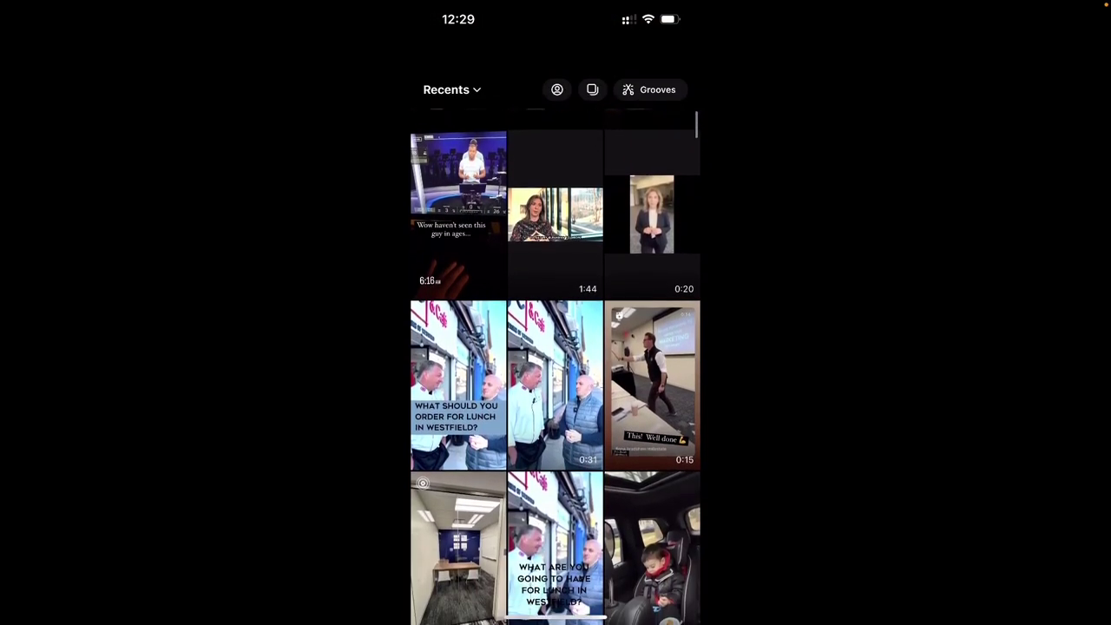
scroll(555, 365, down, 1)
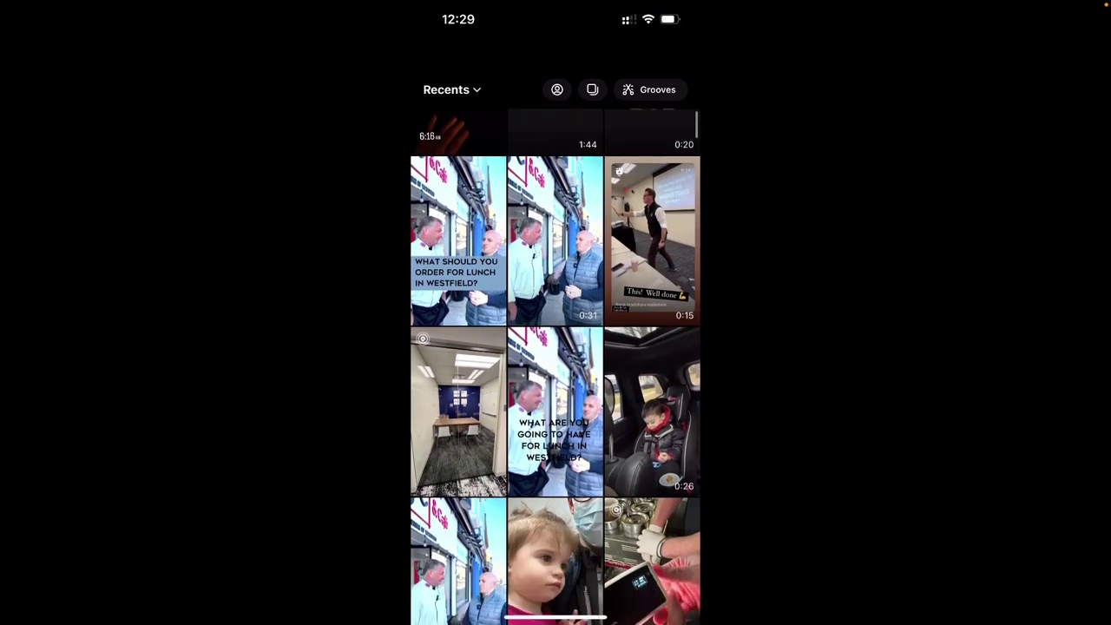
scroll(556, 365, up, 3)
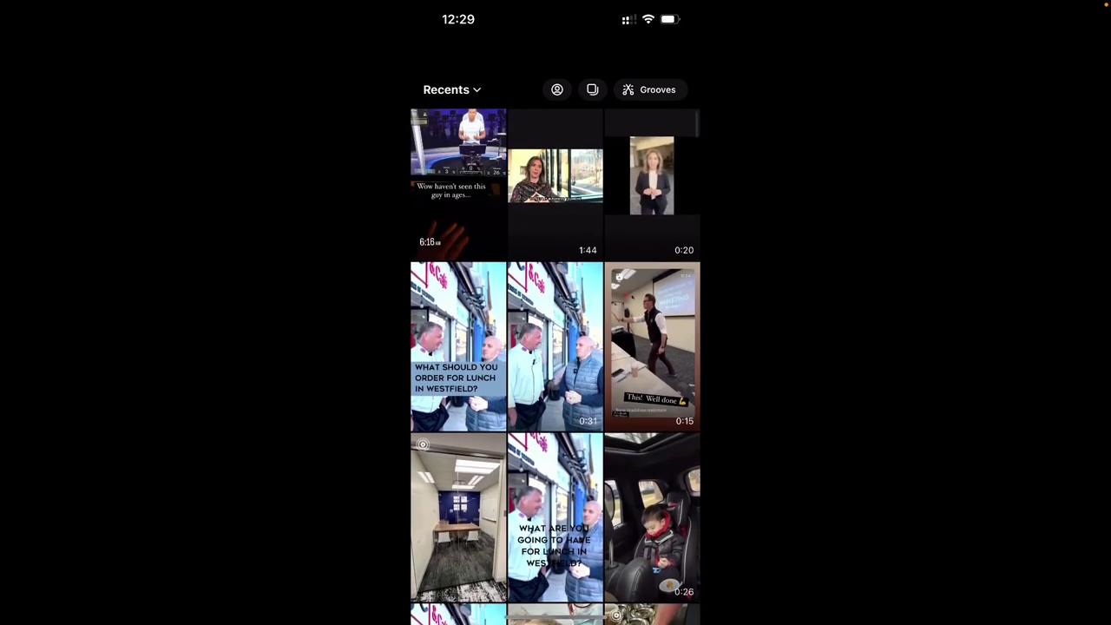
click(555, 347)
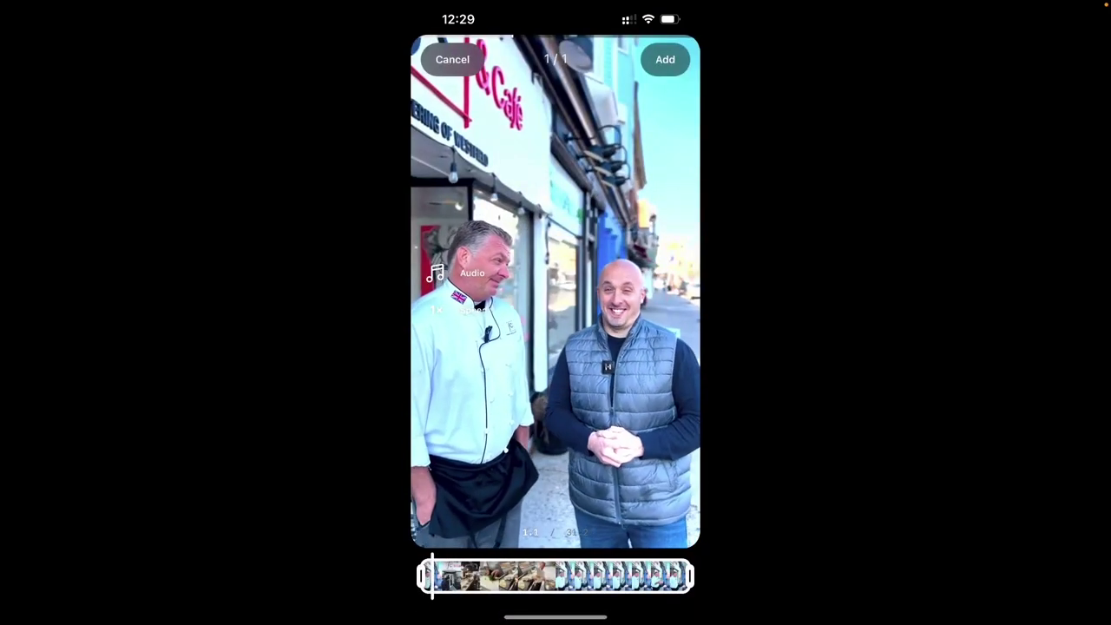
click(665, 59)
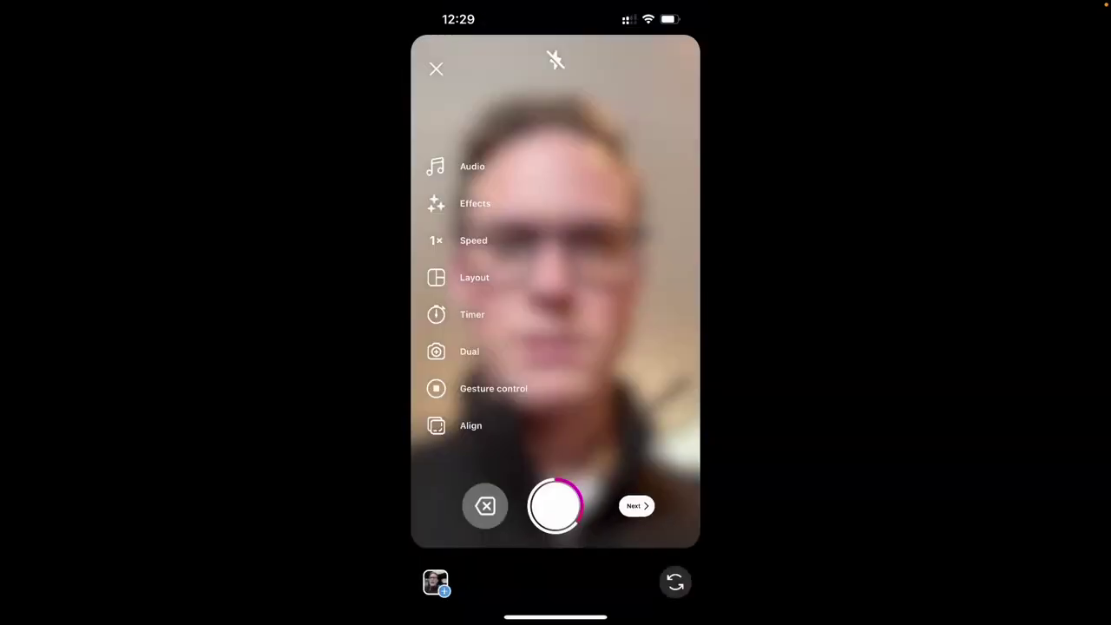
Continue to the reel's editing screen and check the camera audio in the volume controls.
click(637, 505)
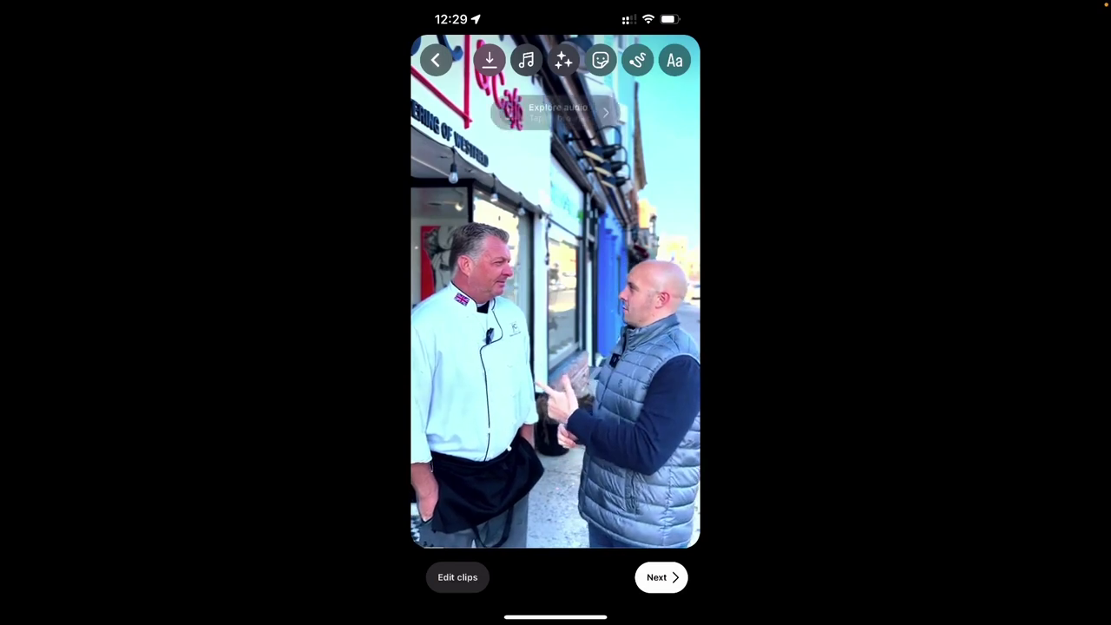
click(527, 60)
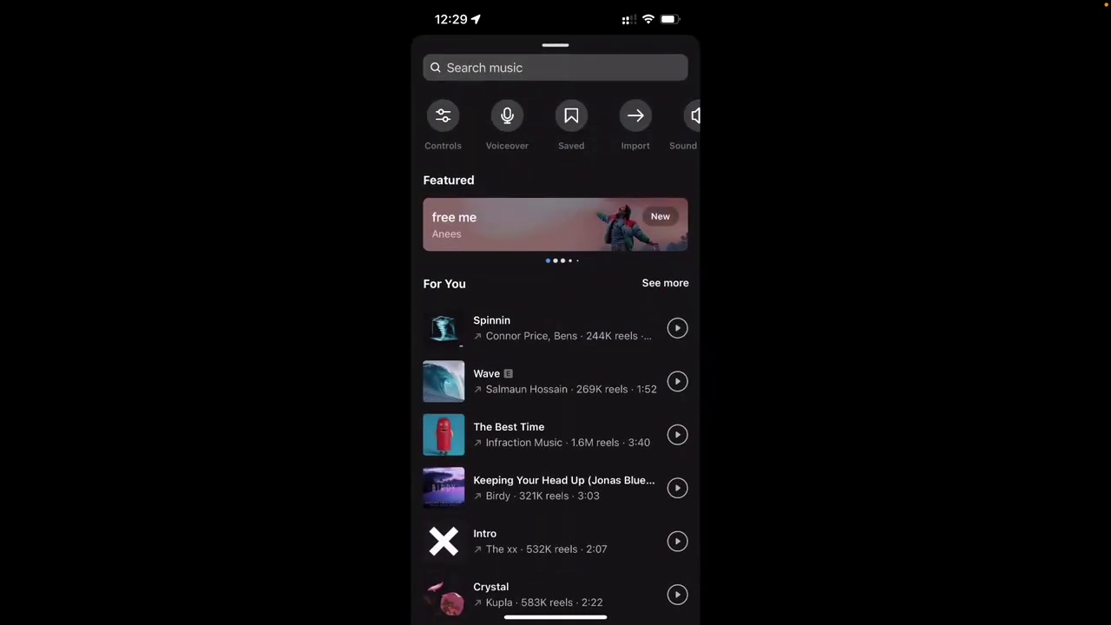
click(442, 116)
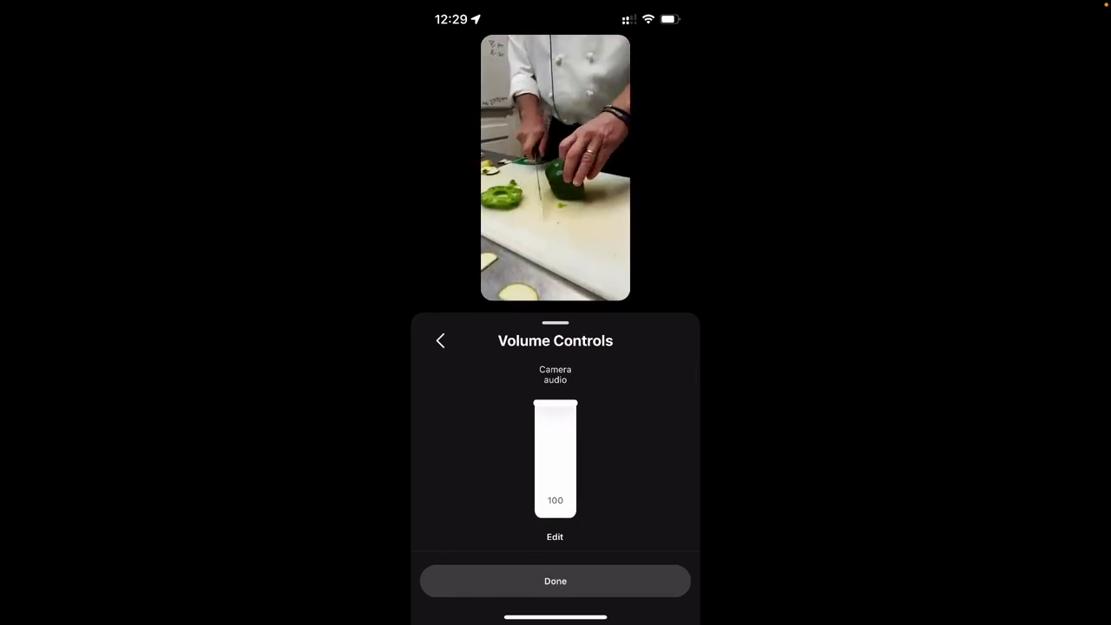
click(441, 340)
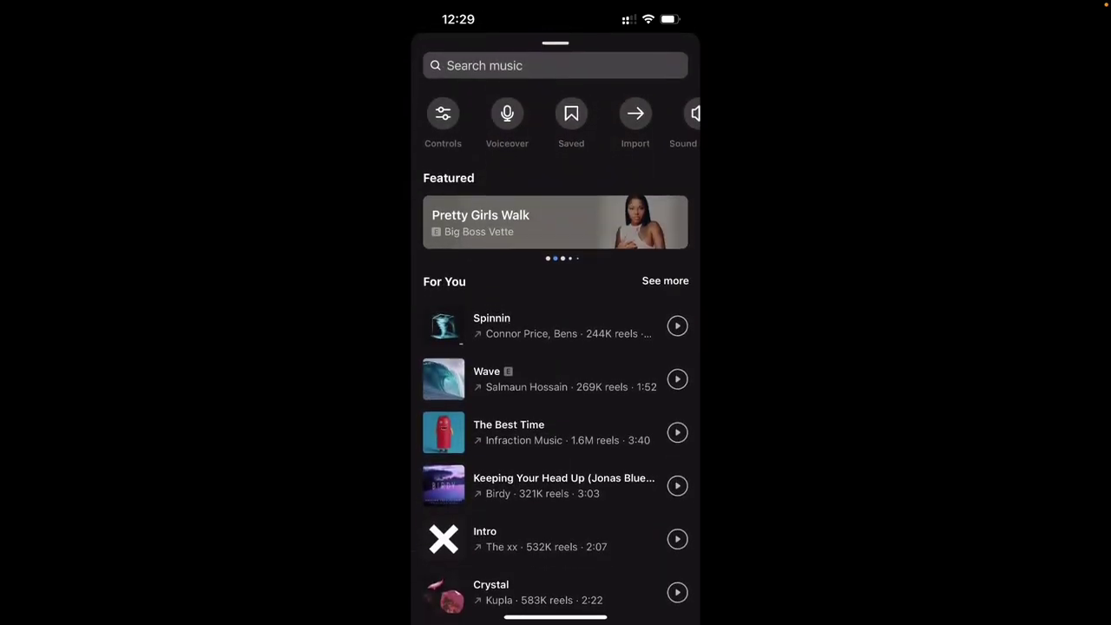
Add the song "Wave" from the suggested music to the reel, keeping the preselected part.
scroll(556, 391, down, 3)
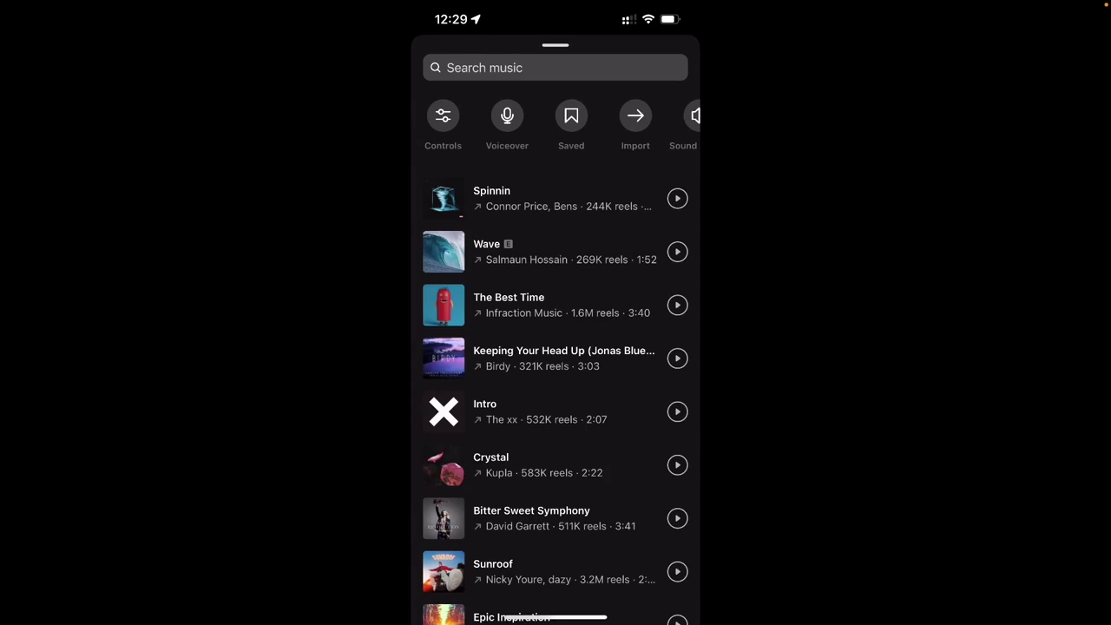
click(538, 252)
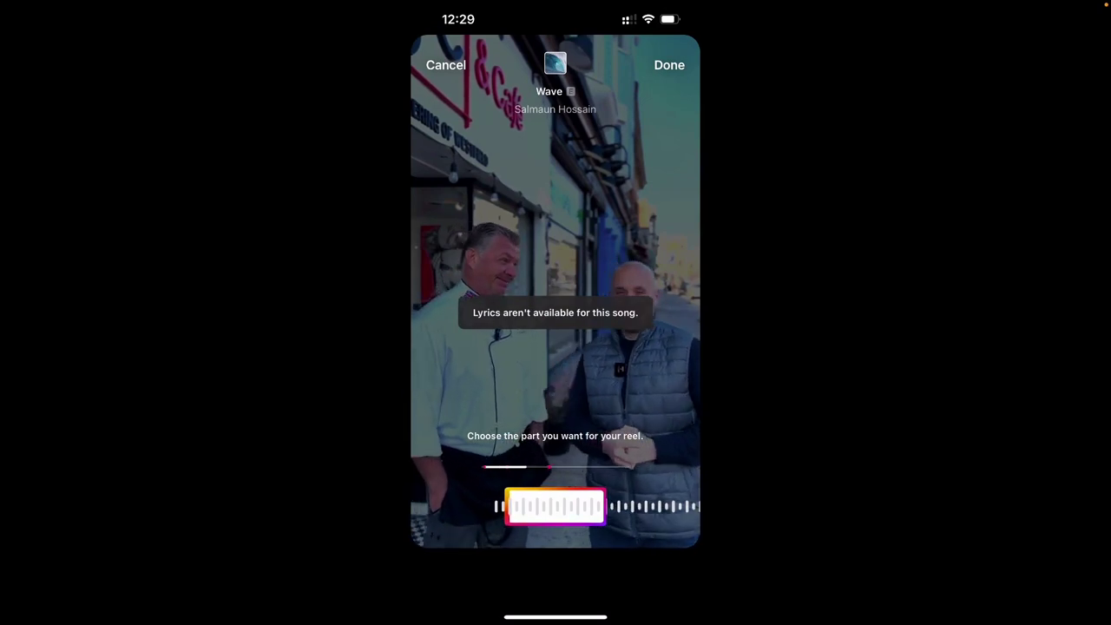
click(669, 65)
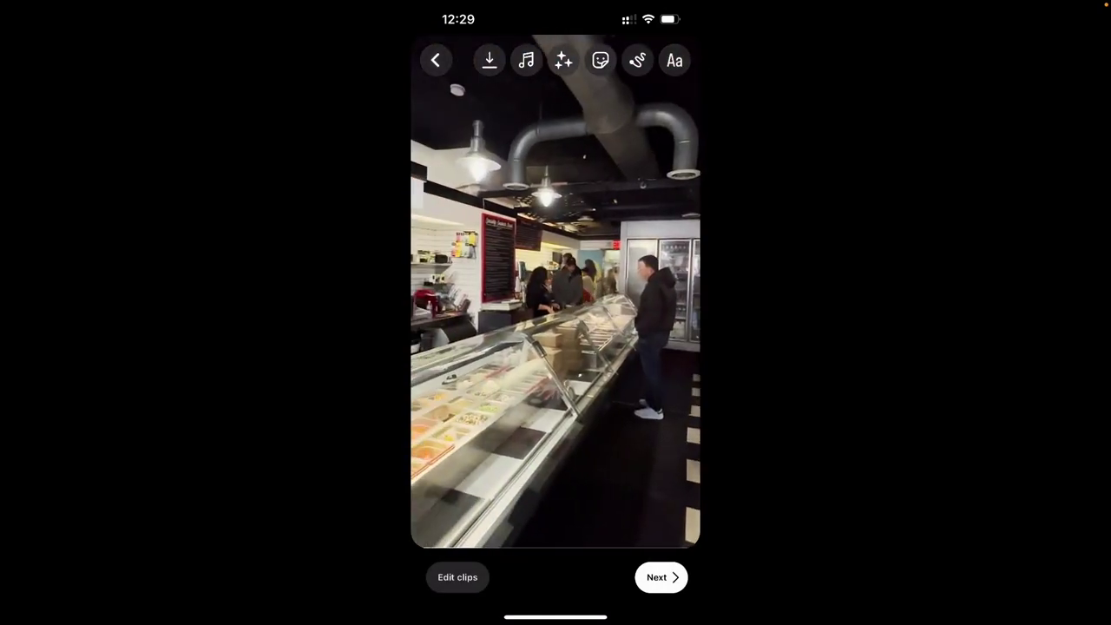
Lower the volume of the "Wave" track in the reel's volume controls.
click(527, 60)
click(442, 113)
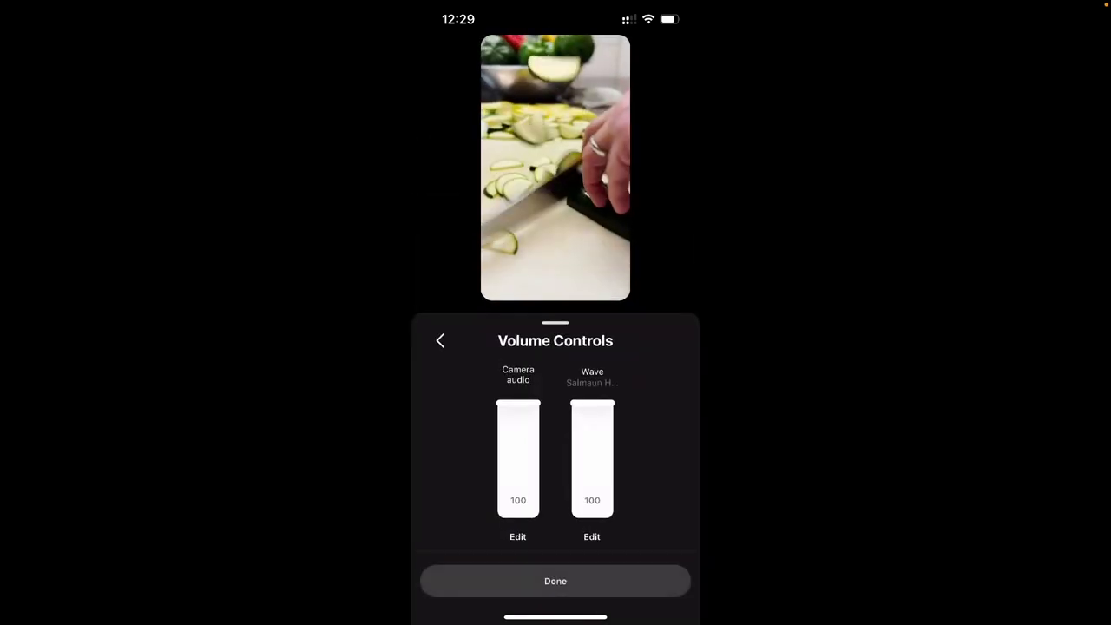
drag(592, 404, 592, 486)
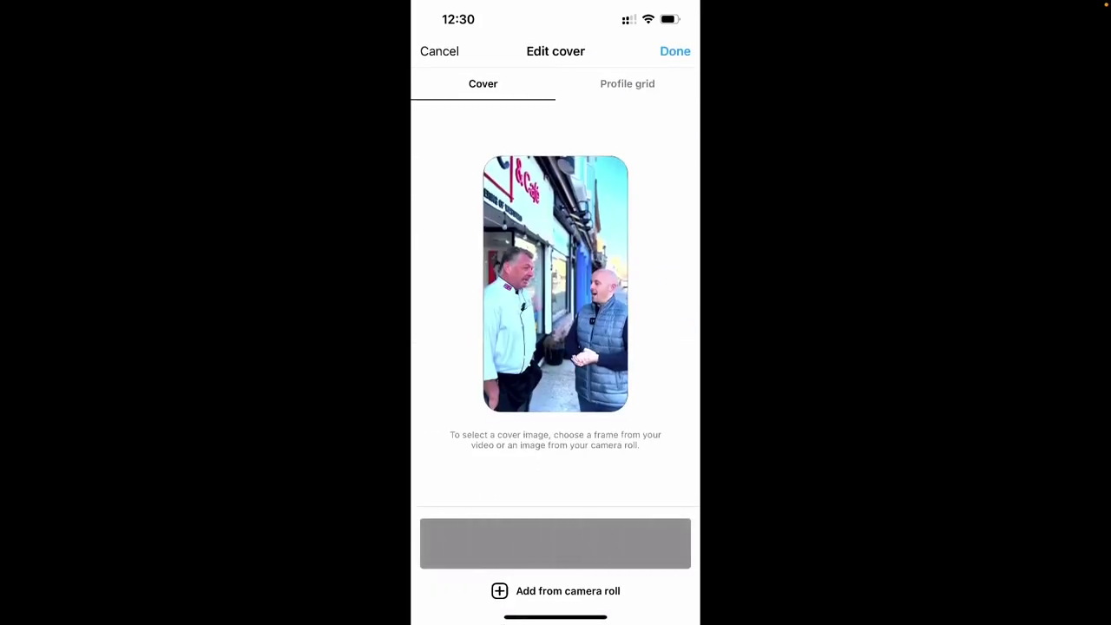
Set the reel's cover to the camera roll image titled "What should you order for lunch in Westfield?".
scroll(555, 346, down, 1)
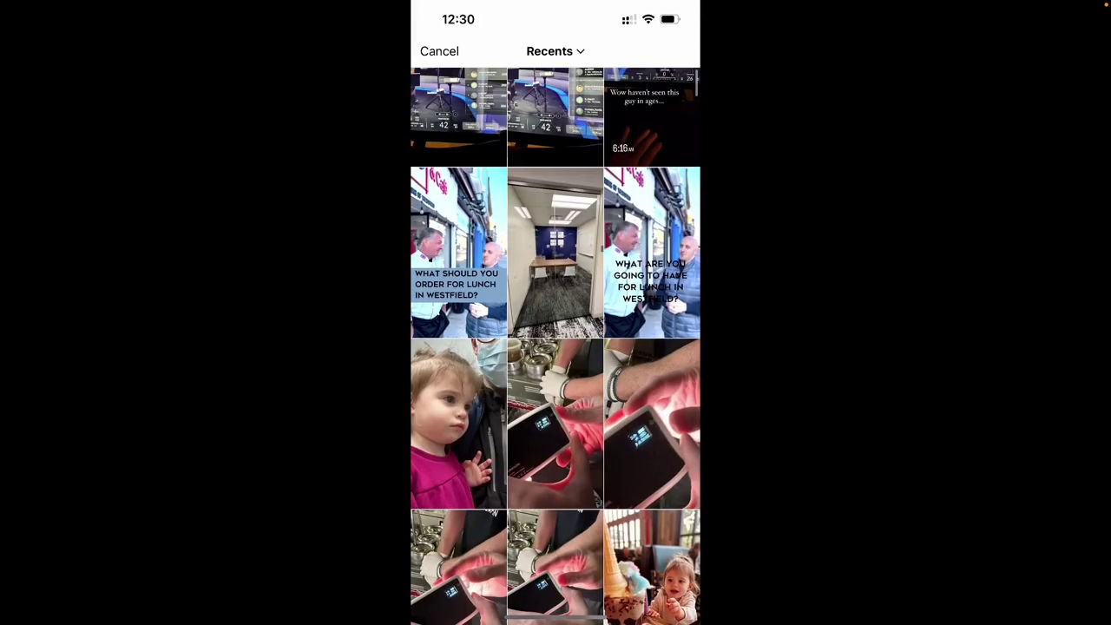
click(439, 52)
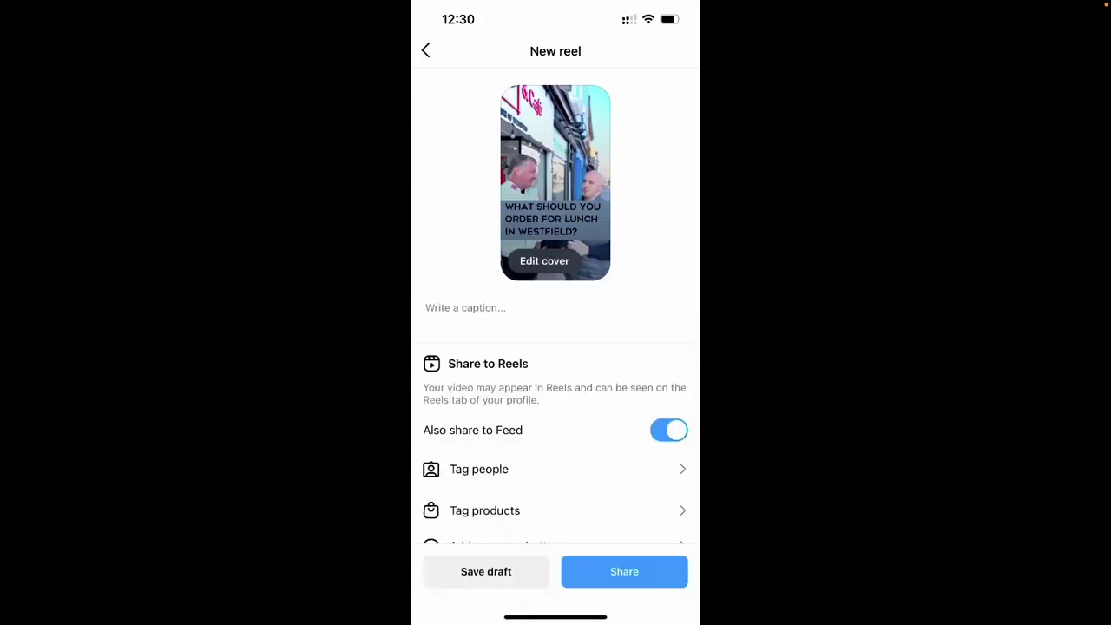
Open the phone's screen mirroring control to end the mirroring and return to Premiere Rush on the computer.
drag(678, 4, 677, 260)
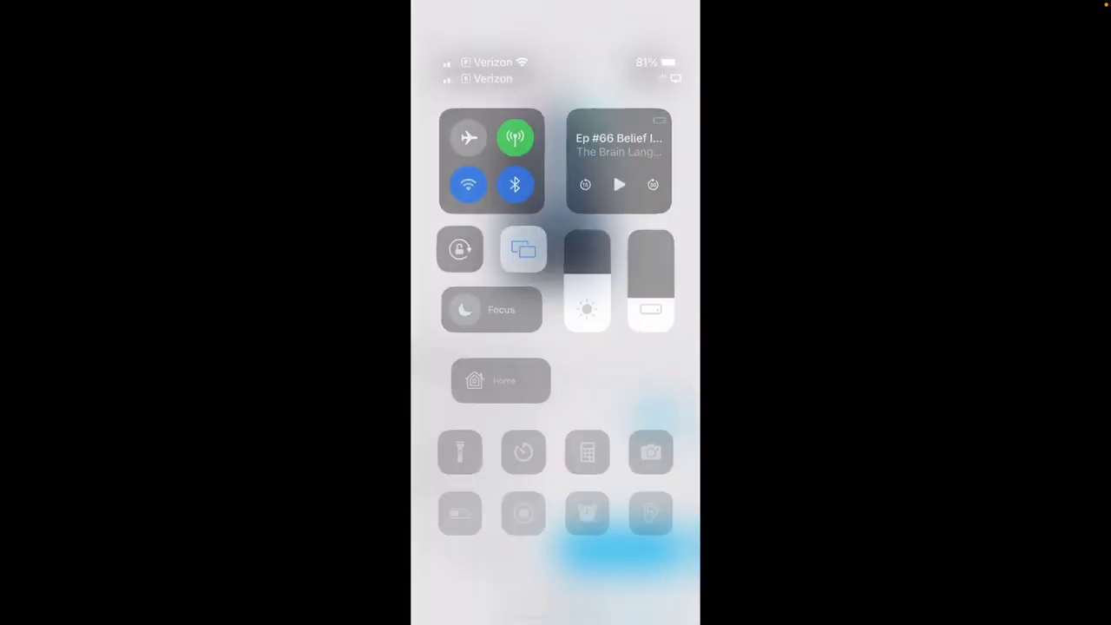
click(524, 266)
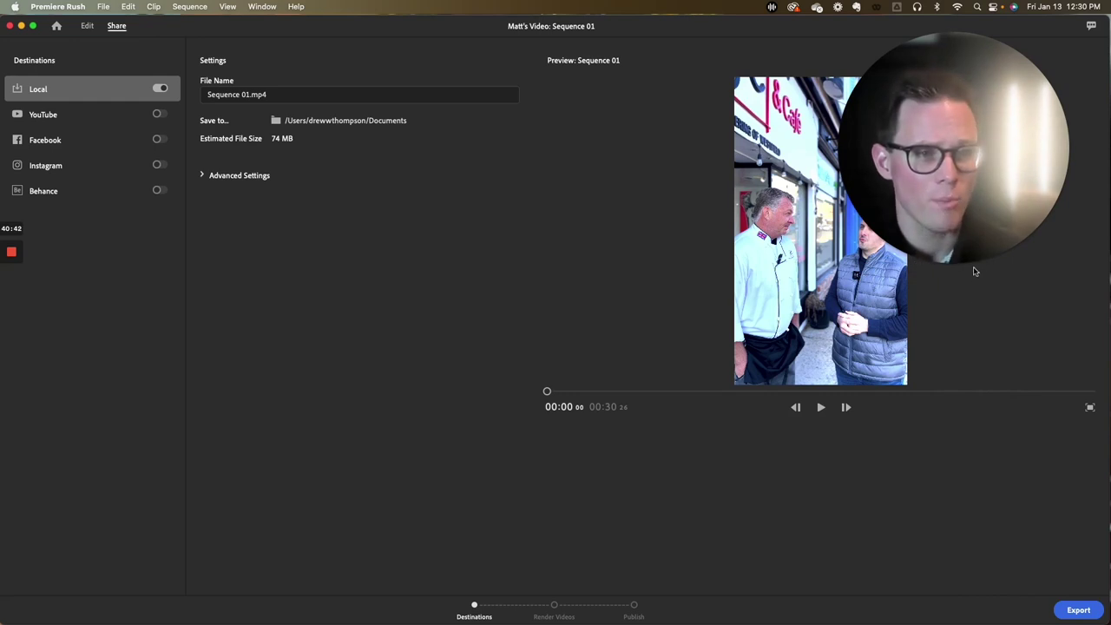
mouse_move(966, 241)
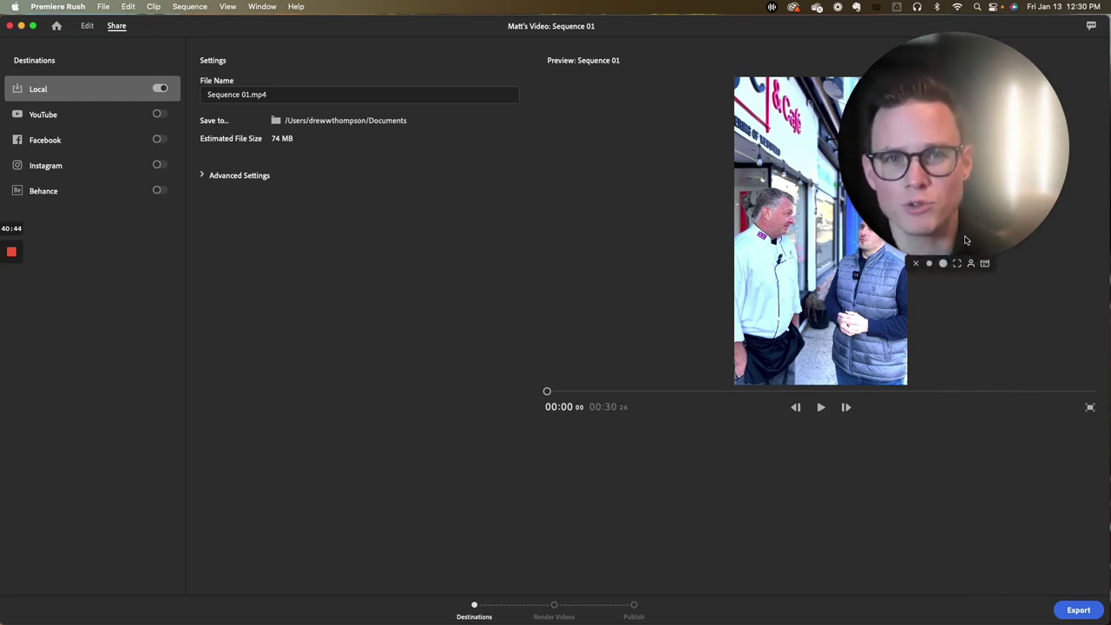